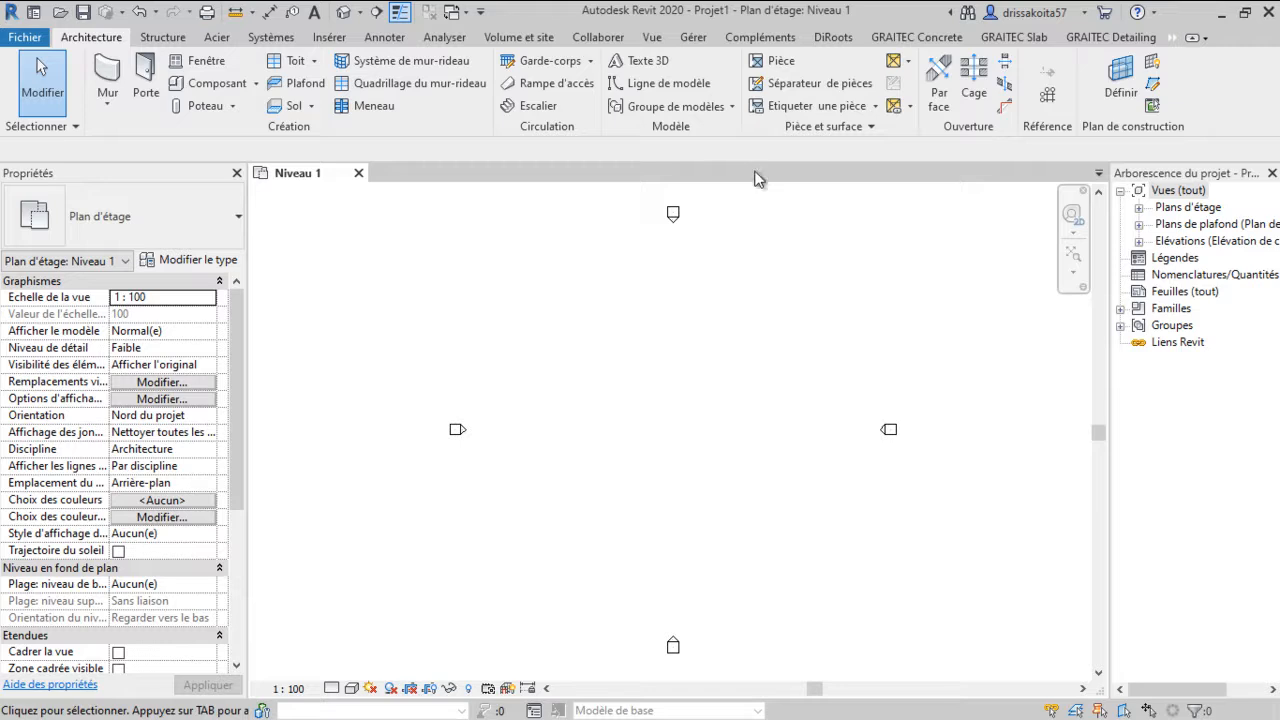
Configure the project length units to metres with 2 decimal places
click(688, 36)
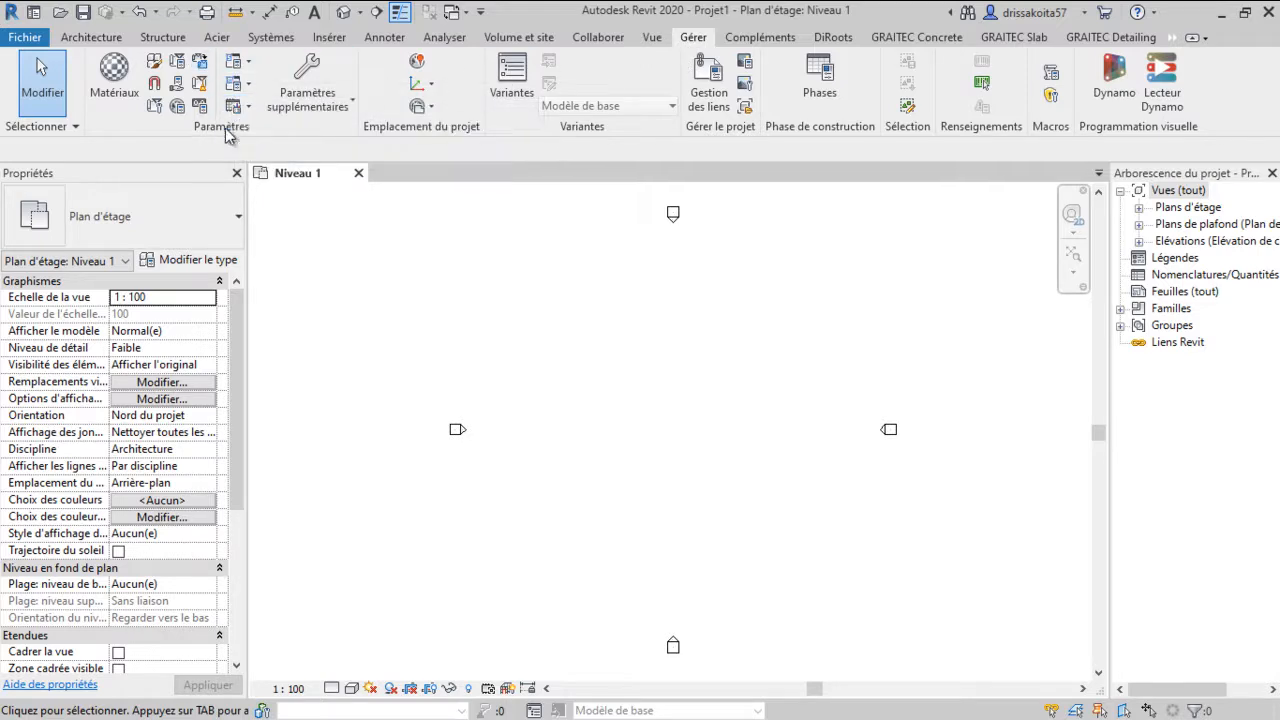
click(200, 107)
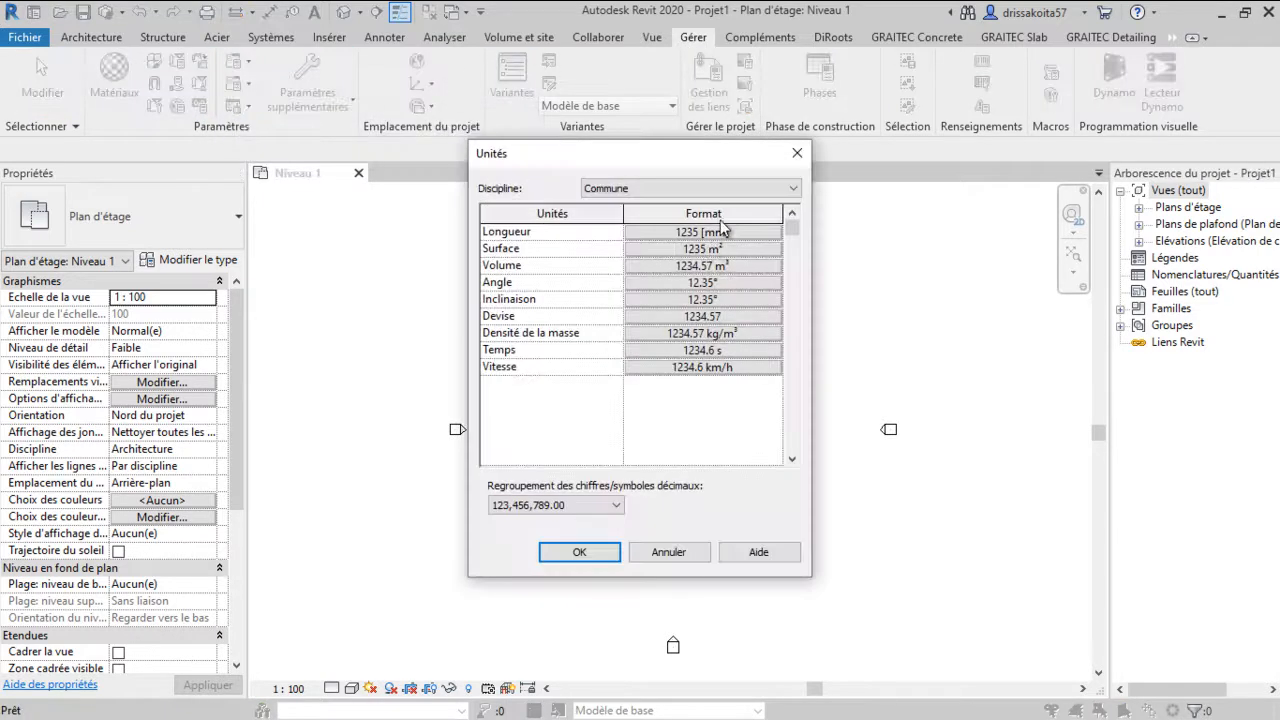
click(720, 231)
click(676, 262)
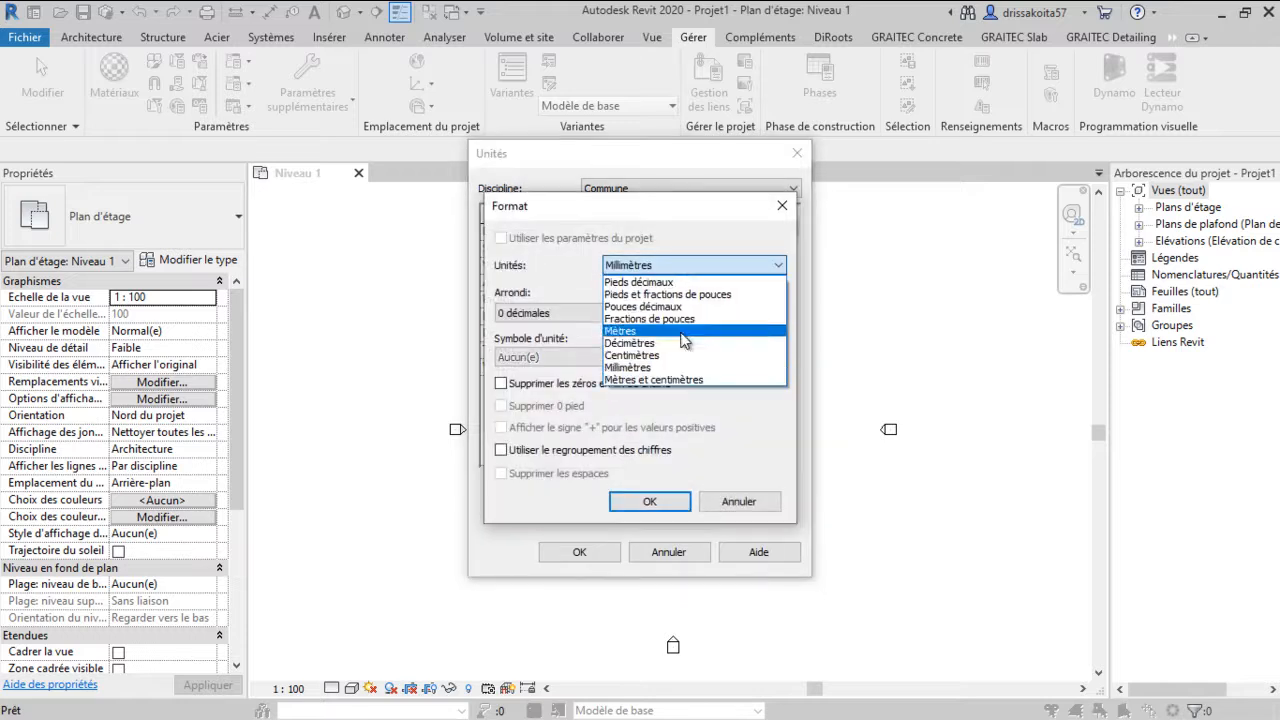
click(645, 331)
click(605, 313)
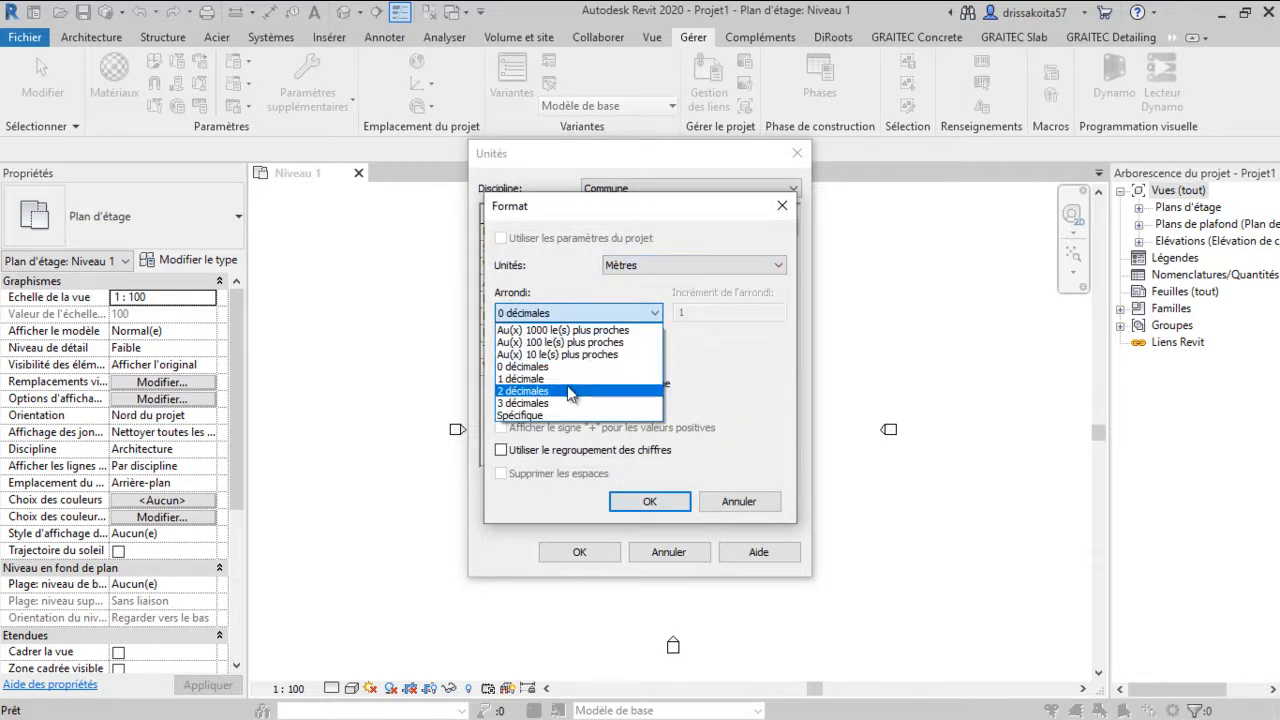
click(566, 391)
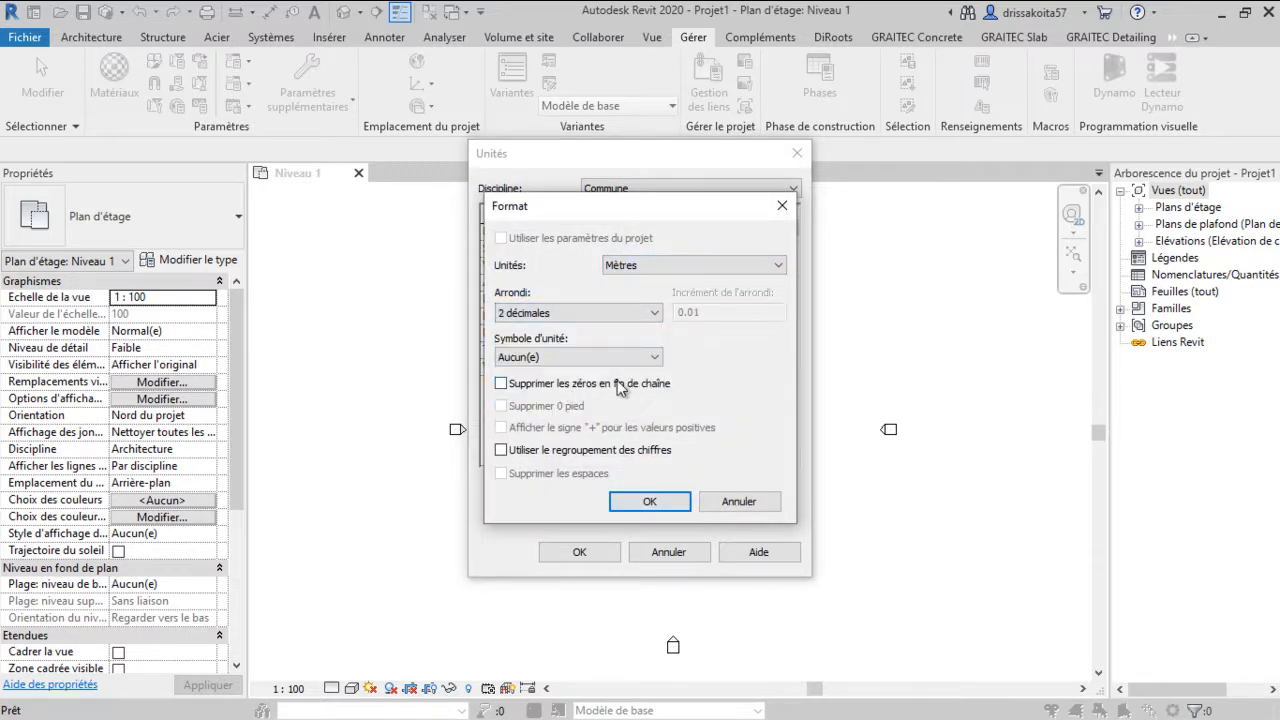
click(658, 505)
click(586, 556)
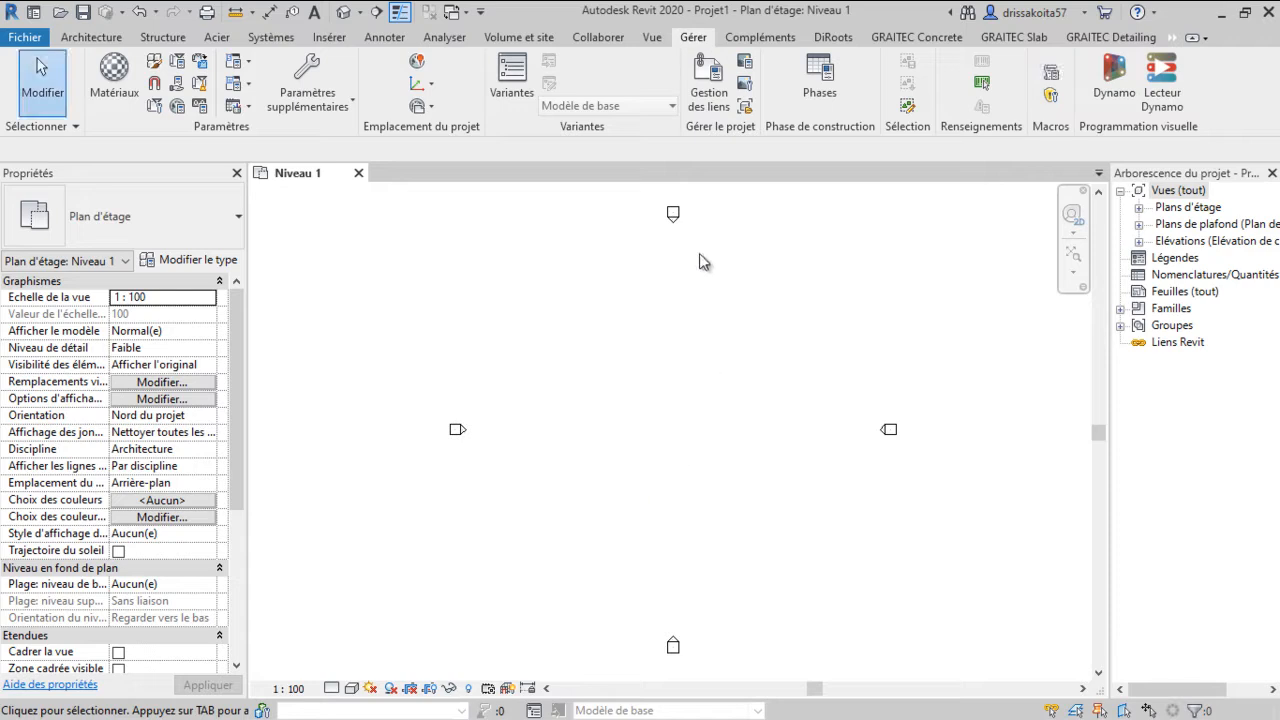
Draw a vertical grid line in the Niveau 1 floor plan
click(1139, 208)
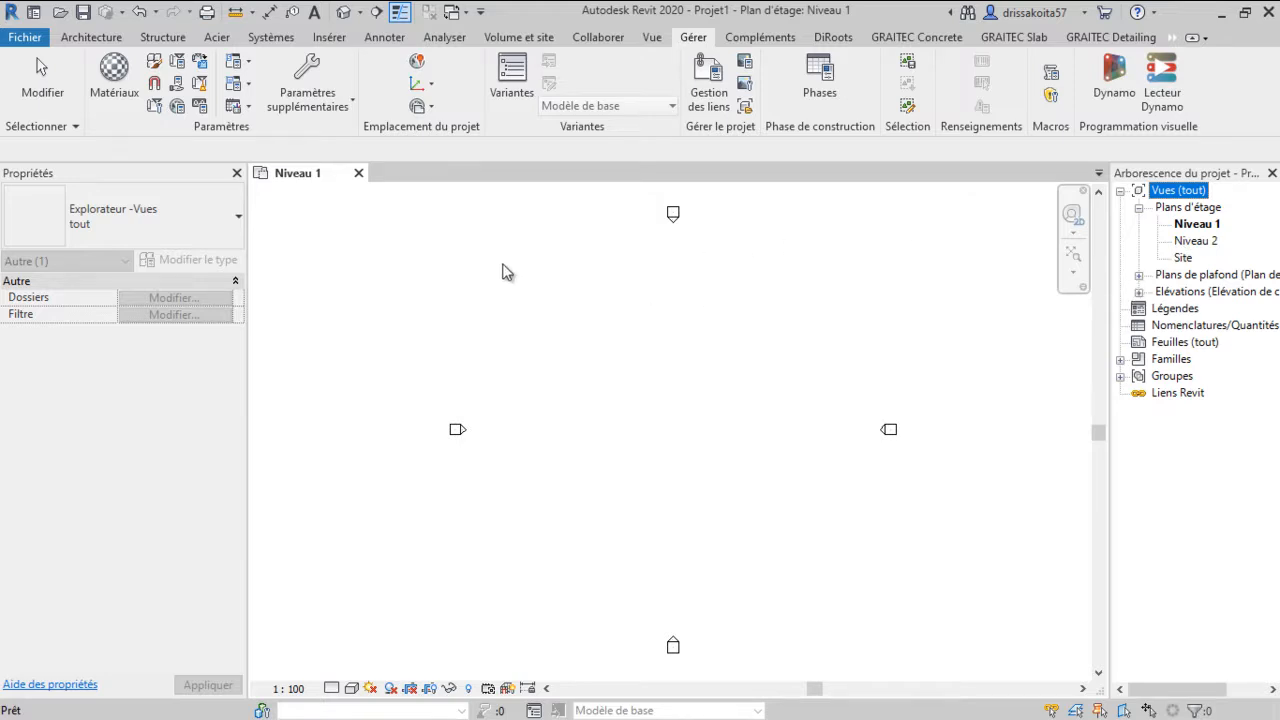
click(597, 331)
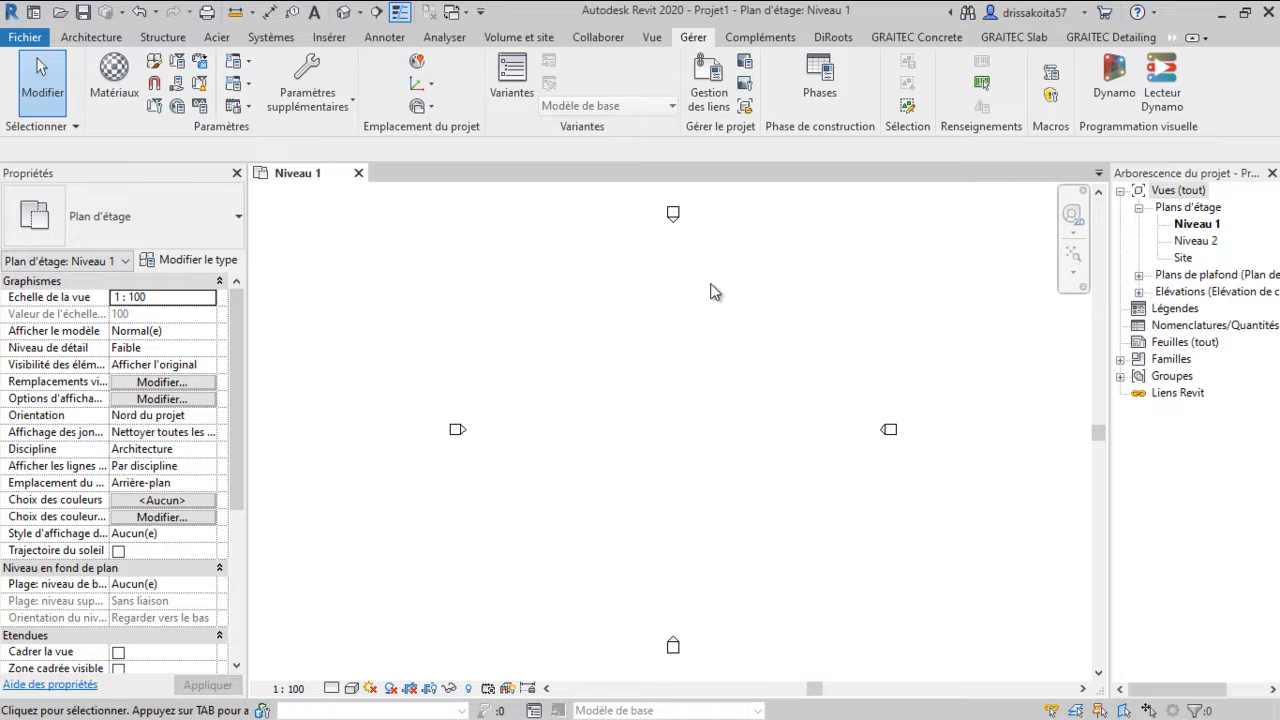
click(165, 38)
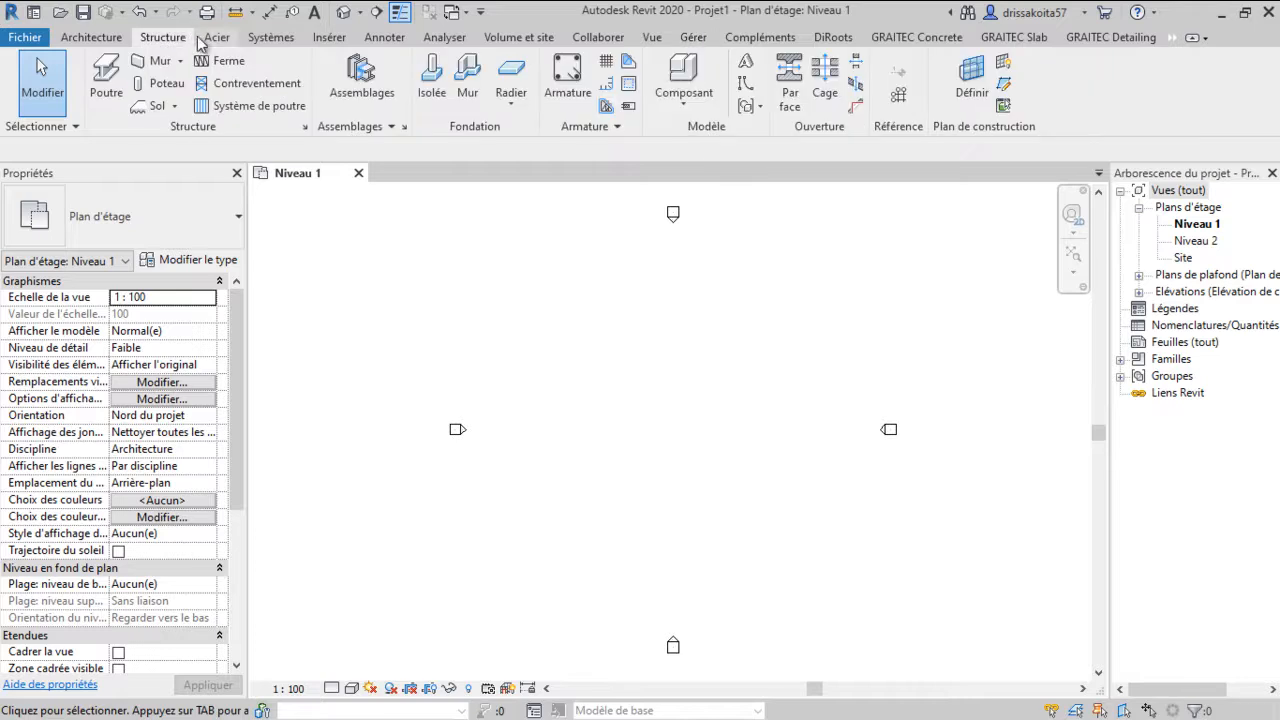
click(899, 95)
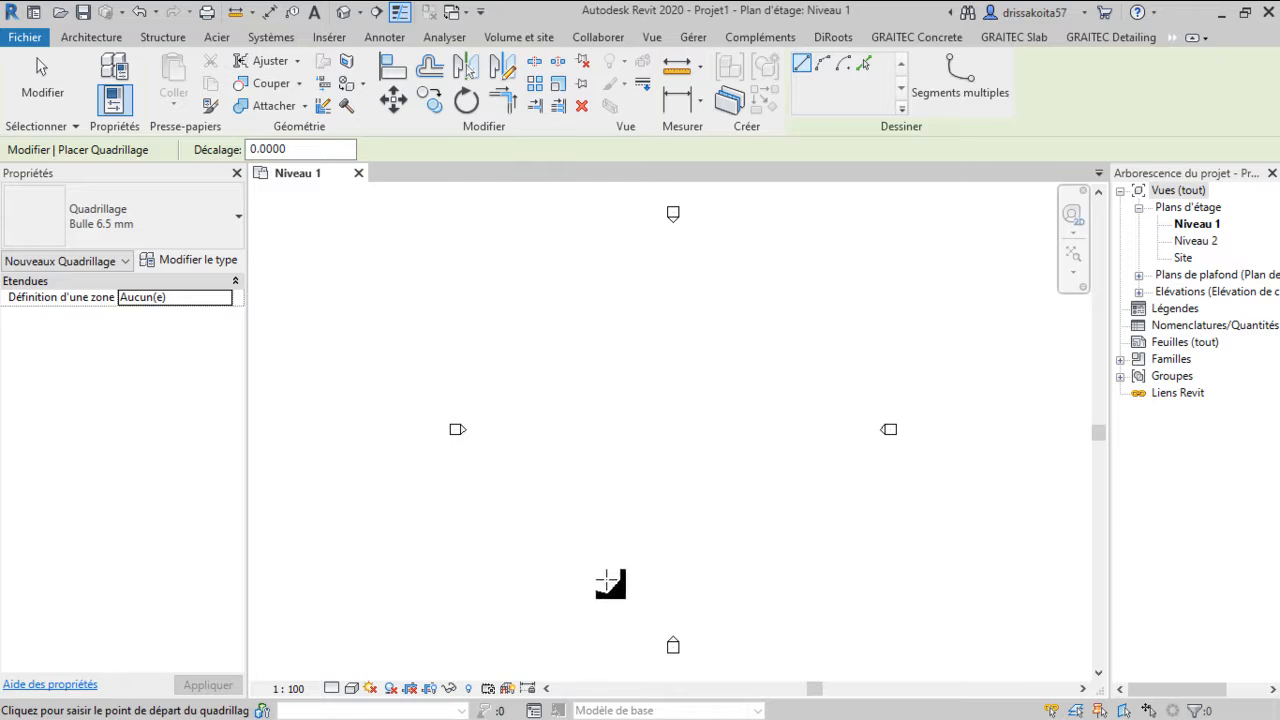
click(597, 589)
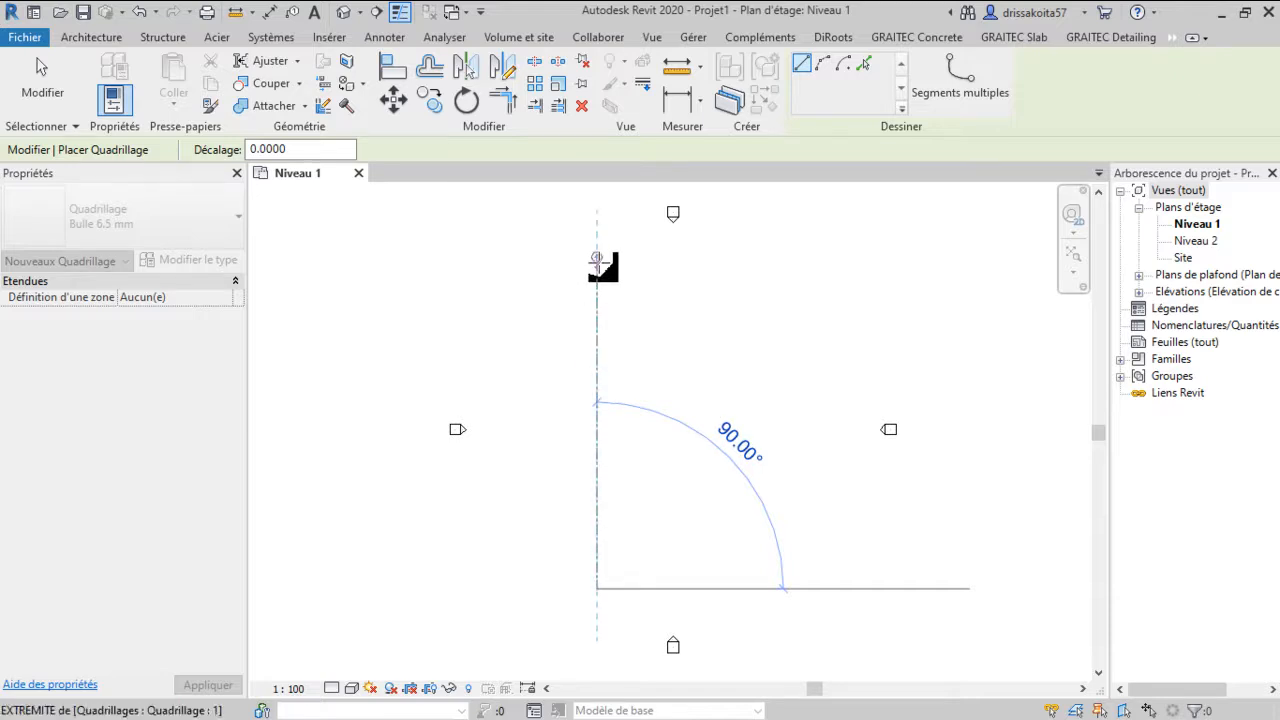
click(597, 259)
scroll(600, 270, up, 2)
scroll(595, 230, down, 1)
scroll(630, 318, down, 1)
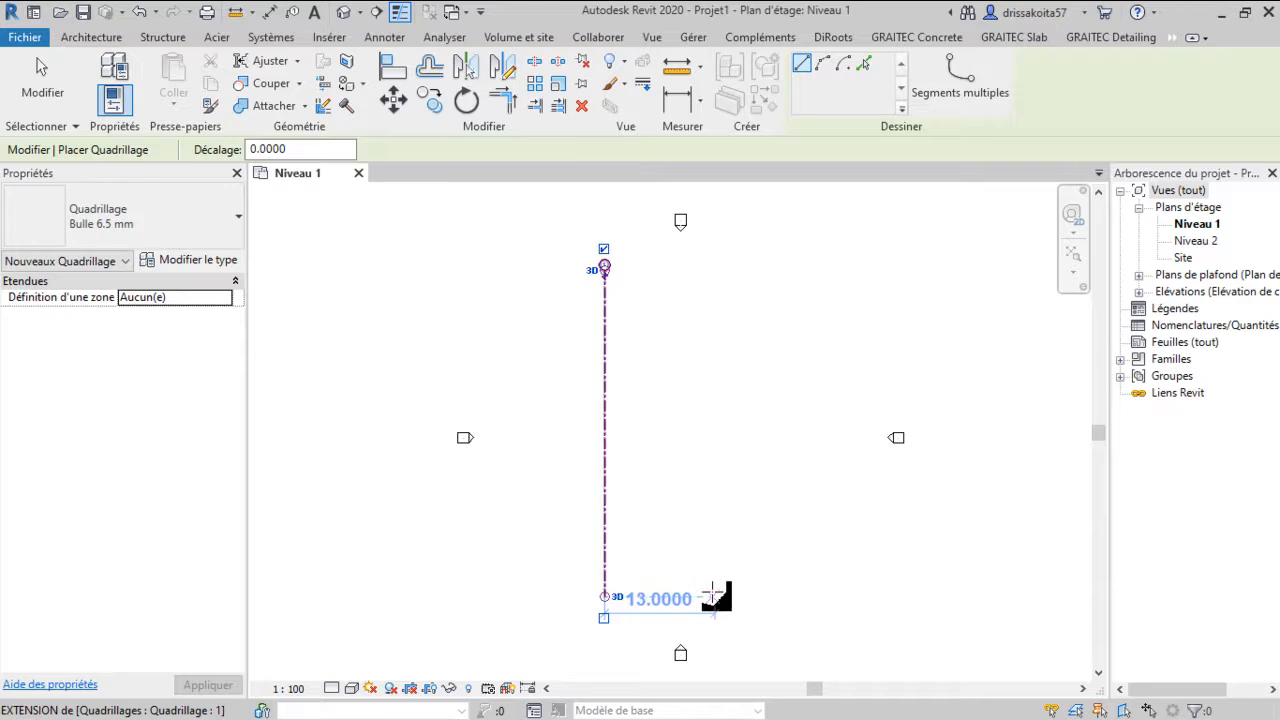
Draw a second vertical grid line parallel to the first, about 13 m to its right
click(706, 596)
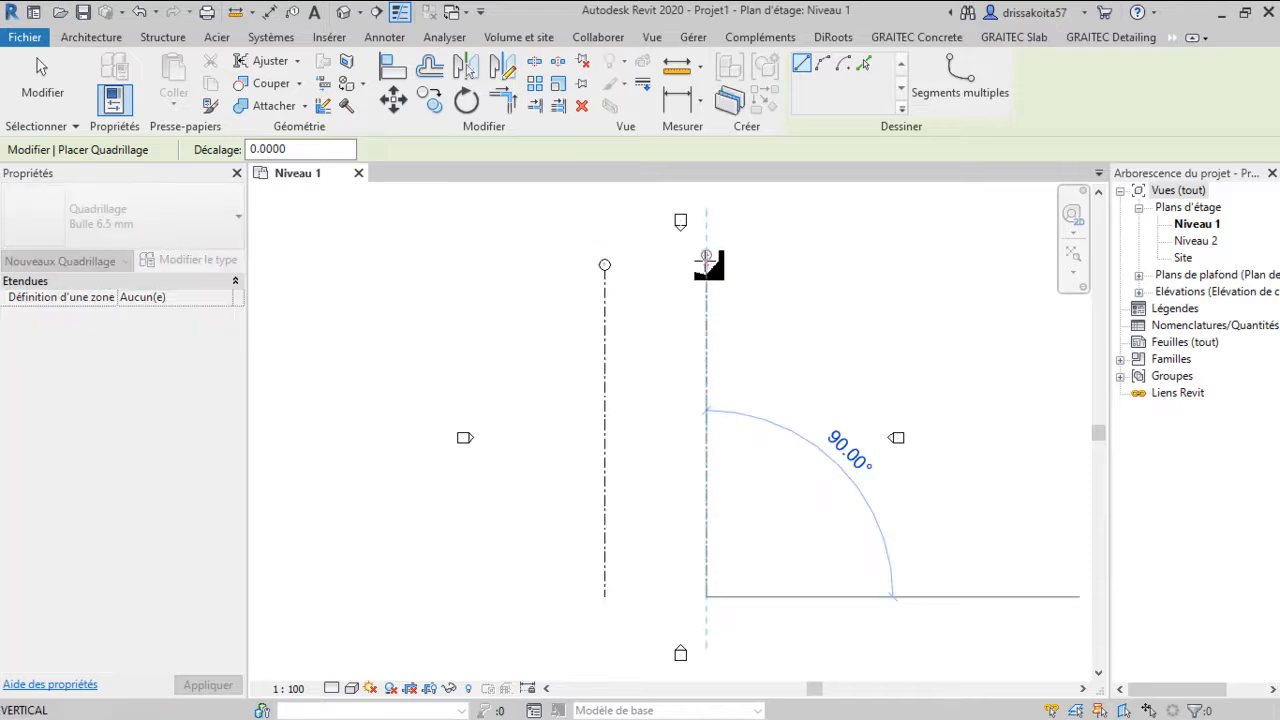
click(706, 267)
click(492, 560)
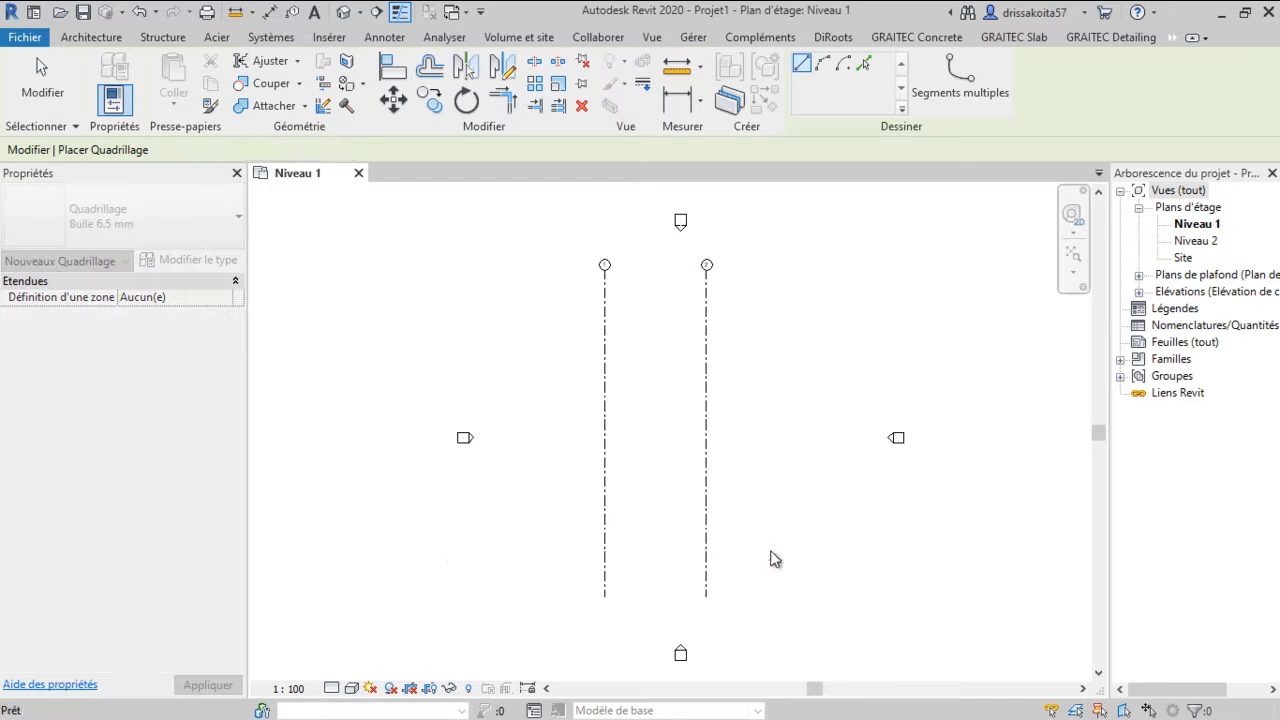
key(Escape)
Draw a horizontal grid line across the lower part of both vertical grids
click(540, 571)
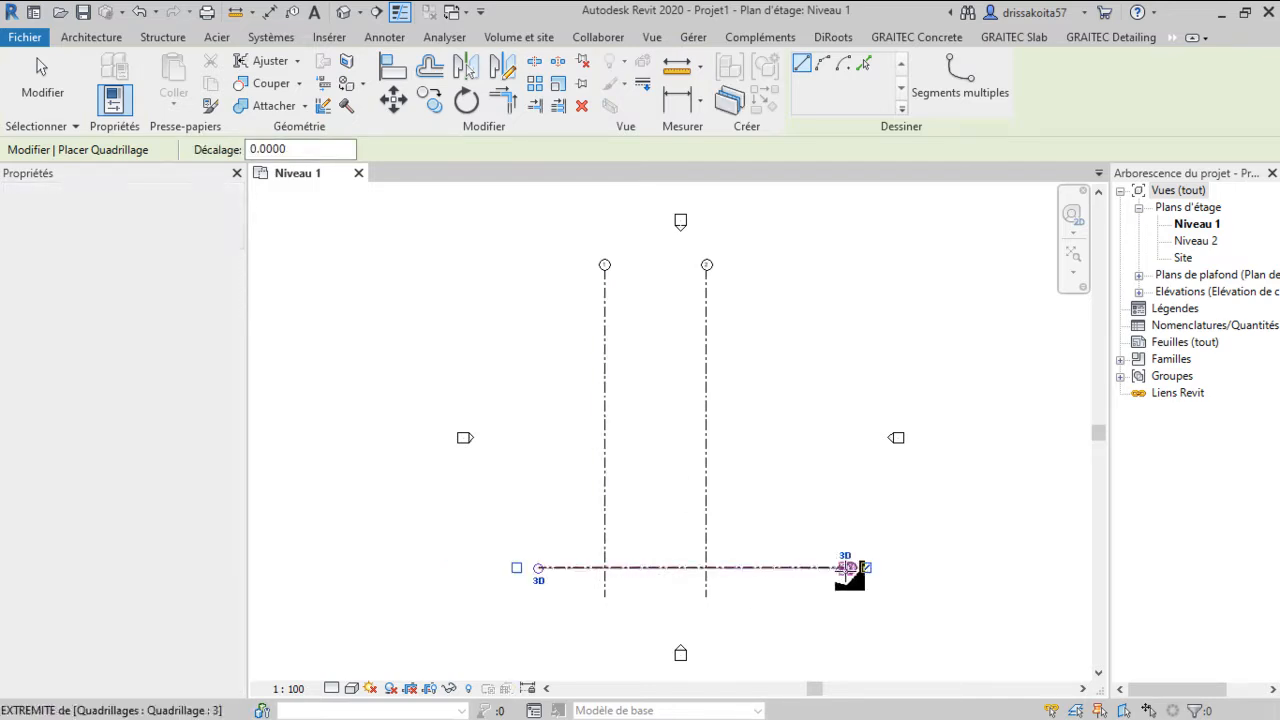
click(851, 572)
scroll(845, 580, up, 2)
key(Escape)
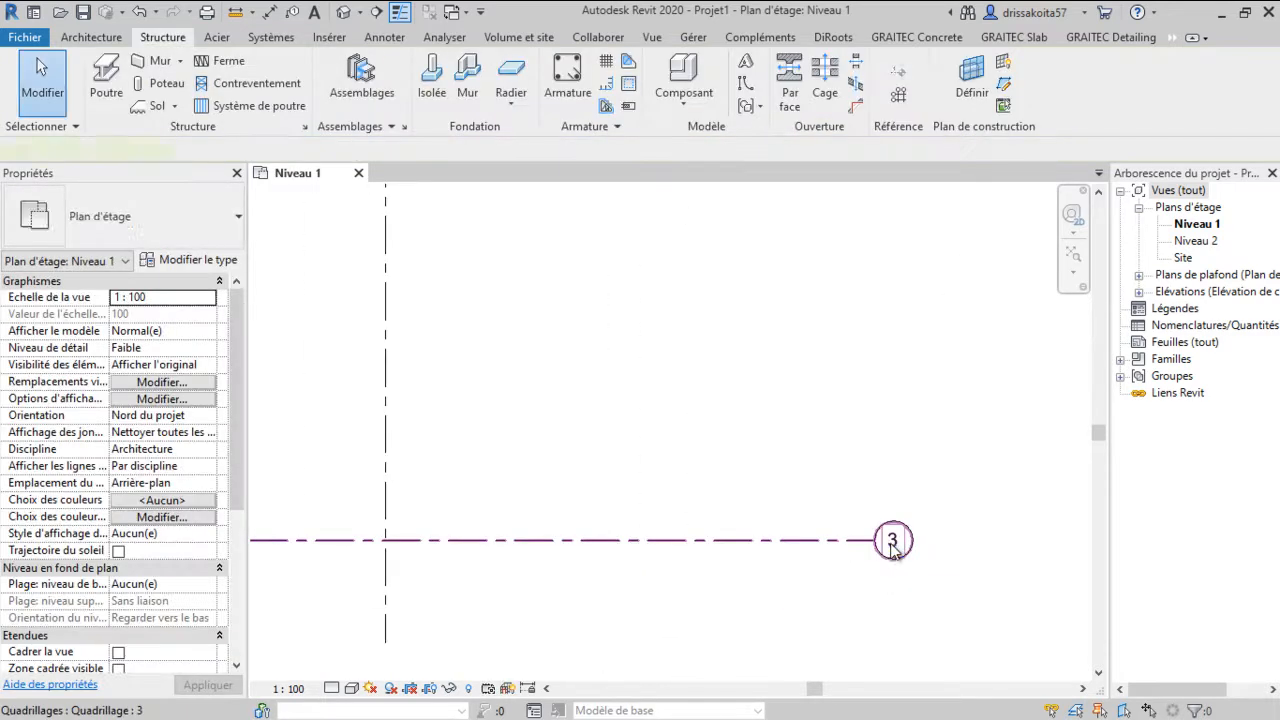
Rename the first vertical grid as A
click(893, 545)
scroll(893, 548, down, 3)
scroll(571, 277, up, 3)
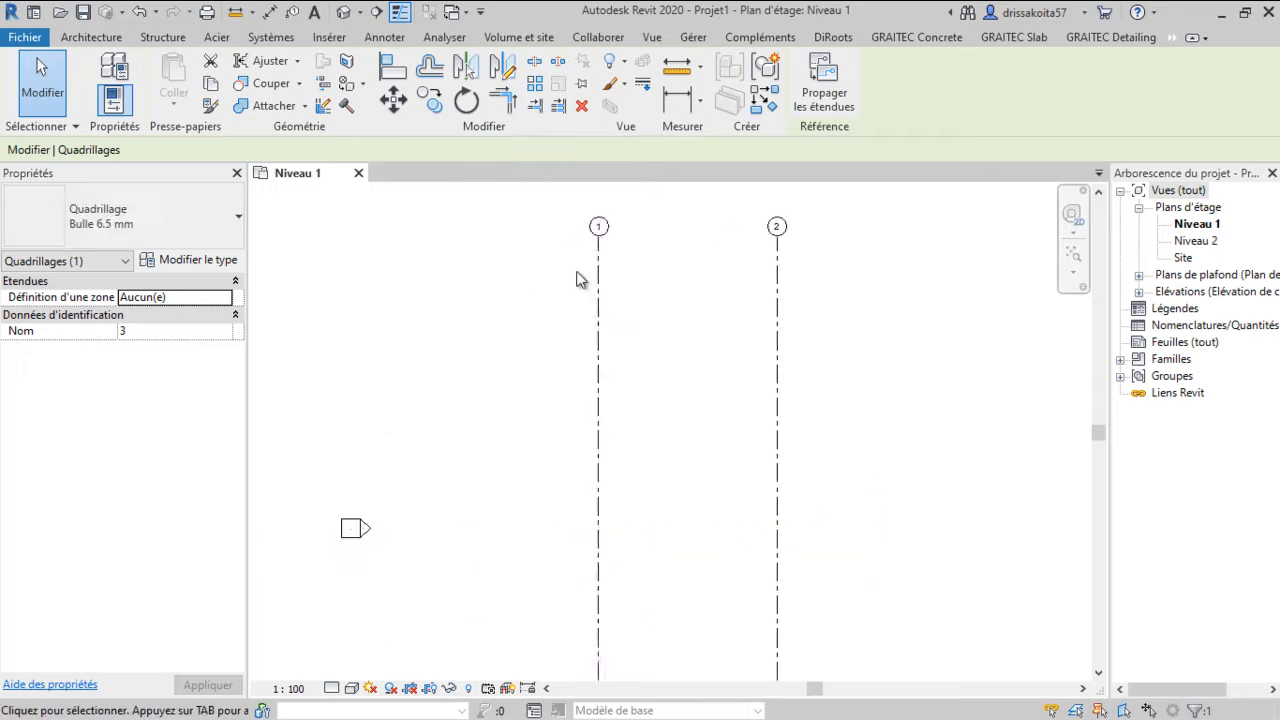
scroll(598, 227, up, 2)
click(600, 230)
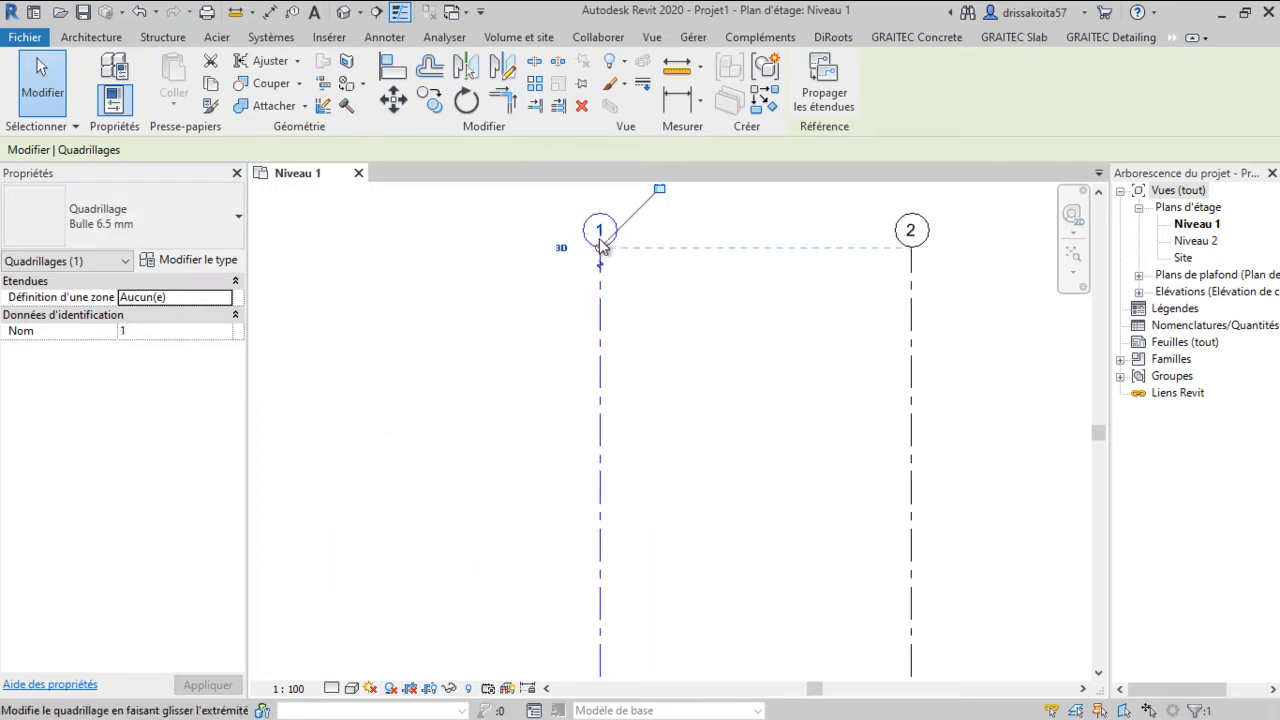
click(603, 233)
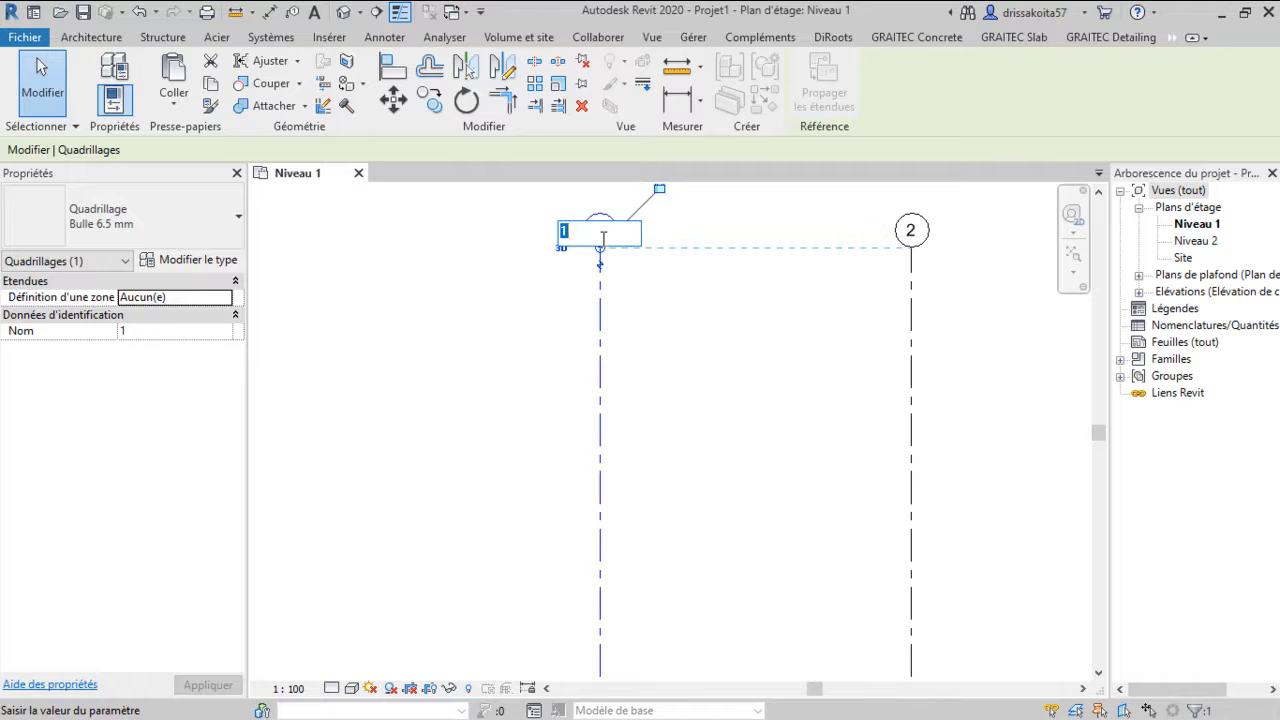
key(Return)
Rename the second vertical grid as B
click(911, 236)
click(910, 232)
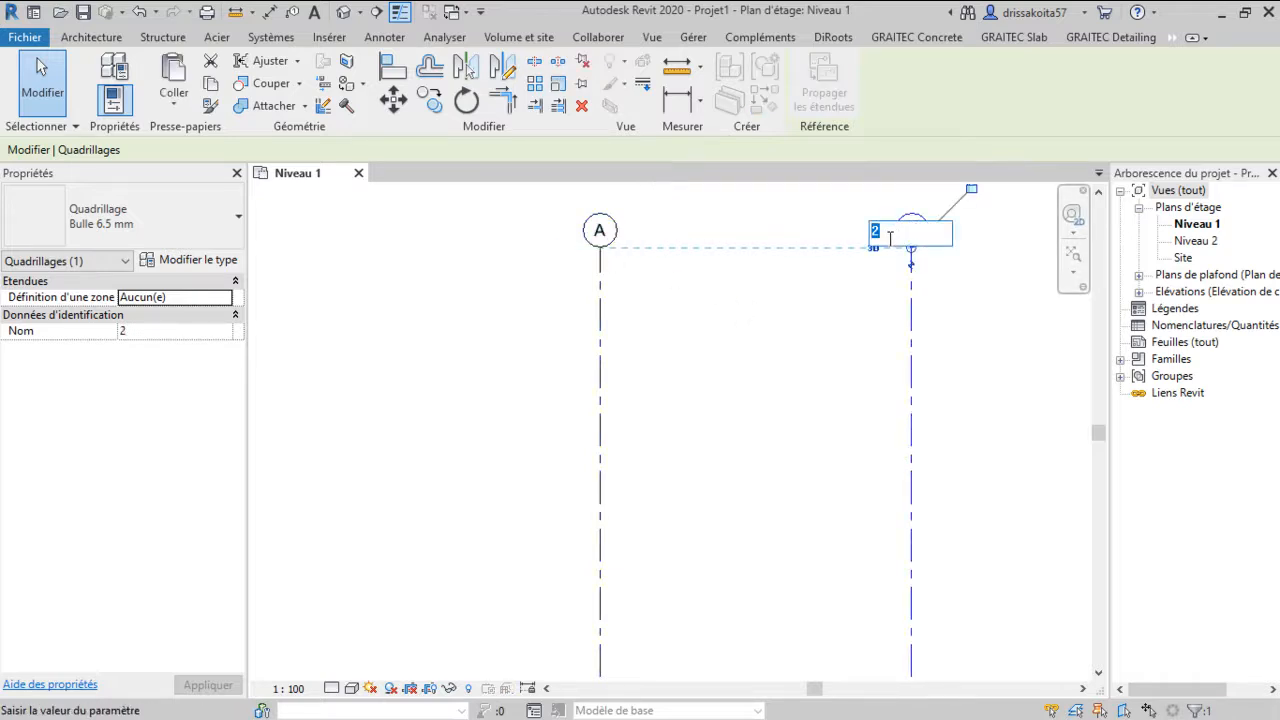
text(B)
key(Return)
Rename the horizontal grid as 1
scroll(843, 330, down, 4)
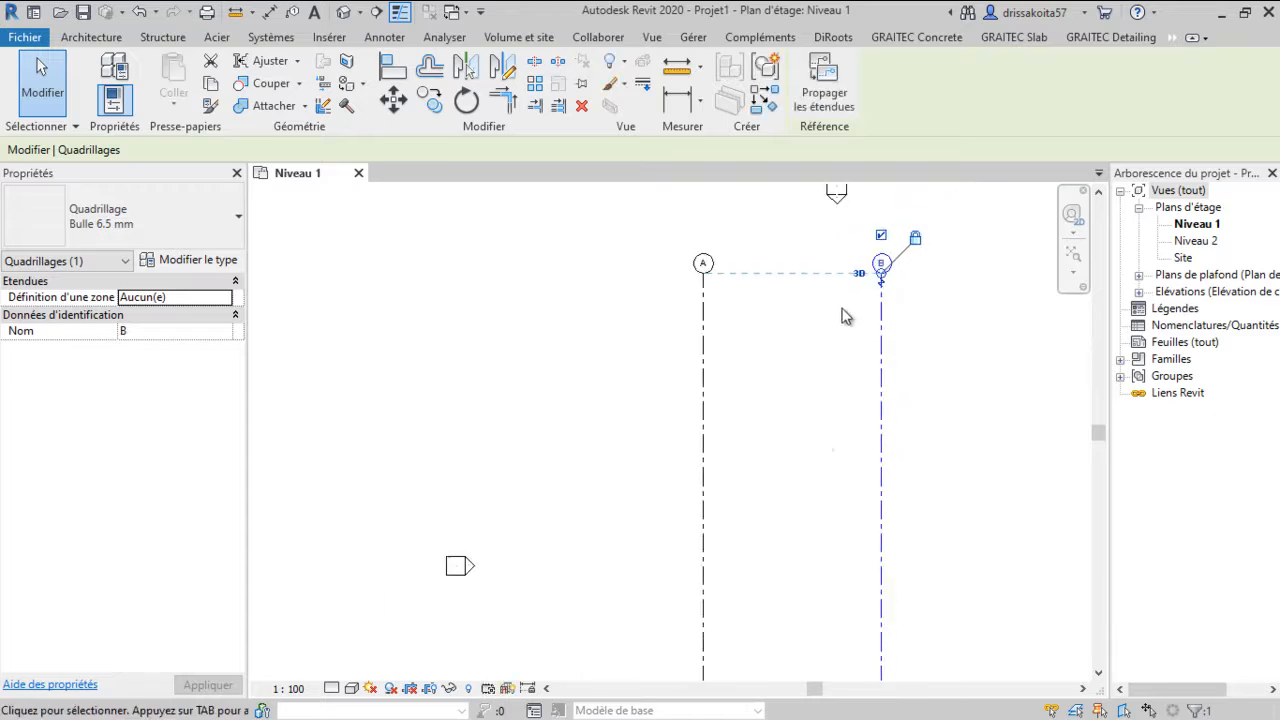
click(731, 455)
scroll(897, 598, up, 2)
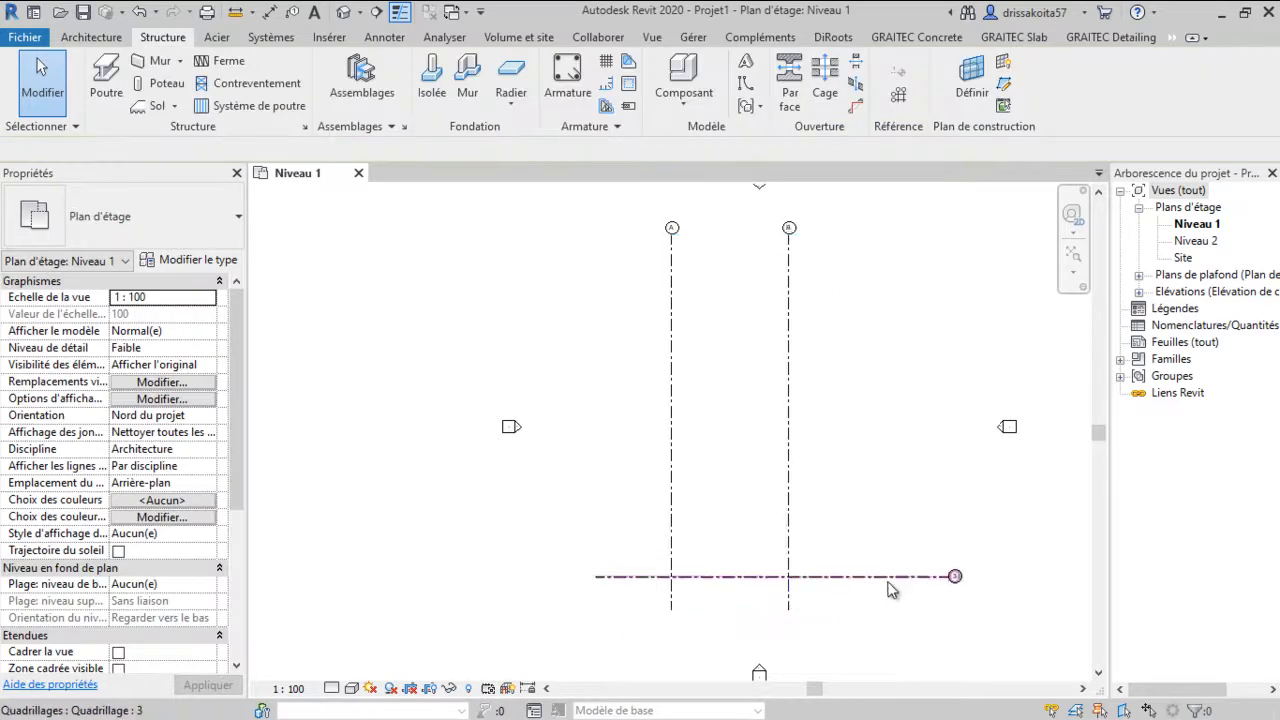
click(897, 576)
click(429, 101)
key(Escape)
scroll(974, 578, up, 2)
click(980, 577)
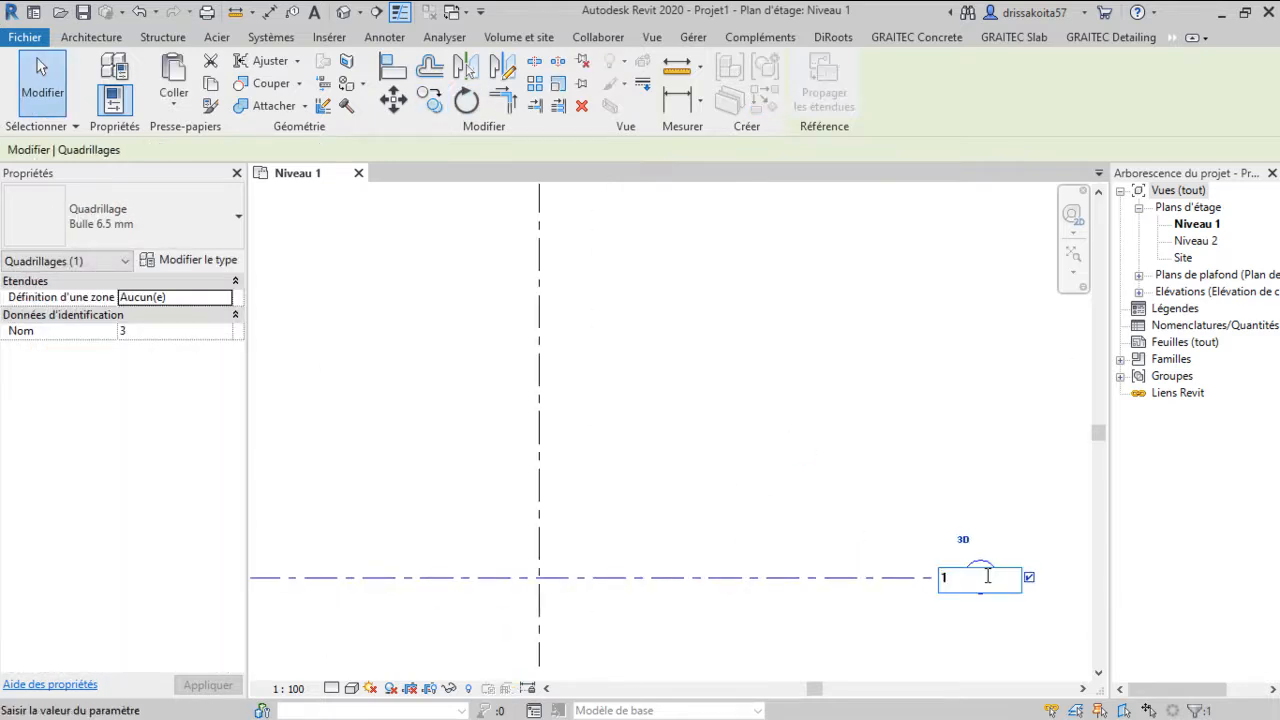
key(Return)
Copy horizontal grid 1 upward three times at 5 m intervals with multiple copies enabled
scroll(737, 449, down, 2)
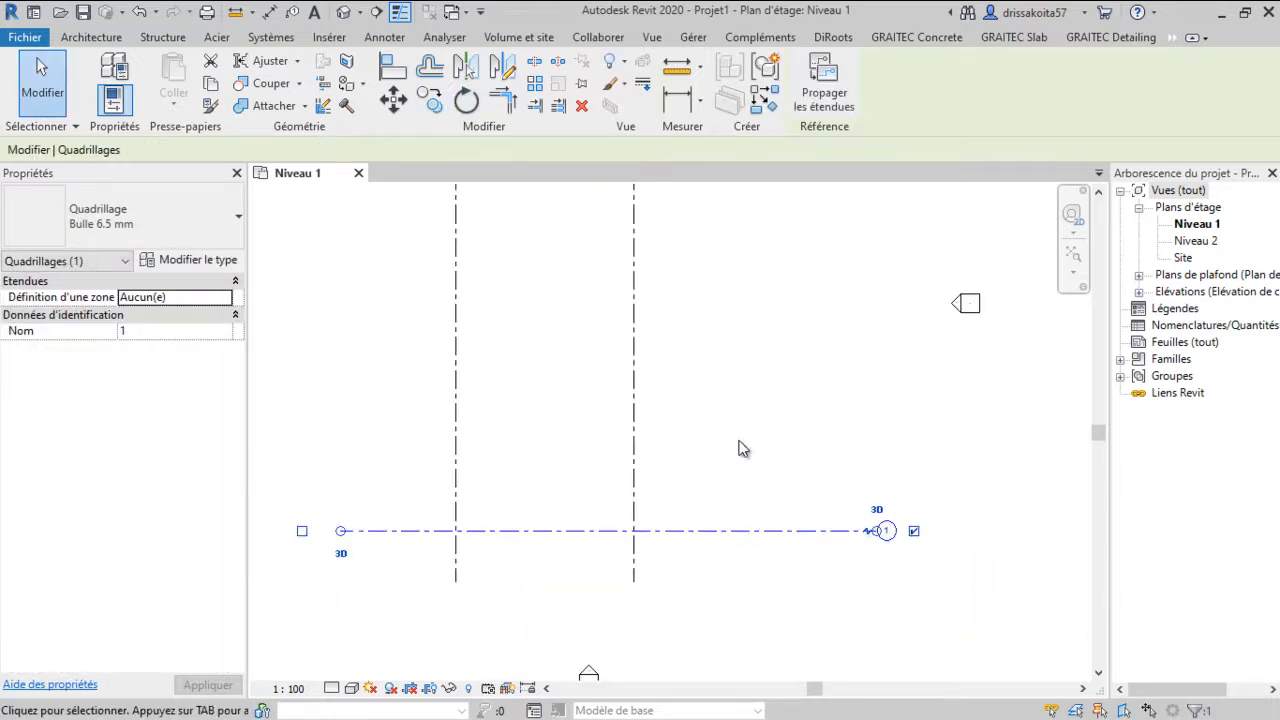
click(438, 102)
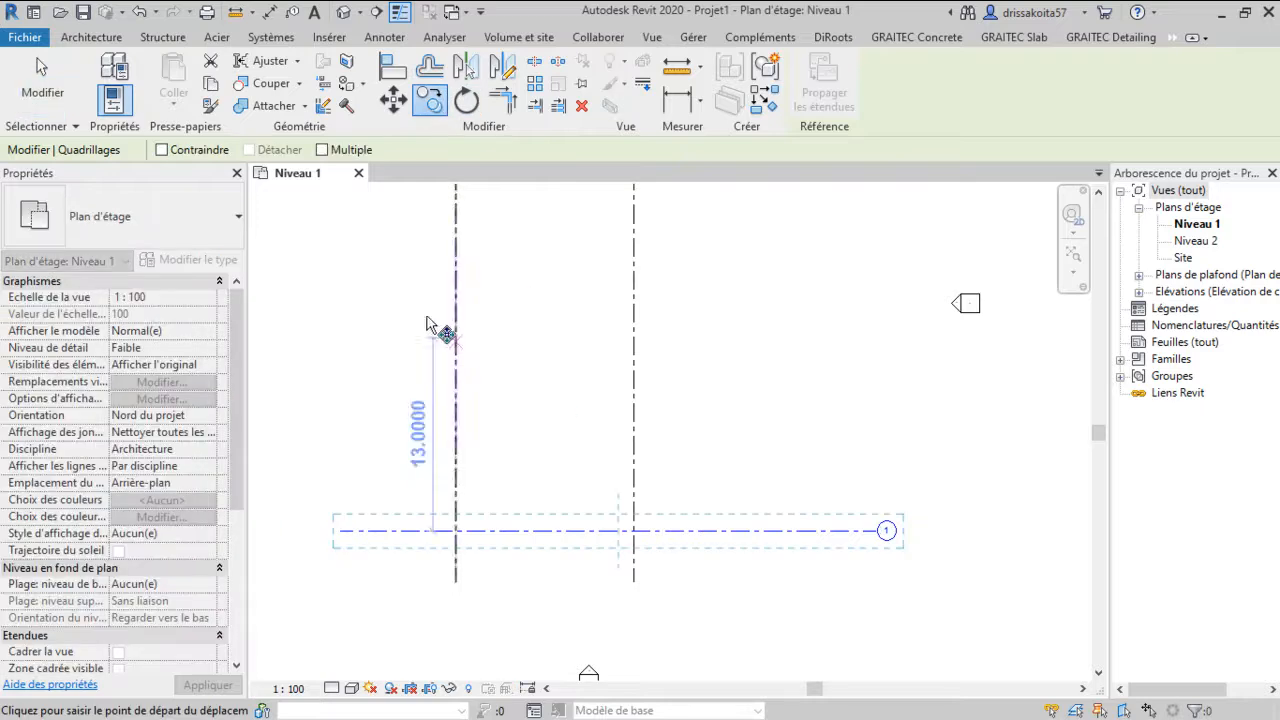
click(322, 150)
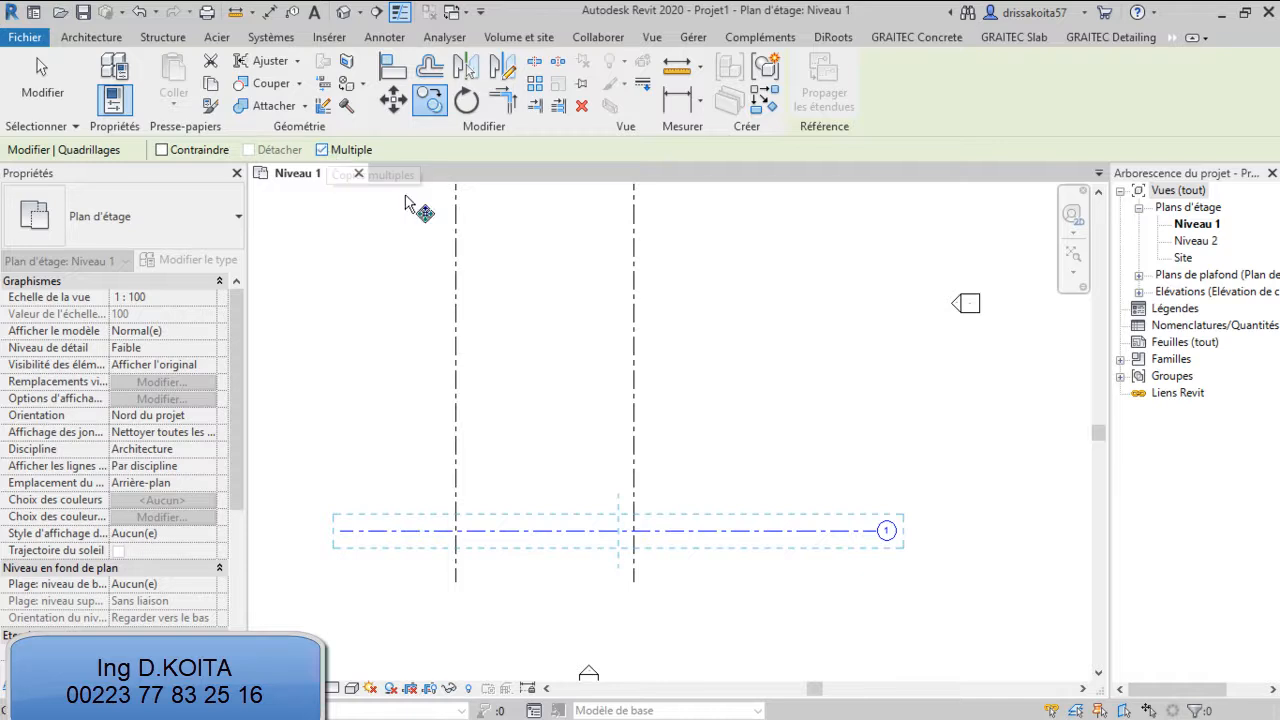
click(557, 522)
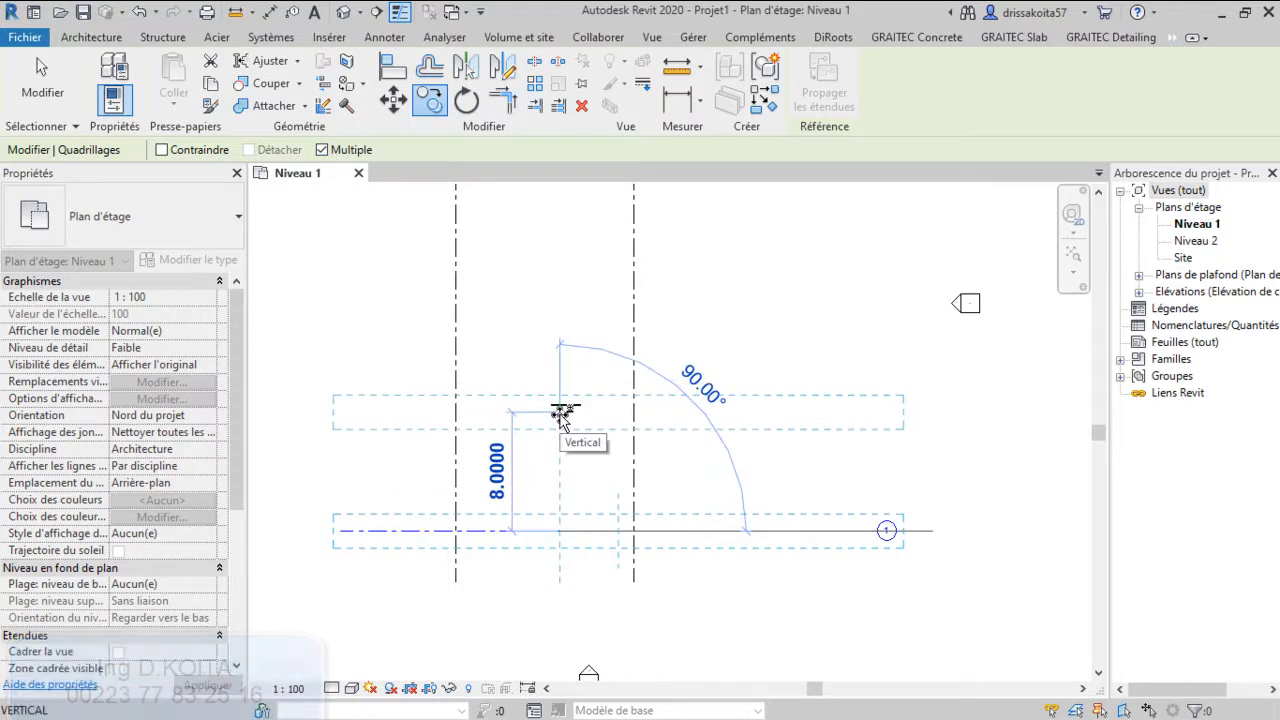
text(5)
key(Return)
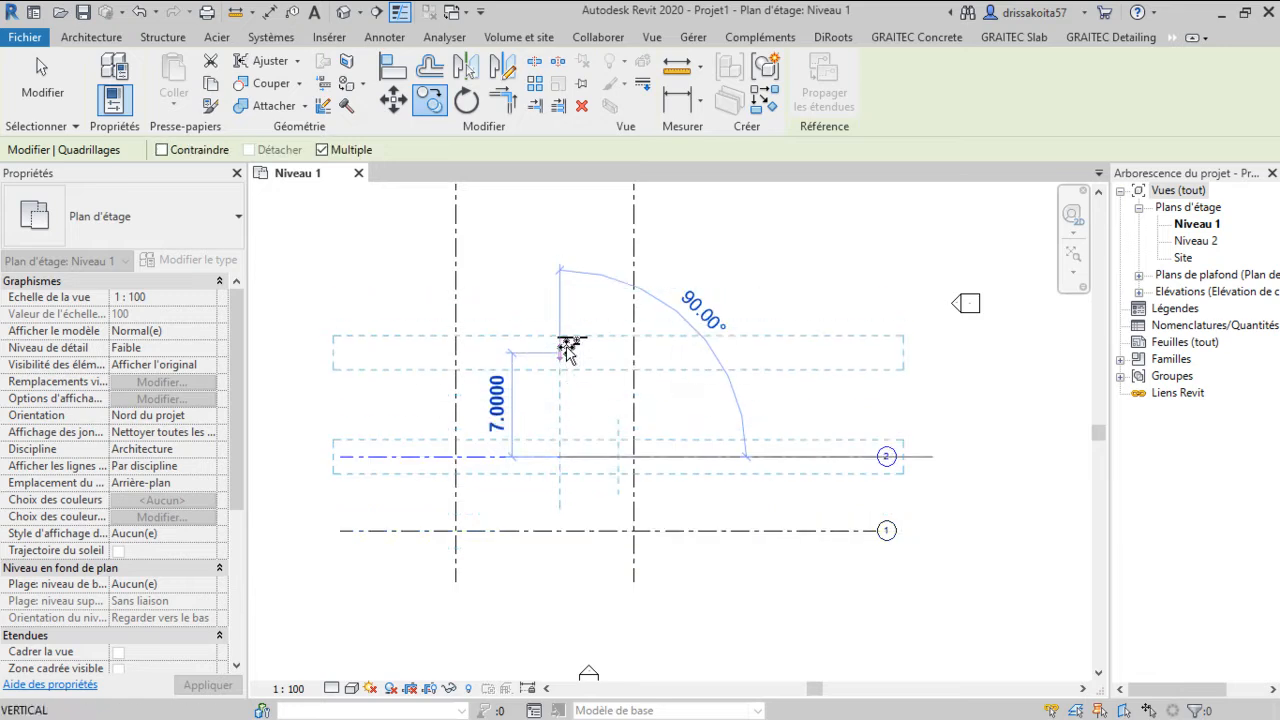
text(5)
key(Return)
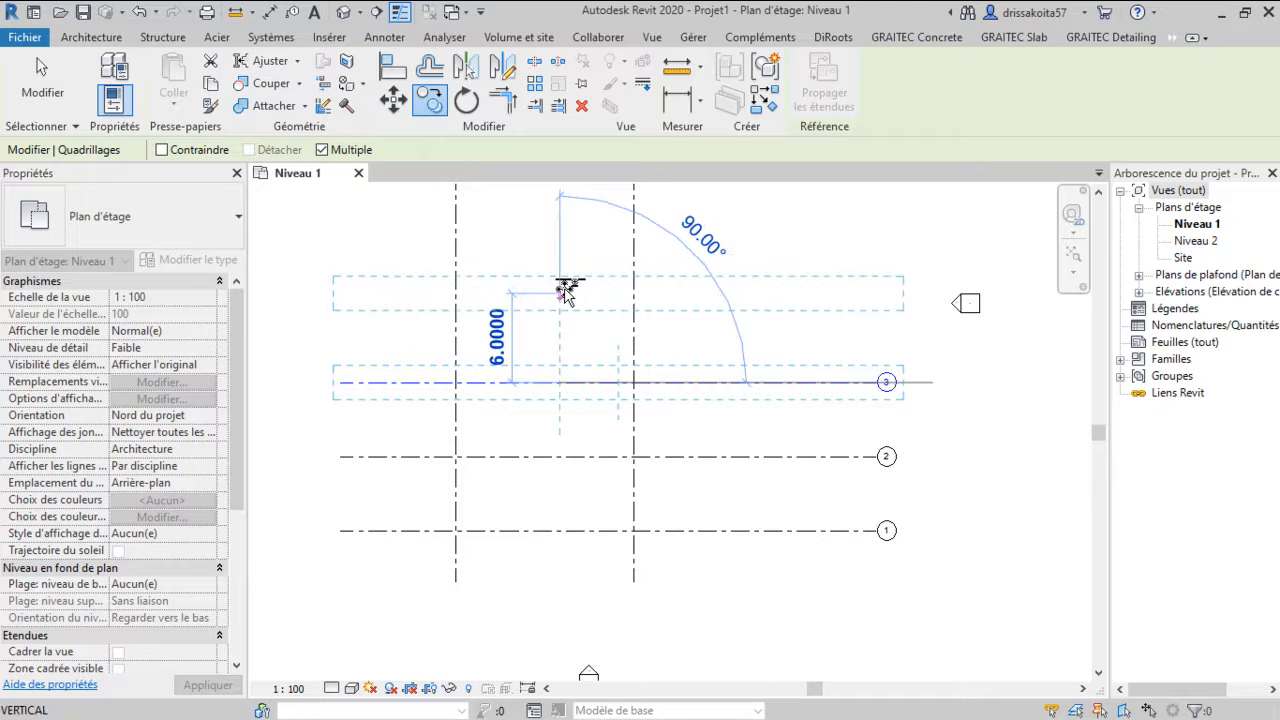
text(5)
key(Return)
Copy two more horizontal grids upward at 5 m intervals and exit the Copy command
scroll(580, 340, down, 1)
scroll(592, 488, down, 1)
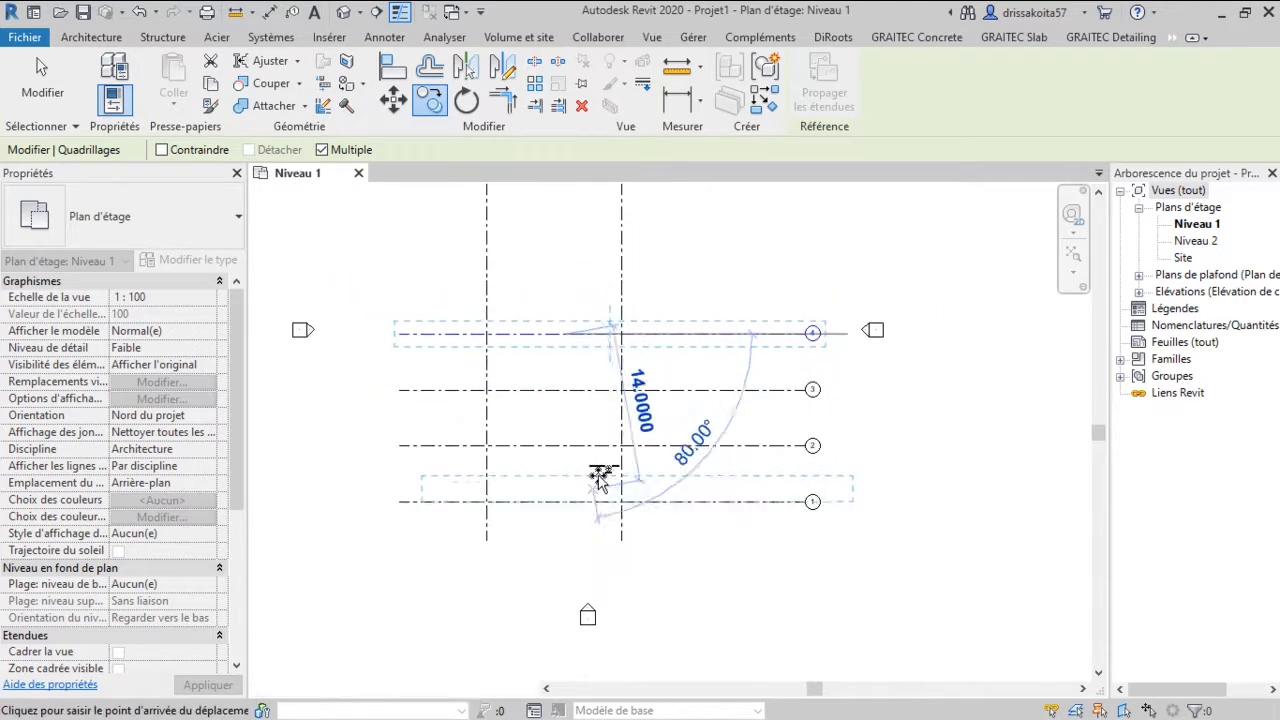
middle_drag(592, 288, 604, 377)
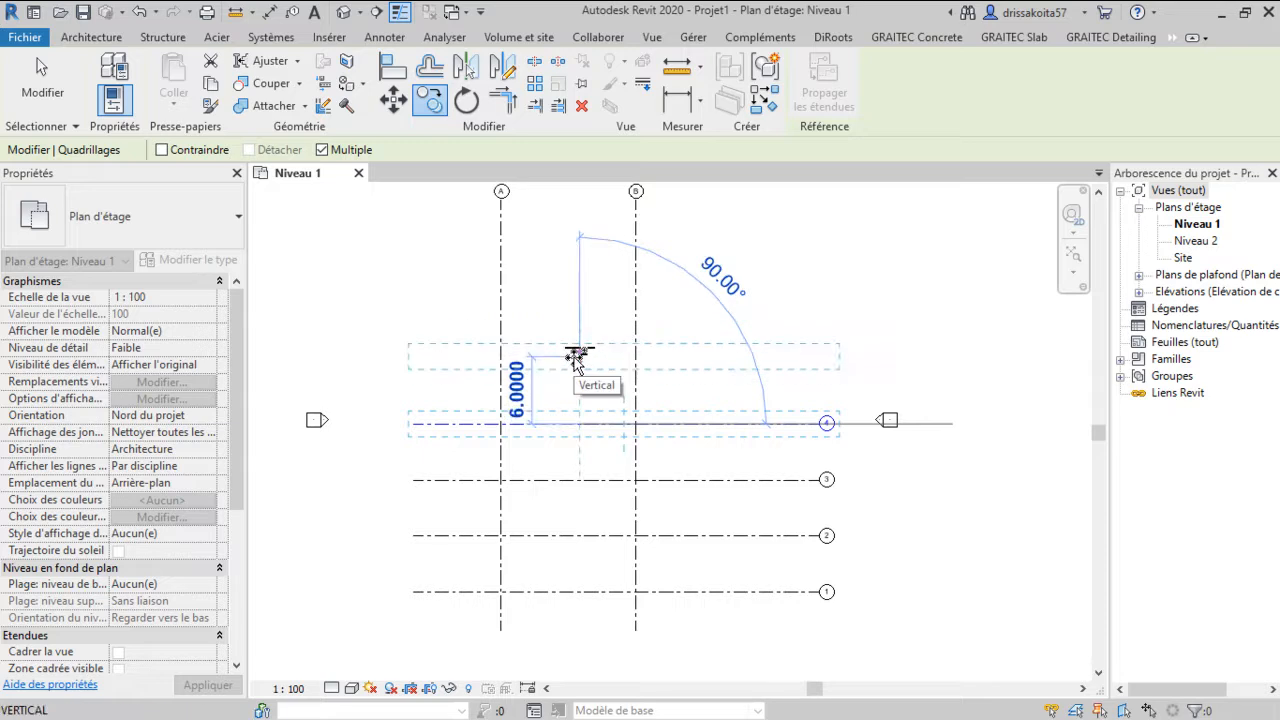
text(5)
key(Return)
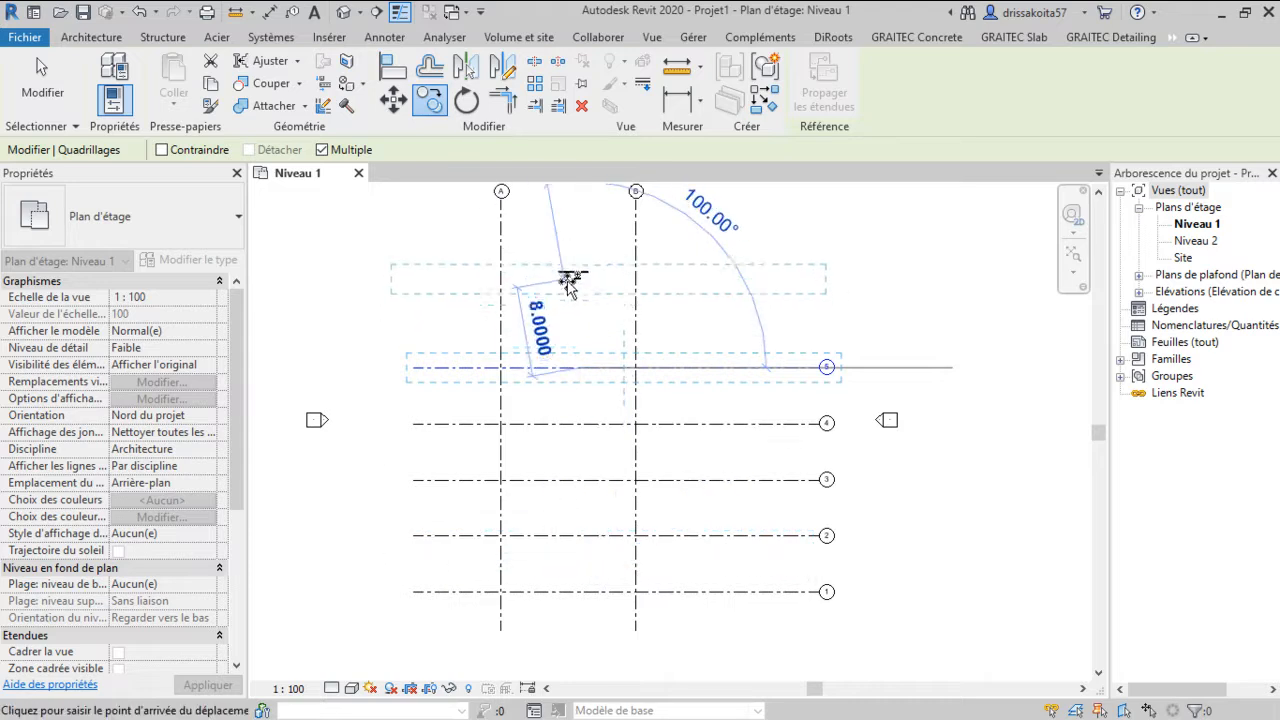
text(5)
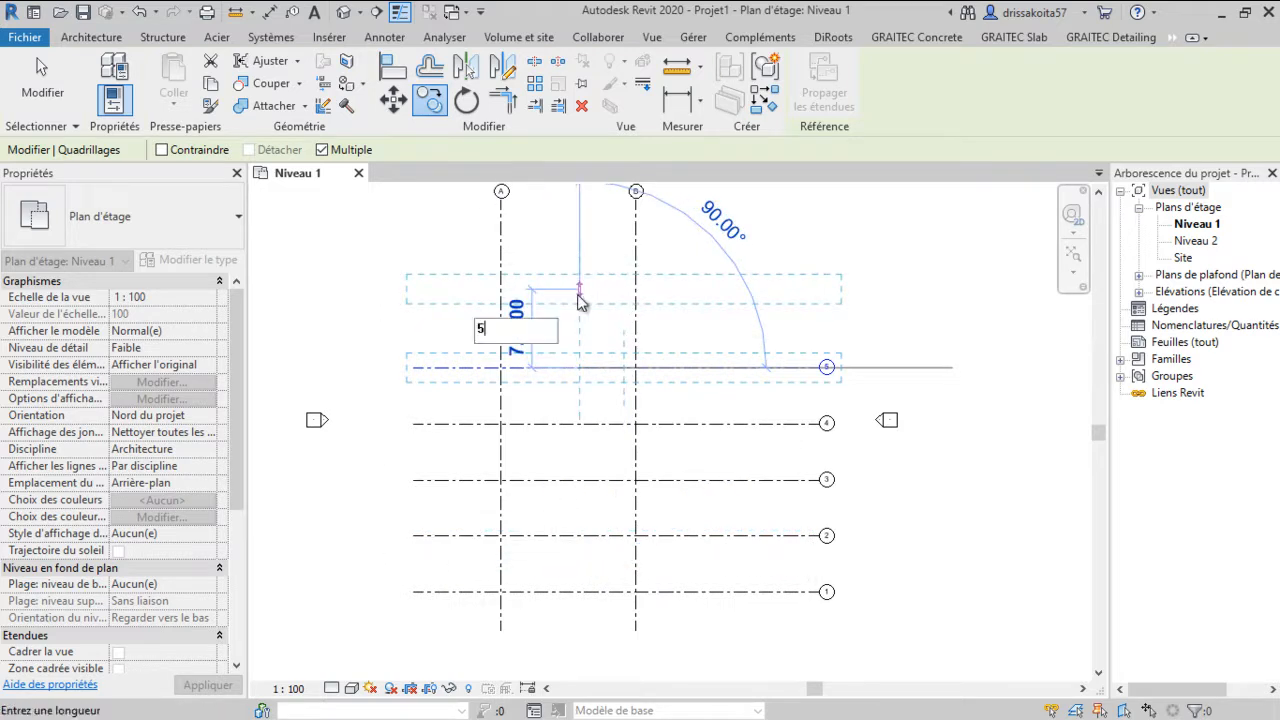
key(Return)
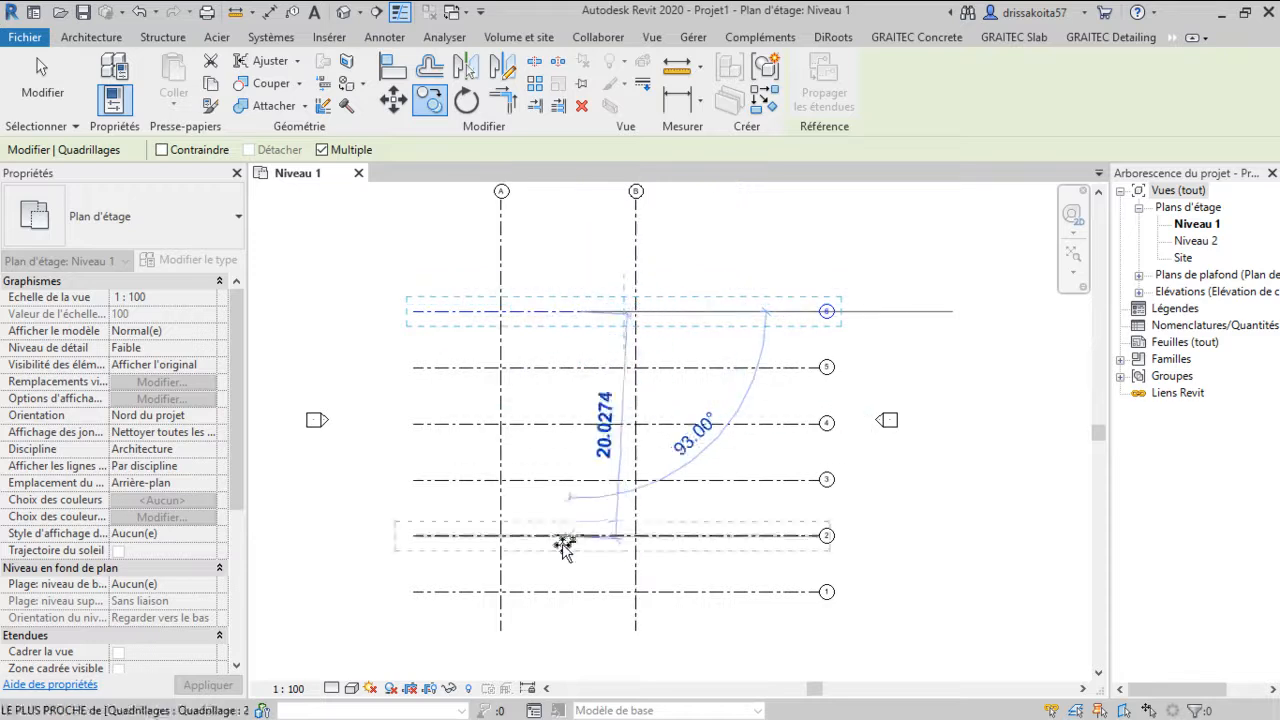
right_click(590, 258)
click(610, 258)
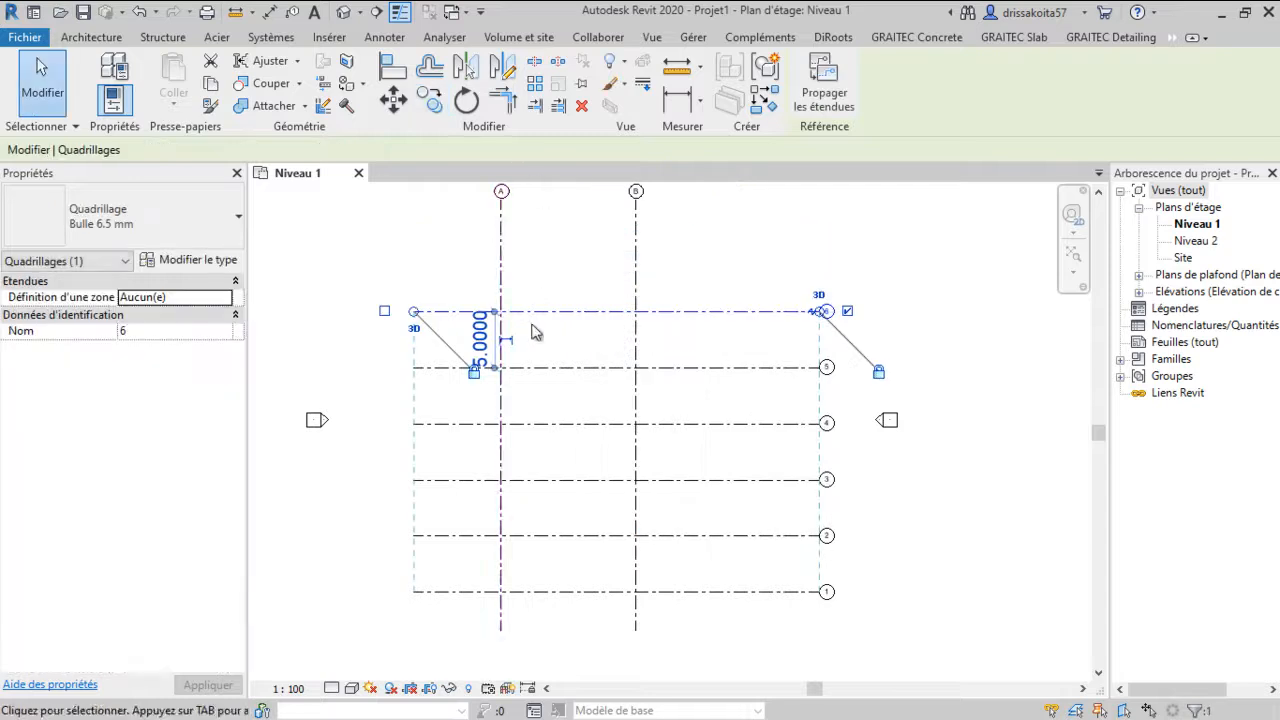
Add an aligned dimension spanning horizontal grids 1 to 6 along the left side of the grid
middle_drag(580, 331, 591, 371)
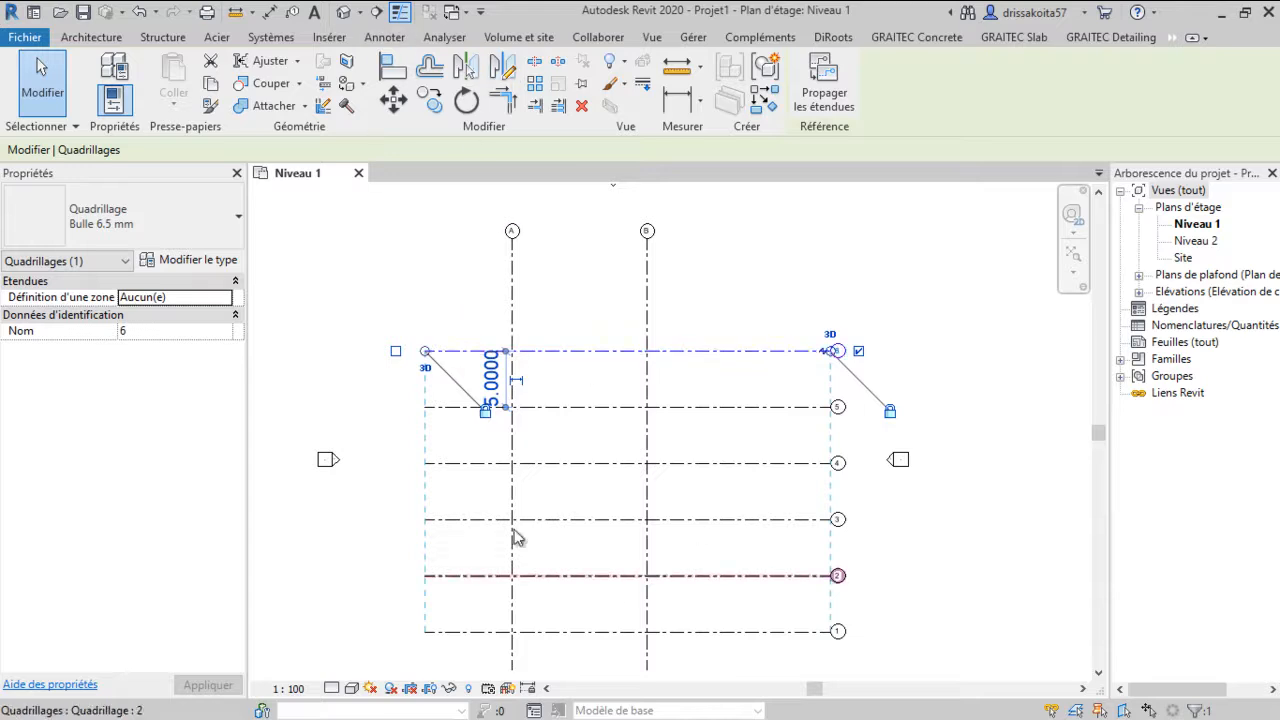
click(96, 38)
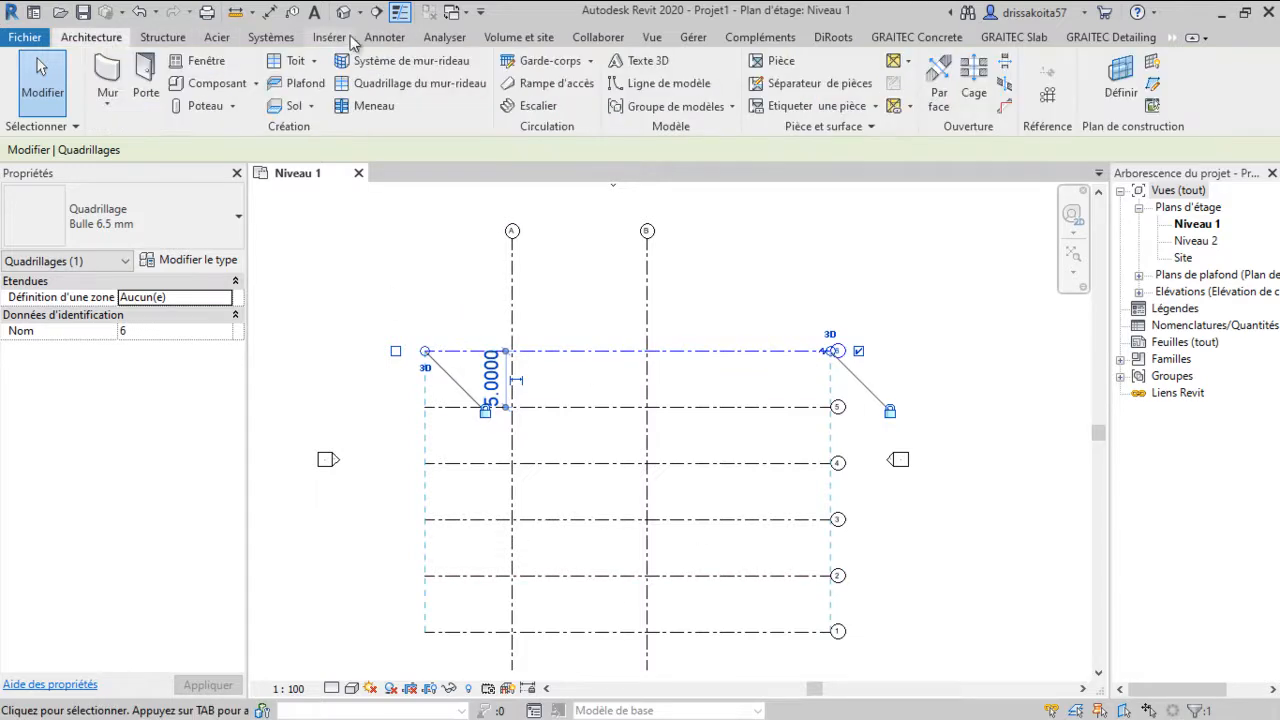
click(390, 40)
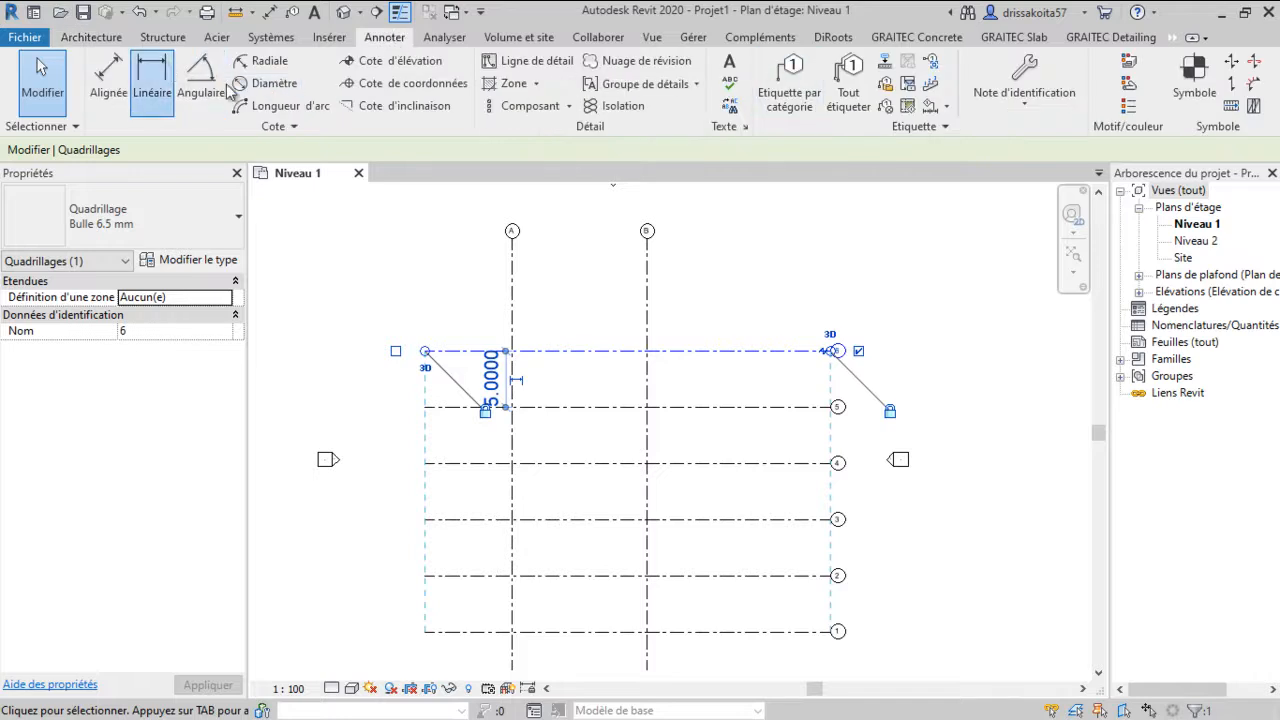
click(106, 82)
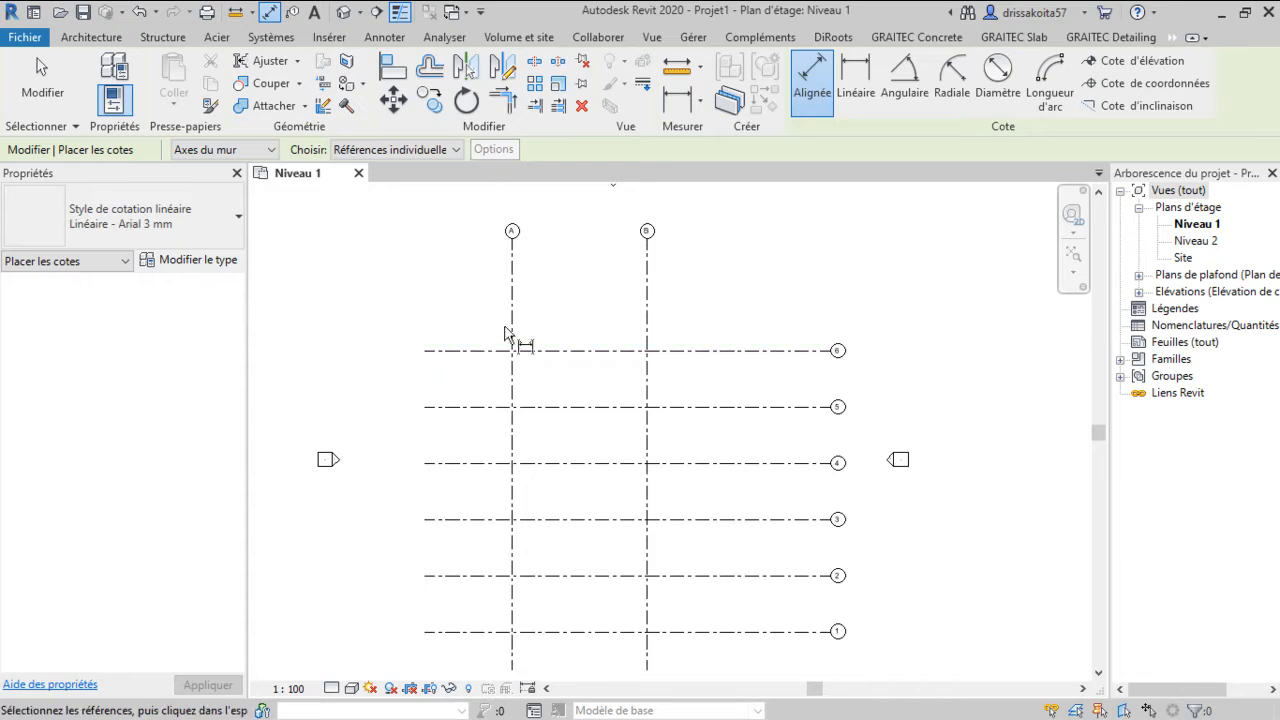
click(452, 352)
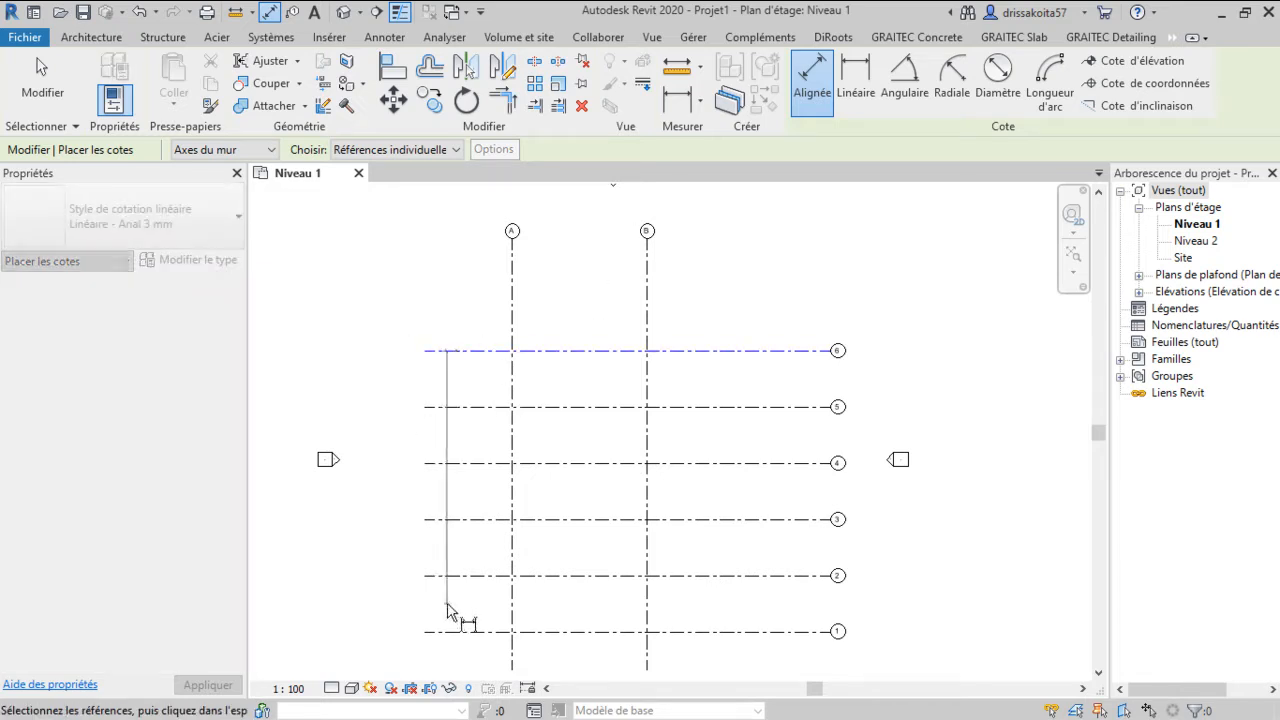
click(454, 634)
scroll(396, 488, up, 3)
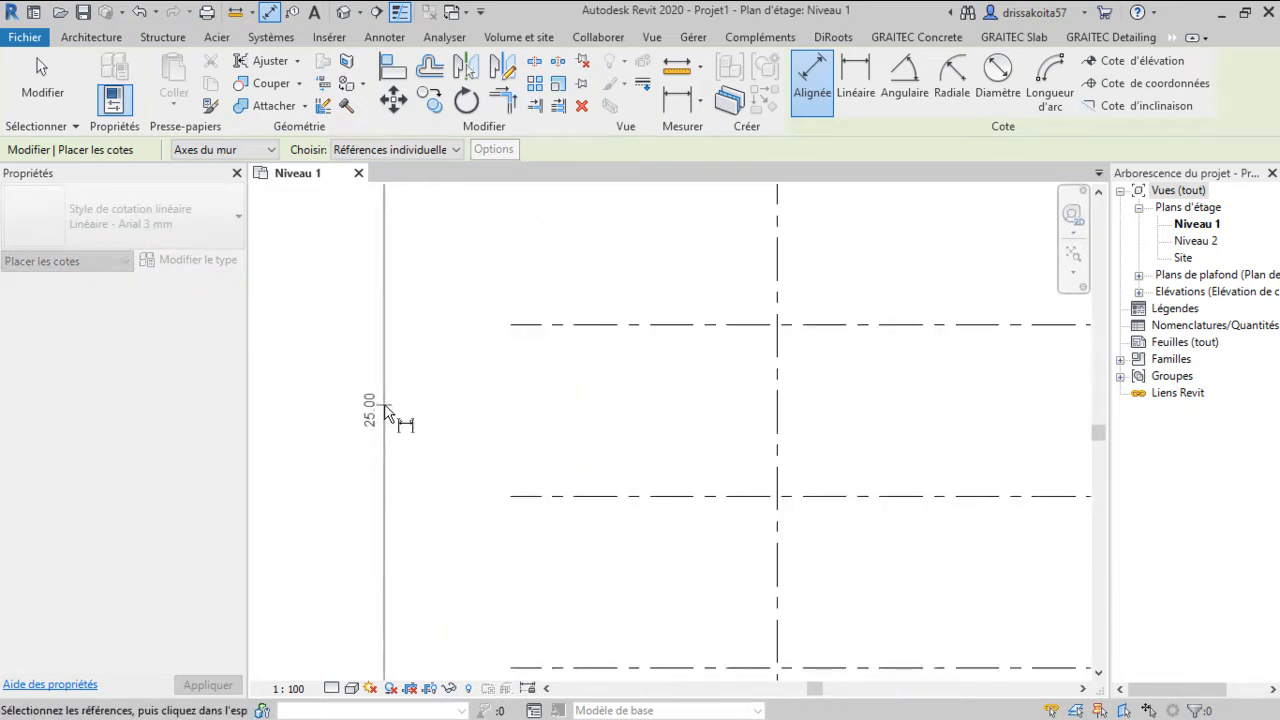
click(410, 452)
scroll(410, 455, down, 3)
scroll(466, 451, up, 1)
right_click(473, 300)
click(507, 313)
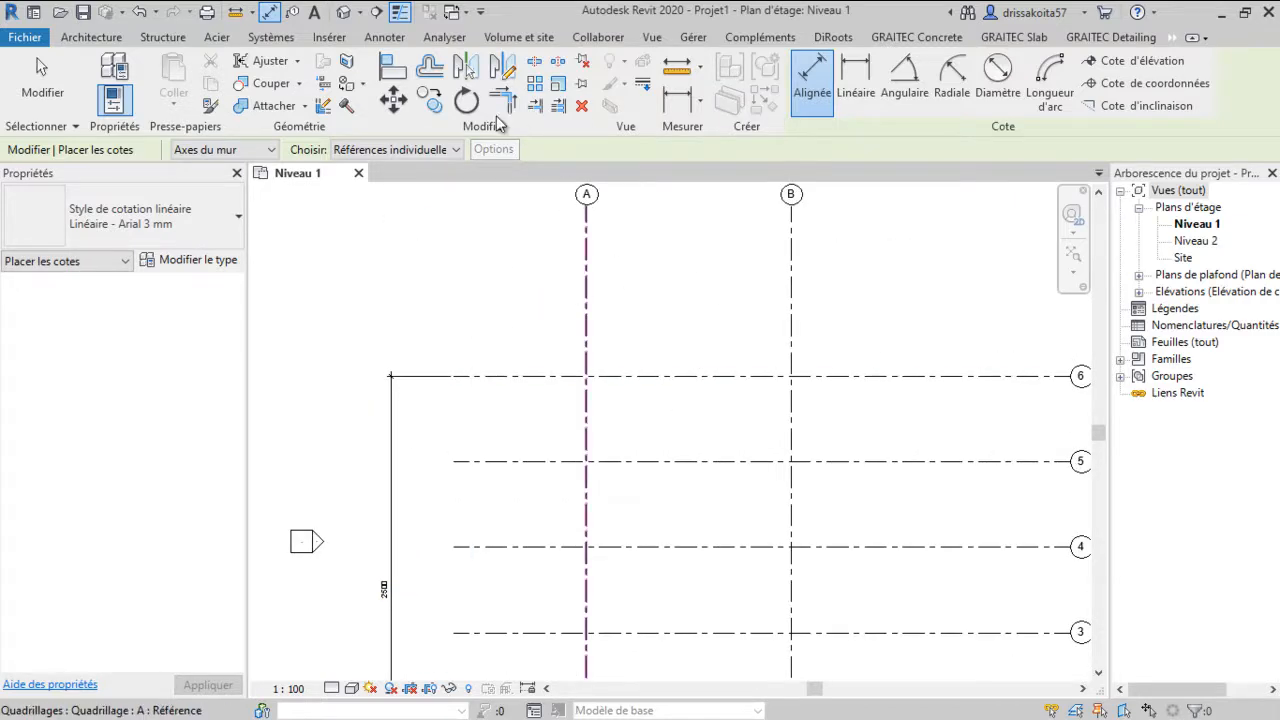
key(Escape)
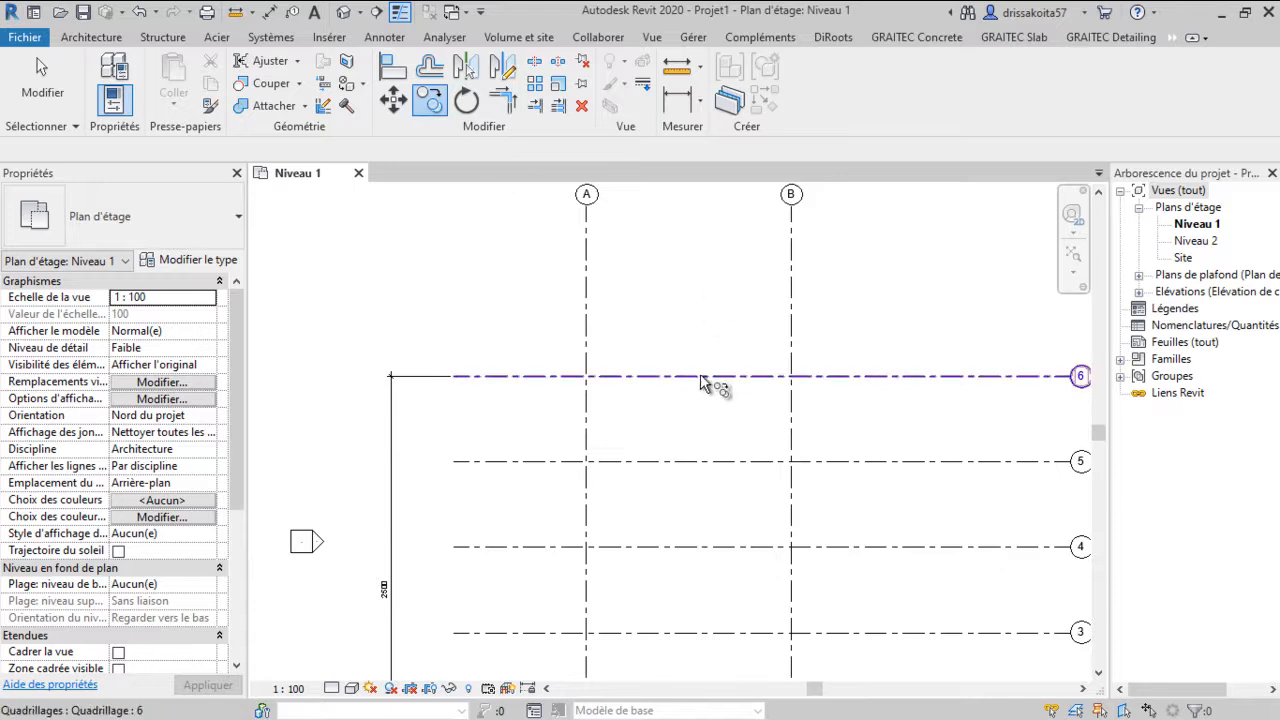
Copy horizontal grid 6 upward about 5 m to create grid 7
click(692, 377)
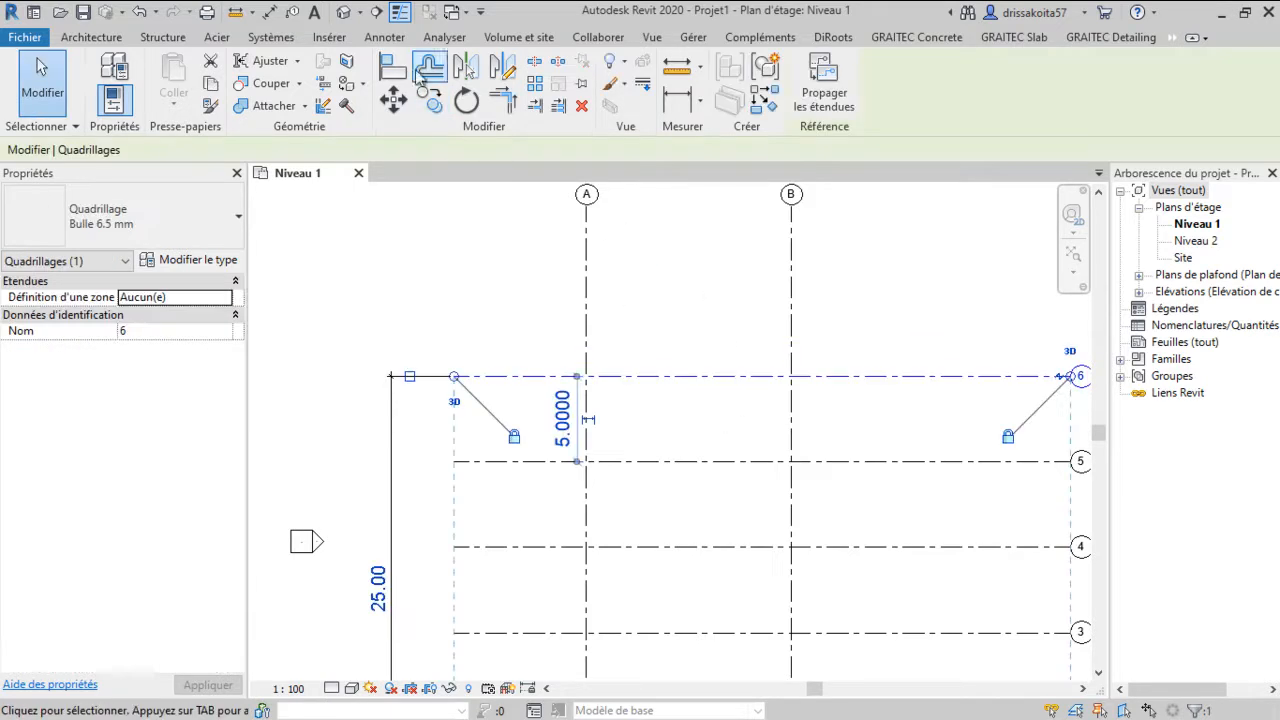
click(433, 108)
click(726, 377)
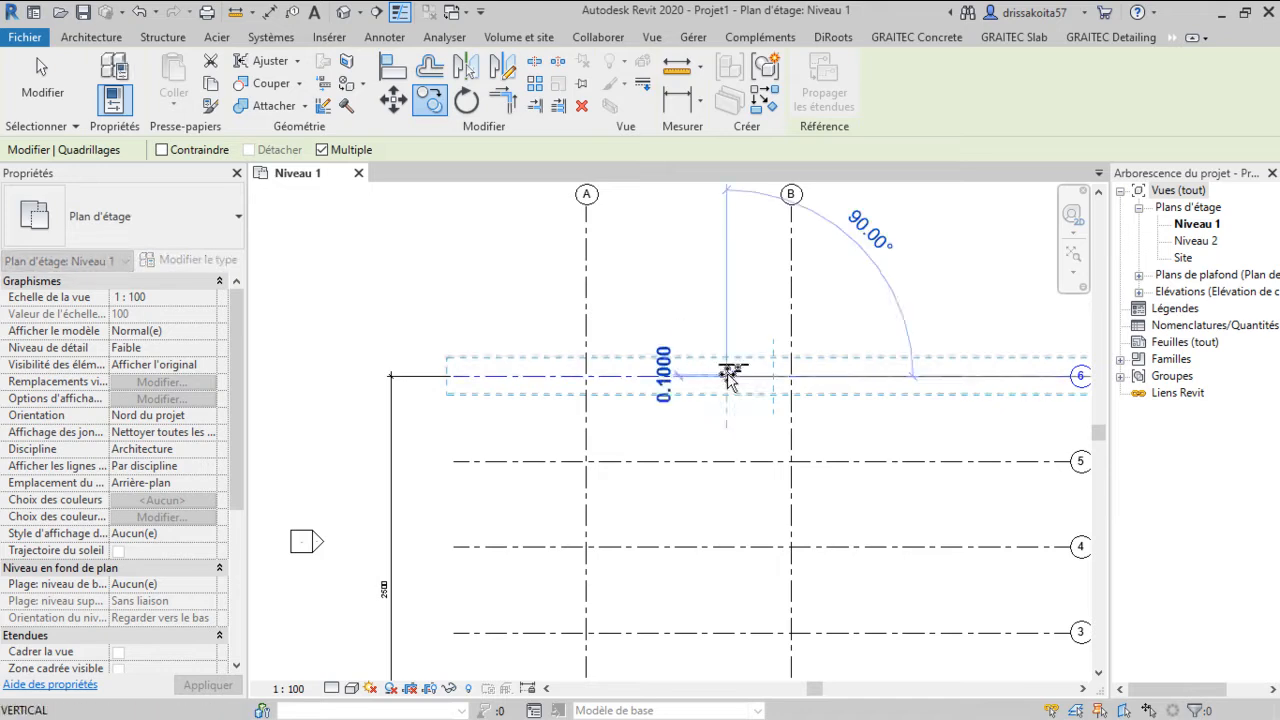
click(727, 290)
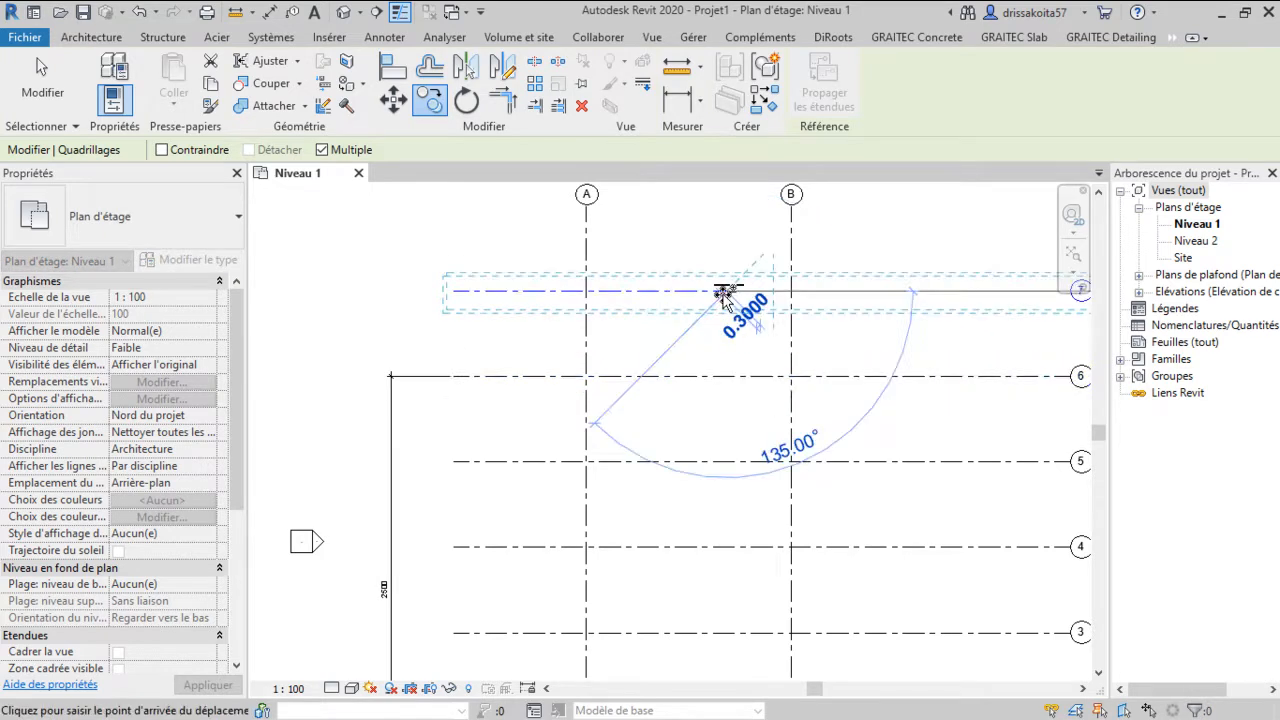
right_click(722, 311)
click(770, 318)
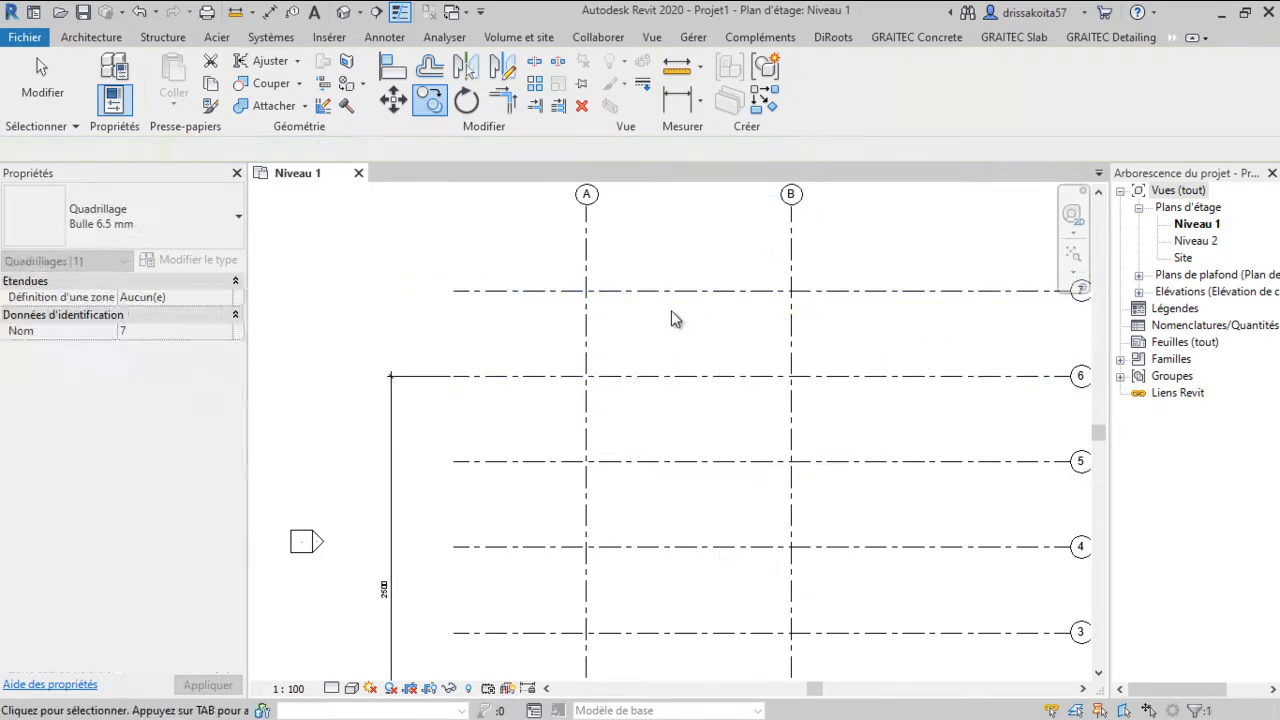
key(Escape)
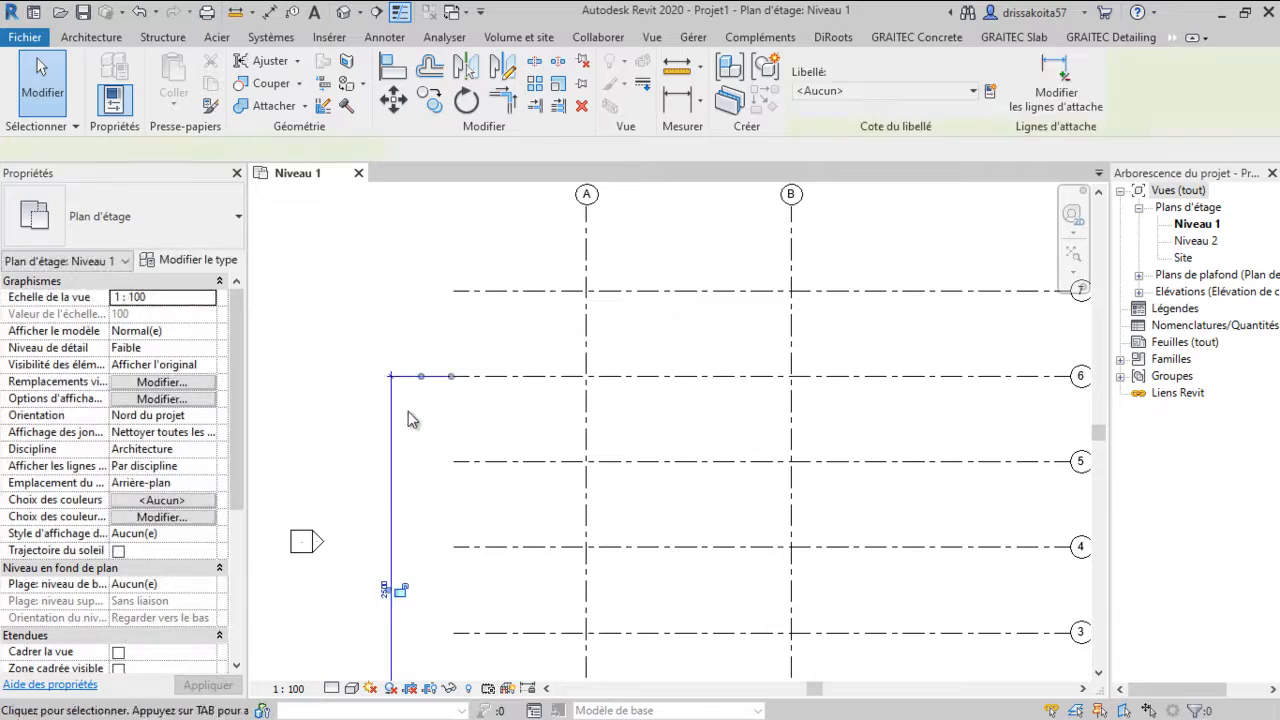
Delete the overall dimension beside the horizontal grids
click(398, 428)
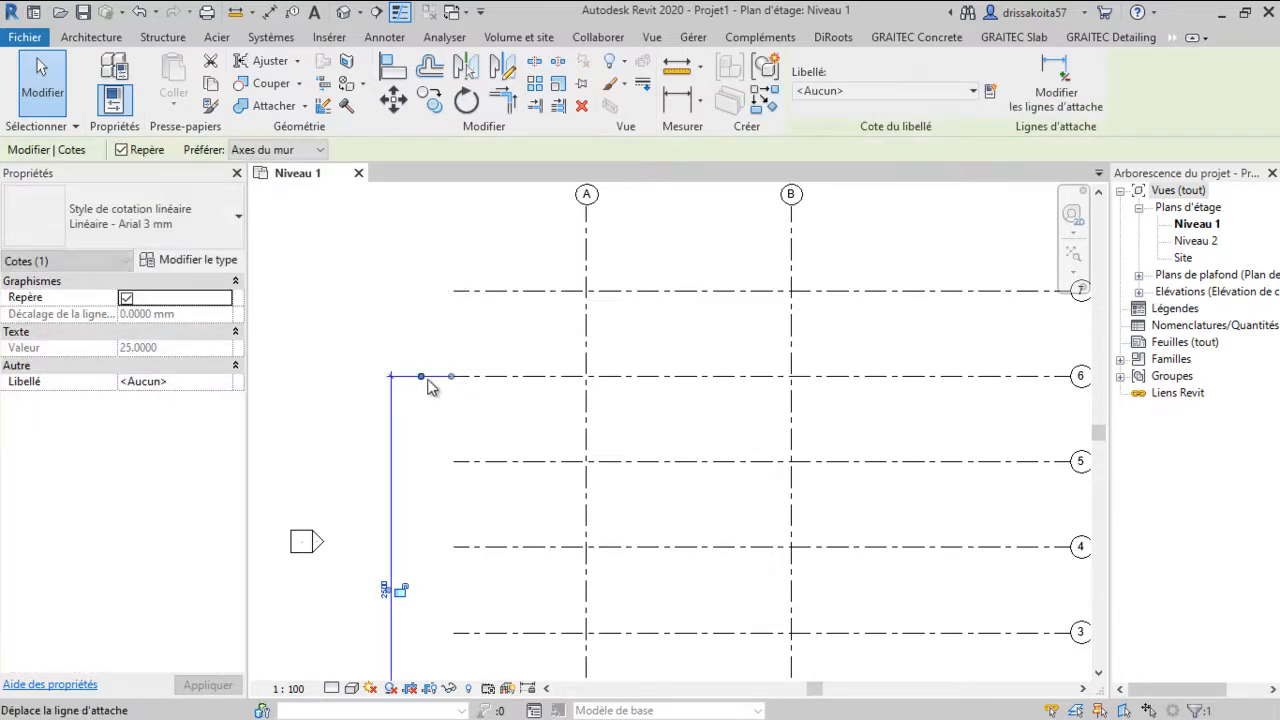
key(Delete)
scroll(435, 265, down, 2)
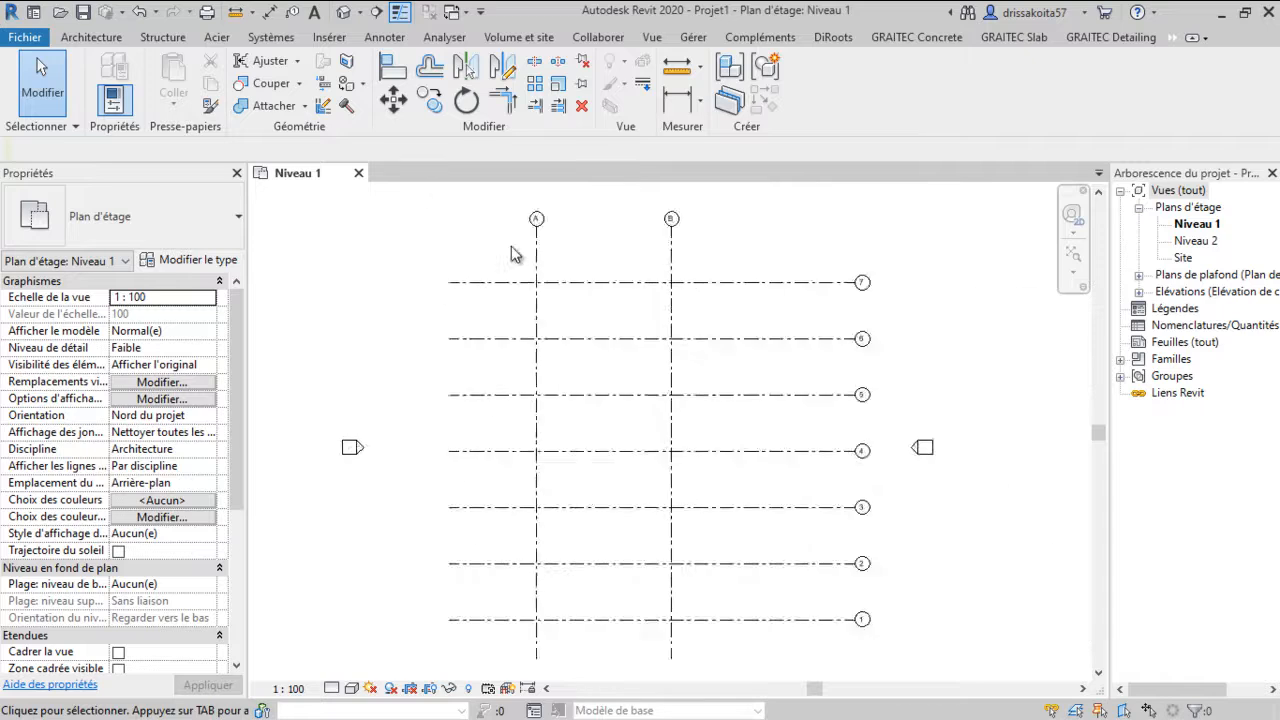
scroll(565, 300, down, 1)
click(815, 285)
drag(815, 285, 730, 285)
scroll(725, 320, up, 2)
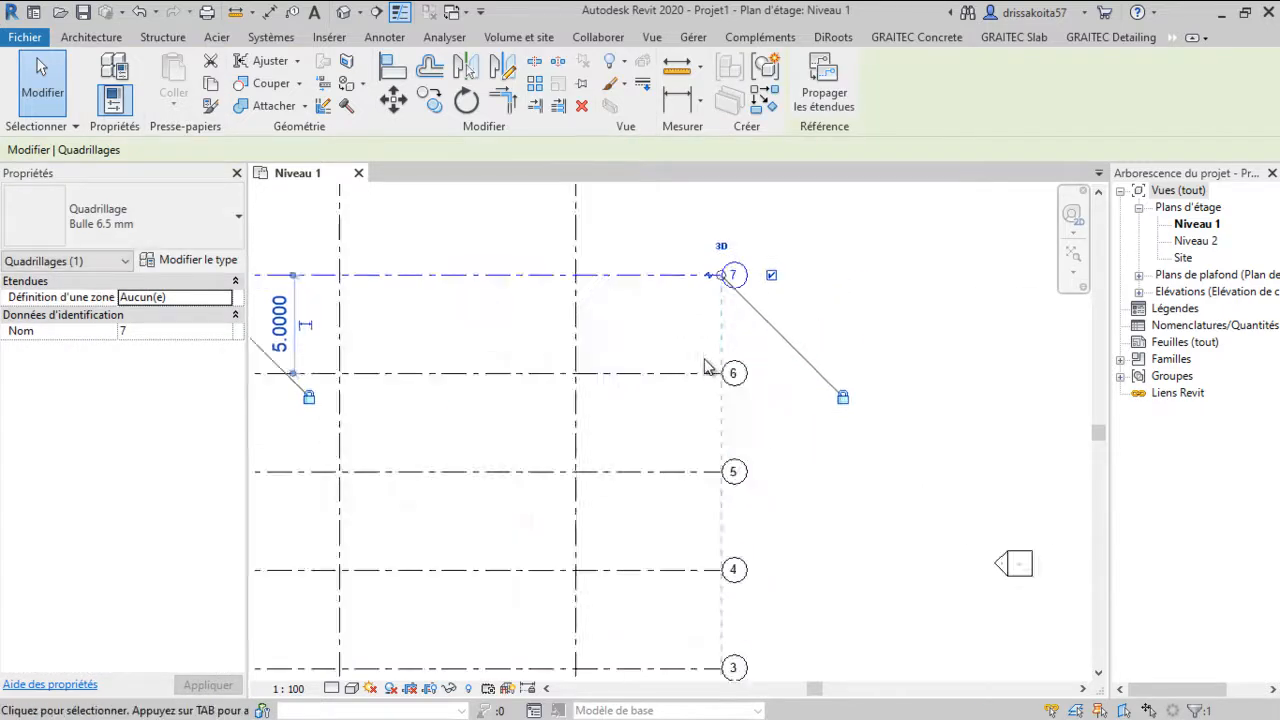
middle_drag(705, 365, 787, 291)
scroll(787, 291, down, 2)
Add an aligned dimension spanning horizontal grids 1 to 7 along the left side of the grid
click(391, 303)
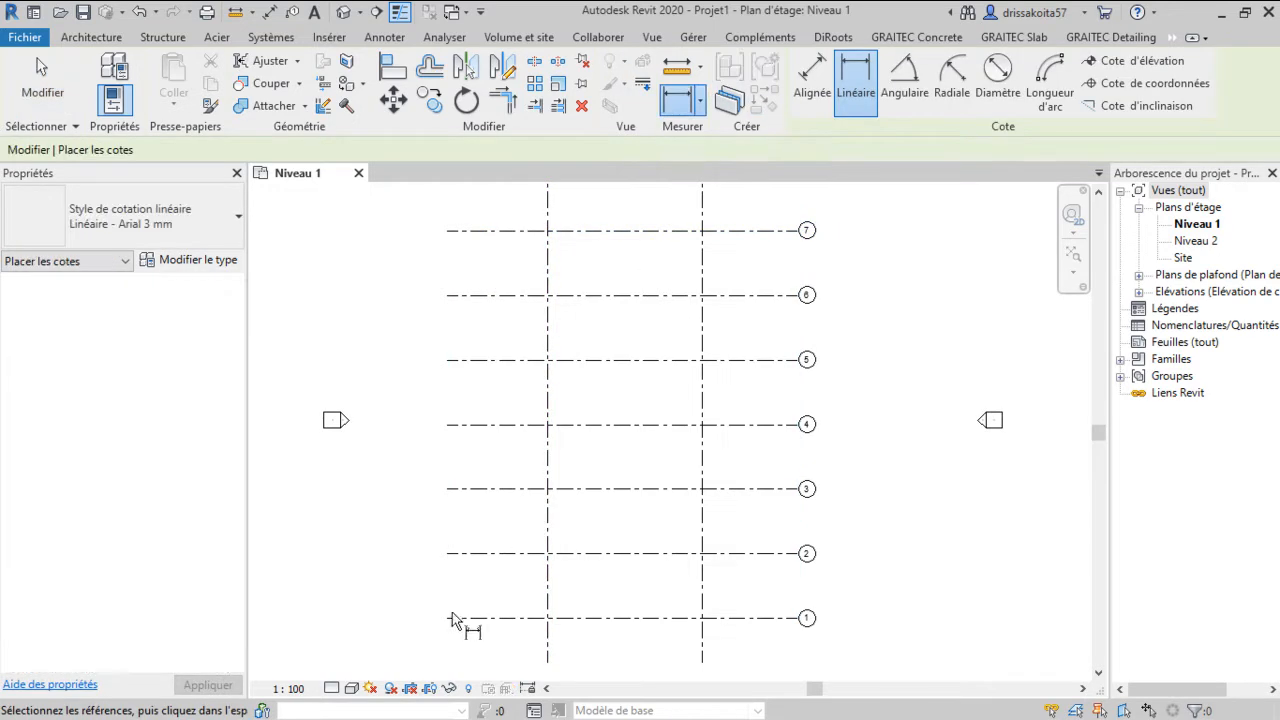
click(812, 78)
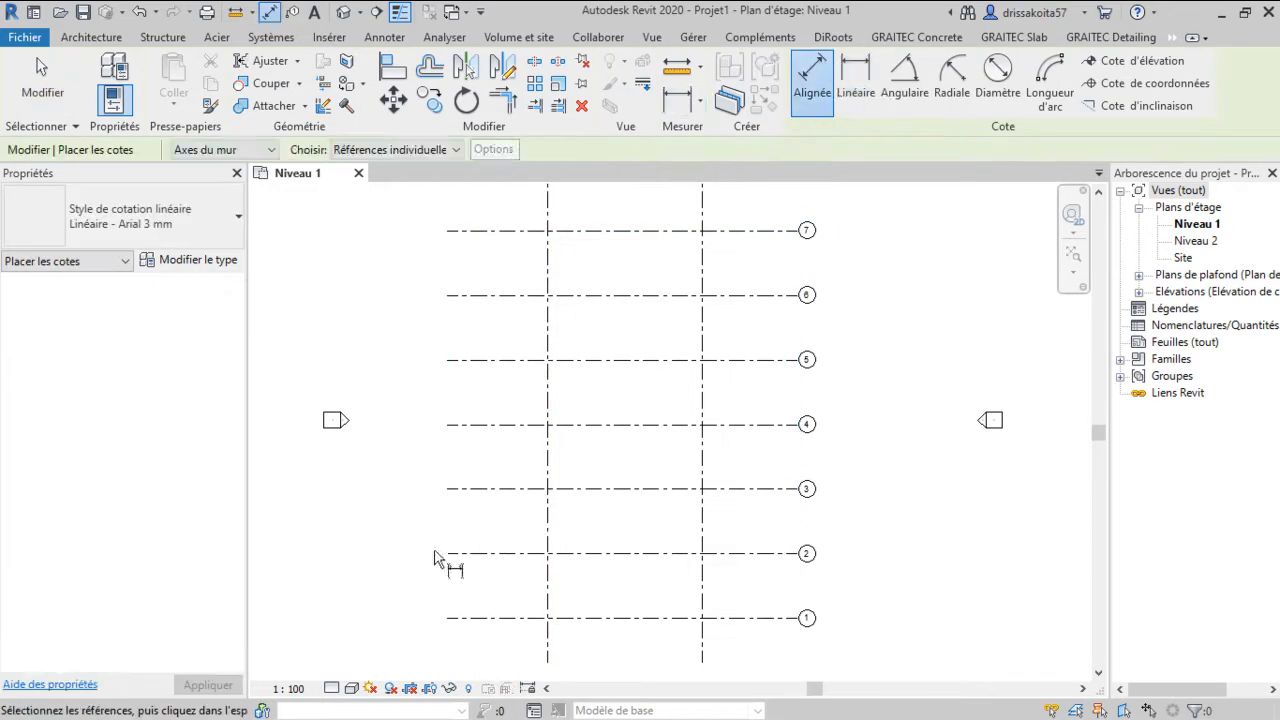
click(452, 619)
click(474, 232)
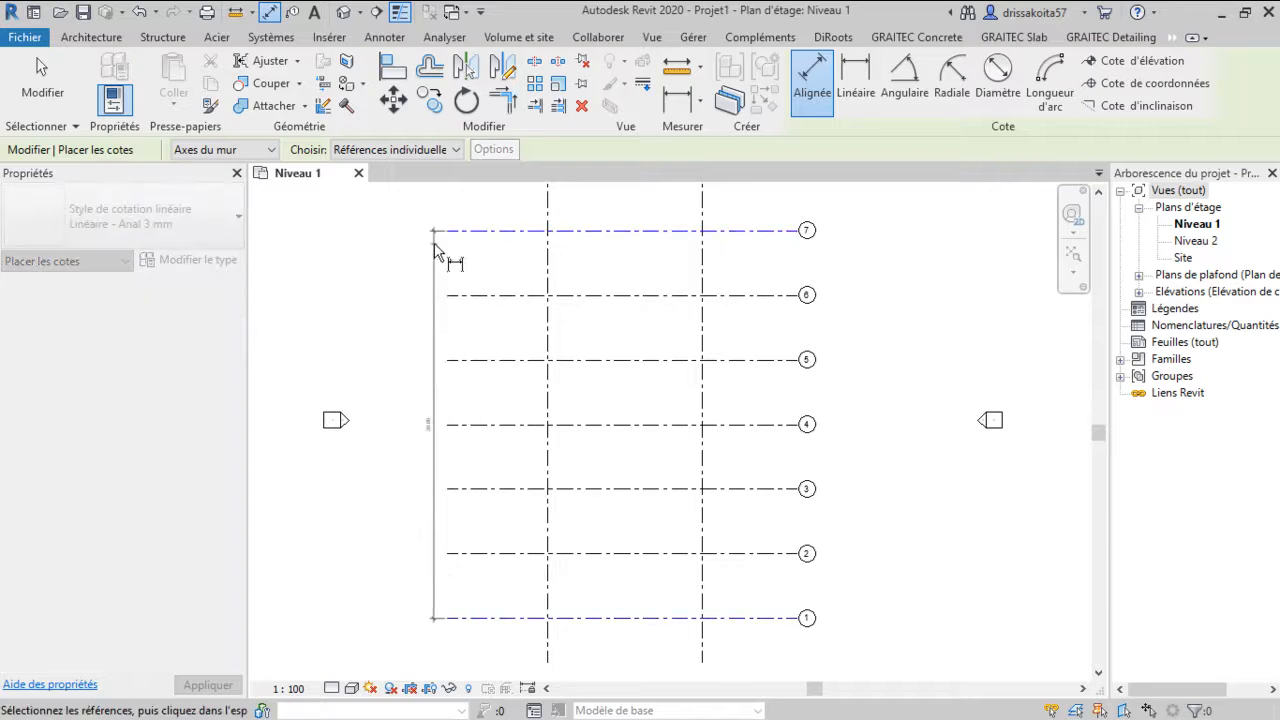
click(420, 292)
scroll(430, 400, up, 4)
scroll(414, 371, down, 3)
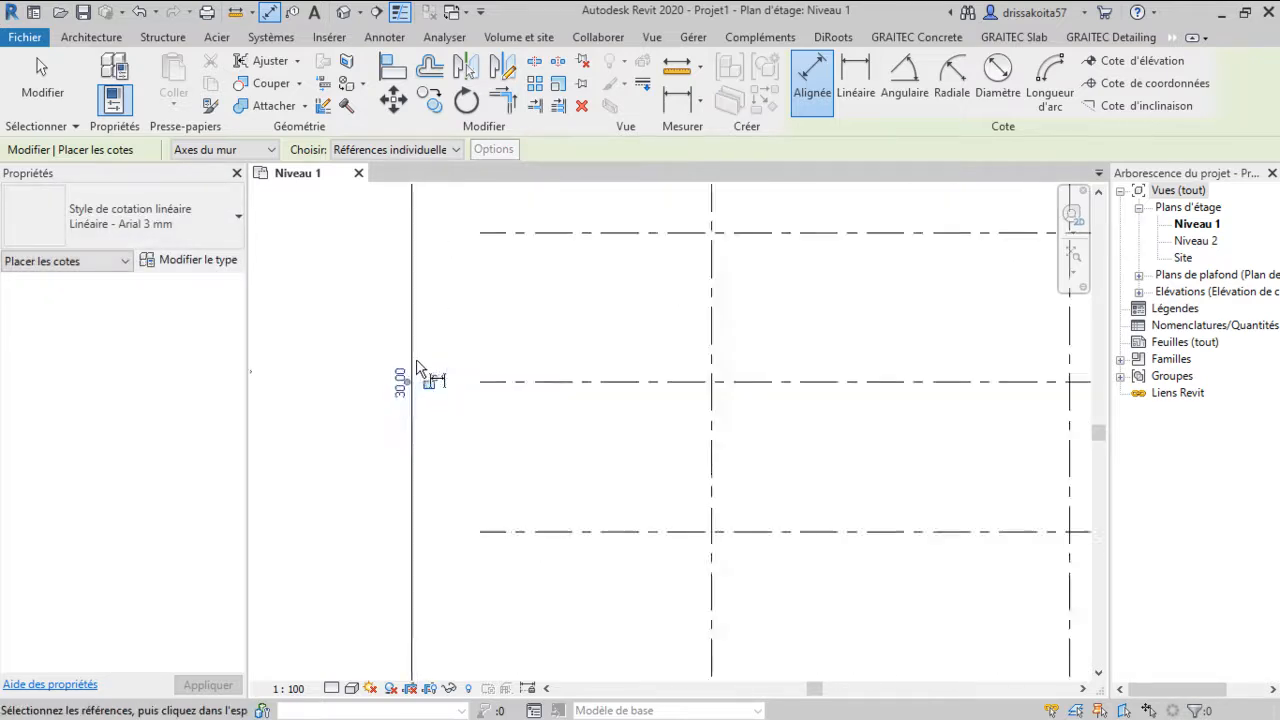
scroll(551, 477, down, 3)
scroll(606, 520, up, 2)
scroll(588, 216, down, 2)
scroll(586, 286, up, 3)
scroll(588, 249, down, 4)
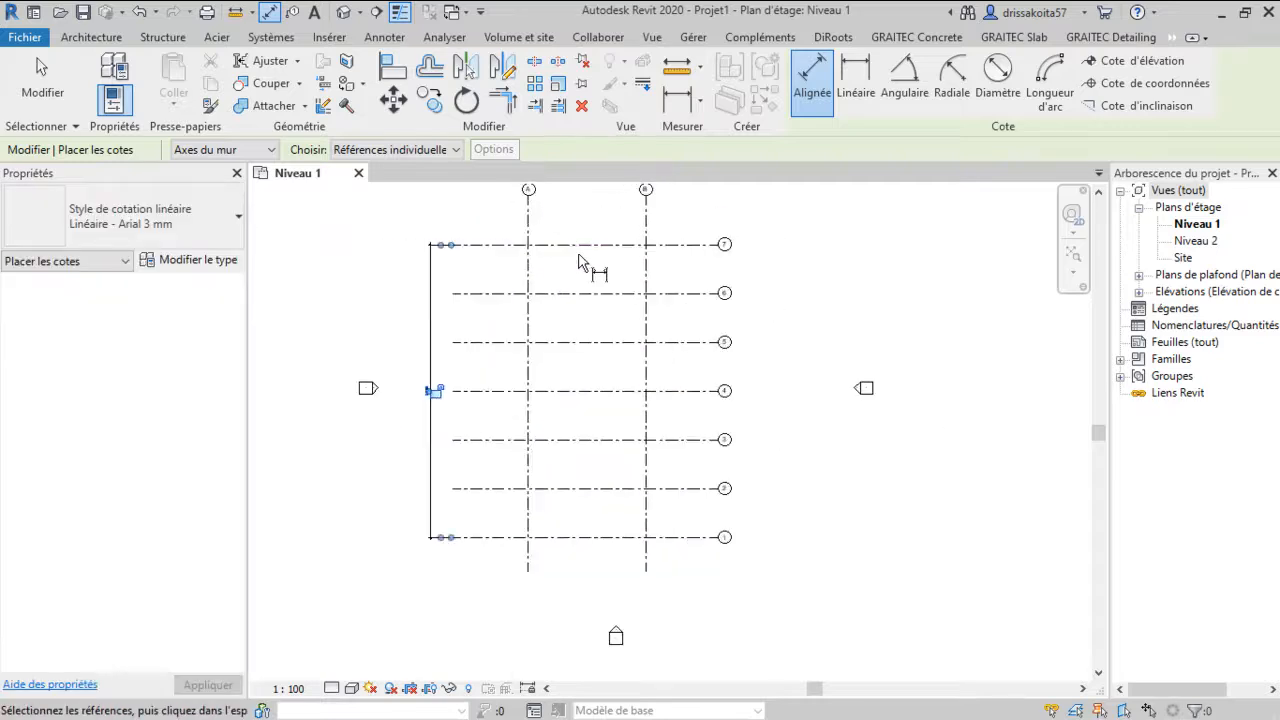
scroll(595, 268, up, 2)
scroll(608, 300, down, 2)
scroll(600, 330, up, 3)
scroll(586, 300, down, 2)
scroll(634, 520, up, 3)
scroll(634, 515, down, 1)
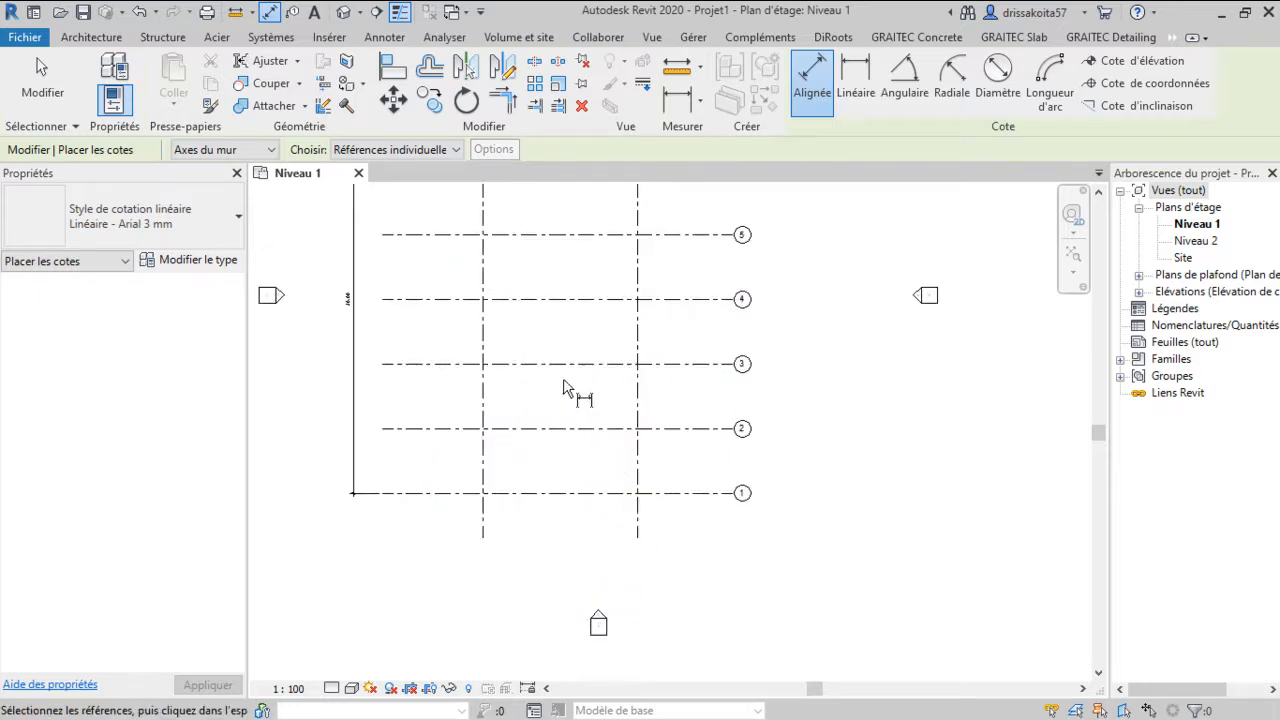
key(Escape)
key(Escape)
Copy vertical grid B 6 m toward grid A
scroll(614, 473, up, 1)
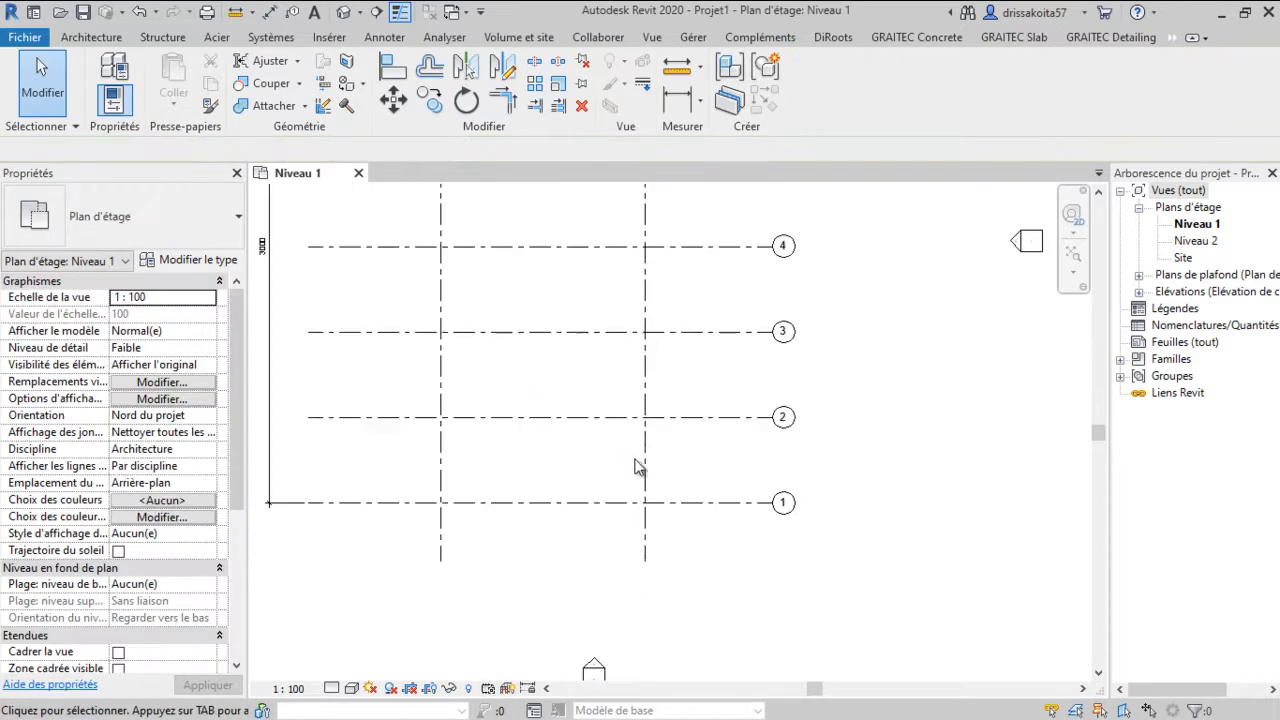
click(646, 466)
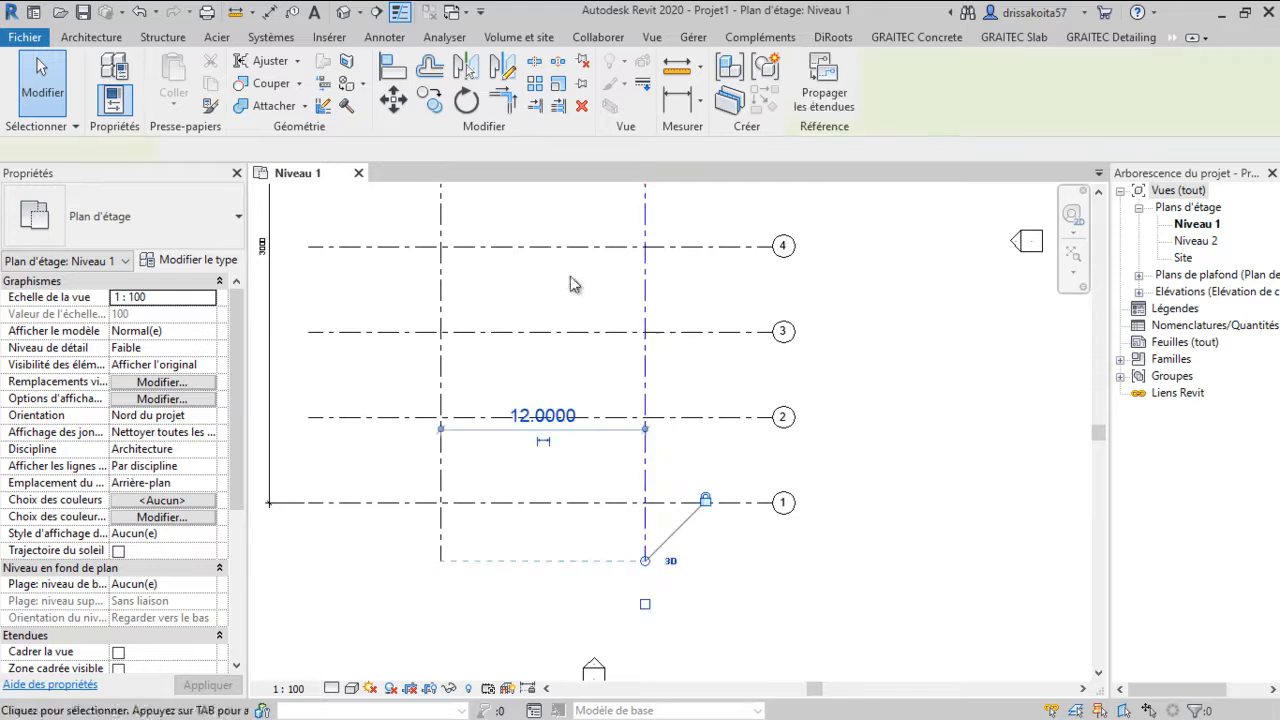
middle_drag(586, 294, 589, 340)
scroll(575, 290, up, 1)
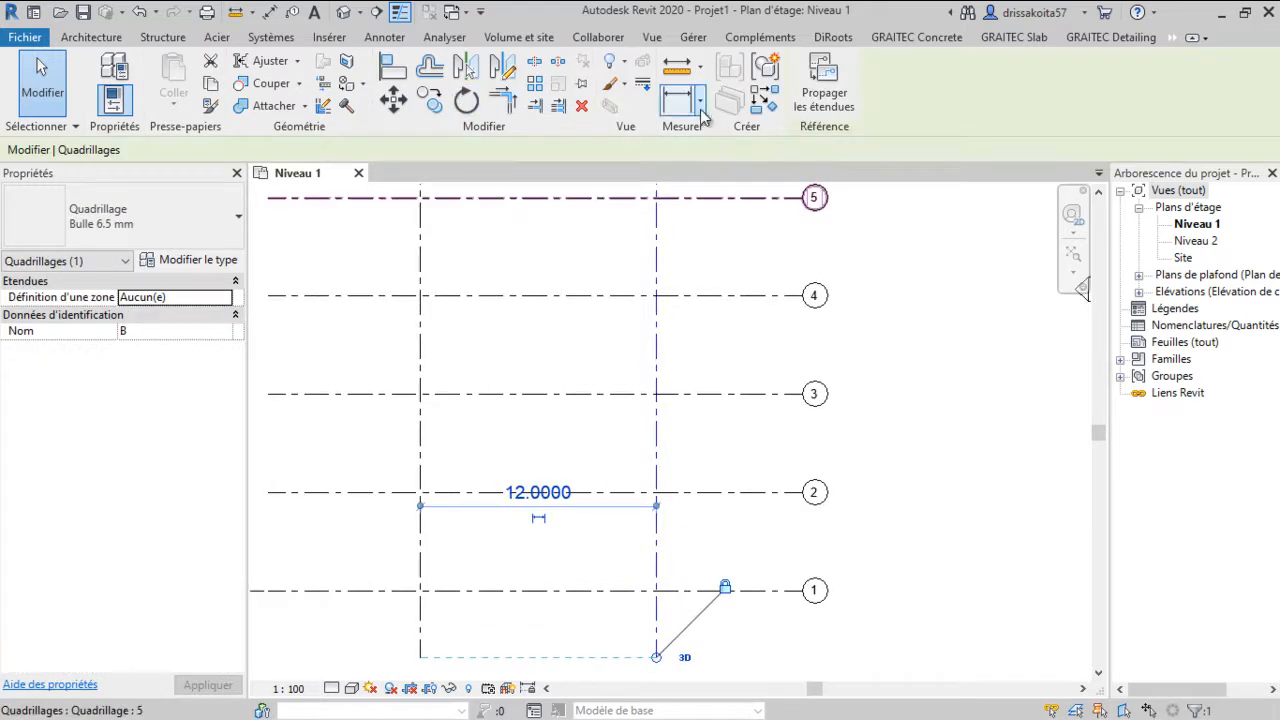
scroll(567, 610, down, 1)
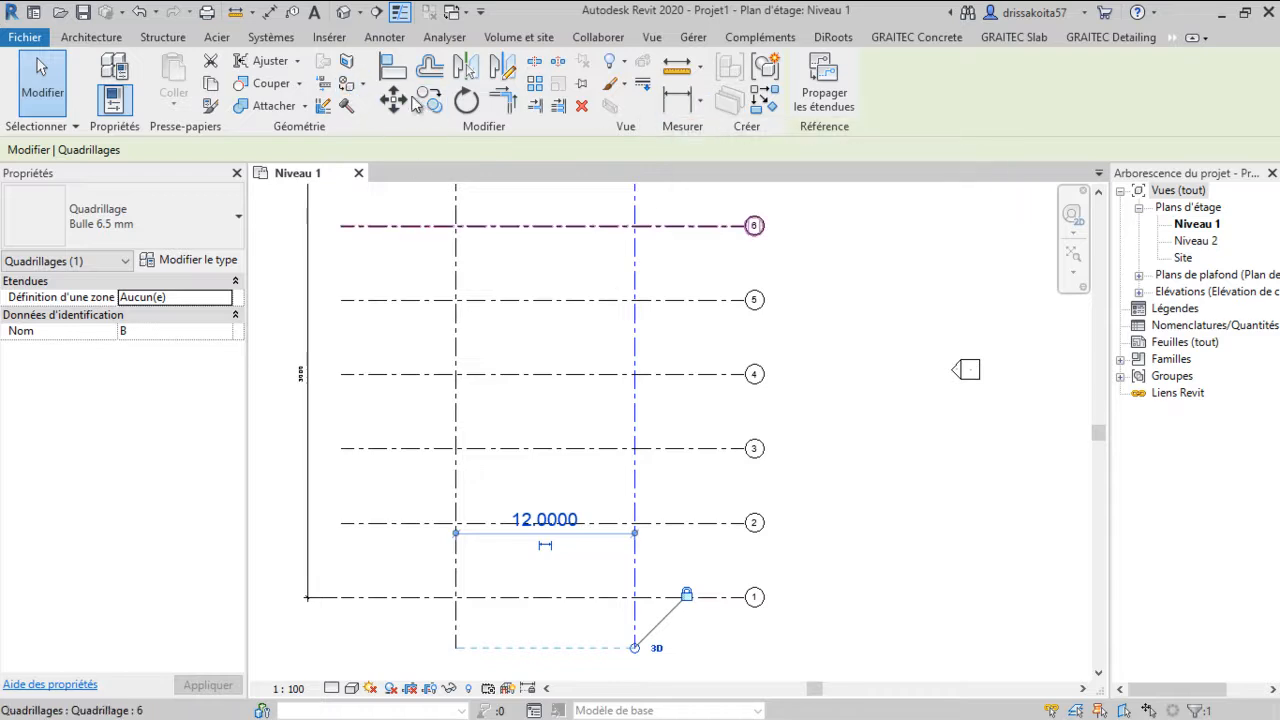
click(430, 101)
click(634, 346)
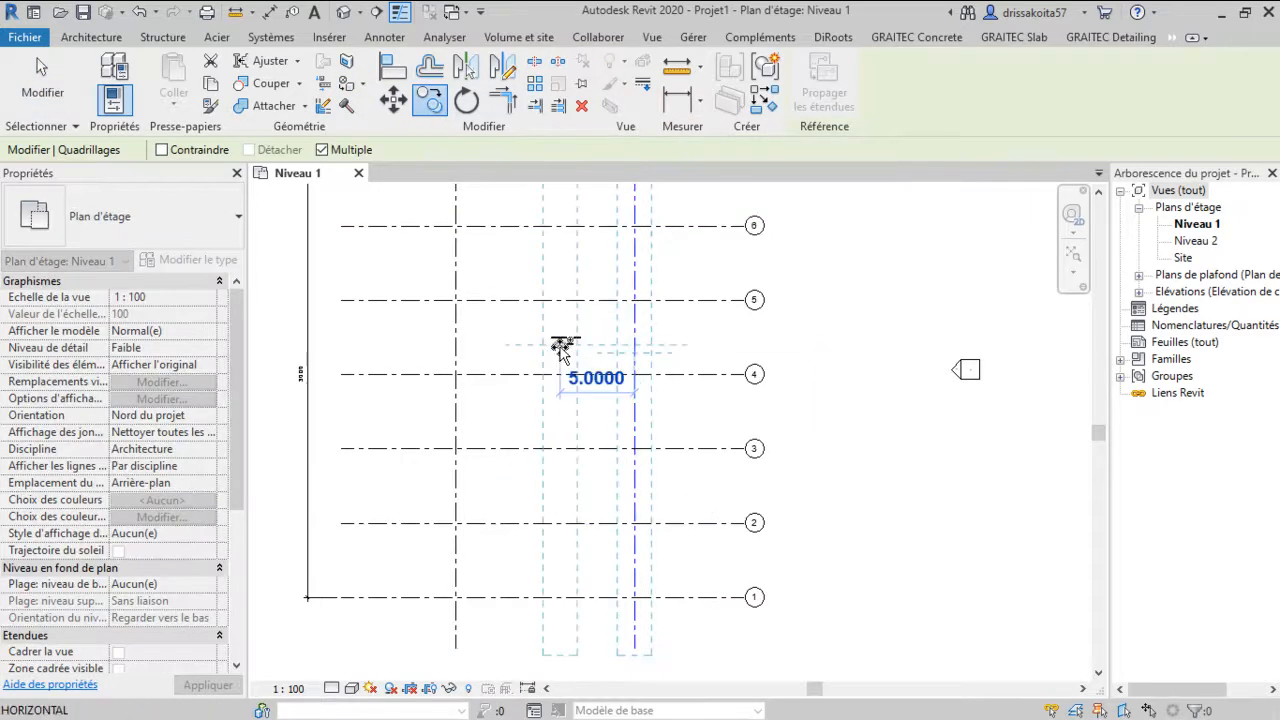
text(6)
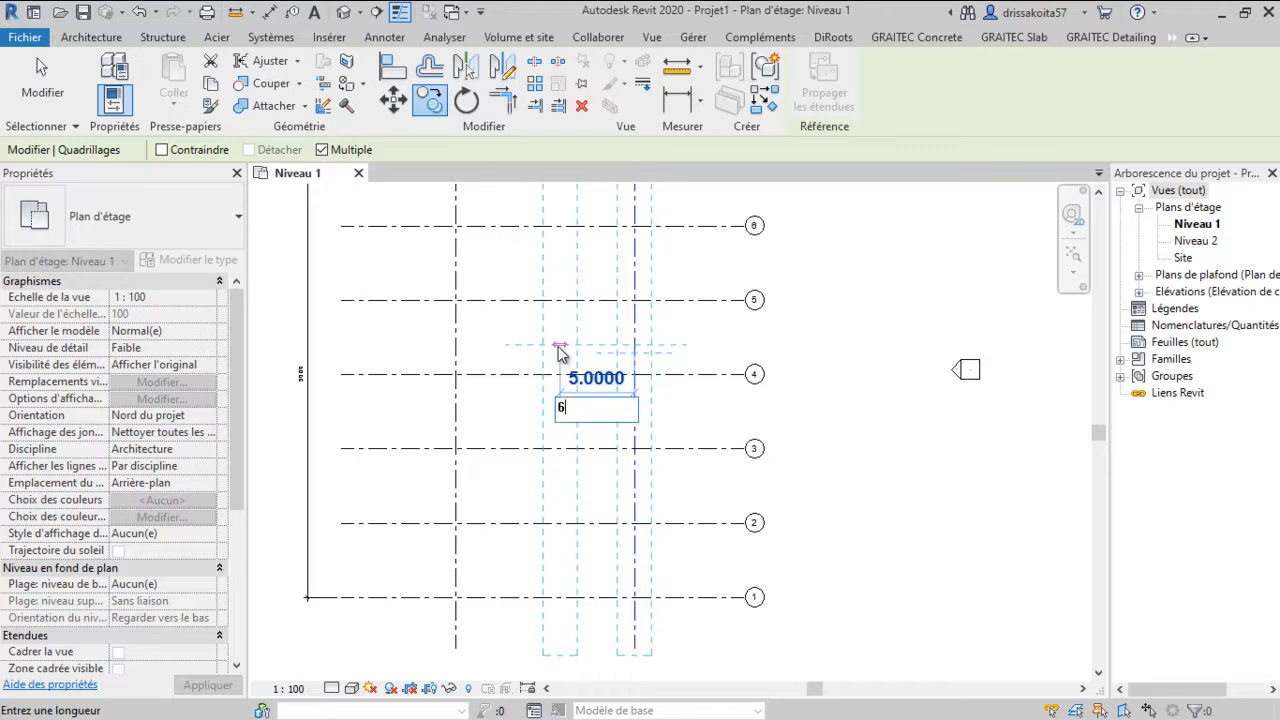
key(Return)
key(Escape)
Try to rename the new middle vertical grid as B
middle_drag(569, 353, 557, 441)
scroll(557, 368, up, 5)
key(Escape)
click(550, 384)
click(550, 382)
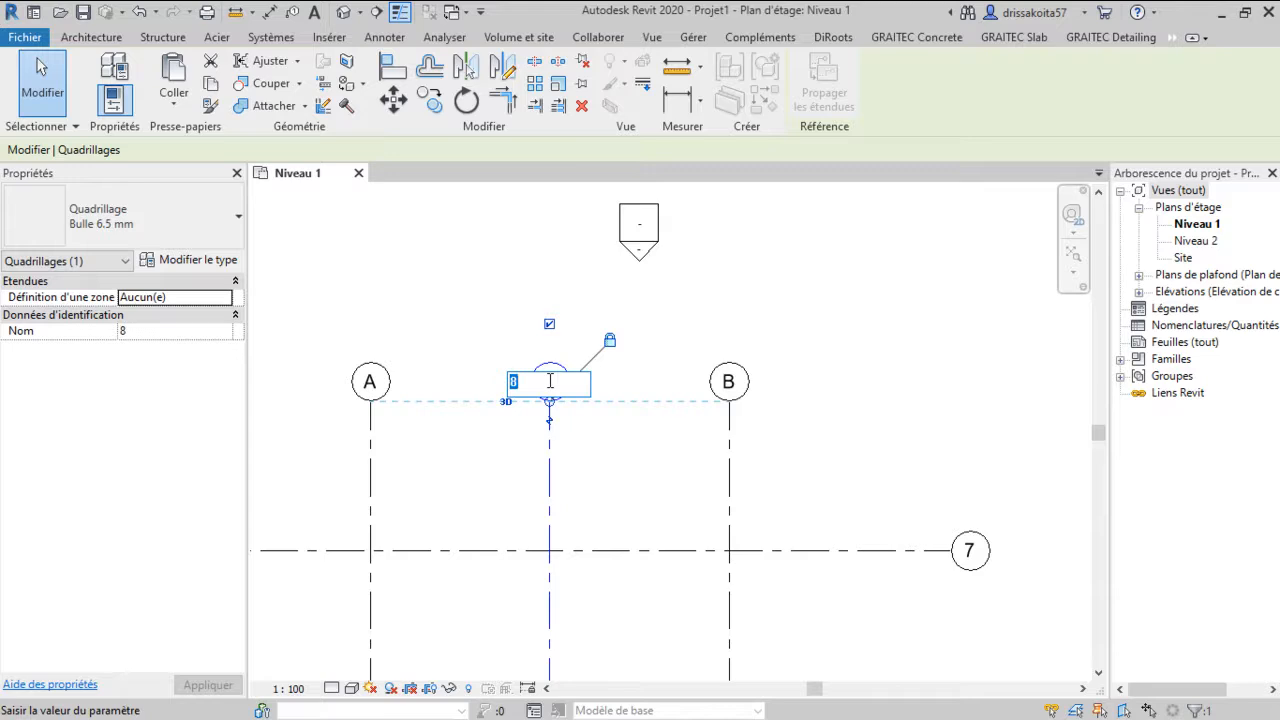
text(B)
key(Return)
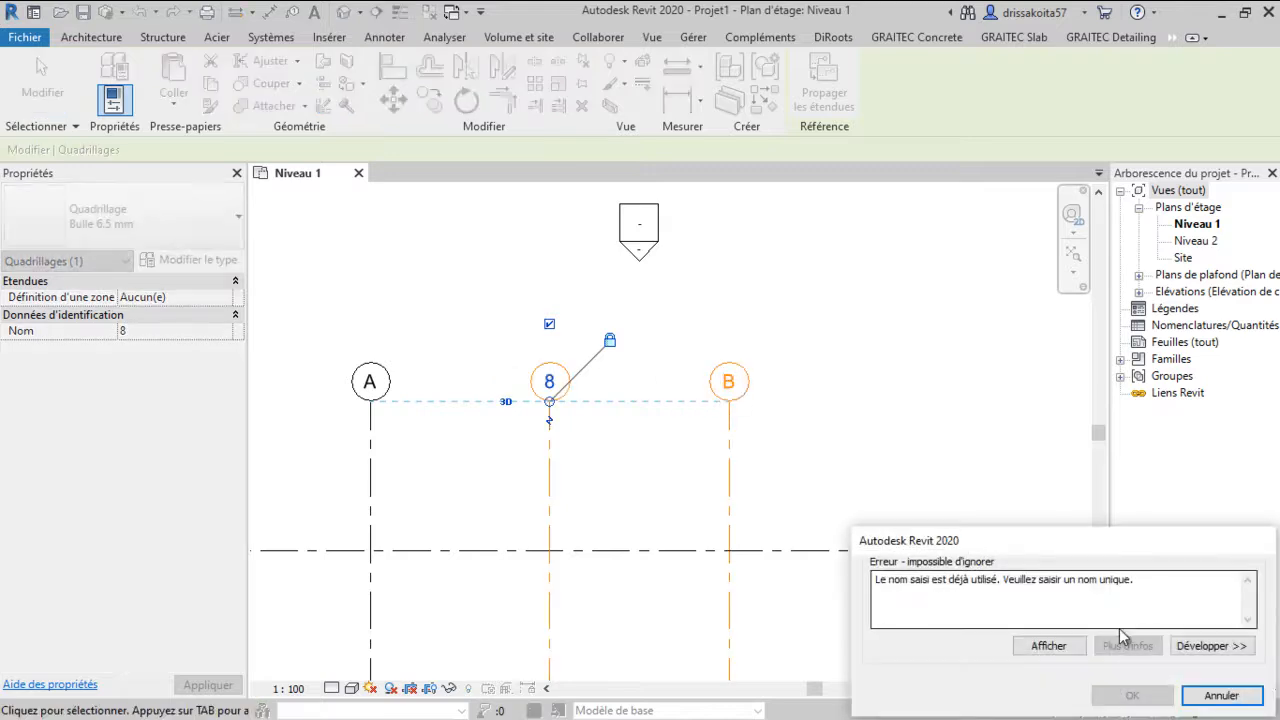
click(1222, 696)
Rename the new middle vertical grid as D
click(550, 384)
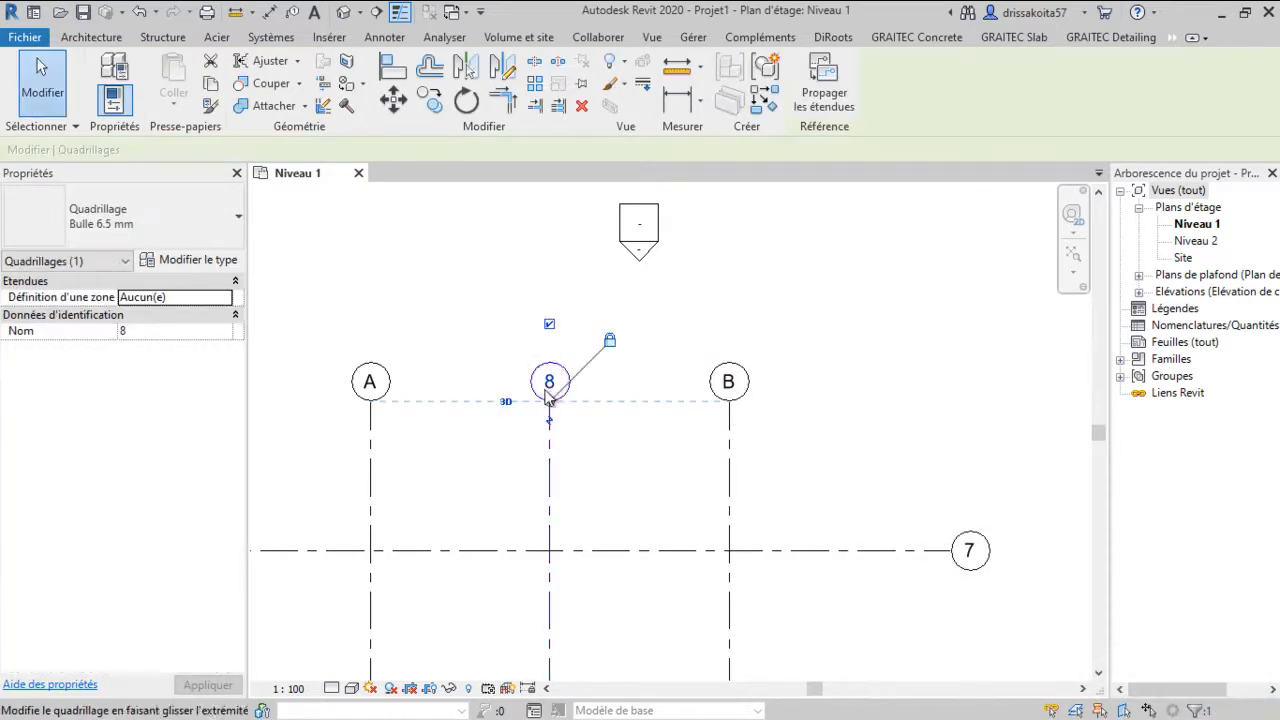
click(552, 384)
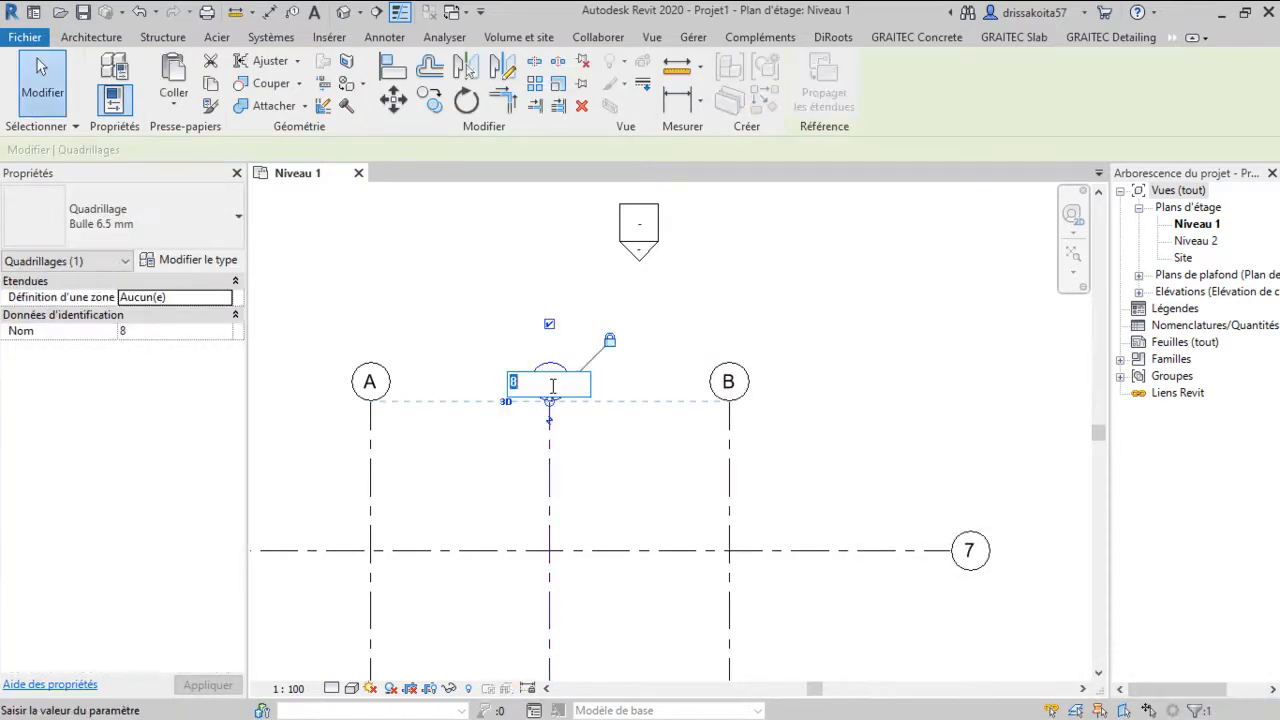
click(722, 385)
Rename the rightmost vertical grid as C
click(729, 383)
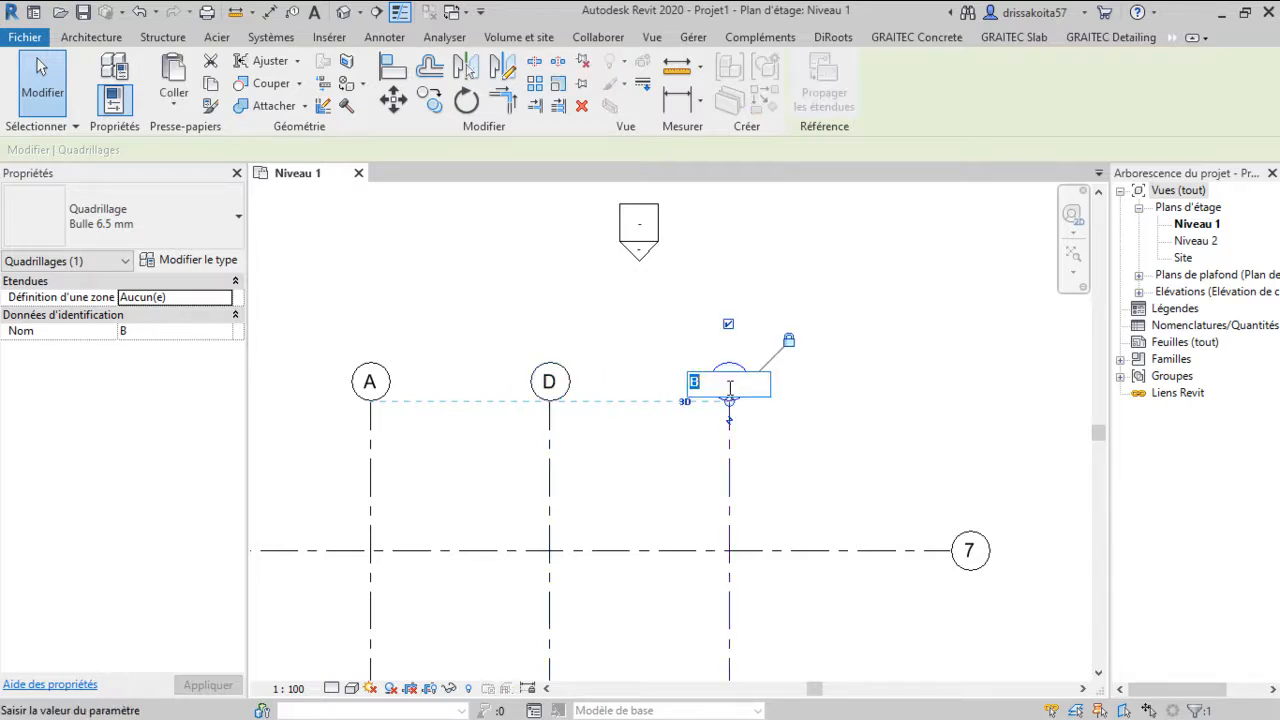
text(C)
key(Return)
Rename the middle vertical grid as B
click(549, 384)
click(556, 381)
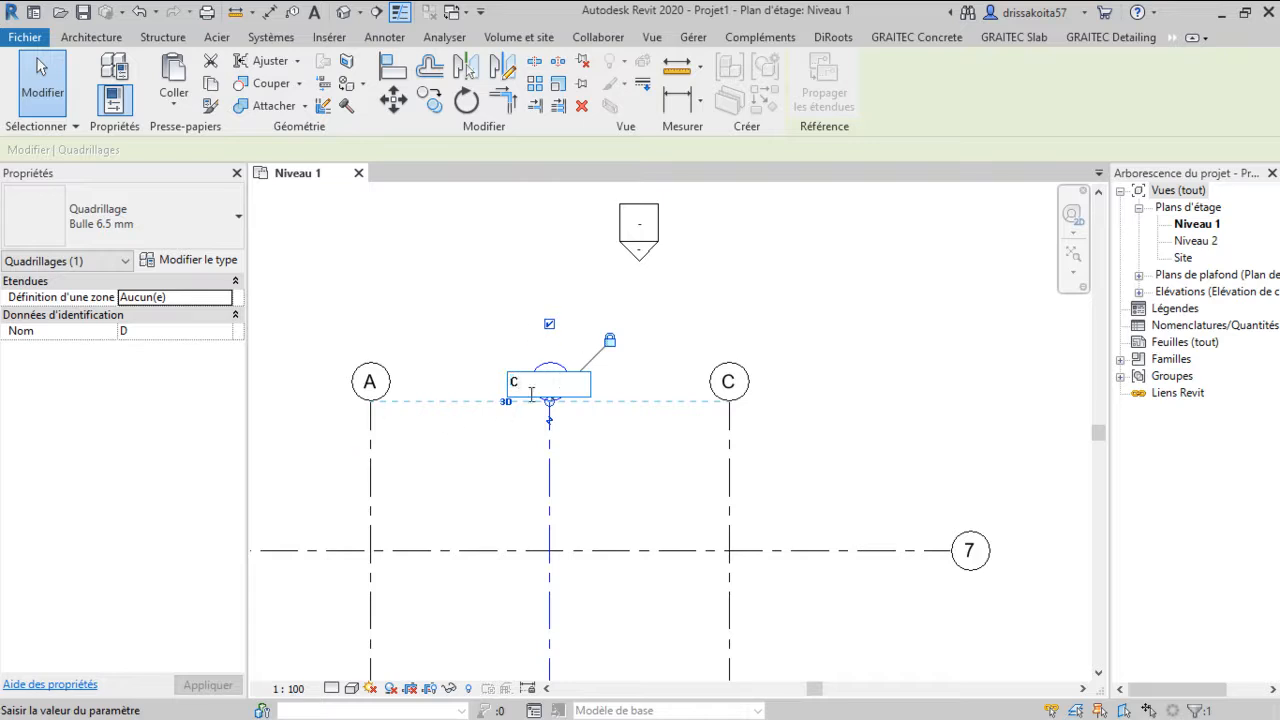
click(732, 383)
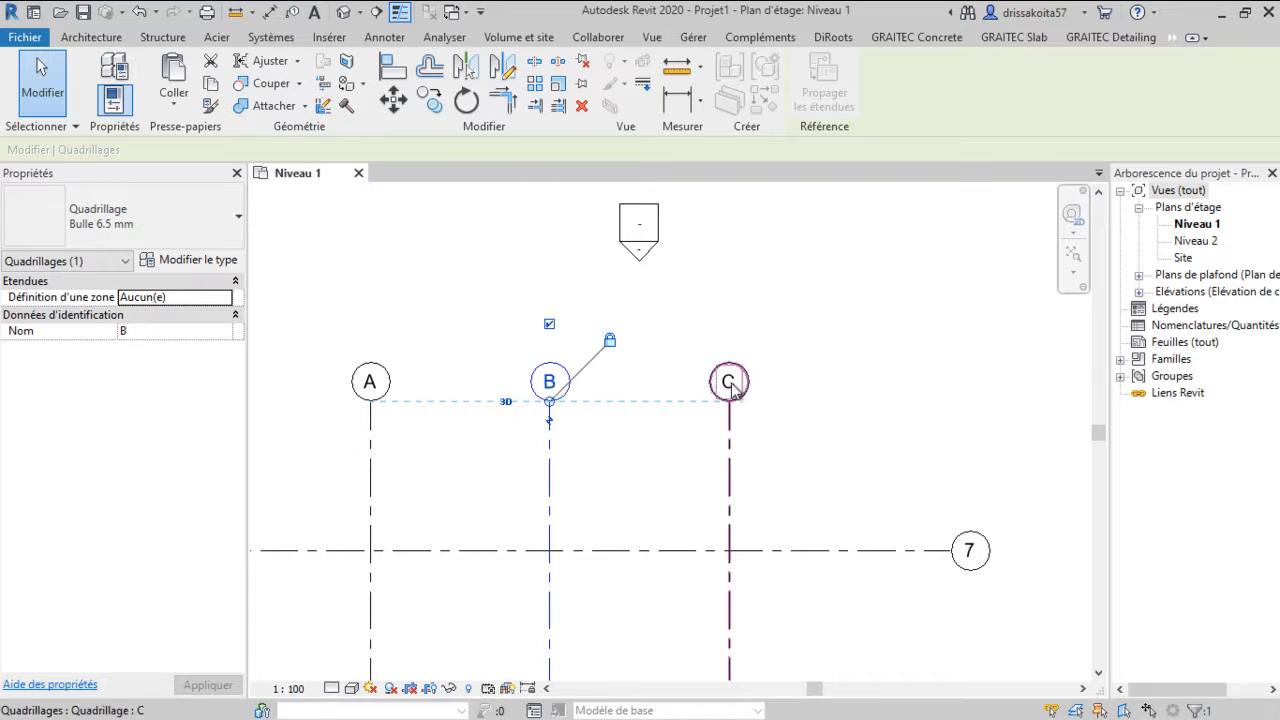
Dimension vertical grids A, B and C with a chained aligned dimension placed above the horizontal grids
click(641, 358)
scroll(638, 358, down, 2)
scroll(638, 360, down, 1)
middle_drag(630, 460, 544, 493)
scroll(597, 336, down, 1)
scroll(500, 400, up, 2)
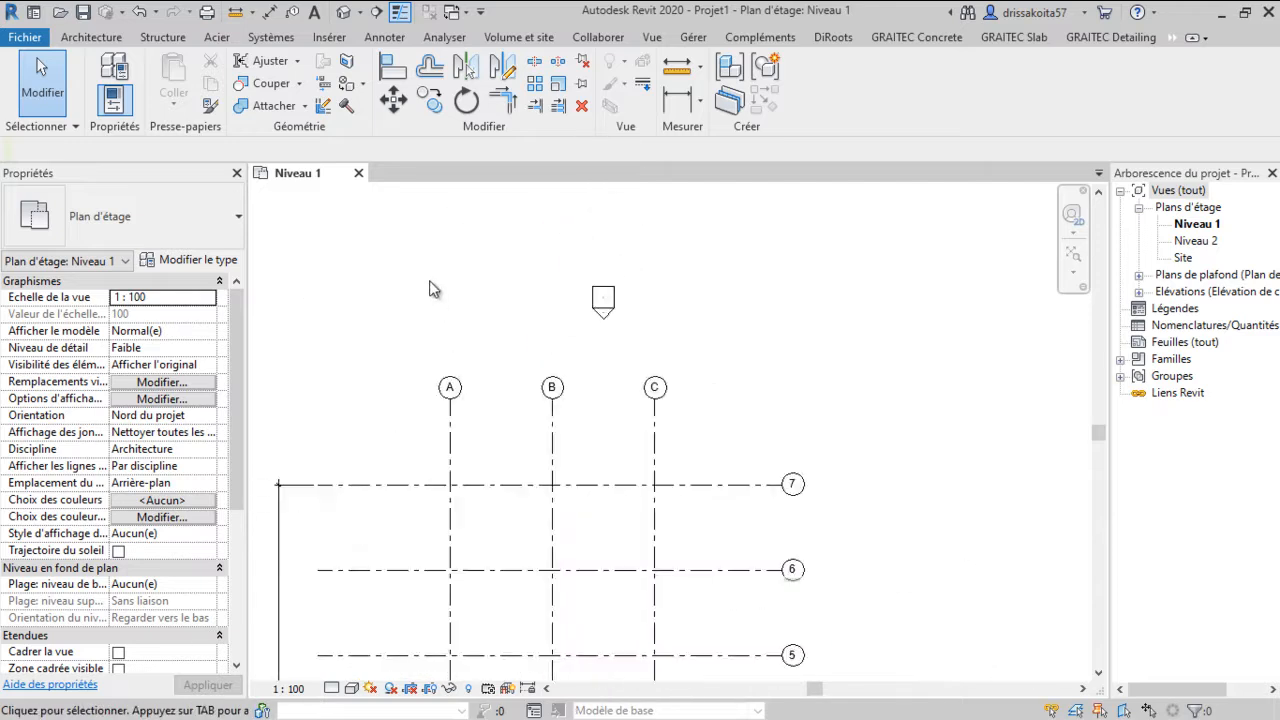
click(677, 97)
scroll(470, 421, up, 1)
click(812, 80)
click(434, 428)
click(569, 430)
click(704, 430)
scroll(652, 428, up, 2)
click(652, 428)
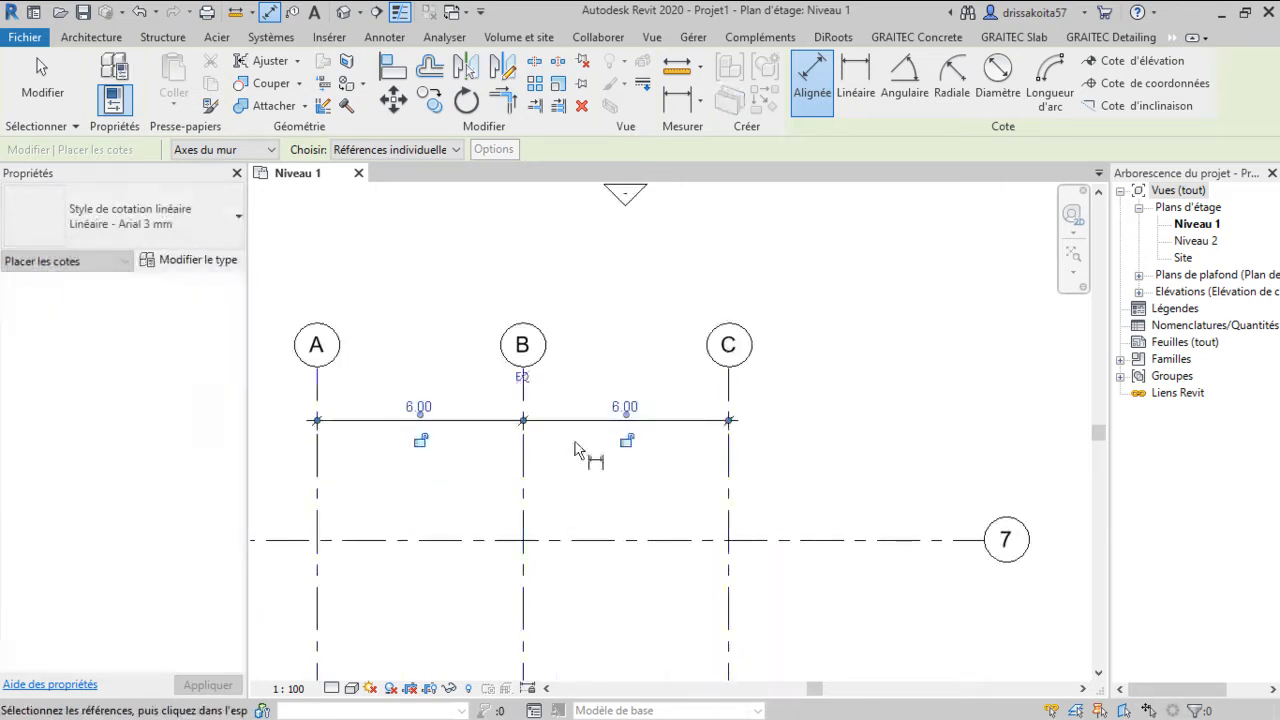
Add an overall aligned dimension spanning from grid A to grid C, then leave the dimension tool
click(320, 384)
click(730, 405)
click(659, 397)
scroll(640, 408, down, 2)
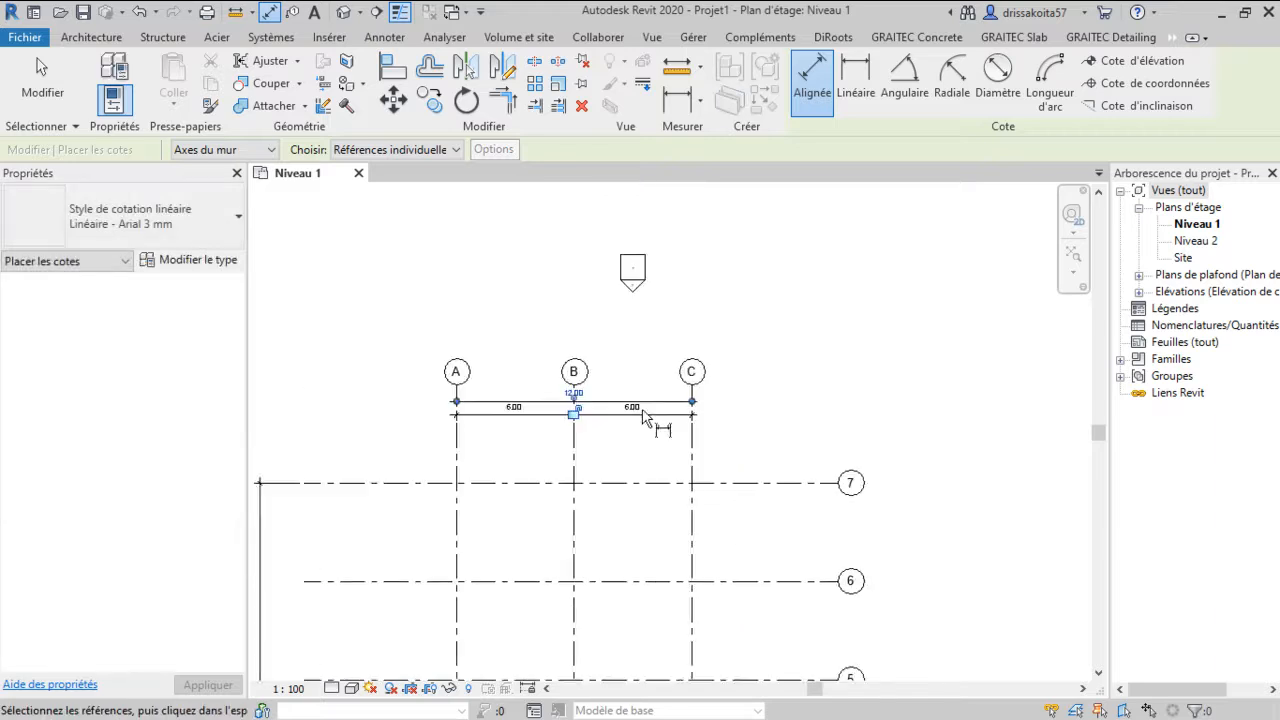
middle_drag(626, 403, 646, 337)
middle_drag(687, 526, 680, 327)
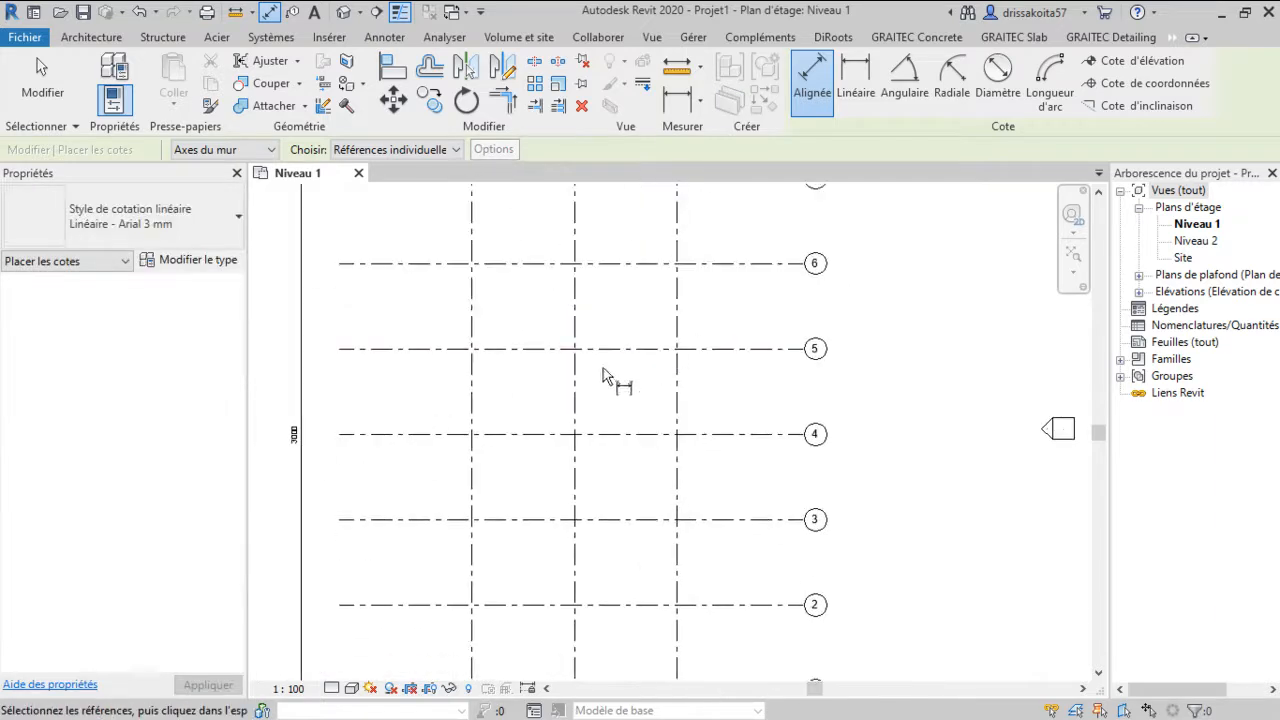
scroll(506, 334, down, 1)
scroll(515, 420, up, 1)
key(Escape)
key(Escape)
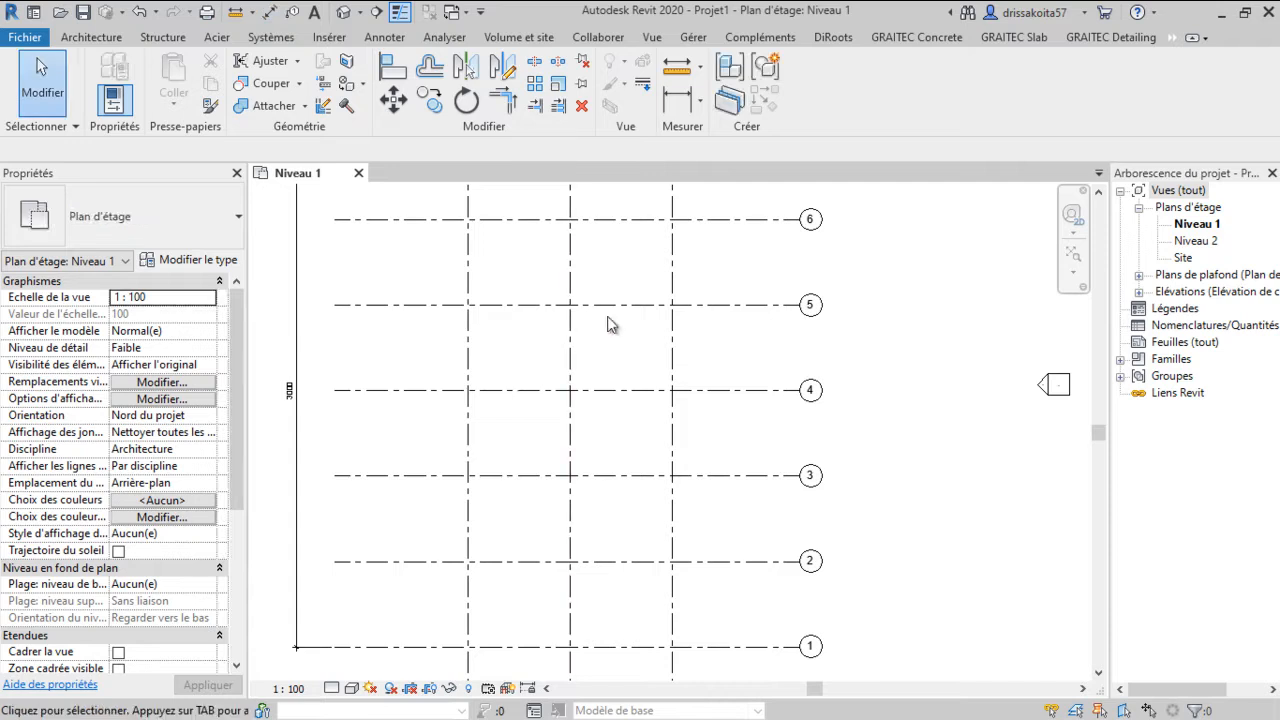
Open the Niveau 1 ceiling plan and then the East elevation view
click(1138, 275)
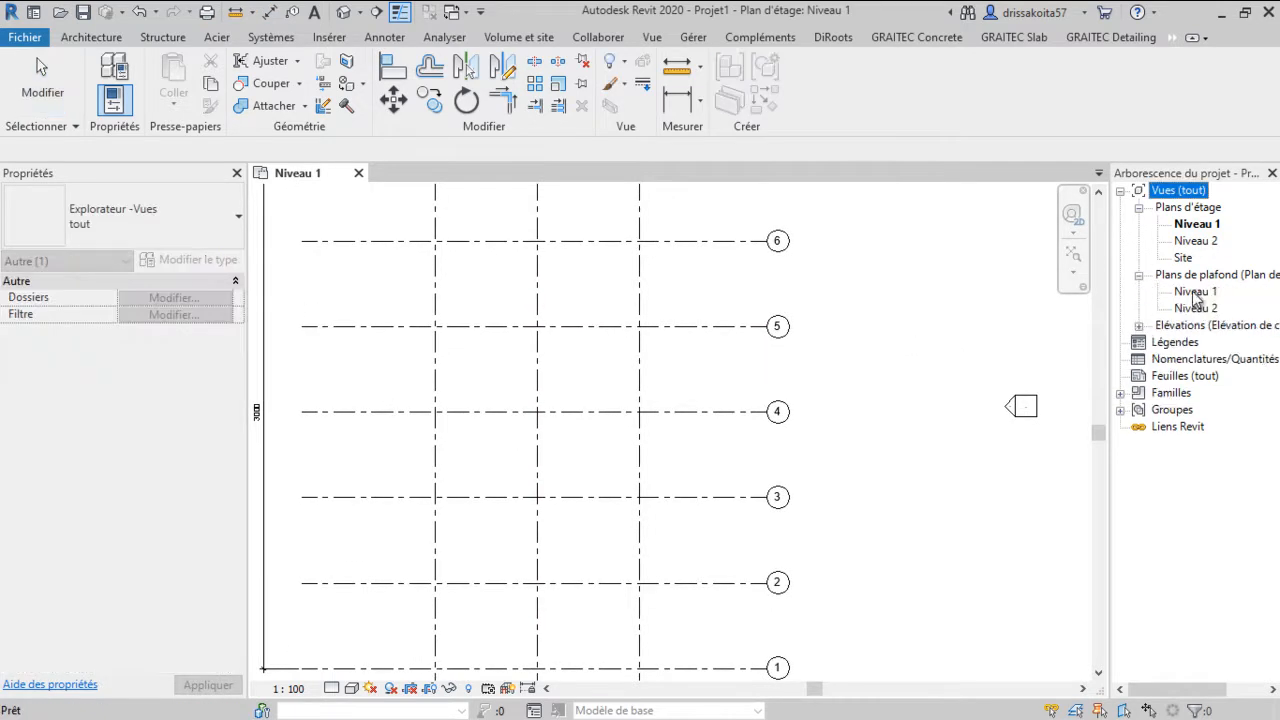
double_click(1195, 292)
click(1140, 327)
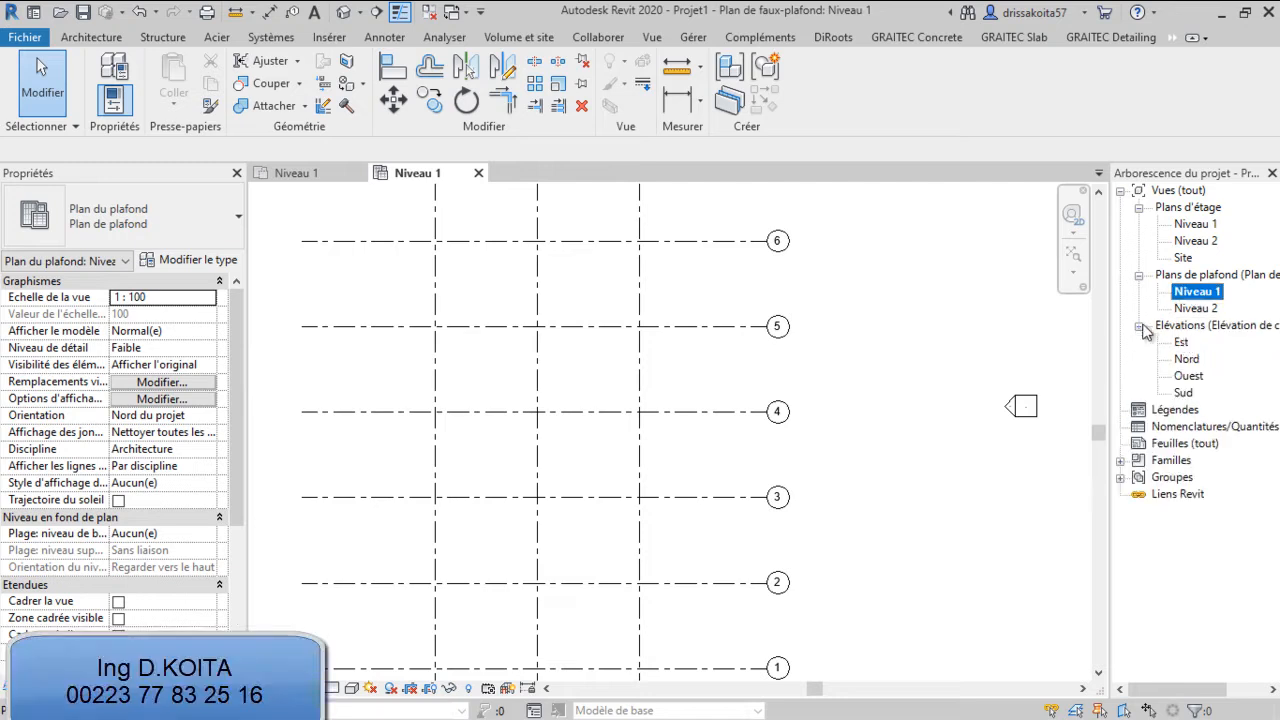
double_click(1181, 342)
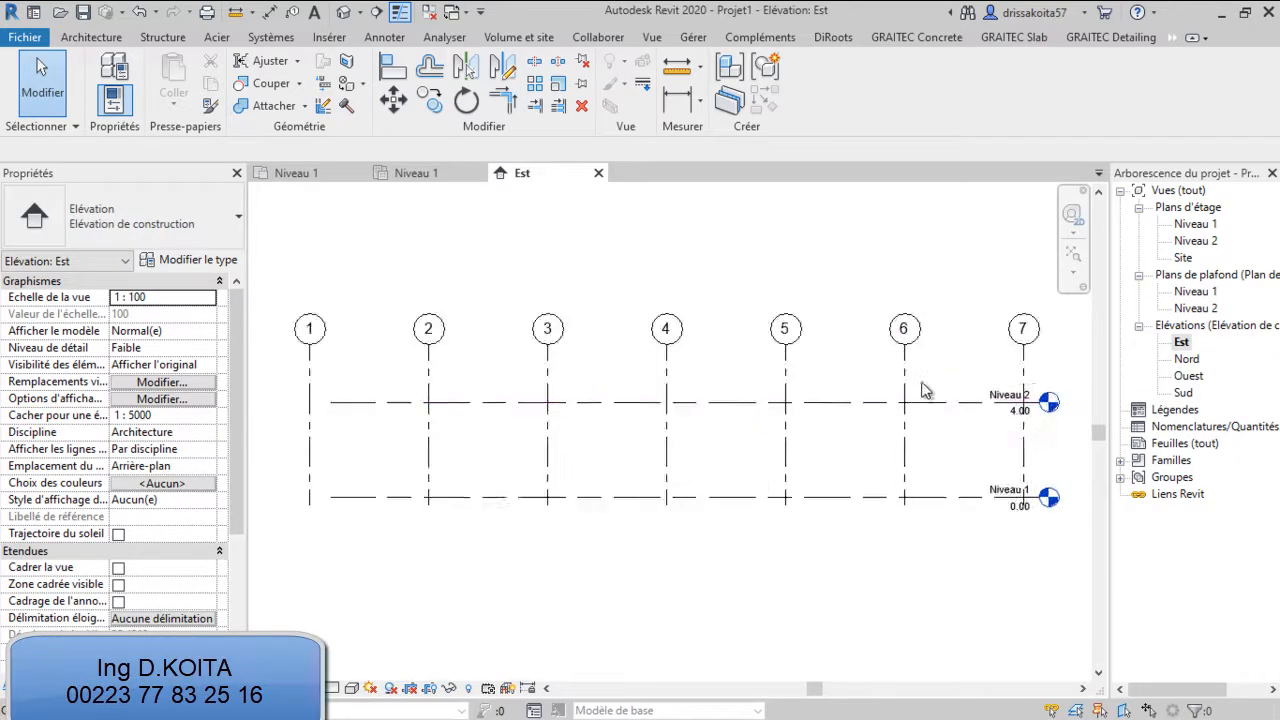
Set the elevation of level Niveau 2 to 4.6 m
middle_drag(888, 393, 749, 435)
click(765, 396)
drag(765, 388, 762, 234)
click(957, 317)
scroll(856, 460, up, 3)
click(888, 456)
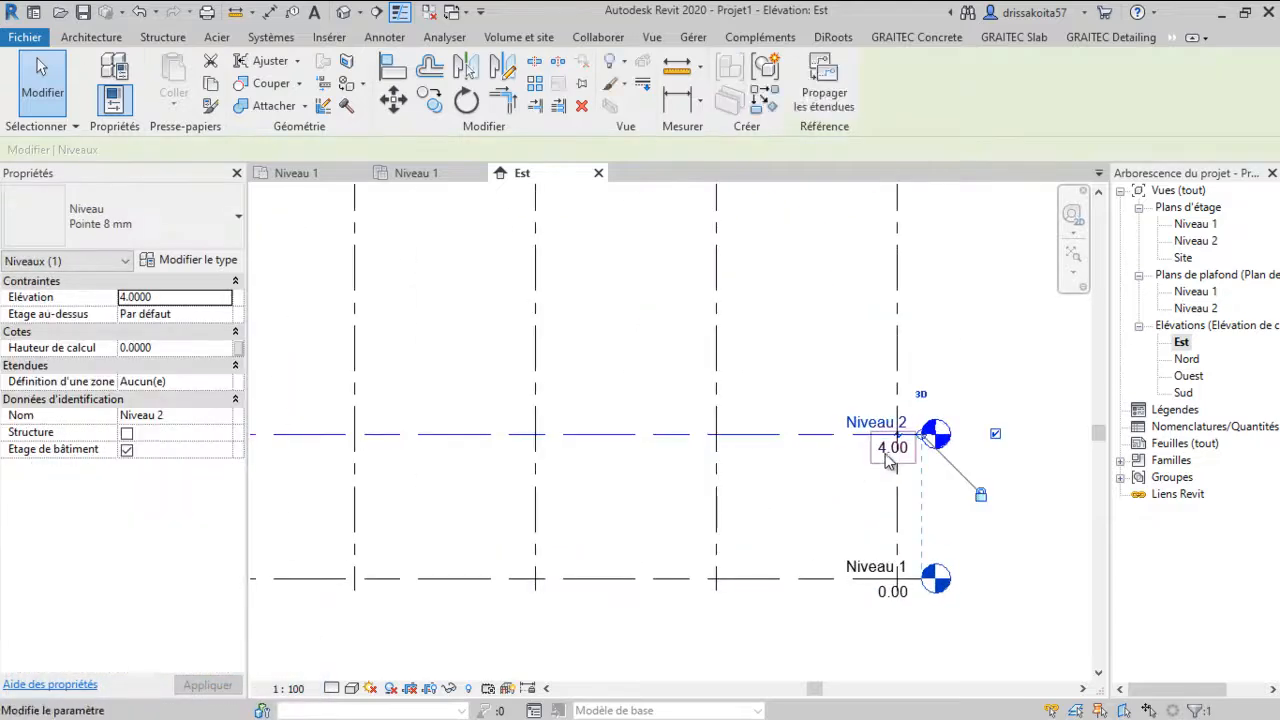
click(890, 450)
scroll(889, 449, down, 2)
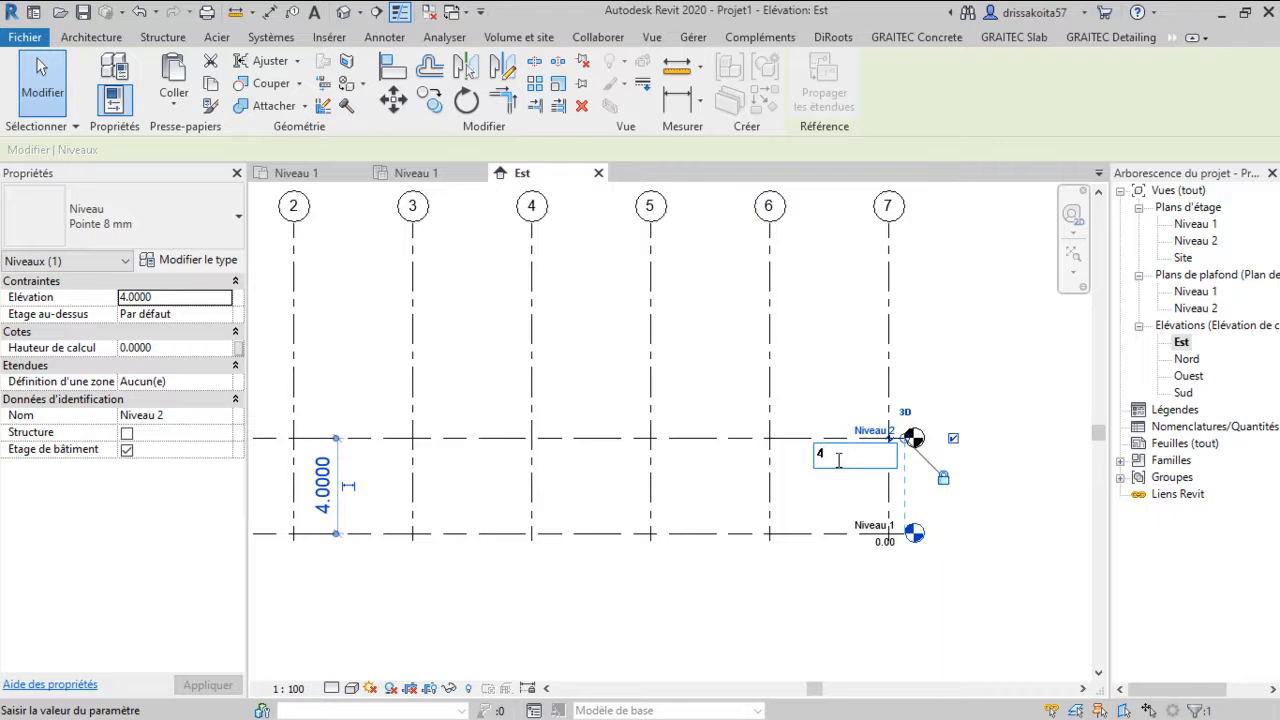
text(4.6)
key(Return)
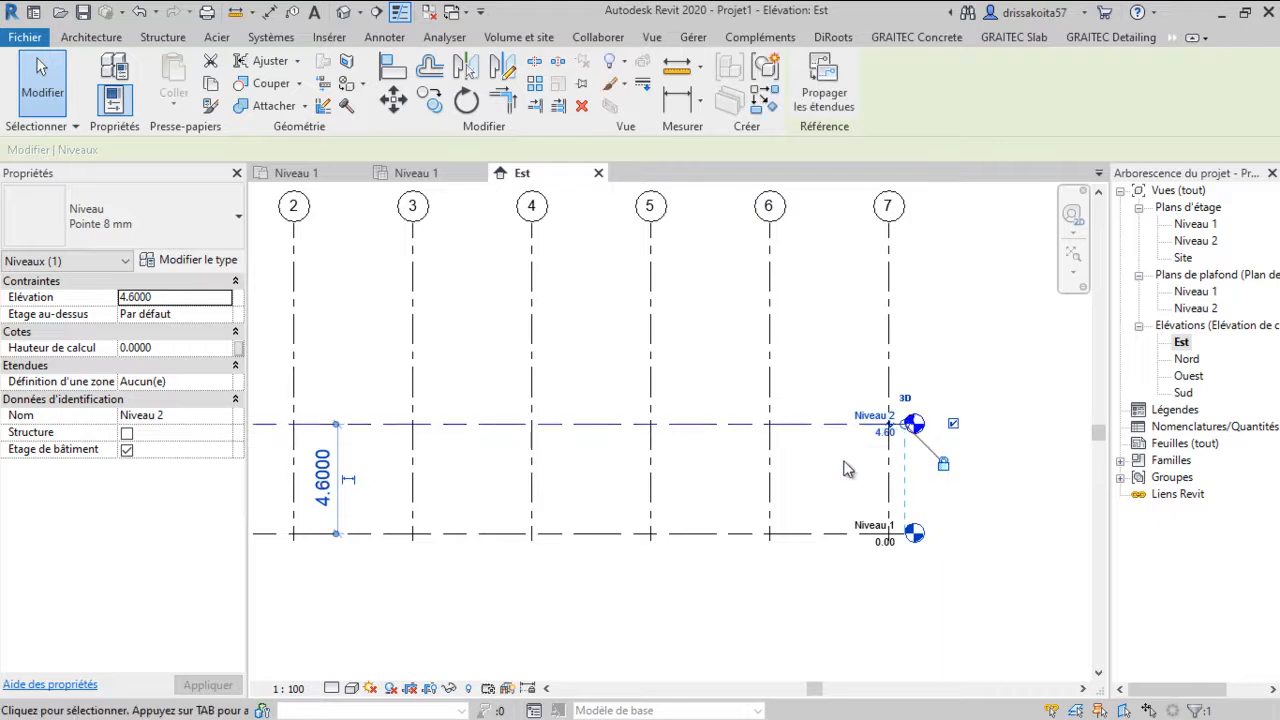
Copy level Niveau 2 upward by 1 m to create a new level above it
click(786, 386)
click(598, 424)
middle_drag(610, 421, 664, 421)
click(430, 102)
click(520, 425)
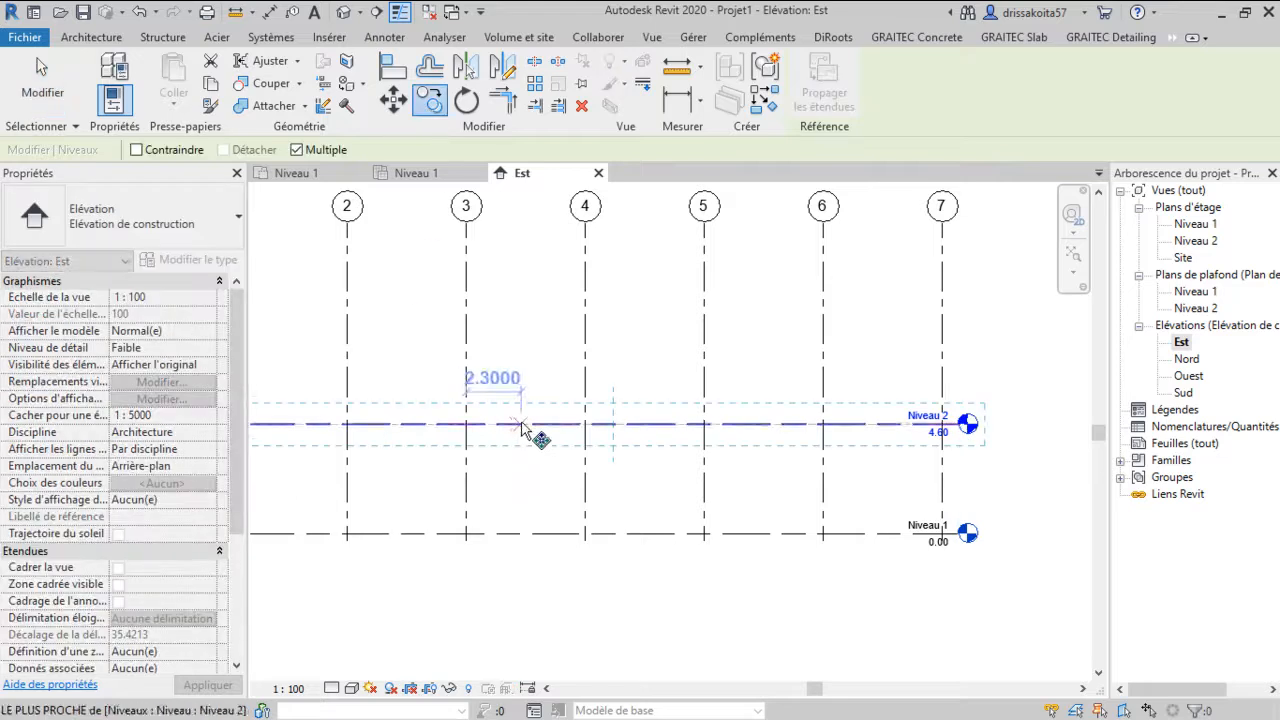
text(1)
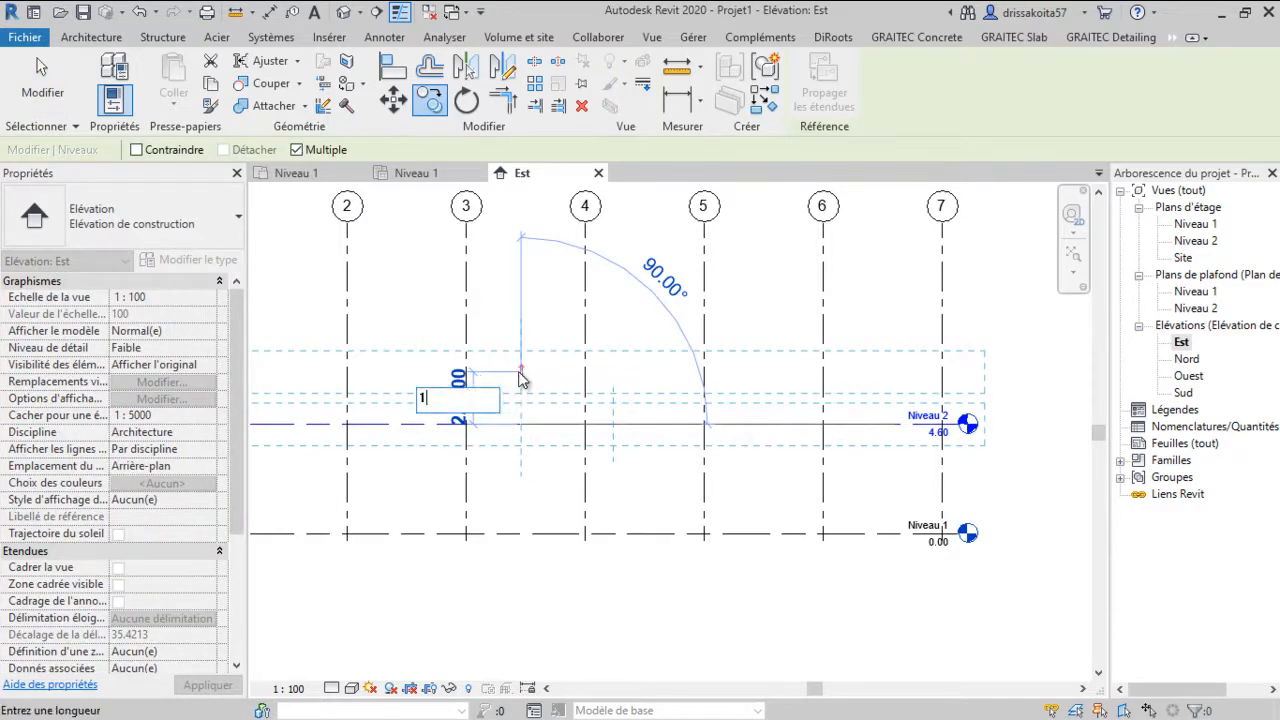
key(Return)
key(Escape)
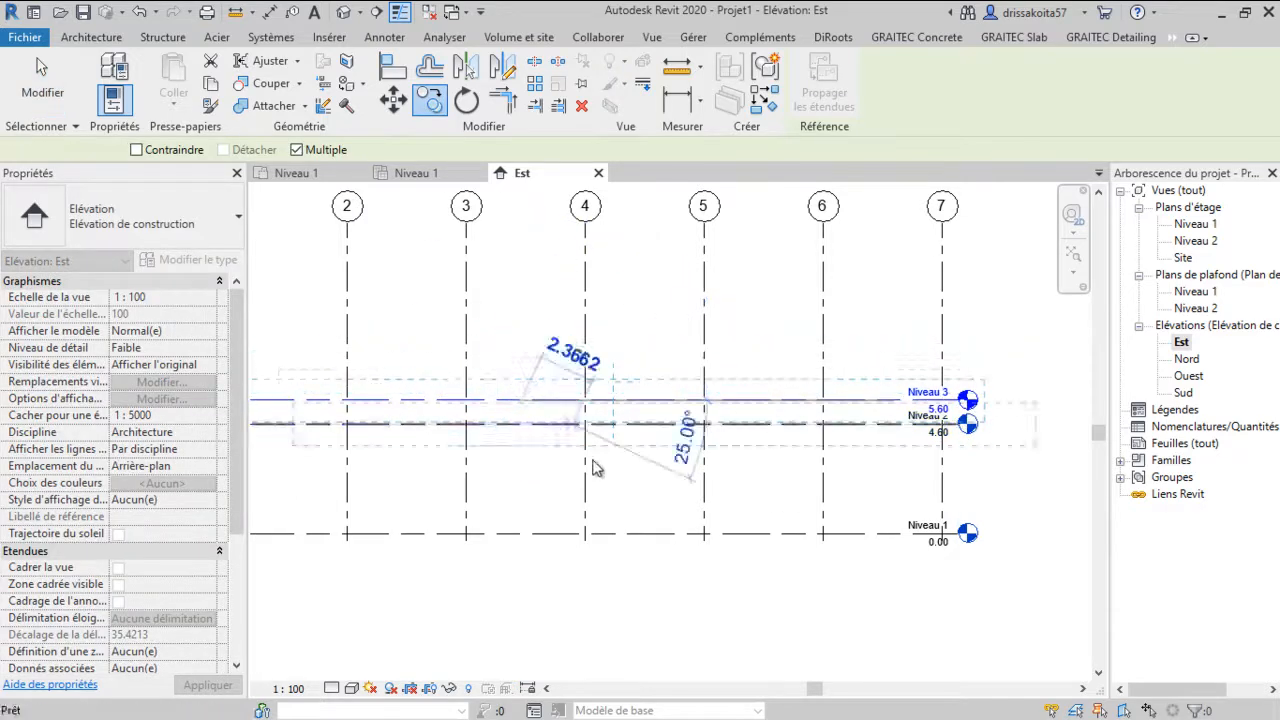
Extend the lower ends of the grid lines further down below Niveau 1
middle_drag(594, 468, 687, 410)
click(445, 434)
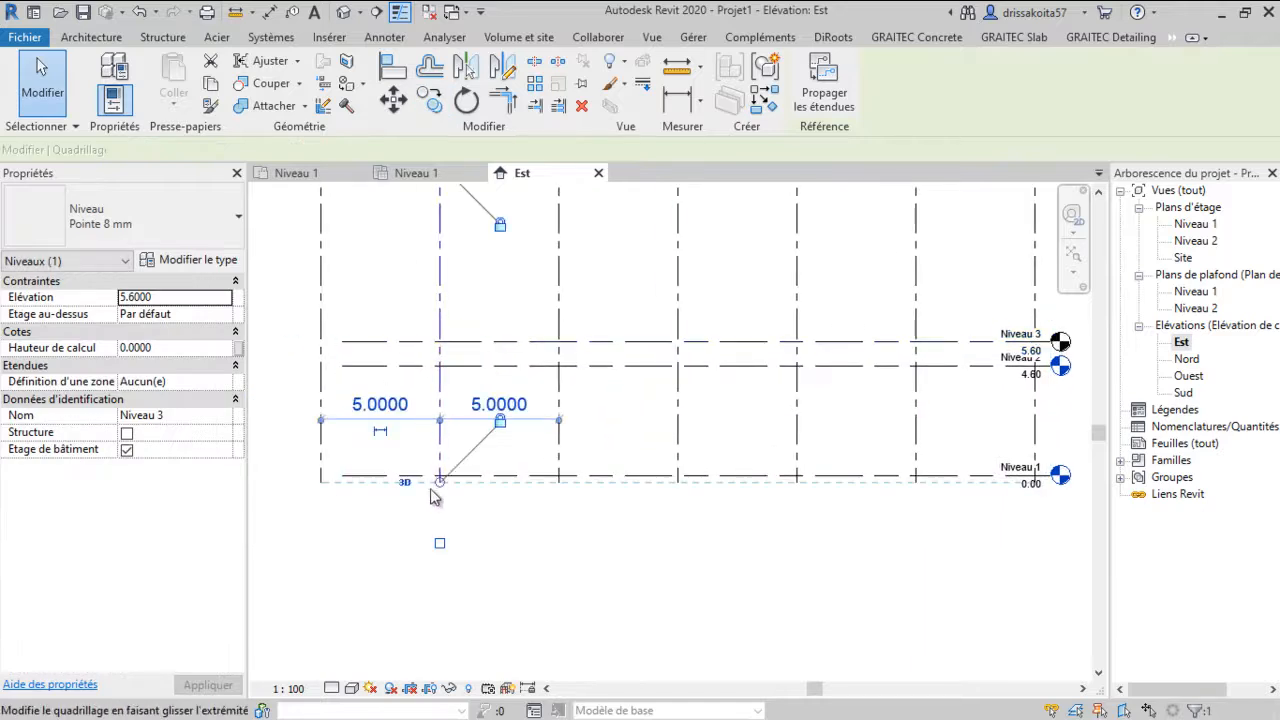
drag(440, 478, 440, 558)
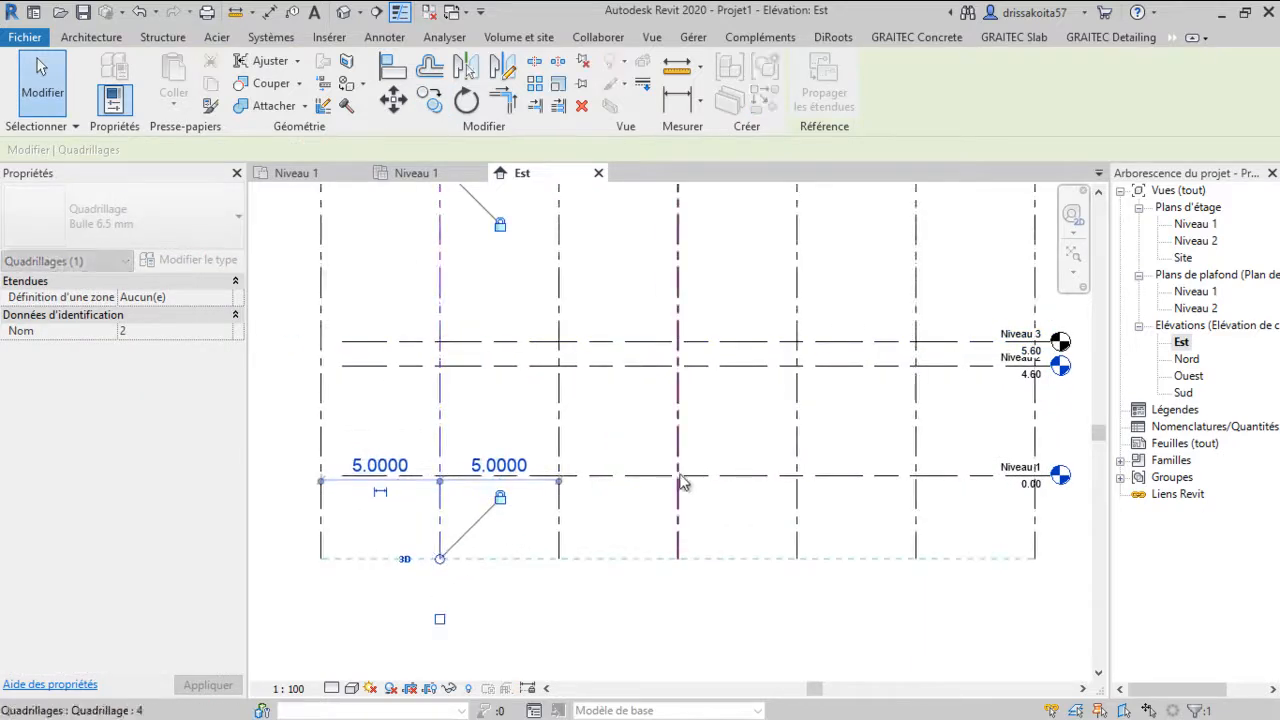
middle_drag(898, 540, 846, 528)
click(1043, 557)
Copy level Niveau 1 downward by 0.7 m to create a new lower level
click(893, 463)
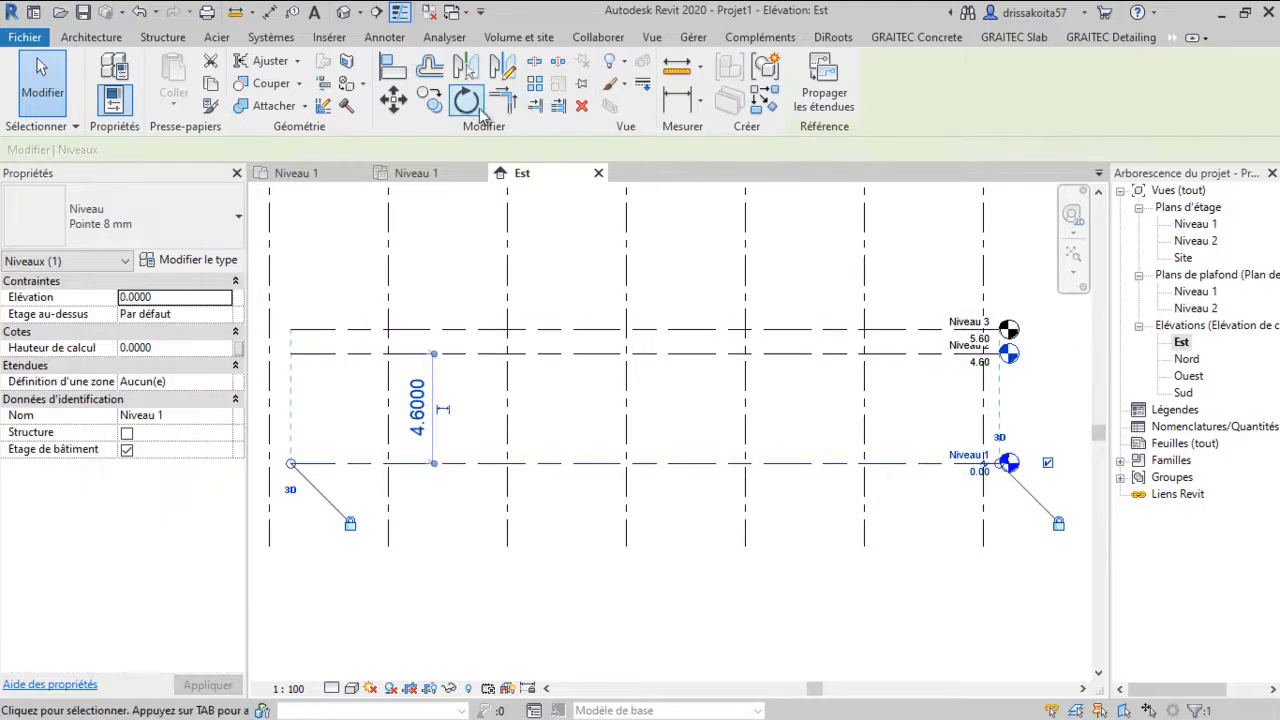
click(429, 101)
scroll(571, 580, up, 2)
click(580, 428)
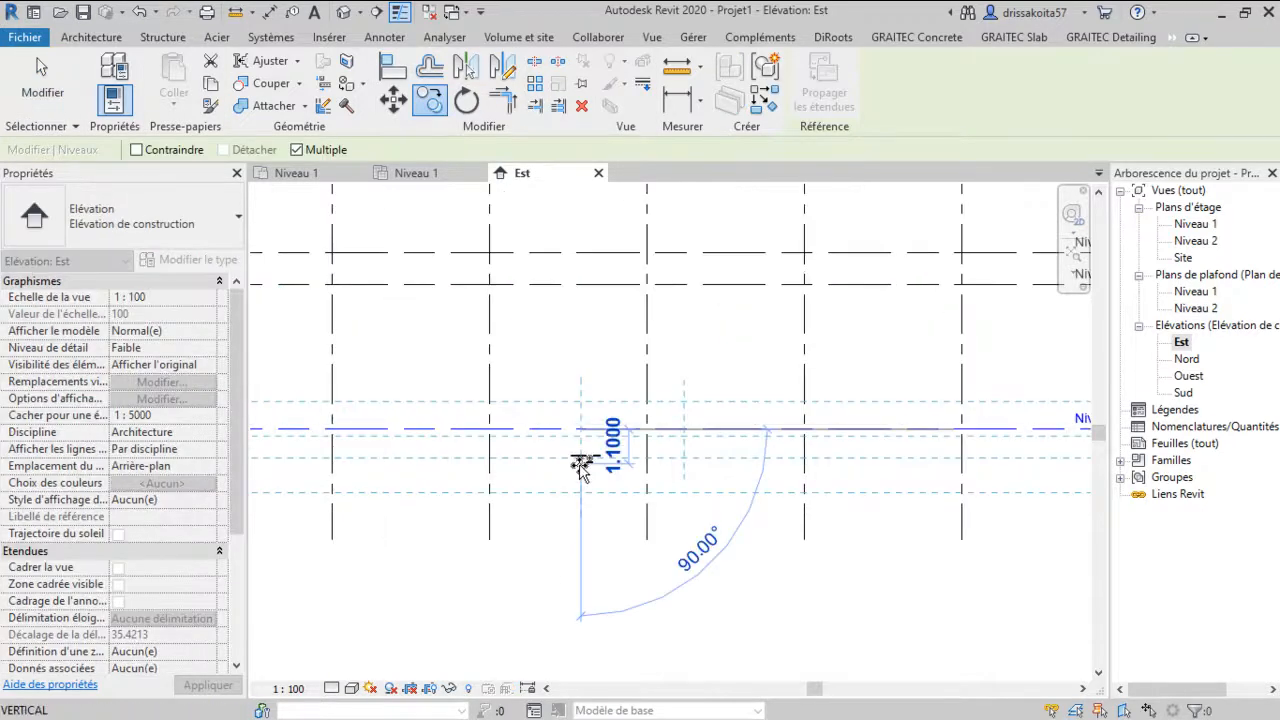
text(0.7)
key(Return)
scroll(620, 492, down, 3)
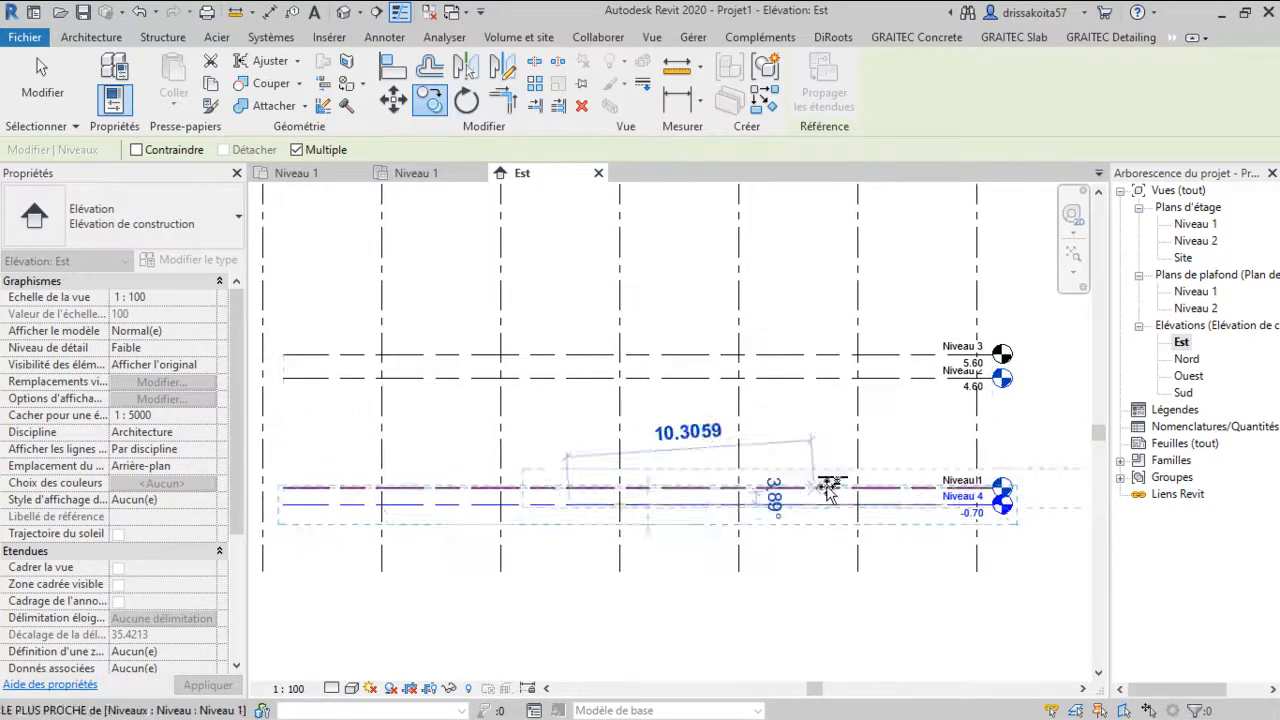
key(Escape)
Rename the new lowest level as FF
scroll(1008, 470, up, 2)
middle_drag(1027, 545, 691, 499)
drag(644, 484, 764, 486)
click(737, 557)
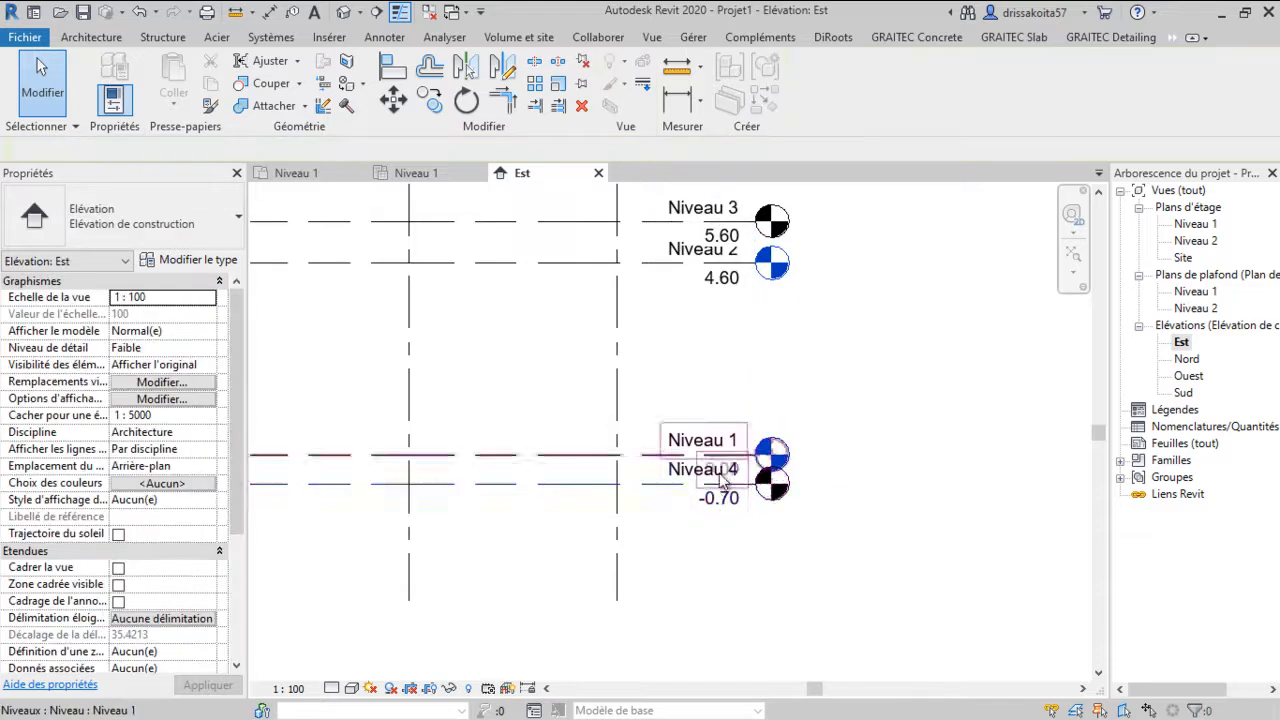
click(656, 485)
click(737, 485)
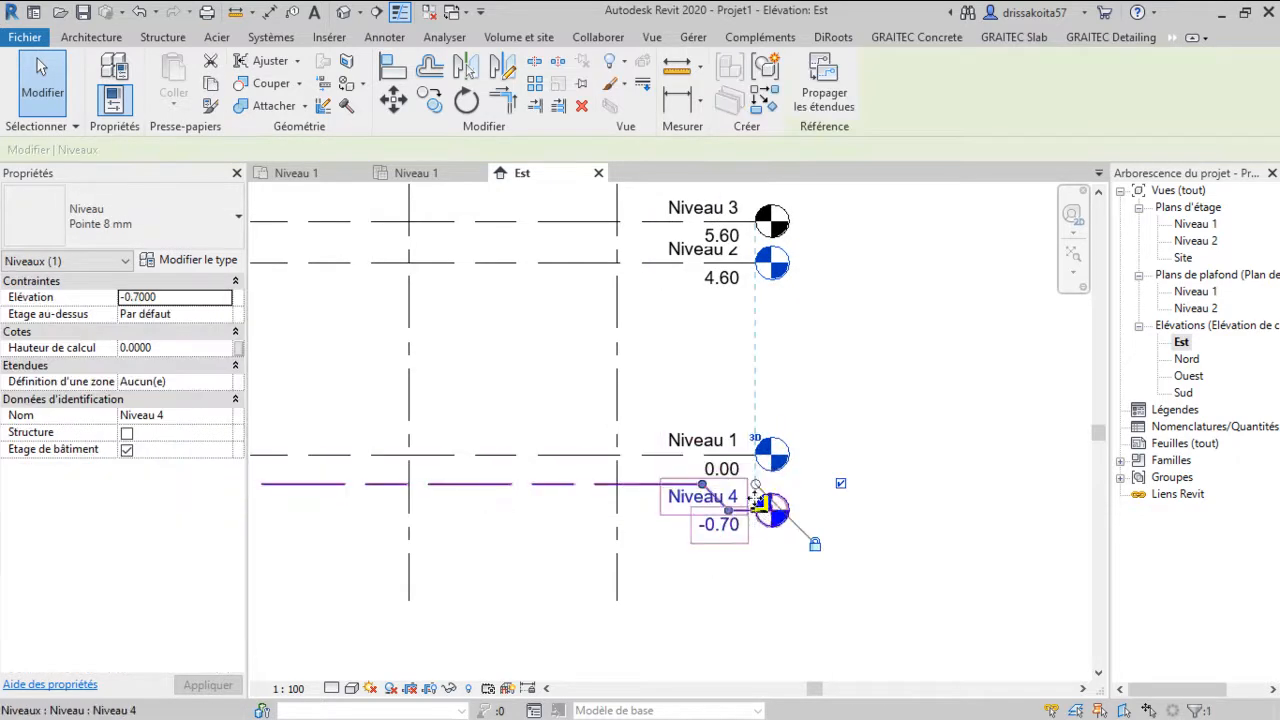
click(684, 496)
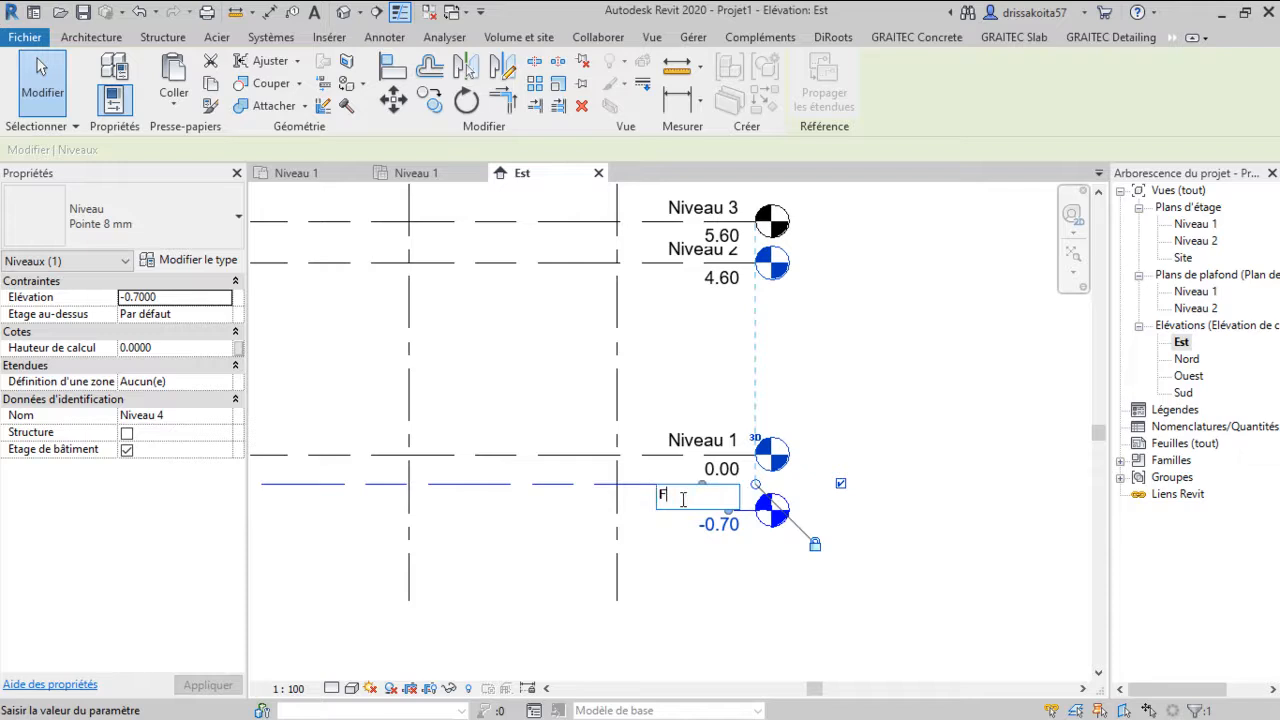
text(FF)
key(Return)
Inspect the levels in the elevation and the floor plan entries in the project browser
click(722, 446)
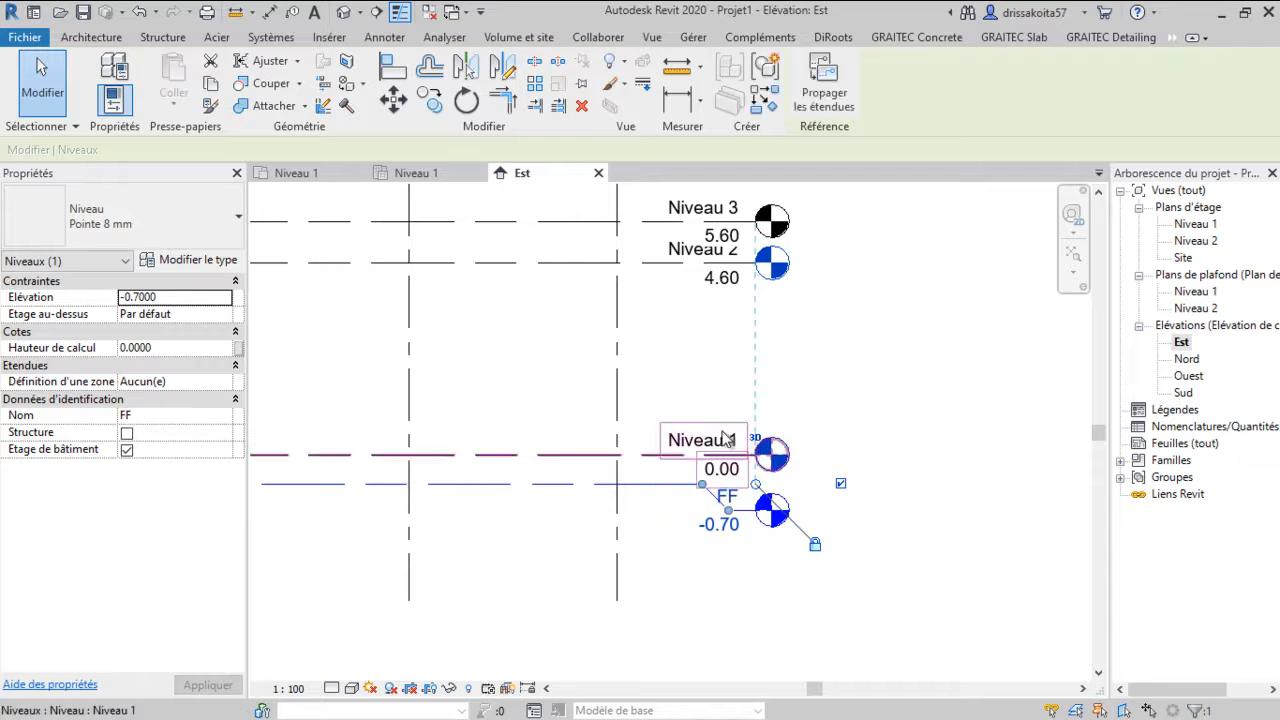
scroll(688, 360, up, 2)
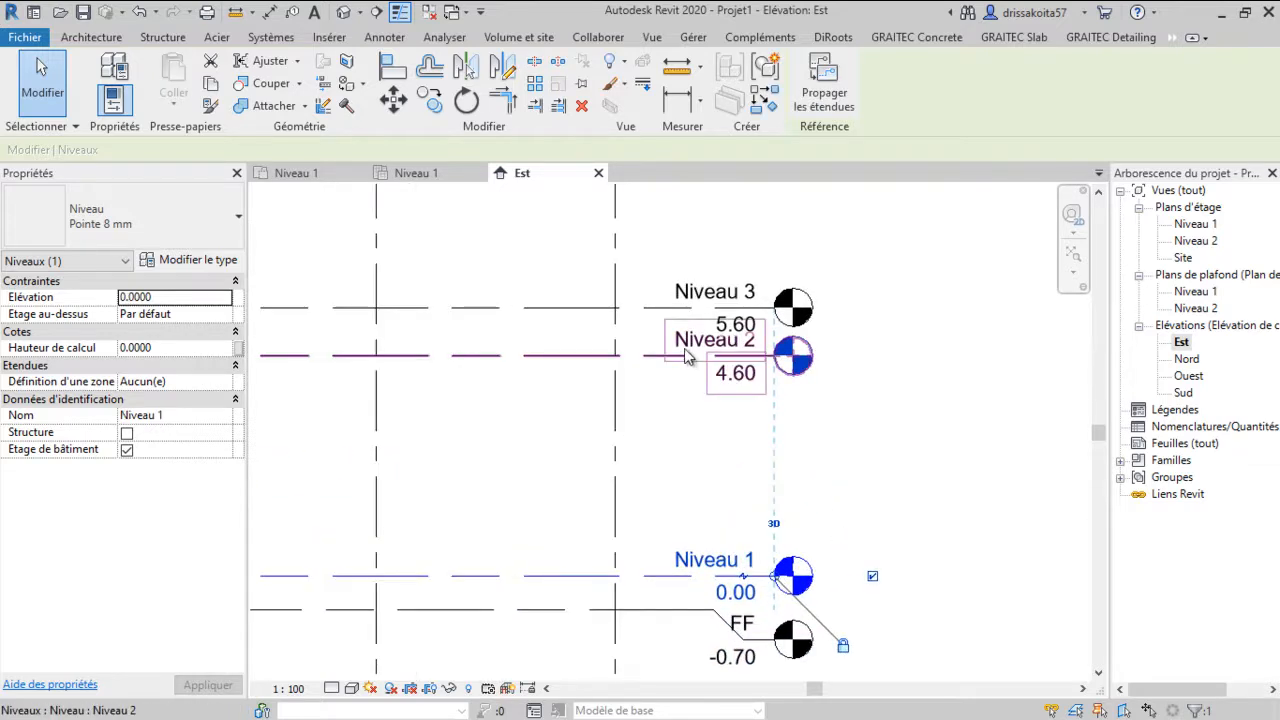
click(638, 358)
click(743, 356)
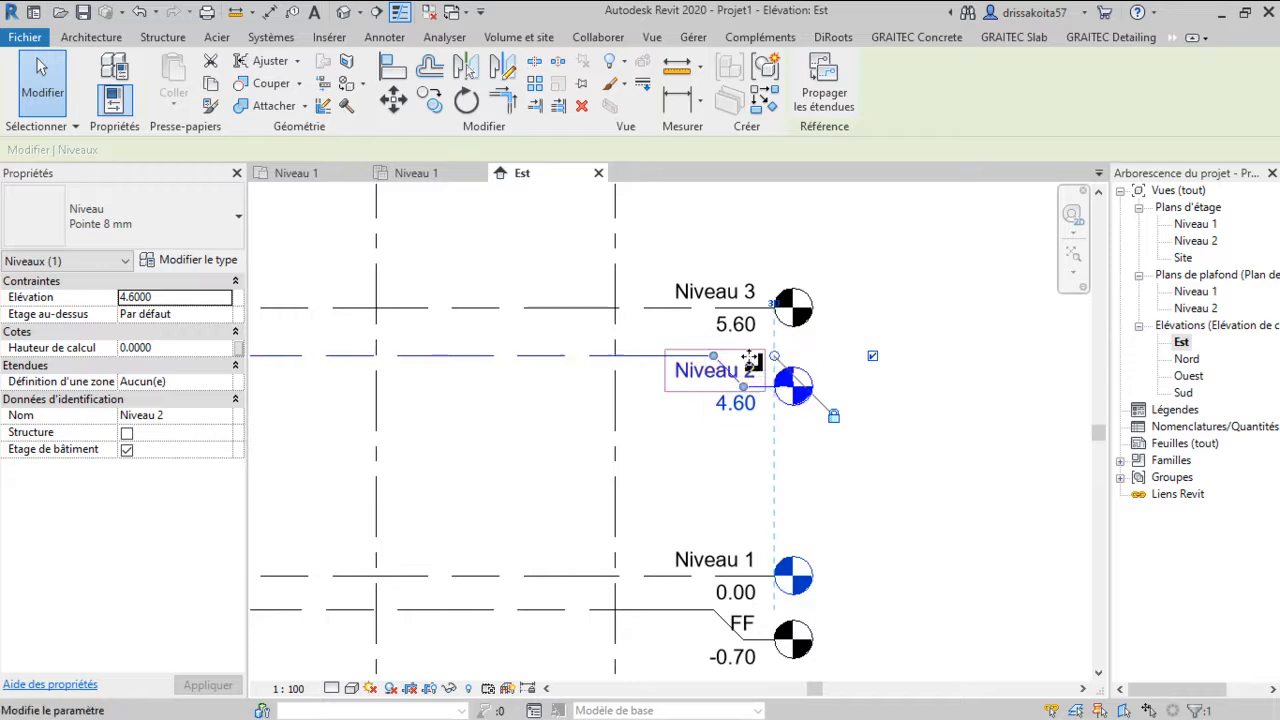
click(914, 385)
scroll(740, 370, down, 4)
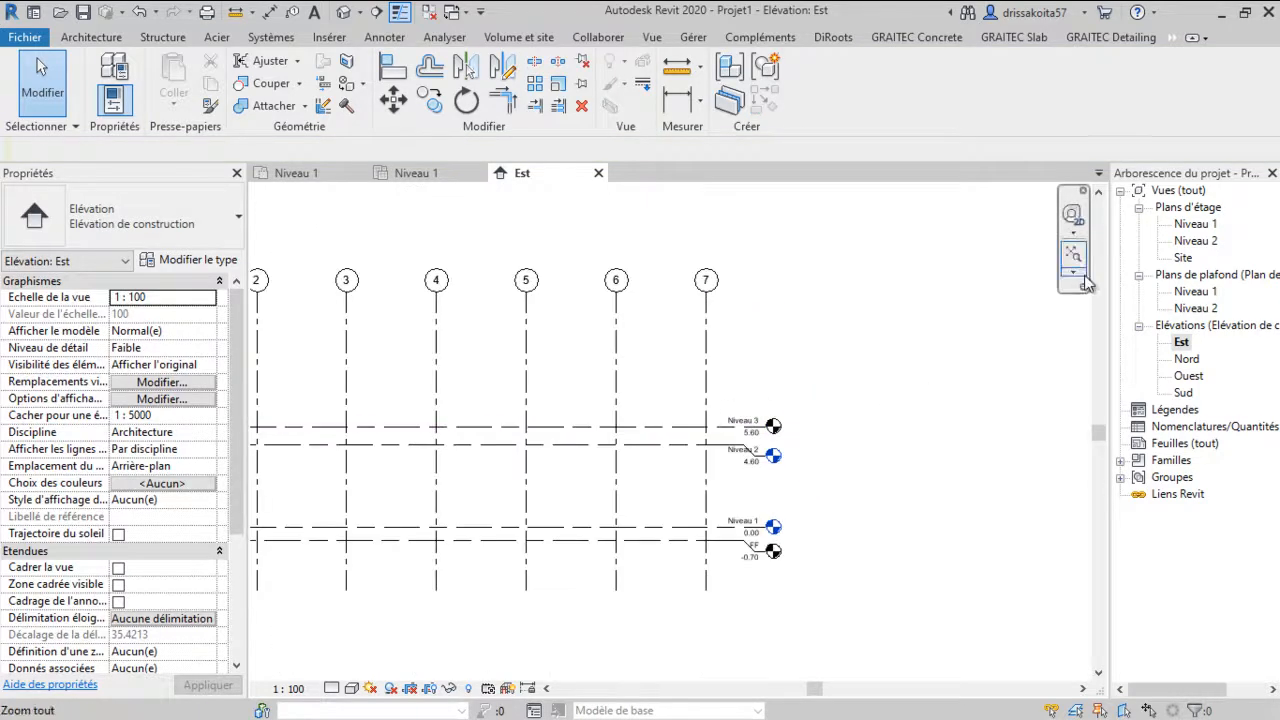
click(1198, 224)
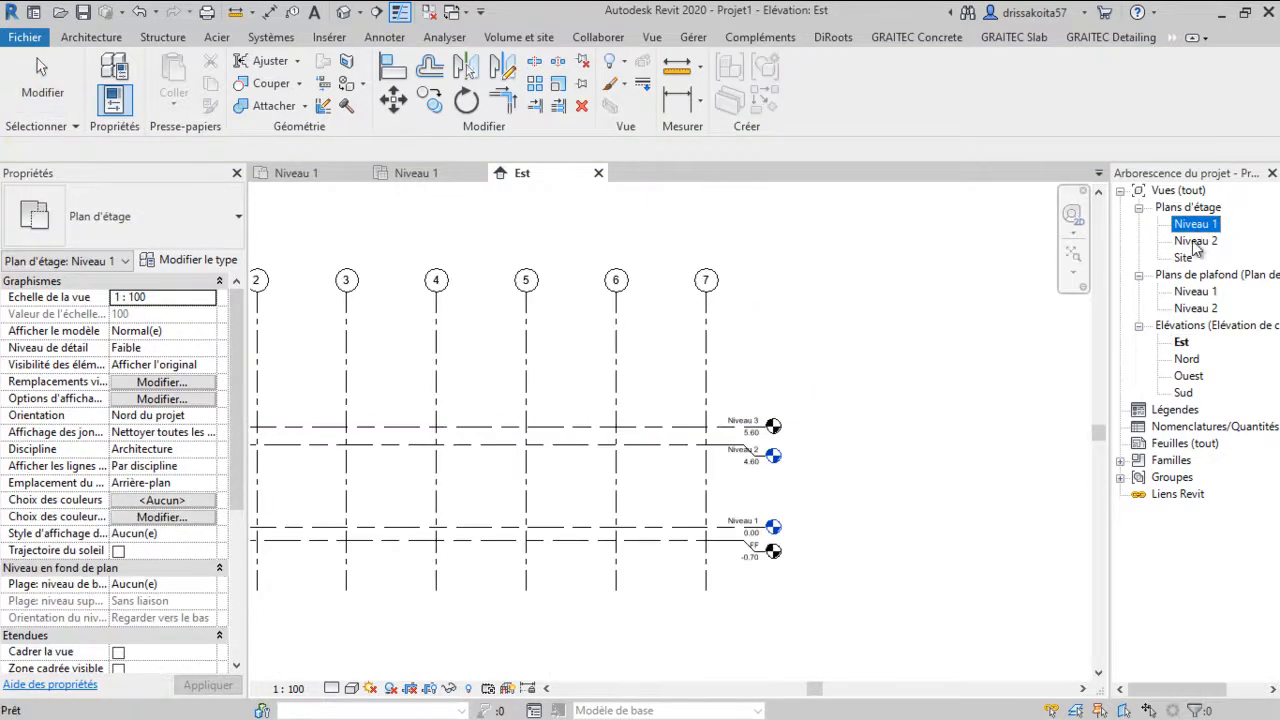
click(1196, 241)
click(1194, 224)
click(670, 382)
scroll(670, 382, down, 2)
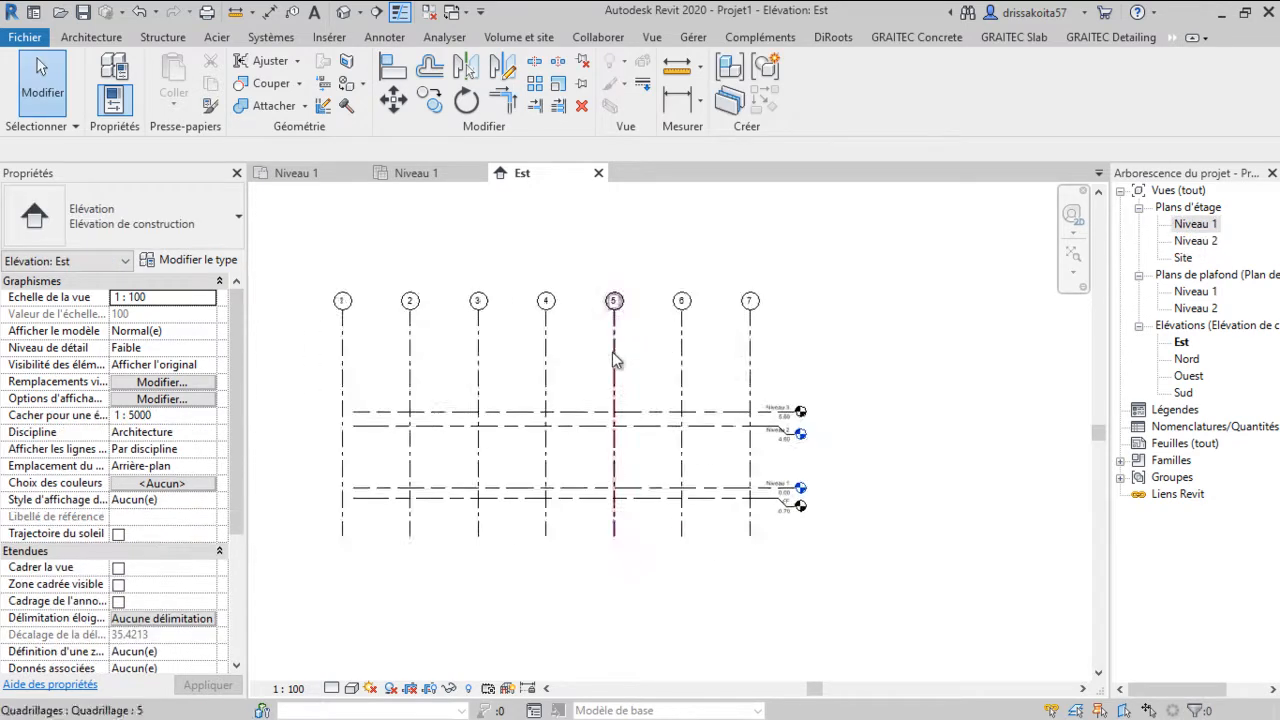
scroll(405, 422, up, 1)
Extend the left end of the top level line to align with the other levels
click(415, 421)
middle_drag(415, 422, 532, 404)
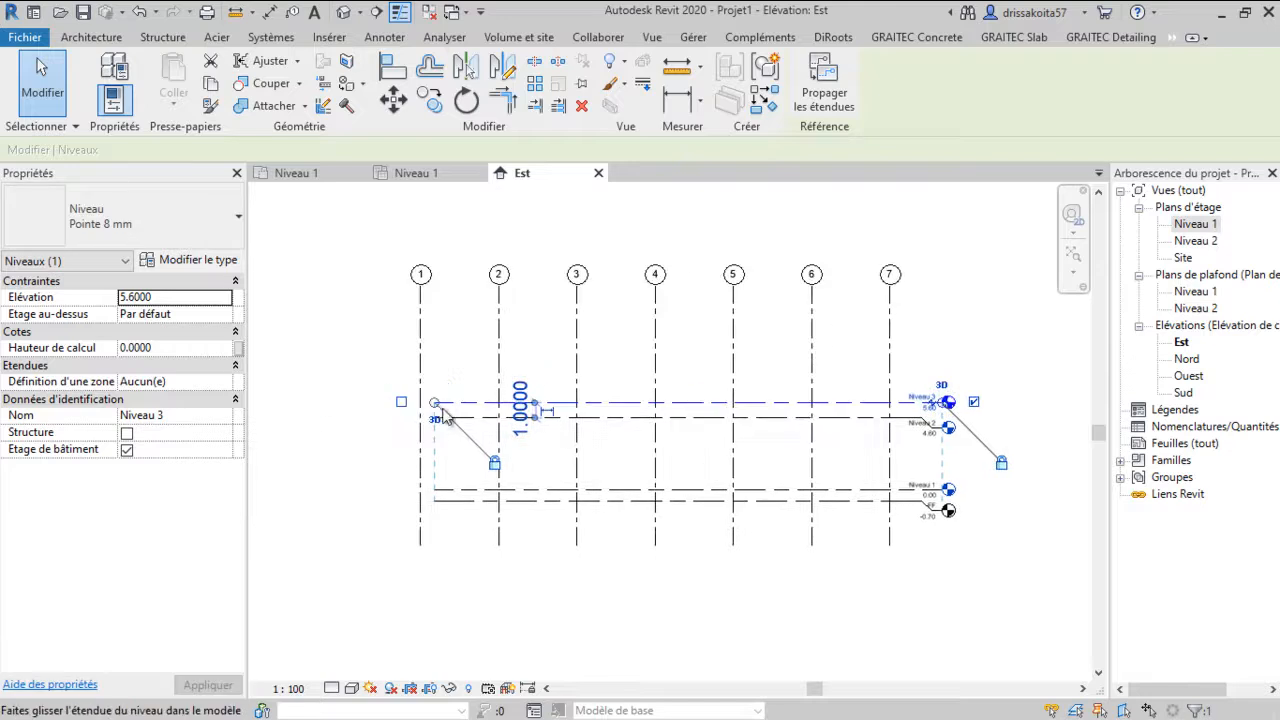
drag(434, 403, 368, 403)
click(483, 359)
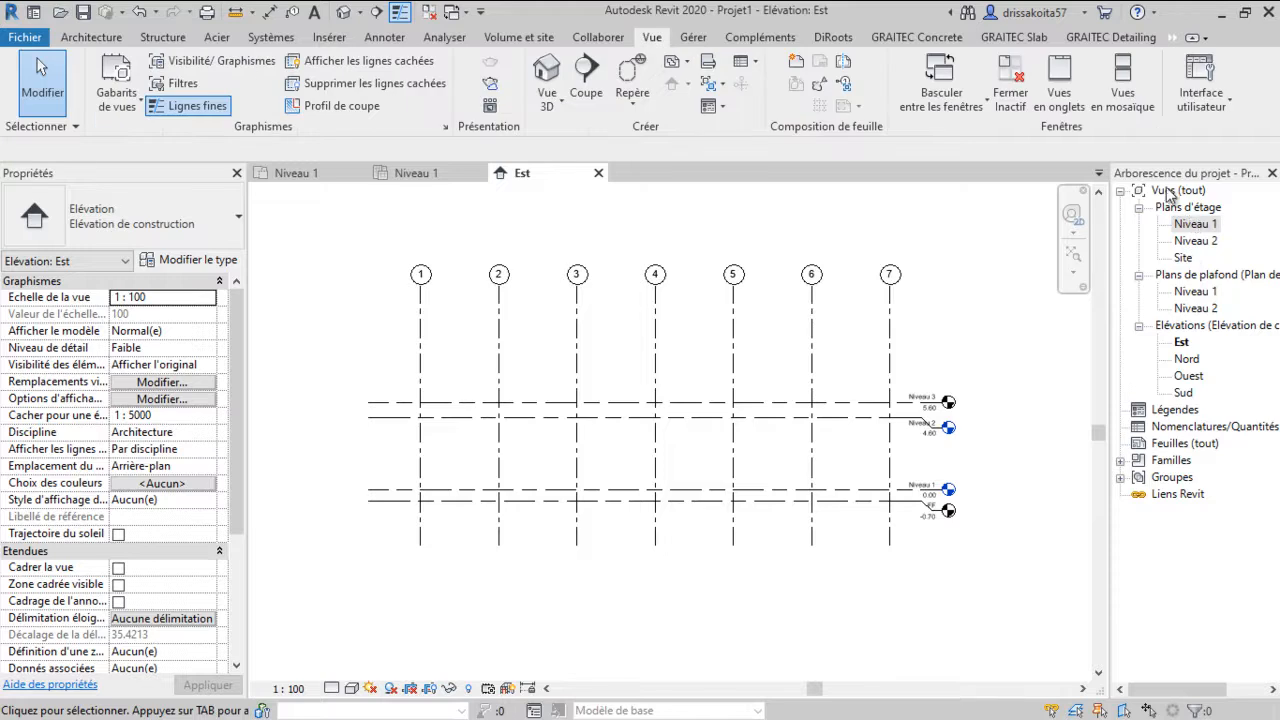
Create floor plan views for levels FF and Niveau 3
click(687, 61)
scroll(1000, 495, up, 3)
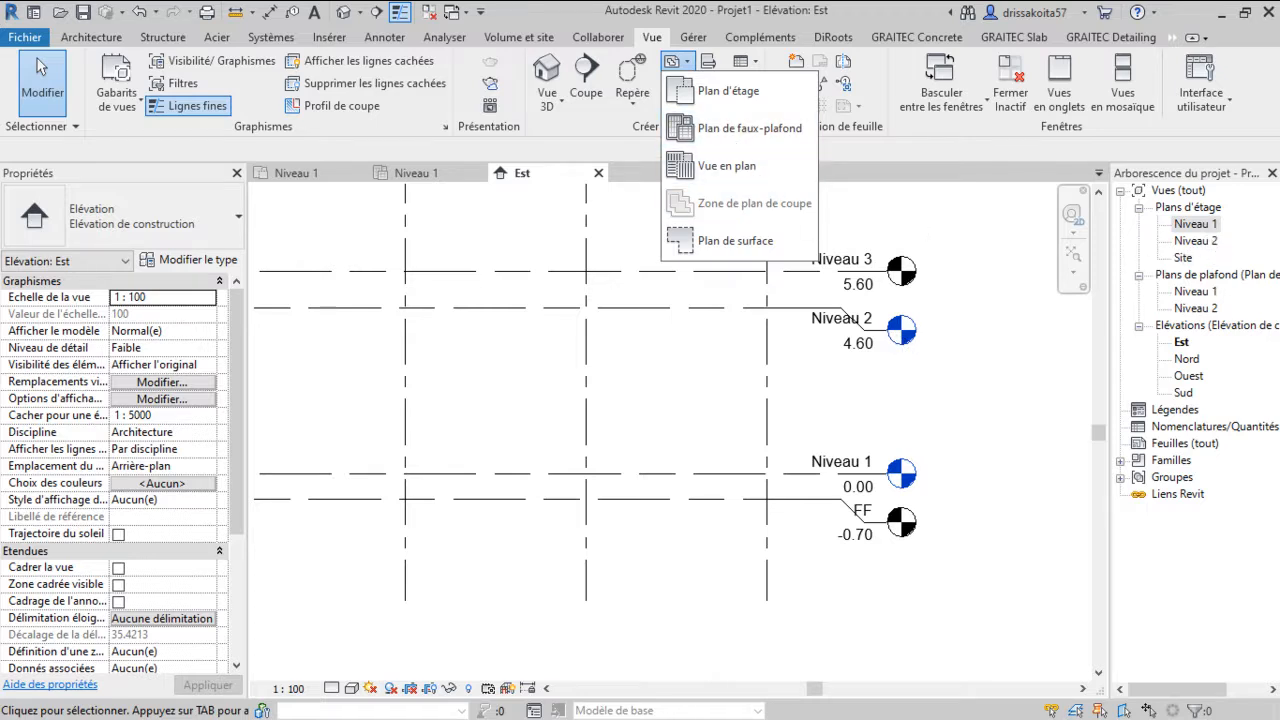
click(708, 100)
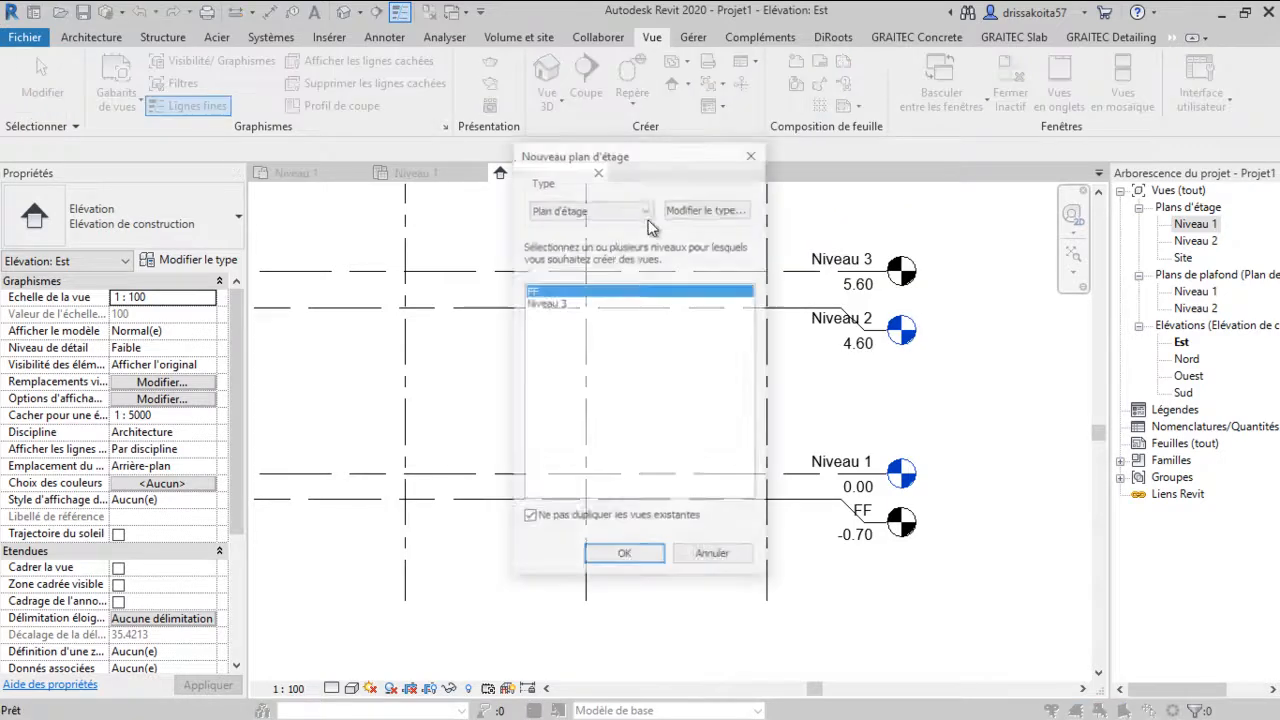
shift+click(551, 303)
click(624, 558)
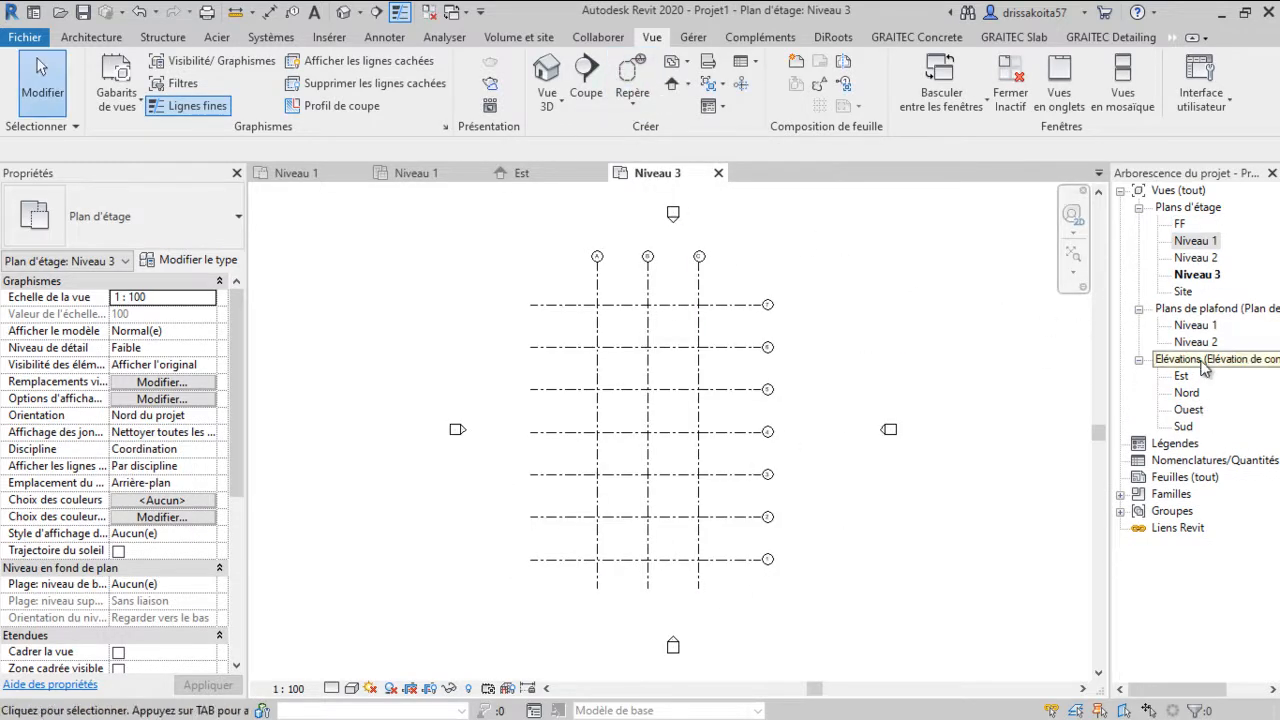
Create ceiling plan views for levels FF and Niveau 3
click(684, 66)
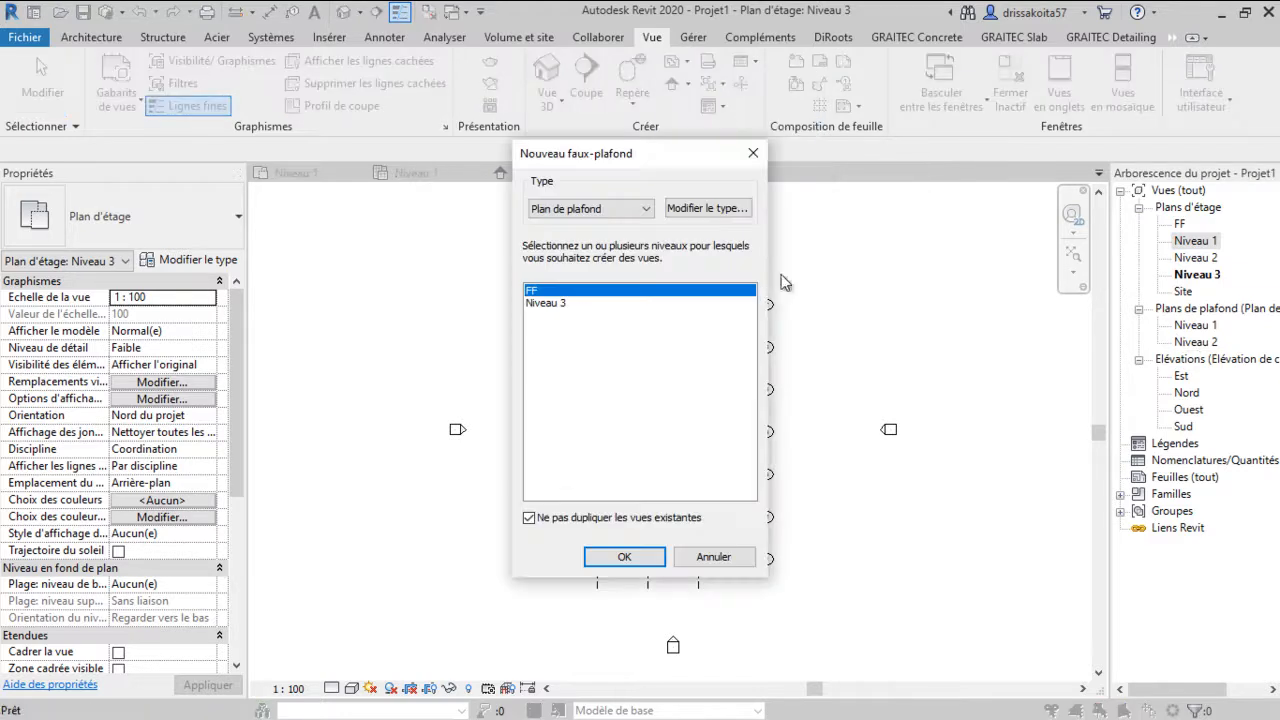
click(546, 301)
click(624, 557)
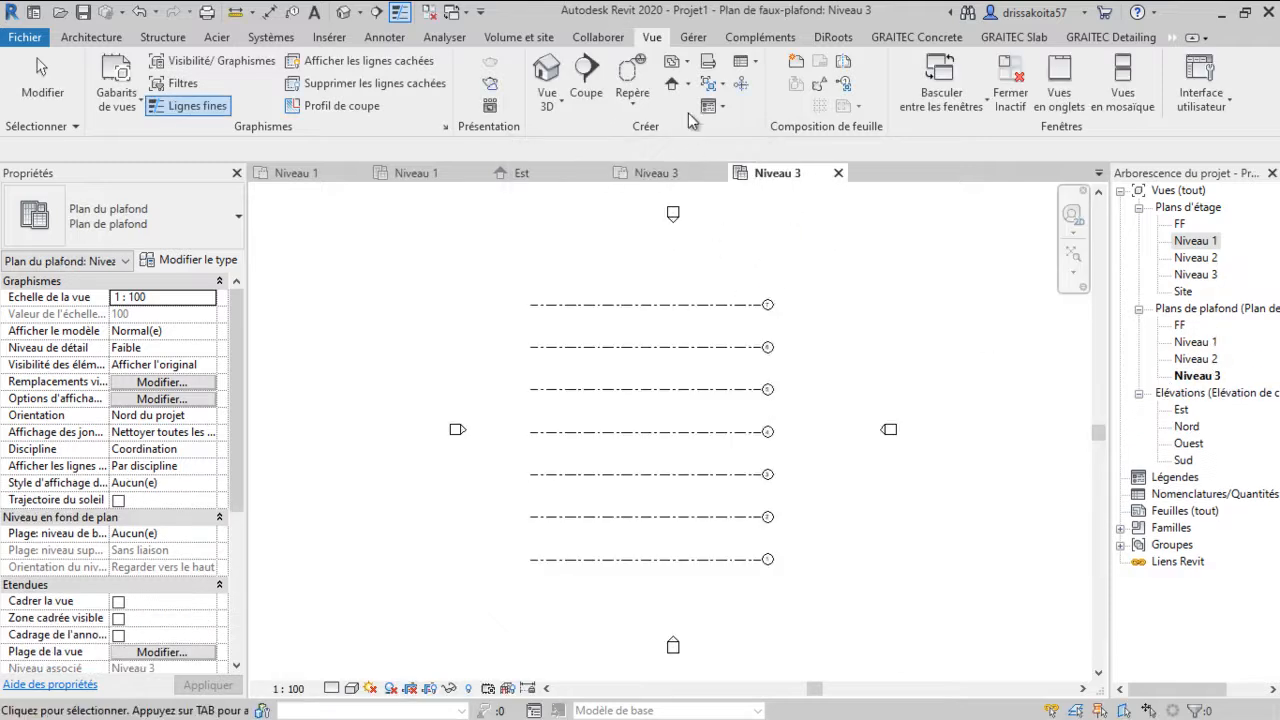
Create structural plan views for the project levels
click(687, 64)
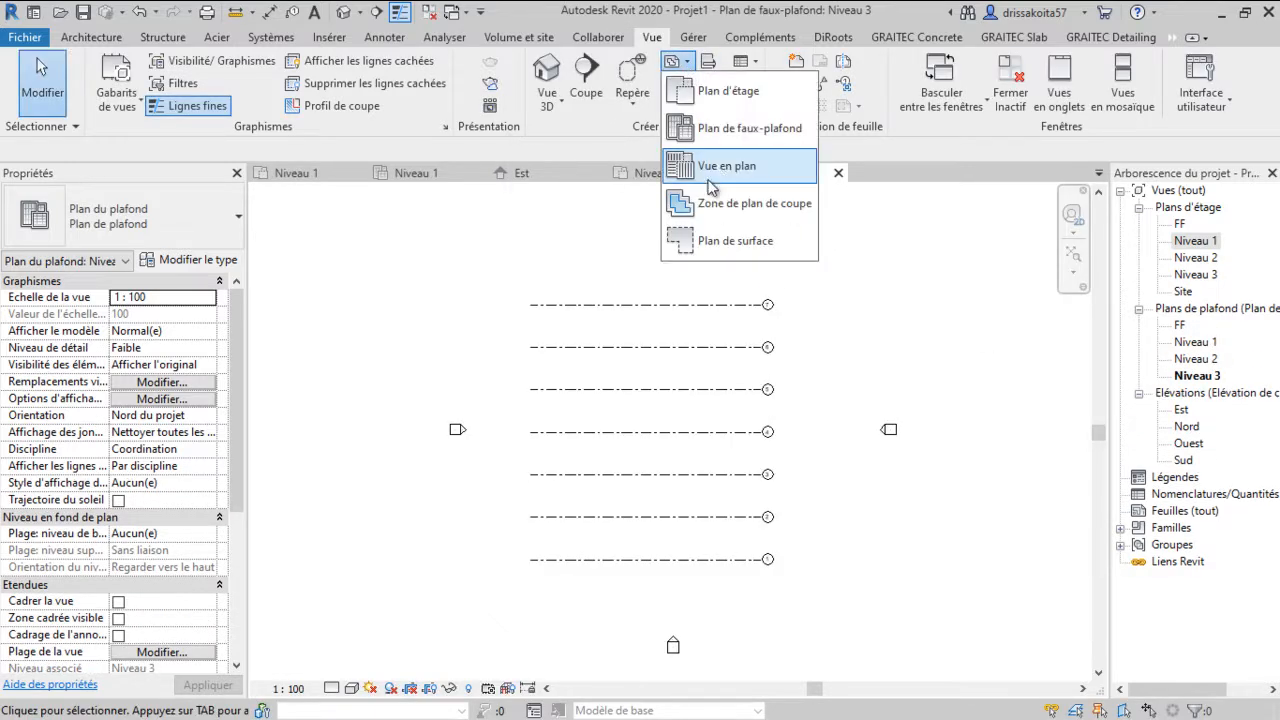
click(735, 170)
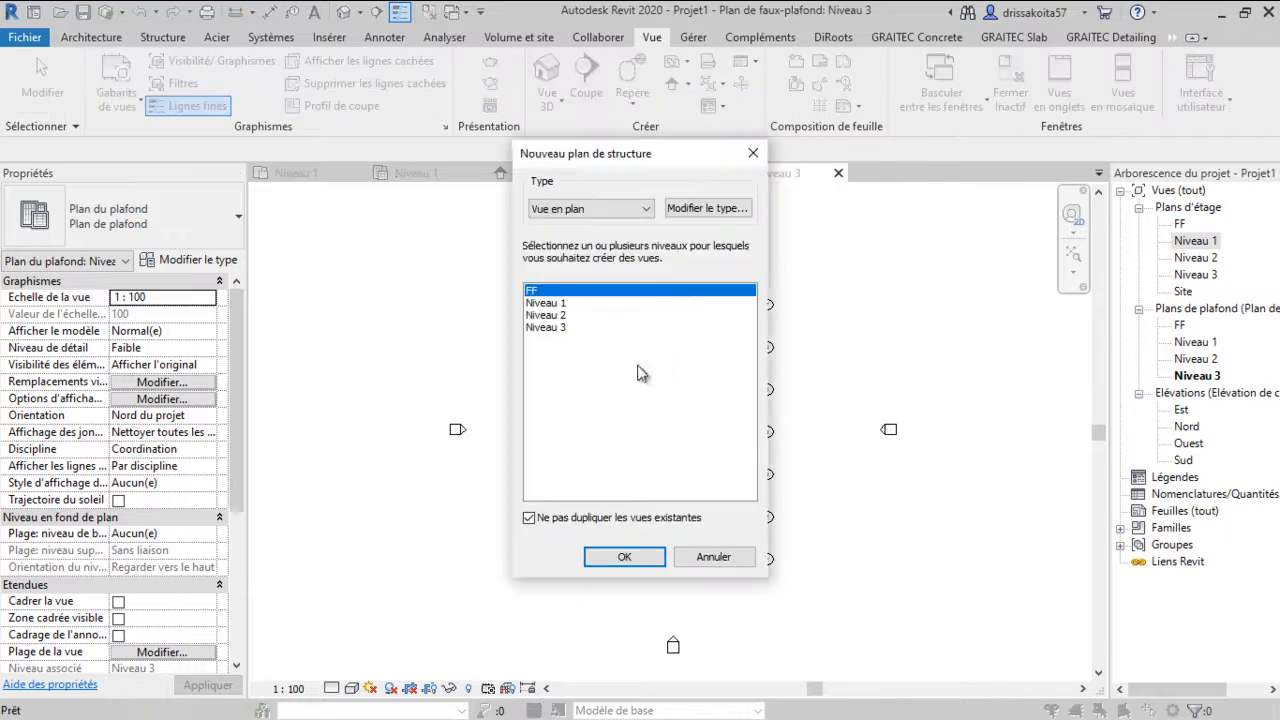
shift+click(571, 329)
click(624, 557)
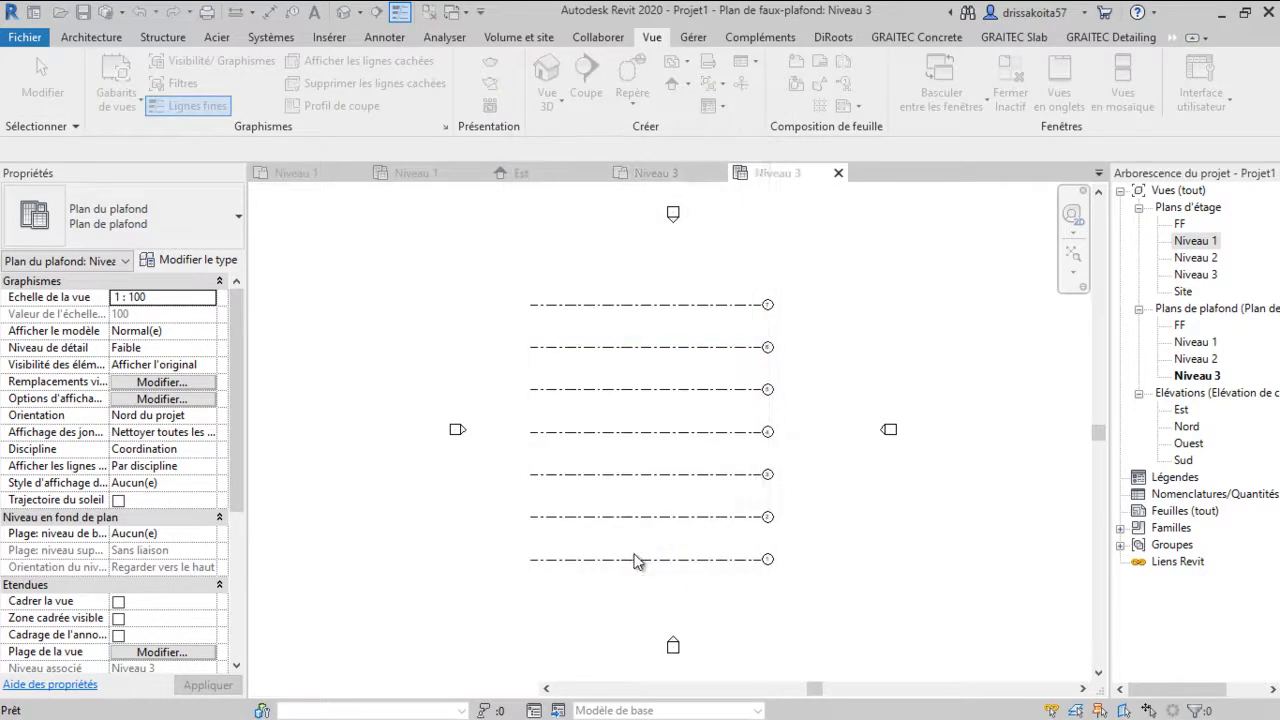
Open the Niveau 1 structural plan view from the project browser
click(1138, 224)
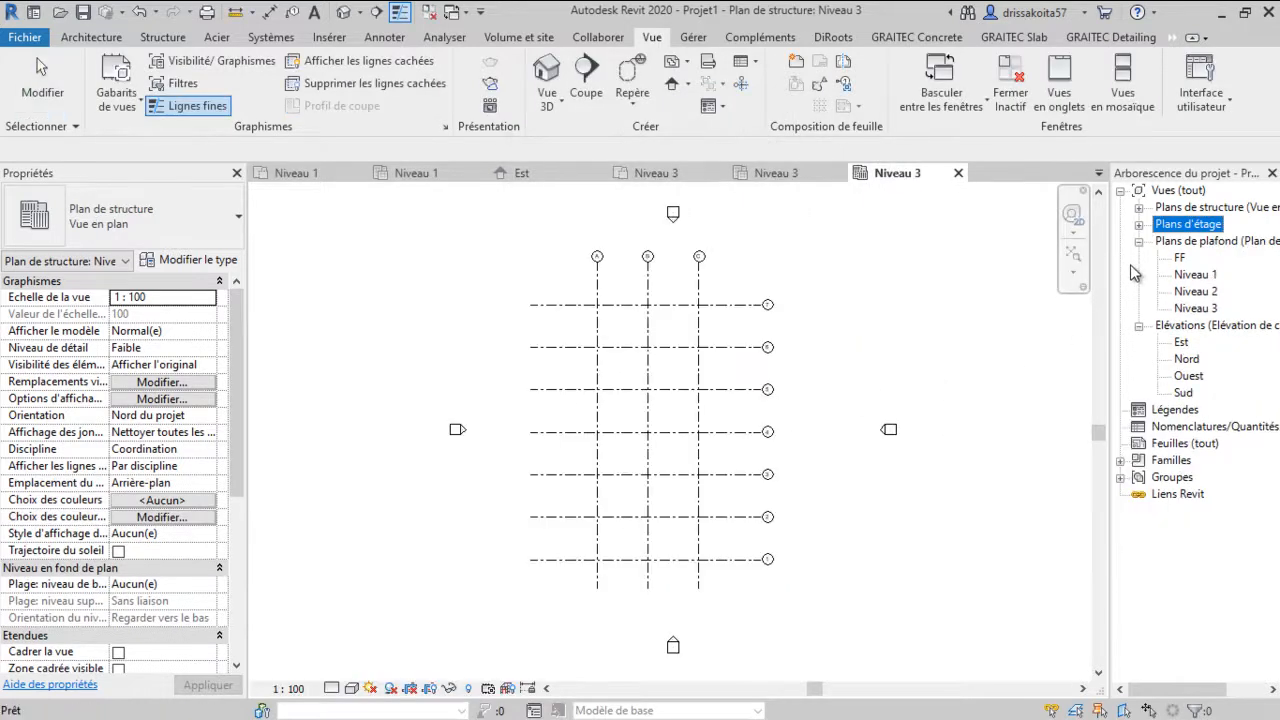
click(1138, 242)
click(1138, 208)
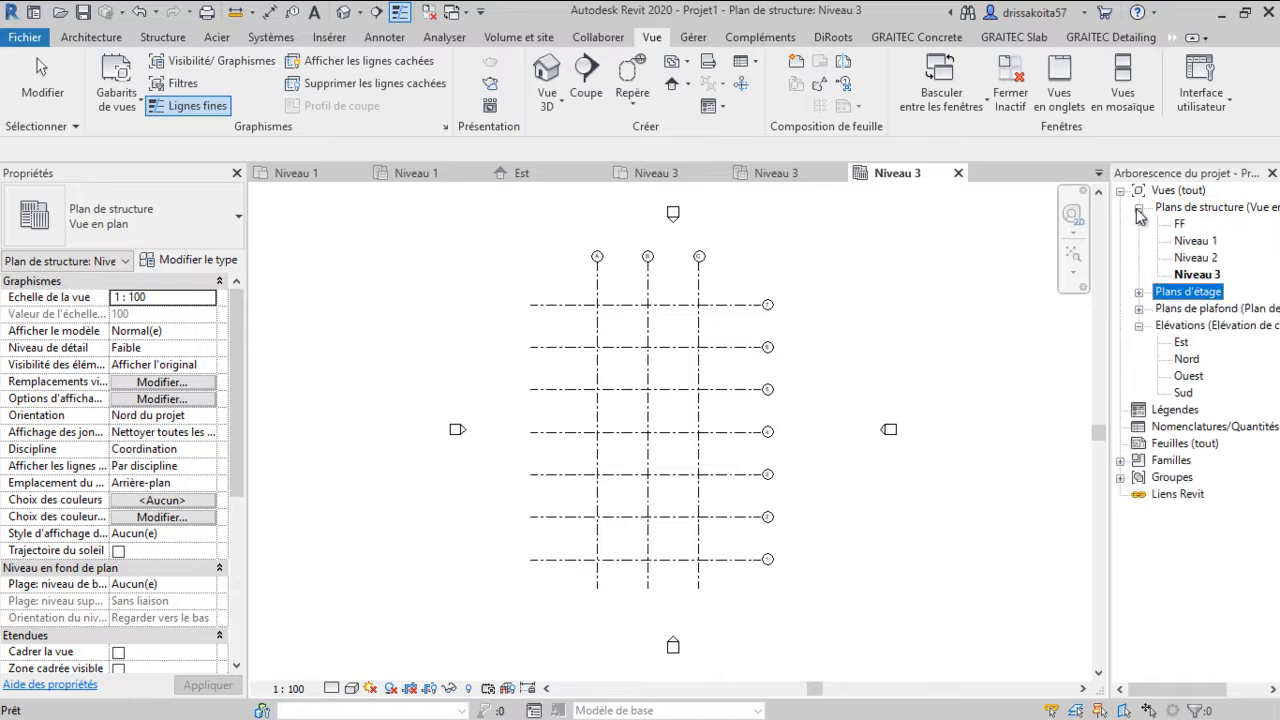
double_click(1192, 243)
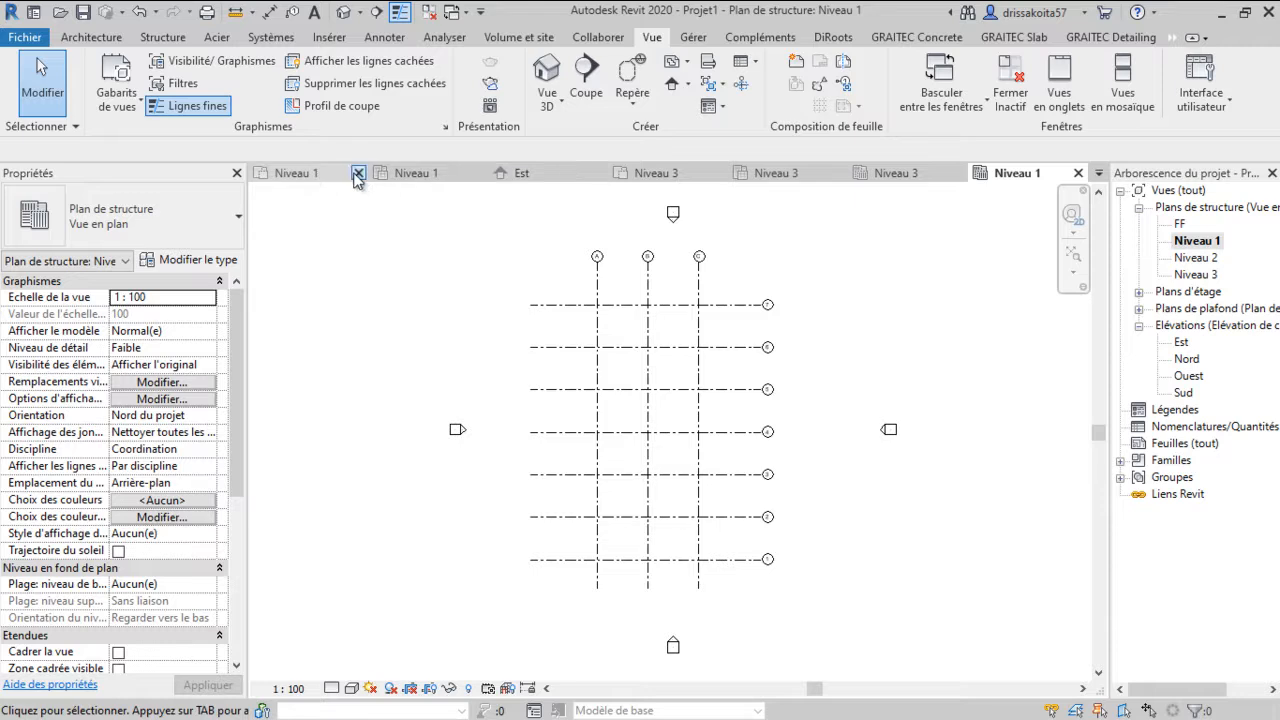
Inspect the grid lines and levels in the Est elevation
click(769, 177)
click(518, 174)
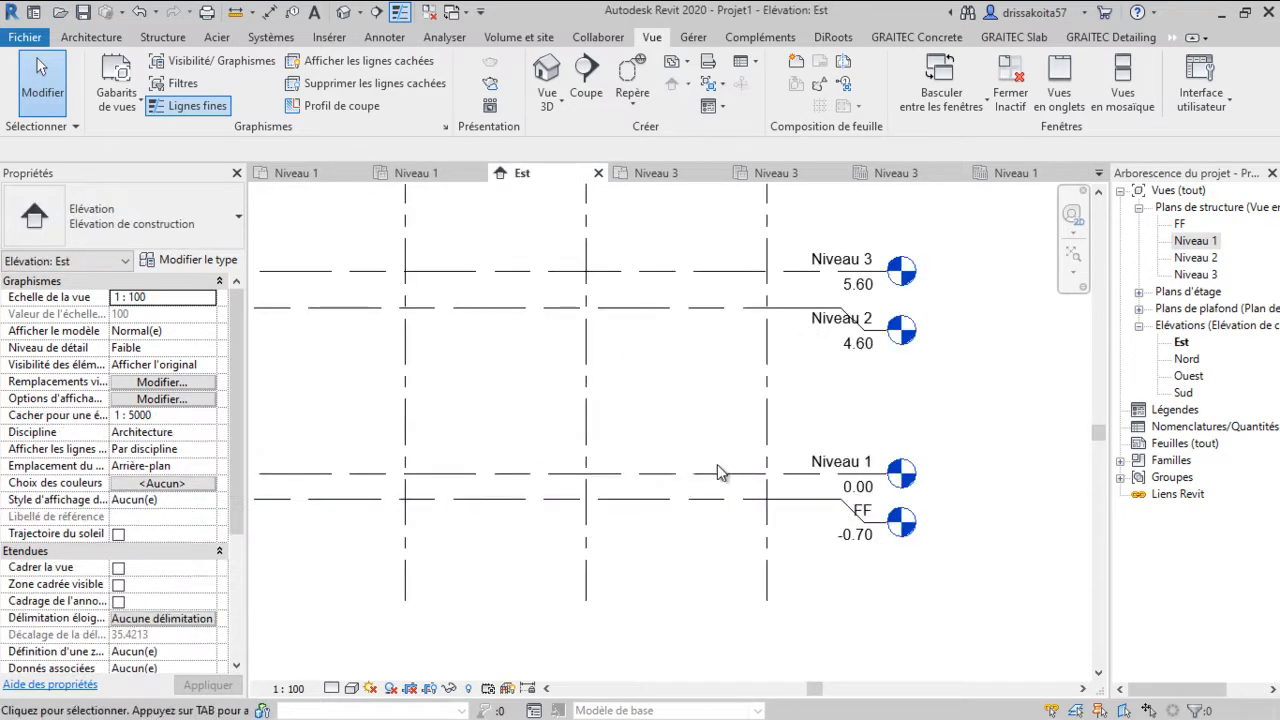
scroll(717, 464, down, 2)
middle_drag(548, 463, 587, 475)
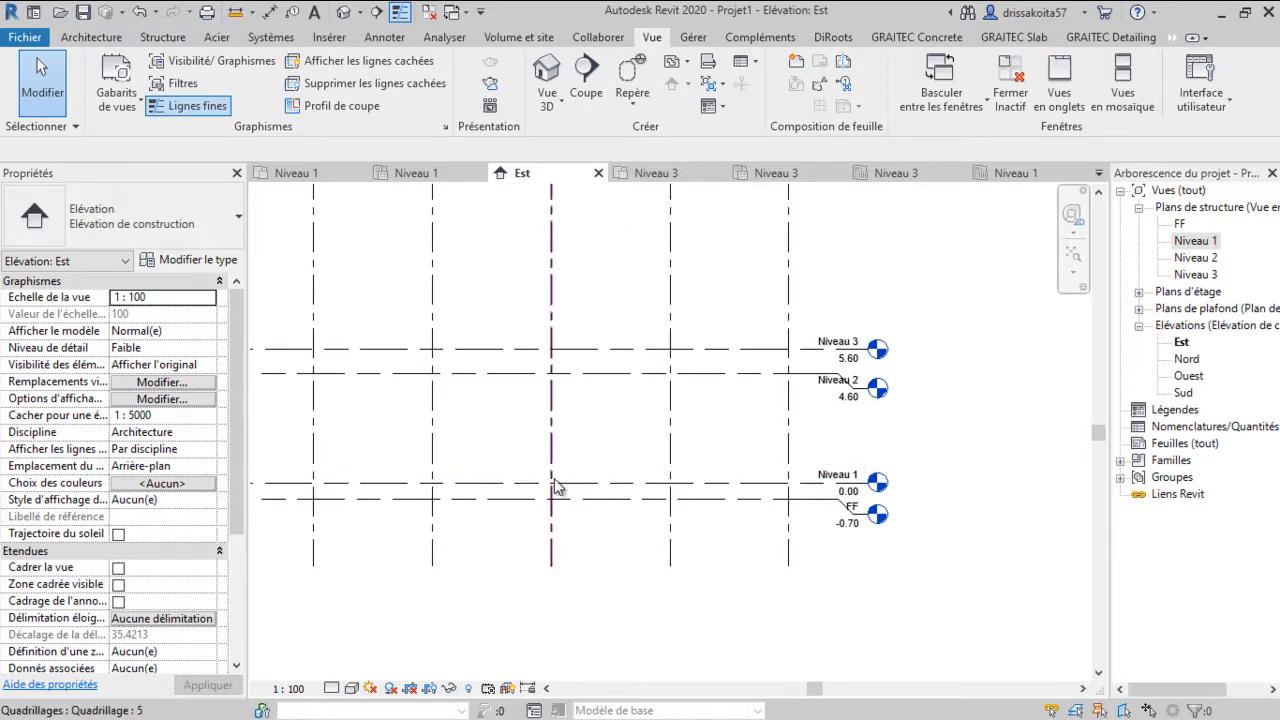
Close the extra open view tabs, keeping Est and Niveau 3
click(300, 173)
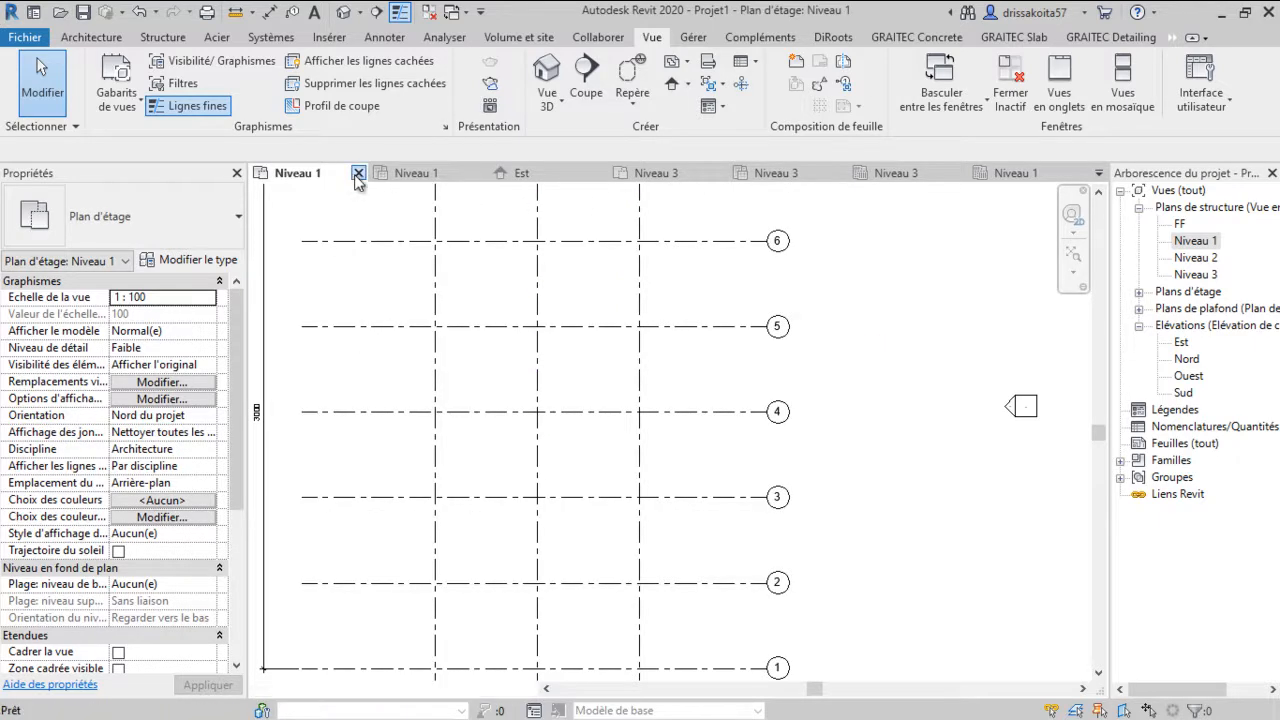
click(357, 173)
click(357, 173)
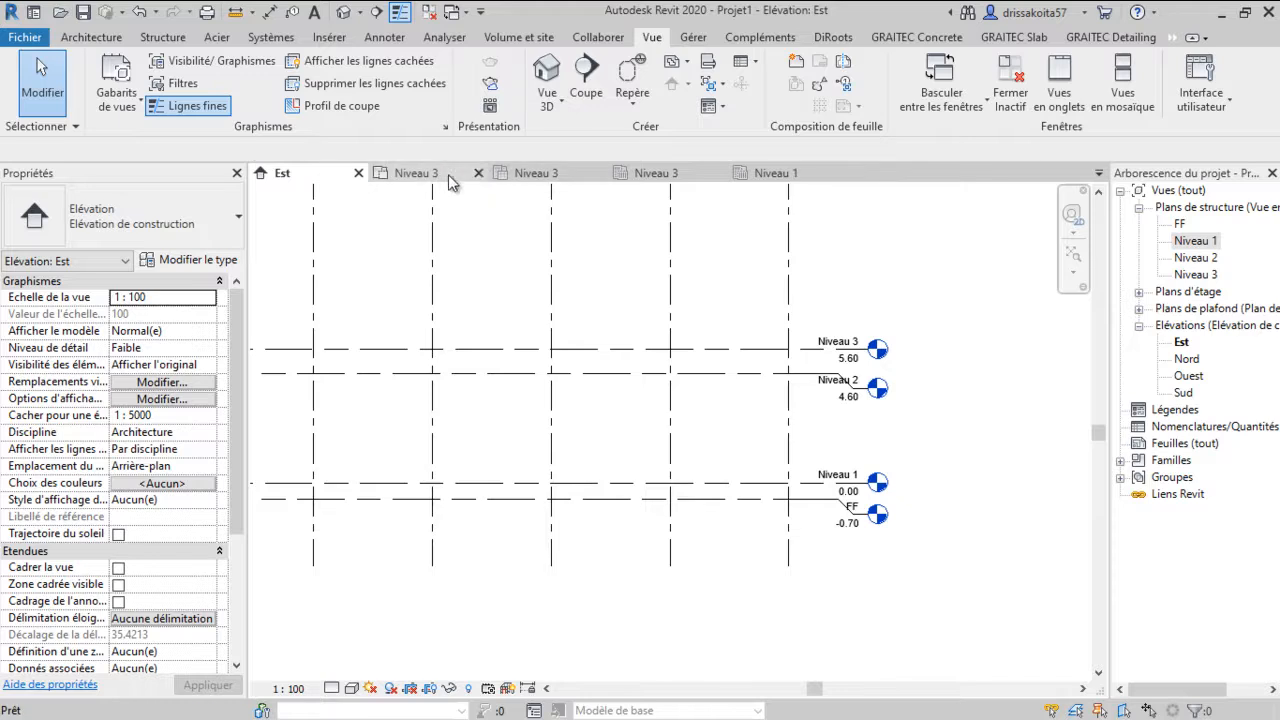
click(478, 173)
click(598, 174)
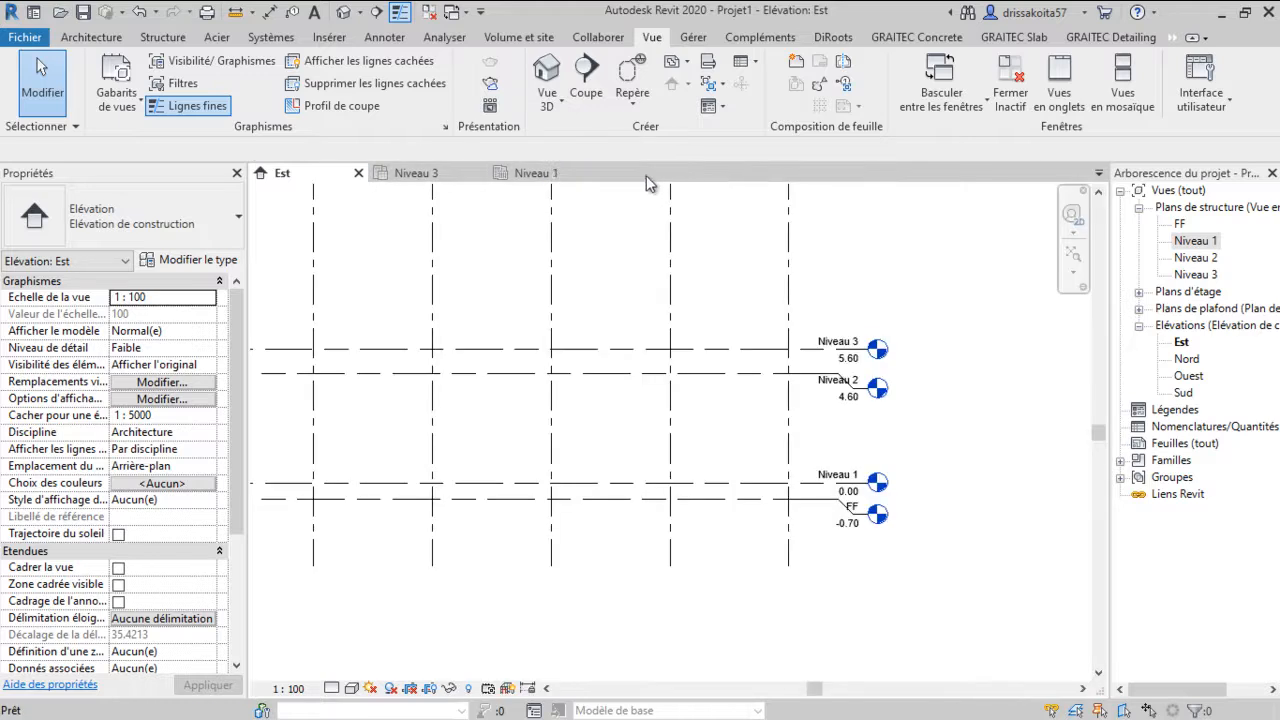
click(598, 174)
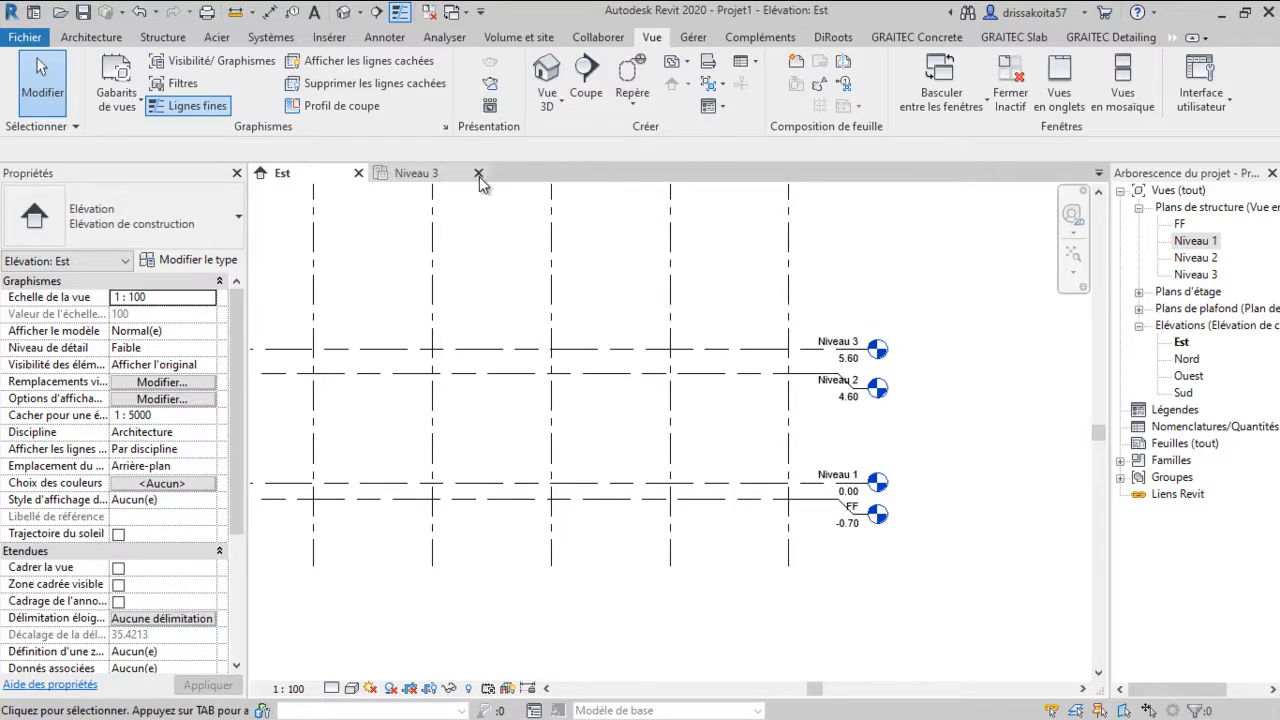
click(472, 178)
Reopen the Niveau 1 structural plan view
click(1196, 242)
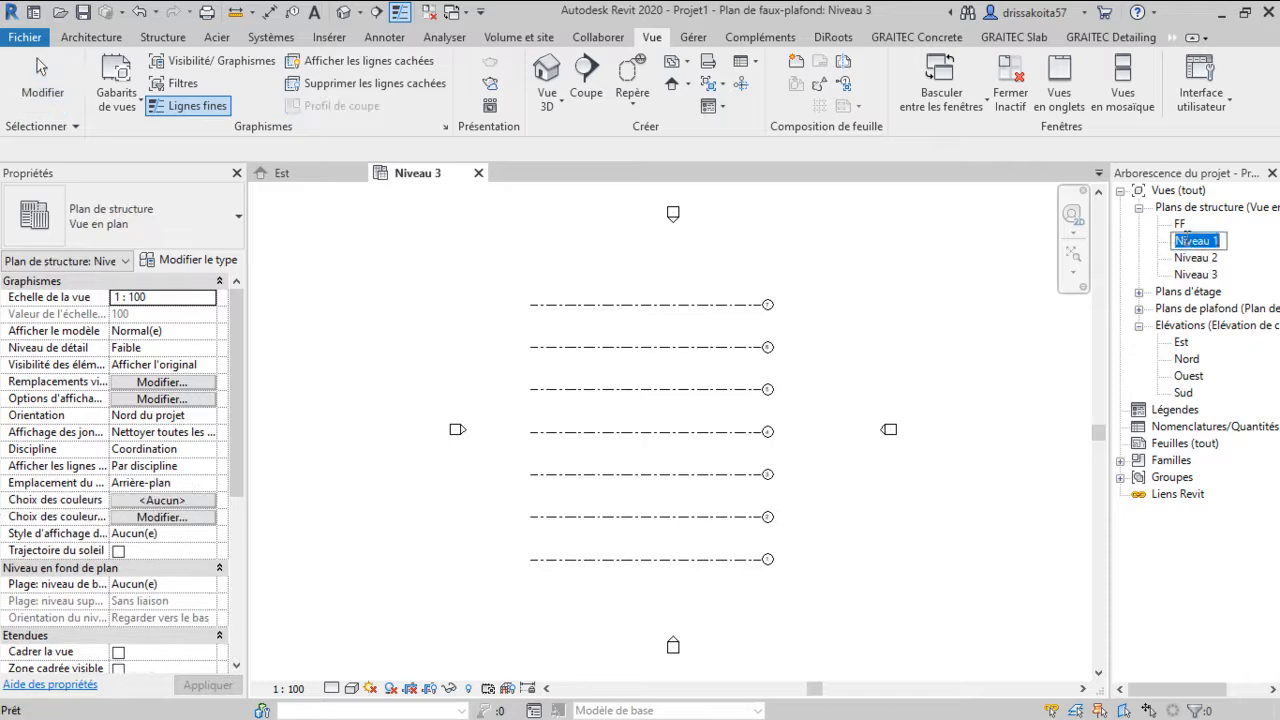
double_click(1196, 242)
middle_drag(666, 520, 653, 500)
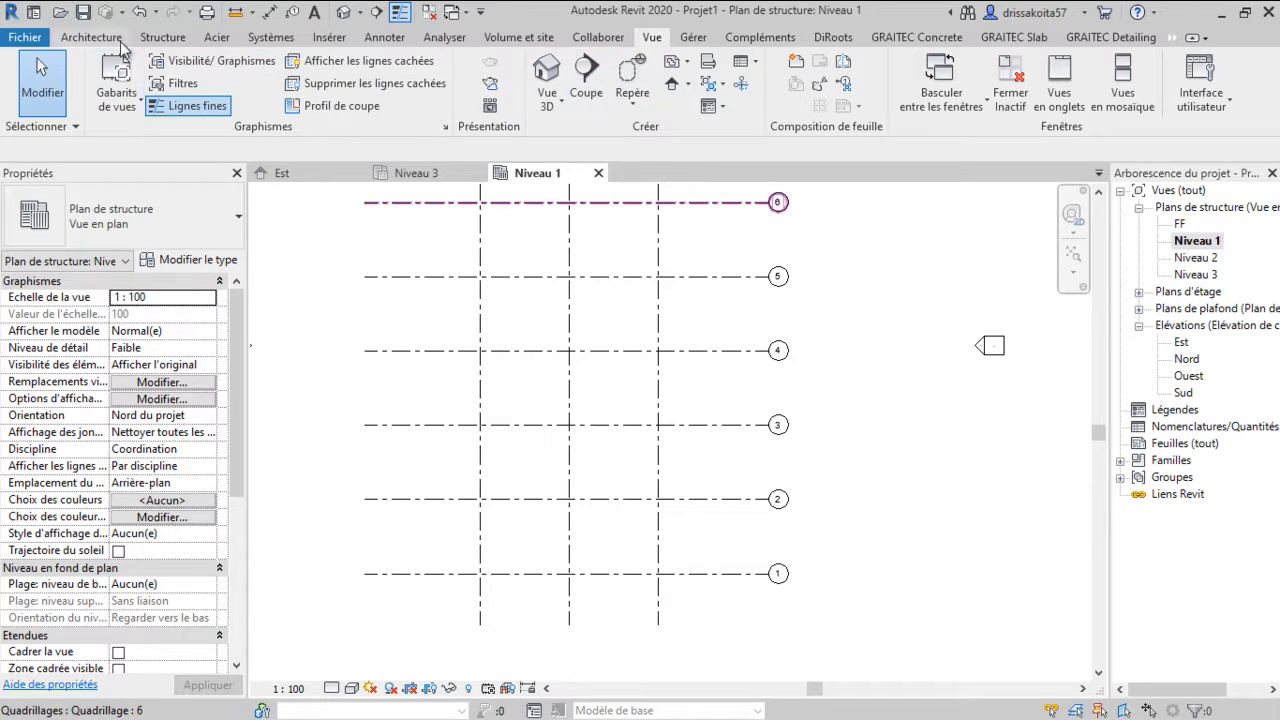
Start the structural column tool and open the family loading dialog from the column's type properties
click(163, 38)
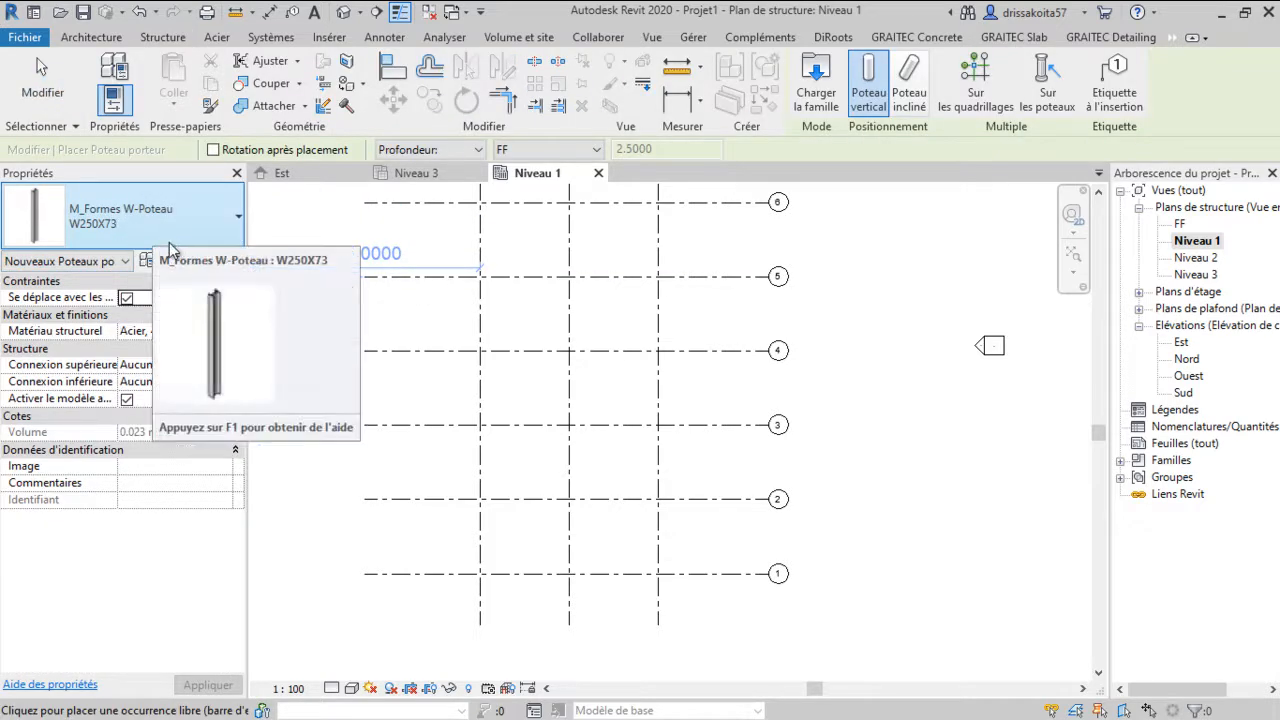
click(195, 262)
click(223, 88)
click(223, 90)
click(268, 56)
click(279, 60)
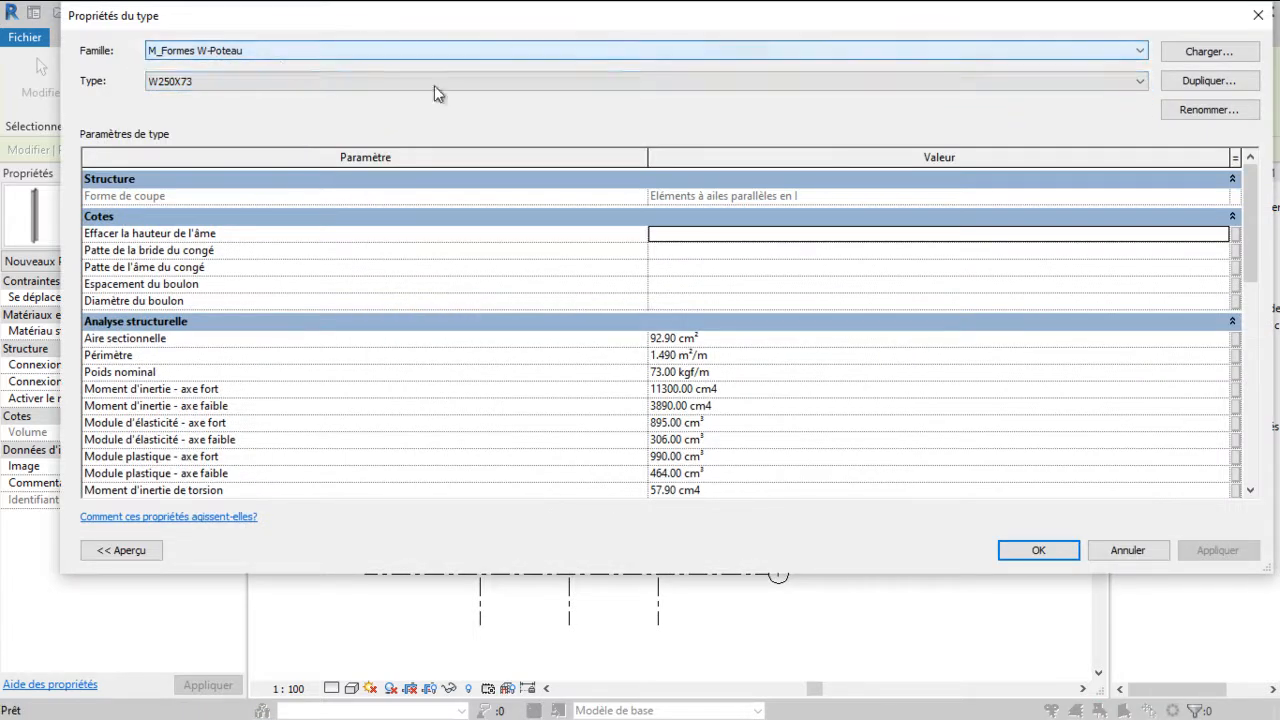
click(1194, 53)
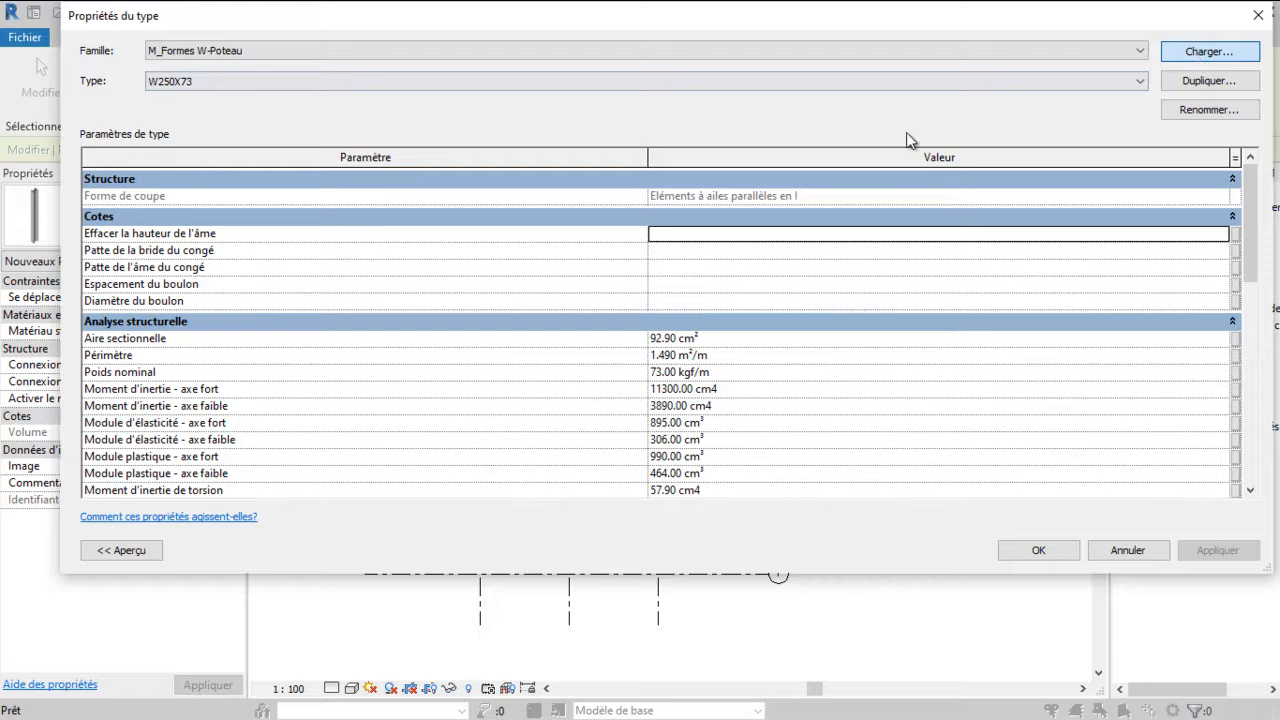
Load the Poteau IPE.rfa family from the France Structure Poteaux Acier library folder
scroll(611, 270, down, 1)
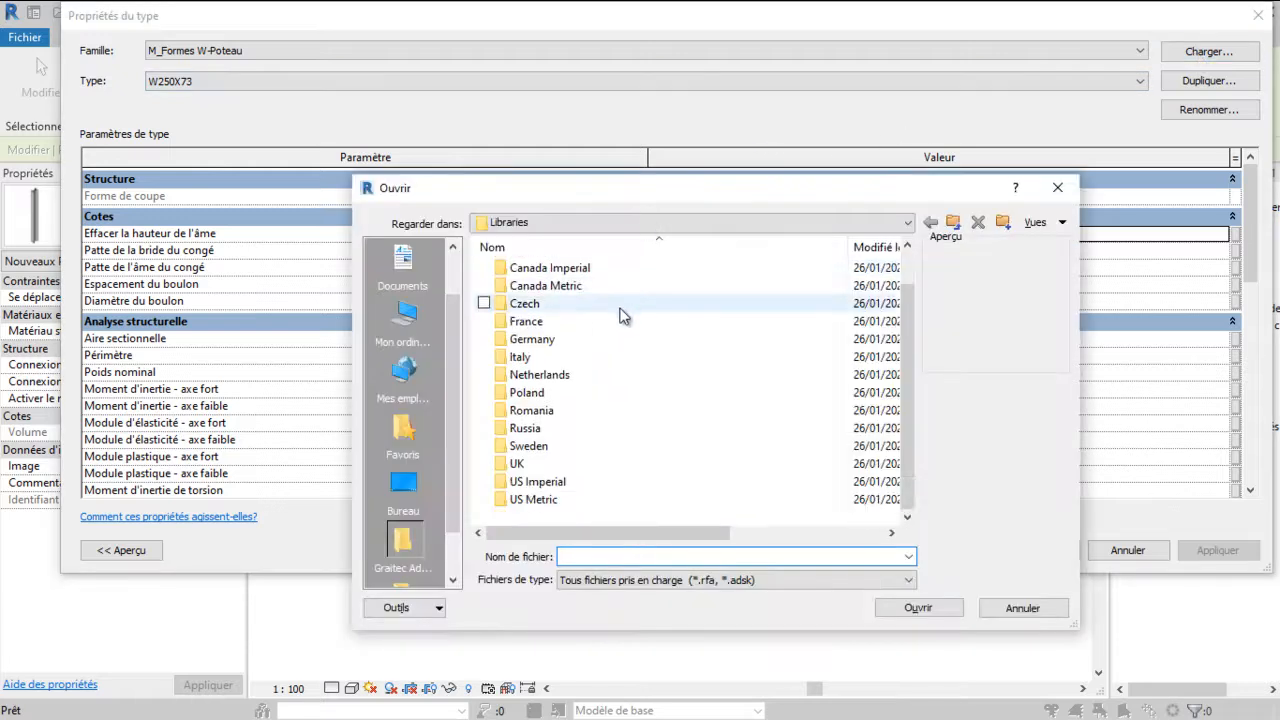
scroll(377, 462, down, 1)
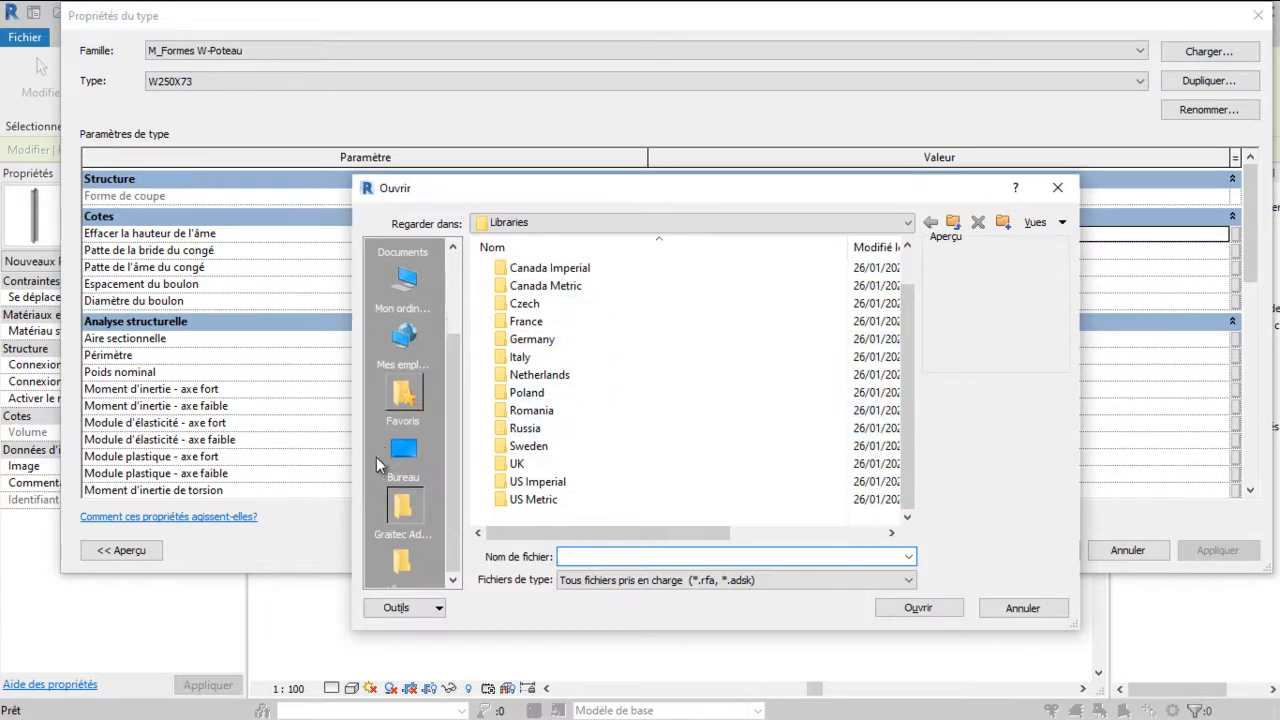
click(415, 533)
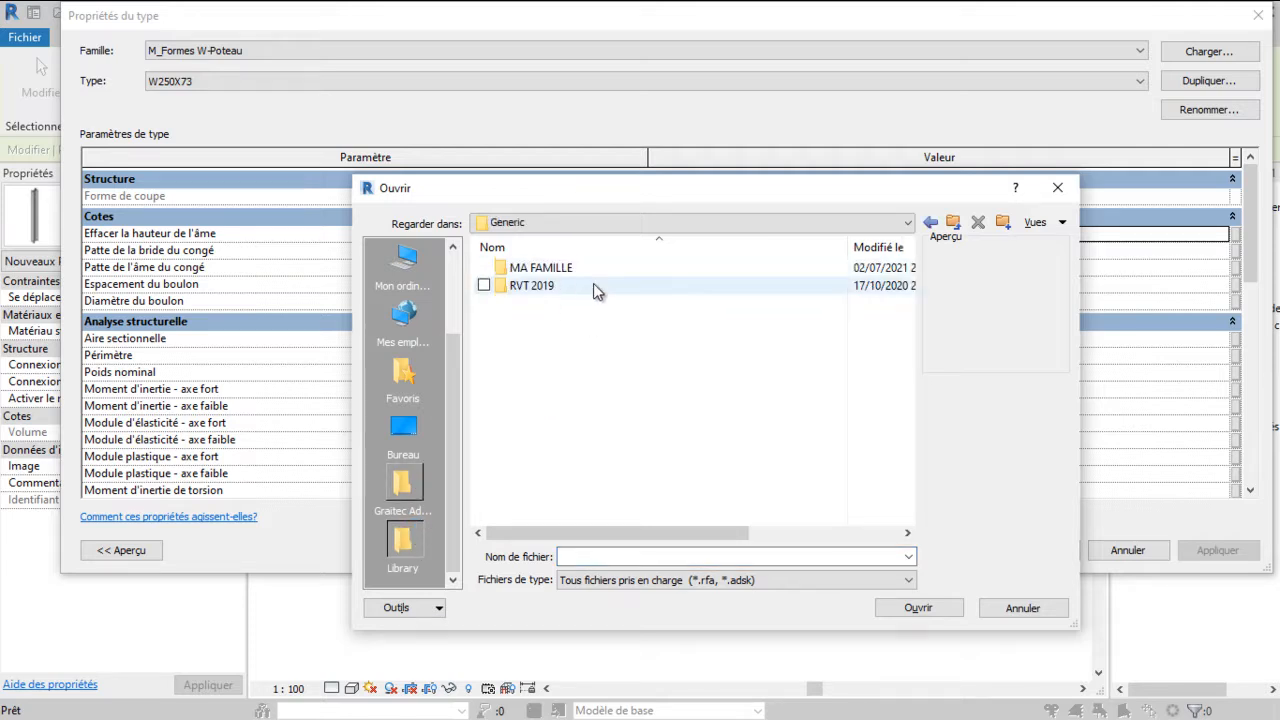
double_click(592, 284)
double_click(593, 284)
double_click(565, 269)
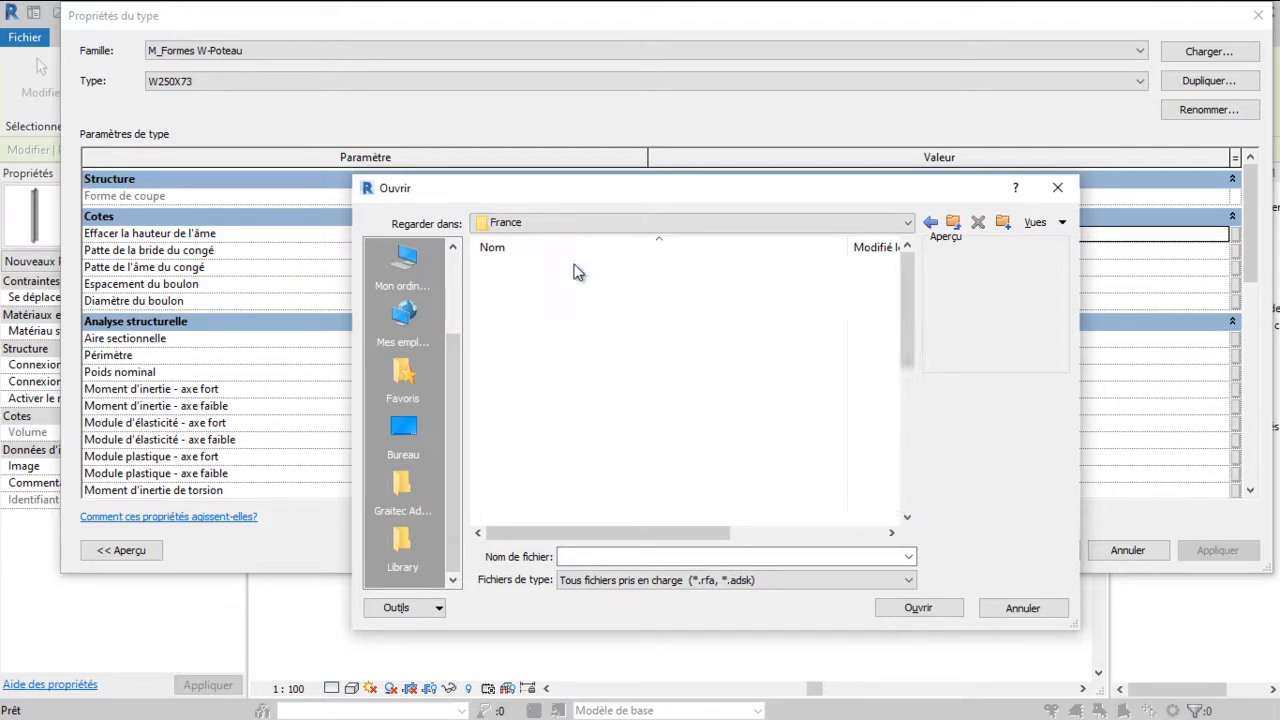
scroll(591, 371, down, 5)
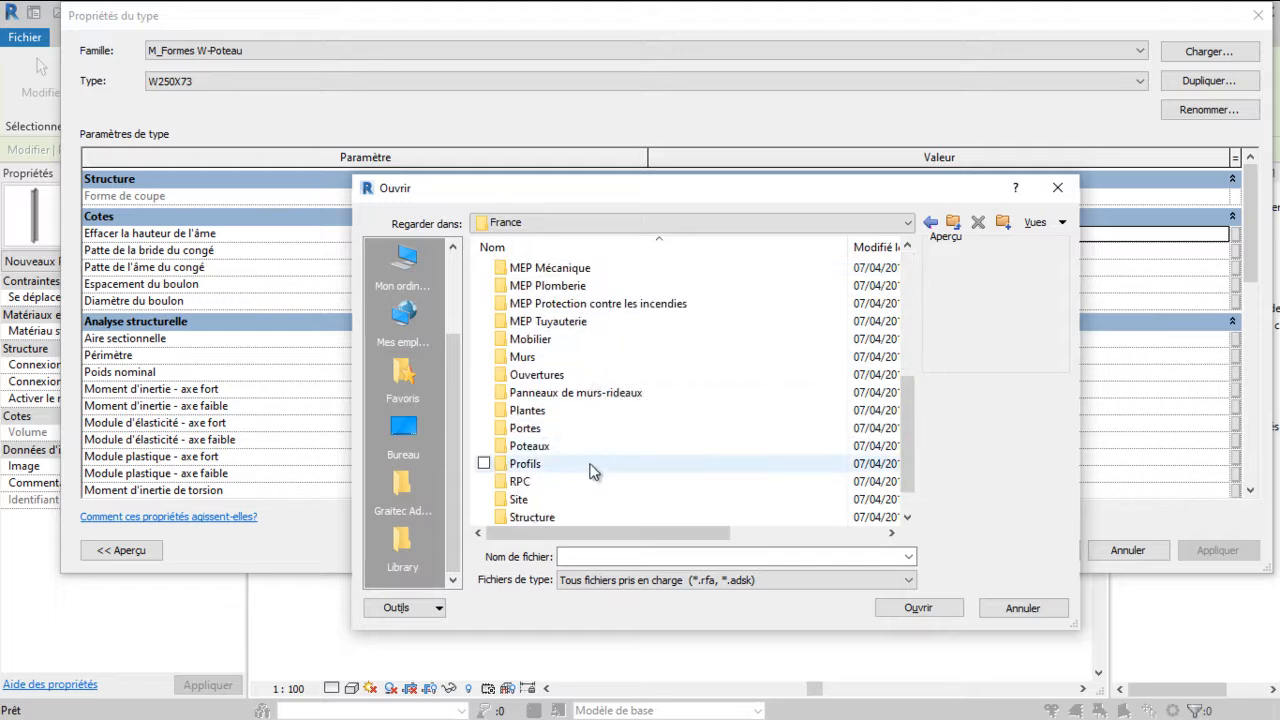
scroll(590, 473, down, 1)
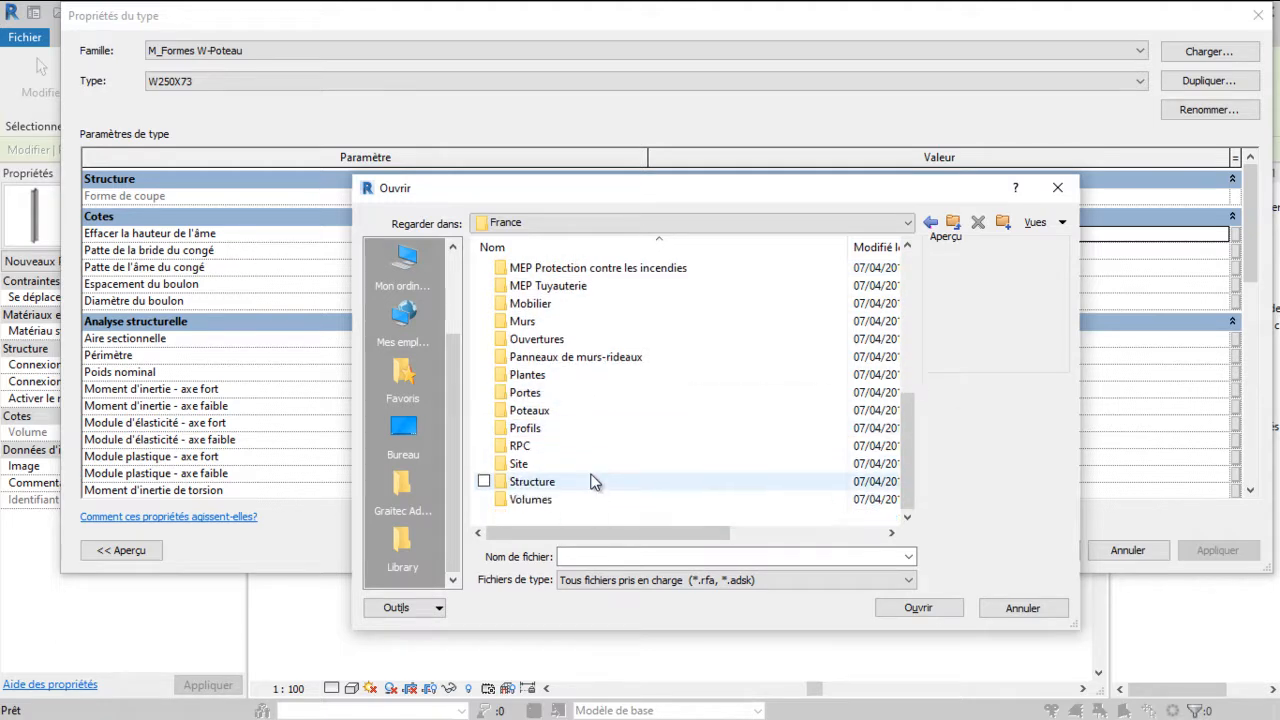
double_click(591, 480)
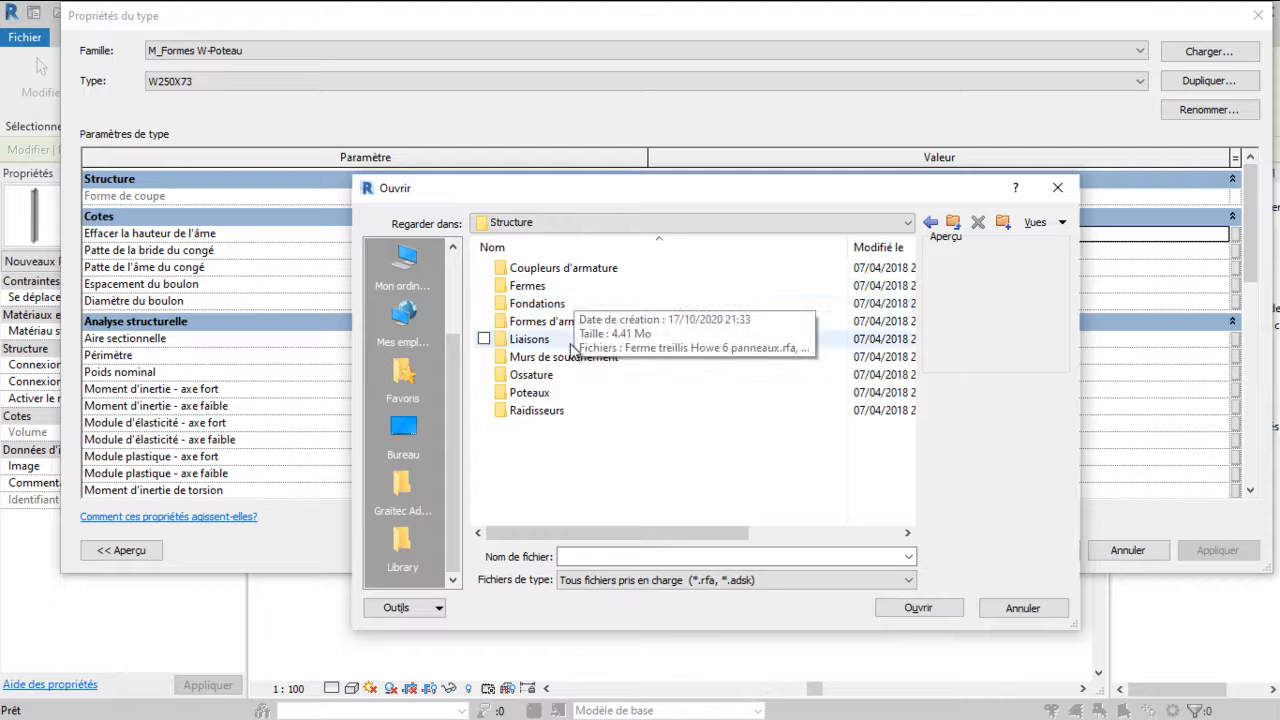
double_click(558, 393)
double_click(578, 268)
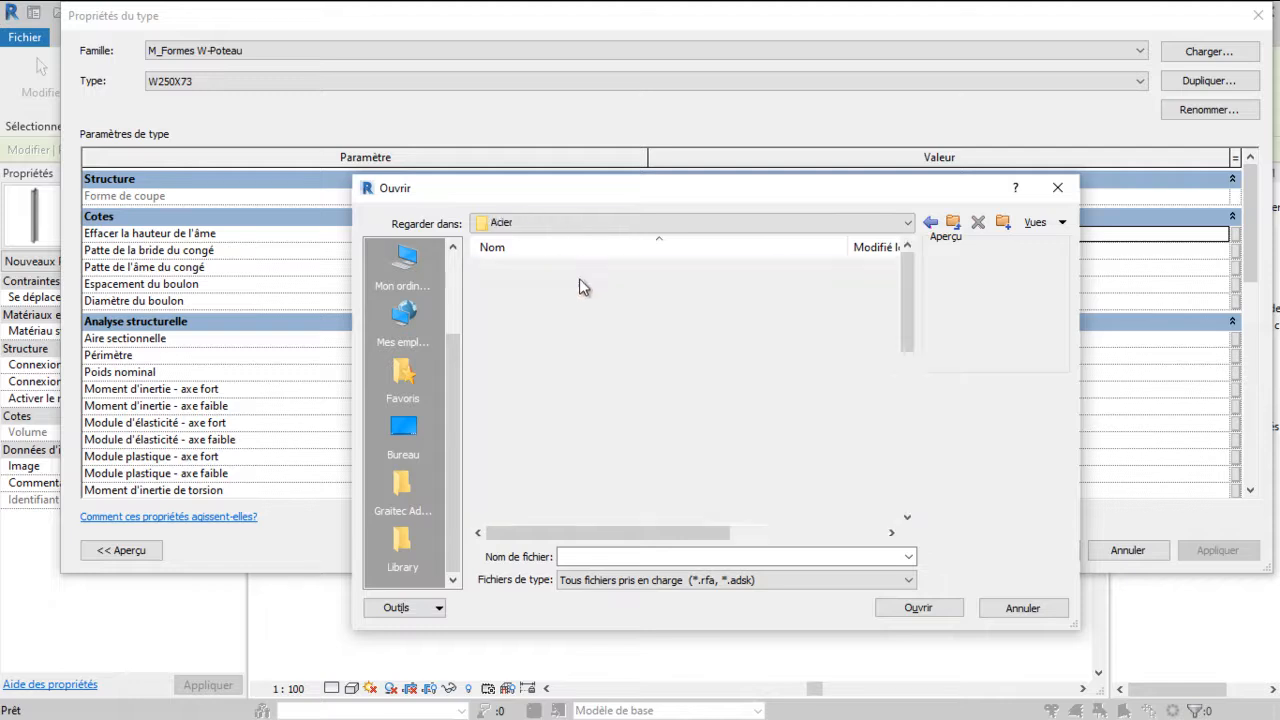
scroll(582, 375, down, 2)
scroll(582, 377, up, 1)
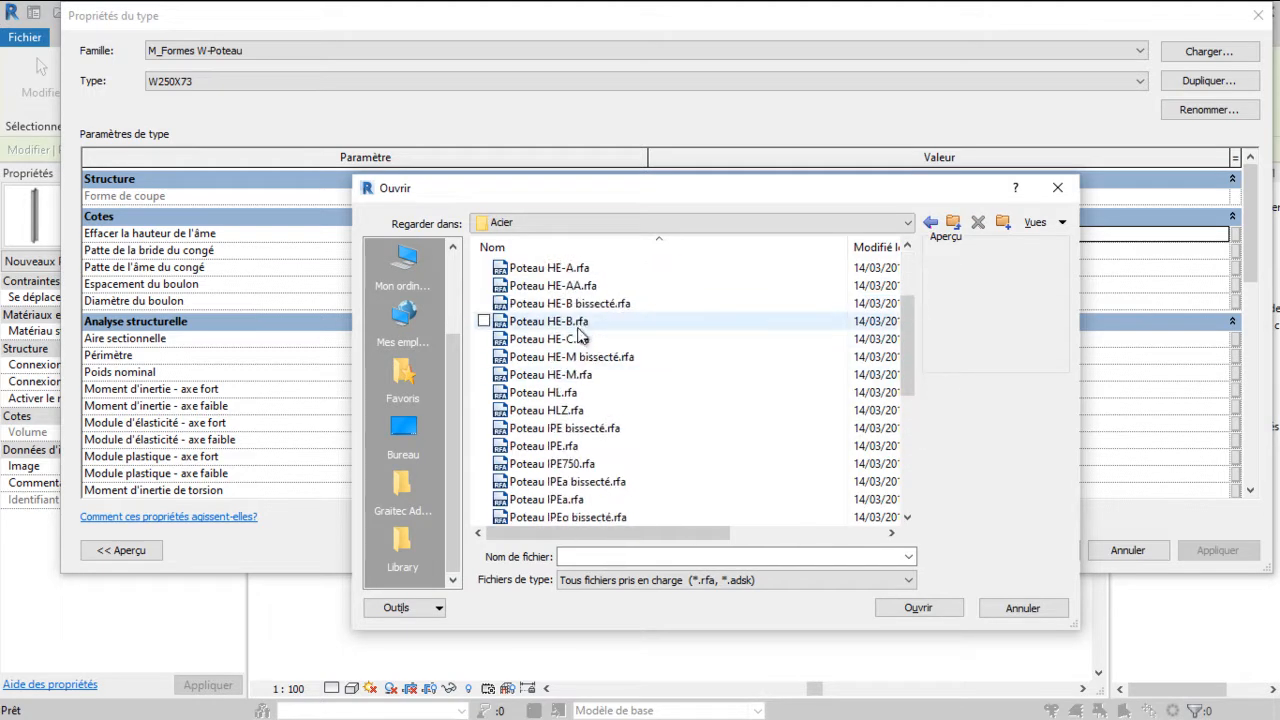
scroll(583, 400, down, 2)
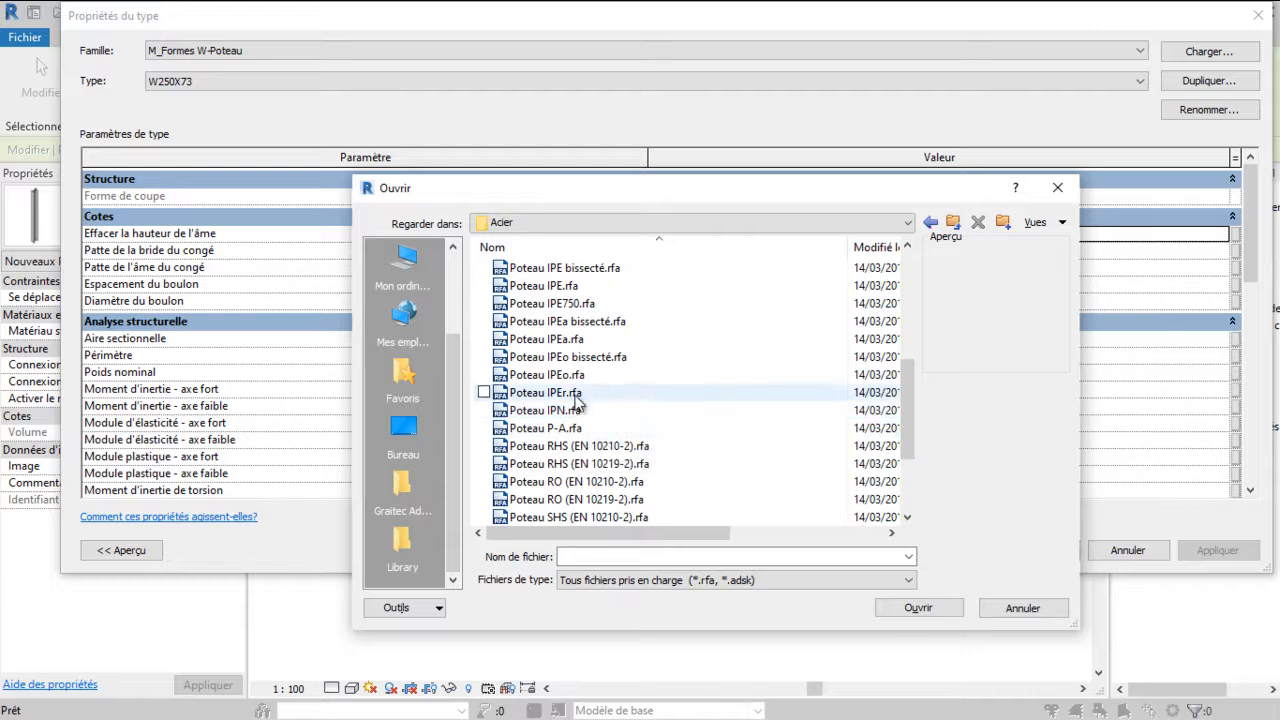
click(576, 396)
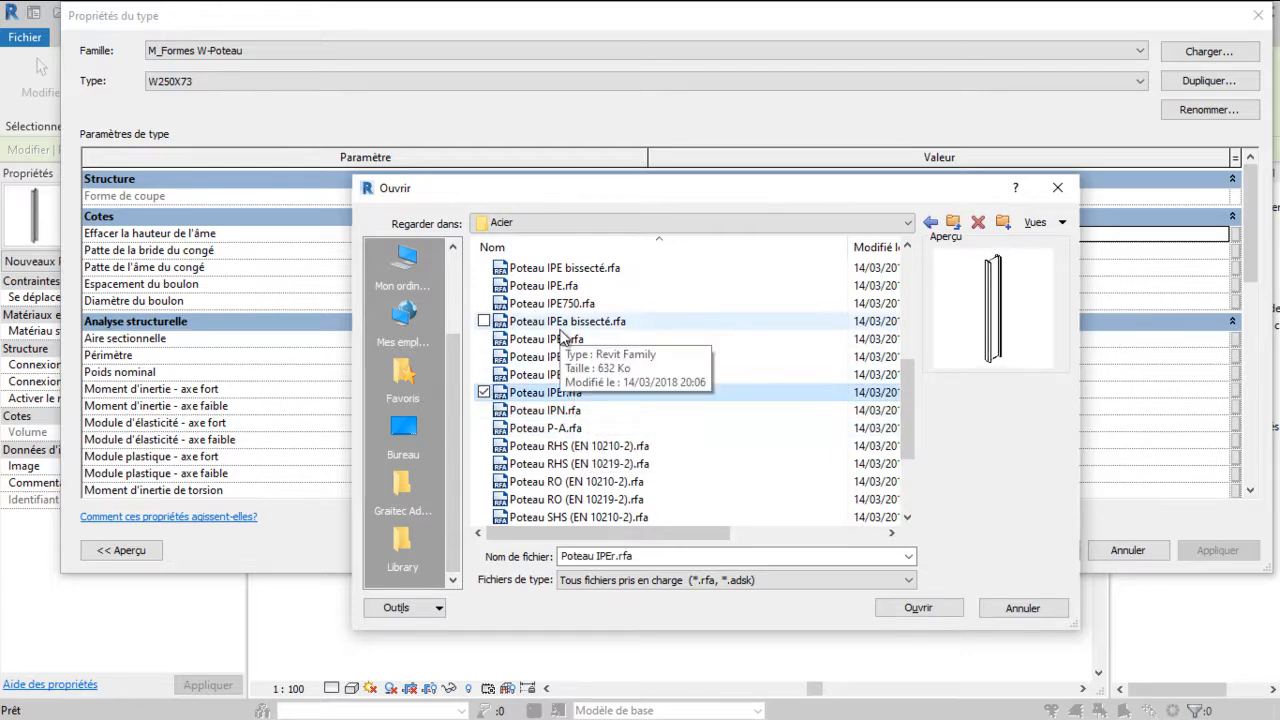
click(931, 606)
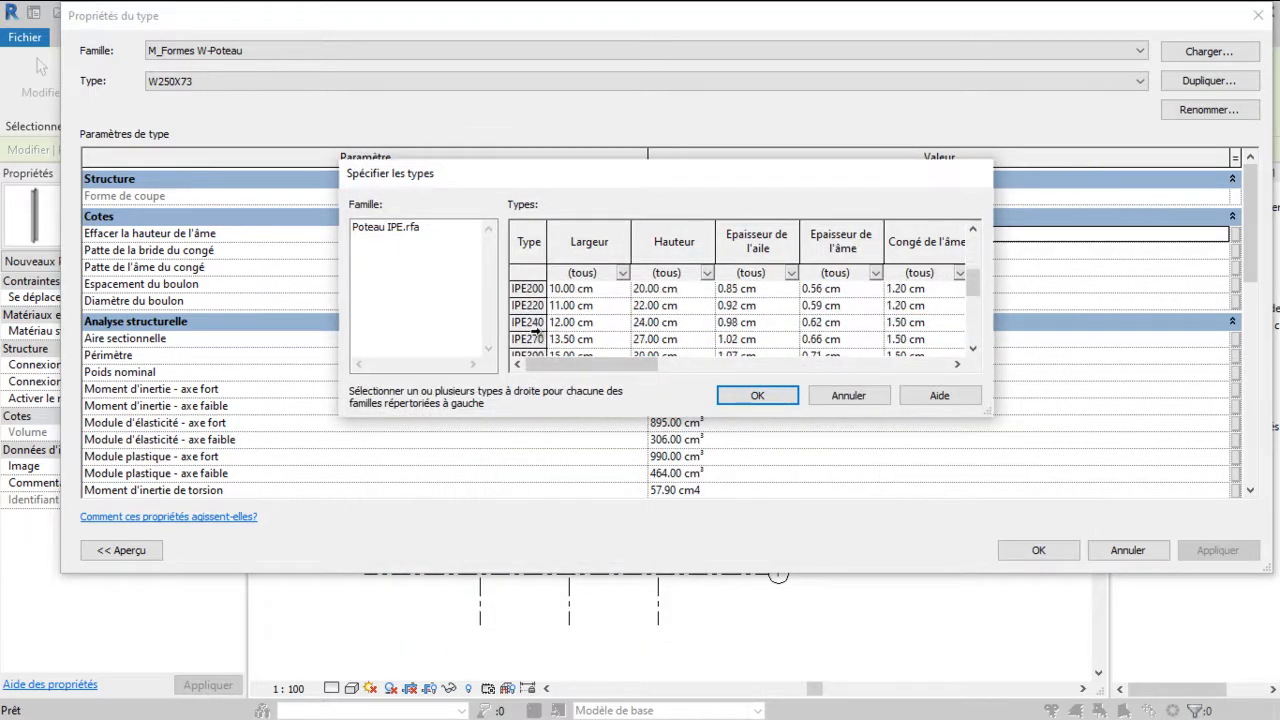
Pick the IPE270 type for the loaded family and apply it as the column type
click(537, 339)
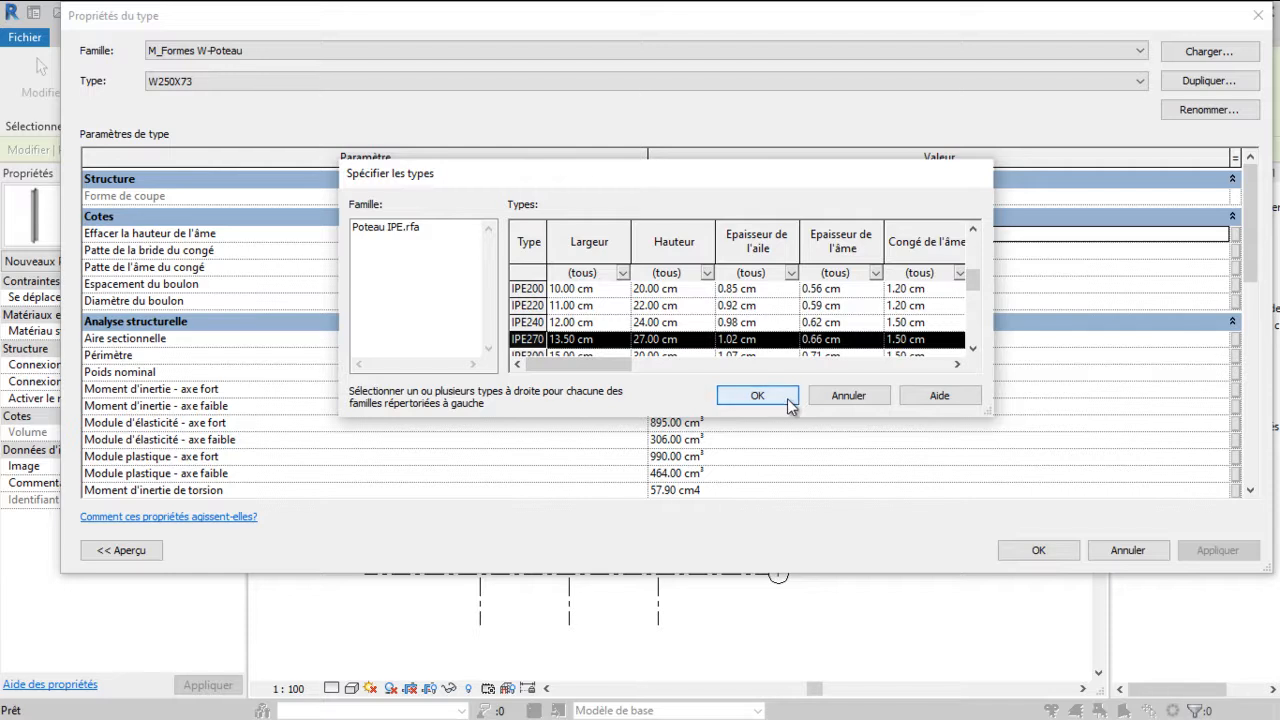
click(757, 396)
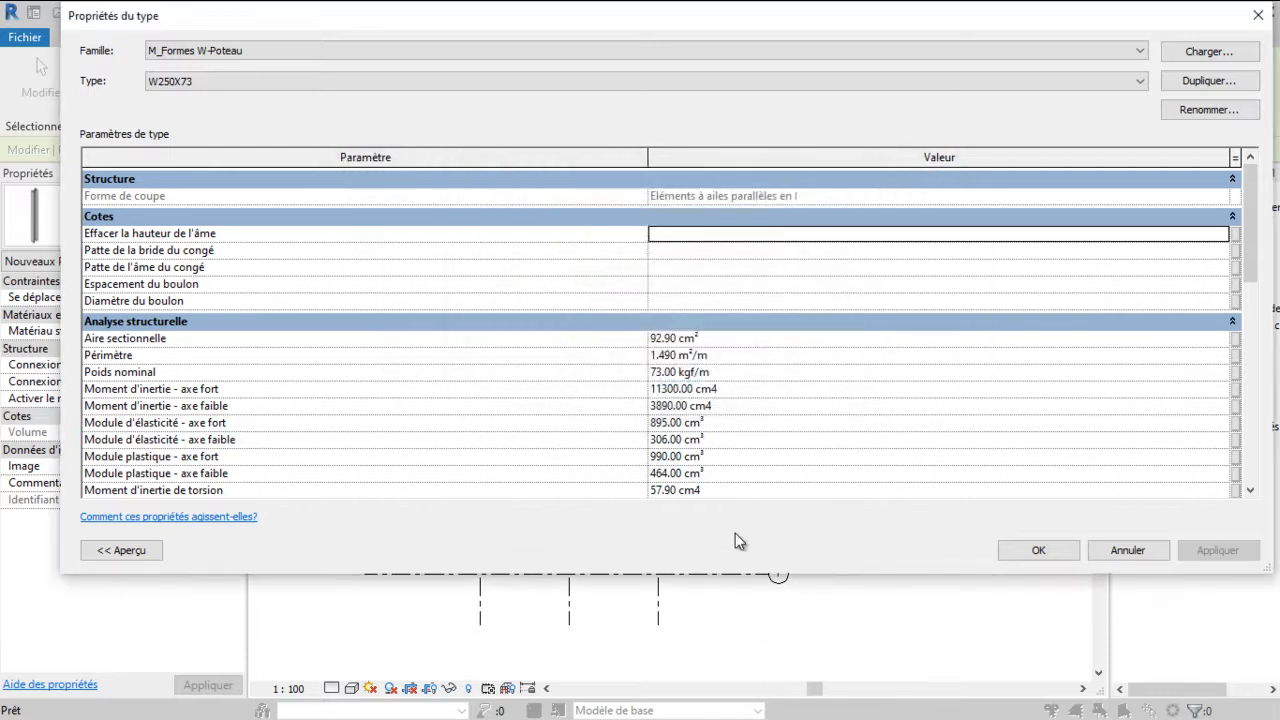
key(super)
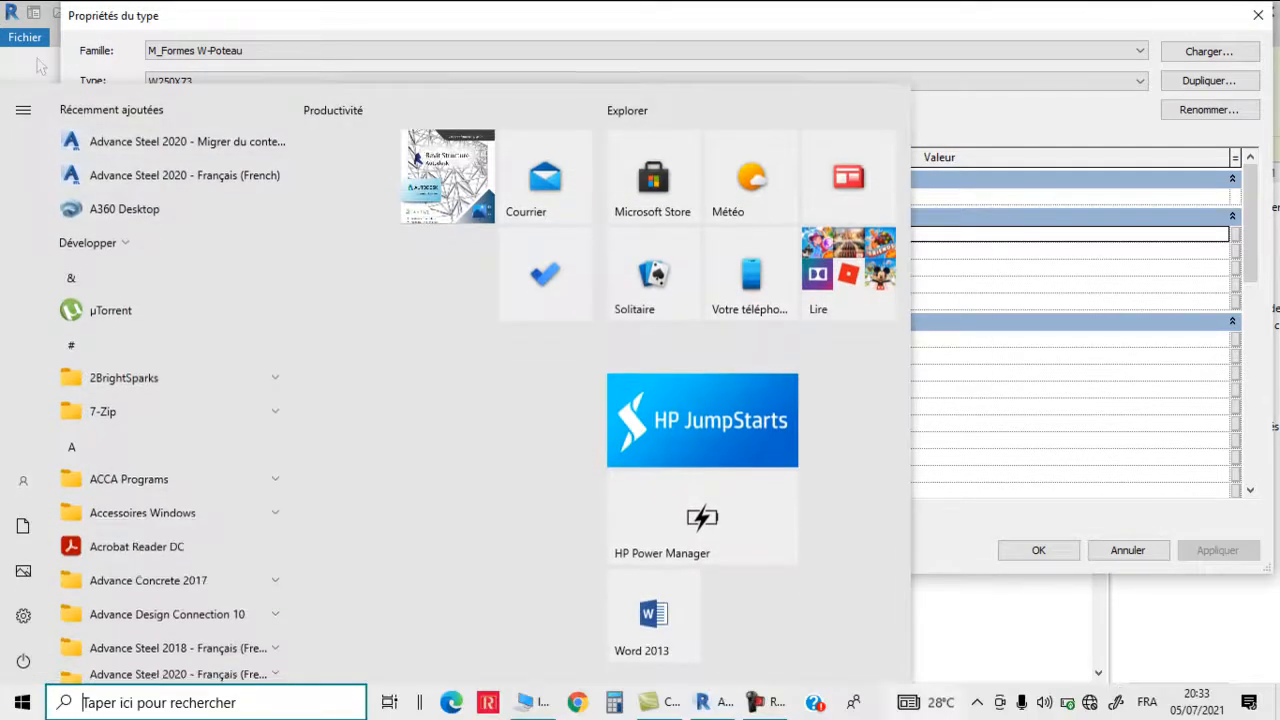
click(776, 705)
click(940, 372)
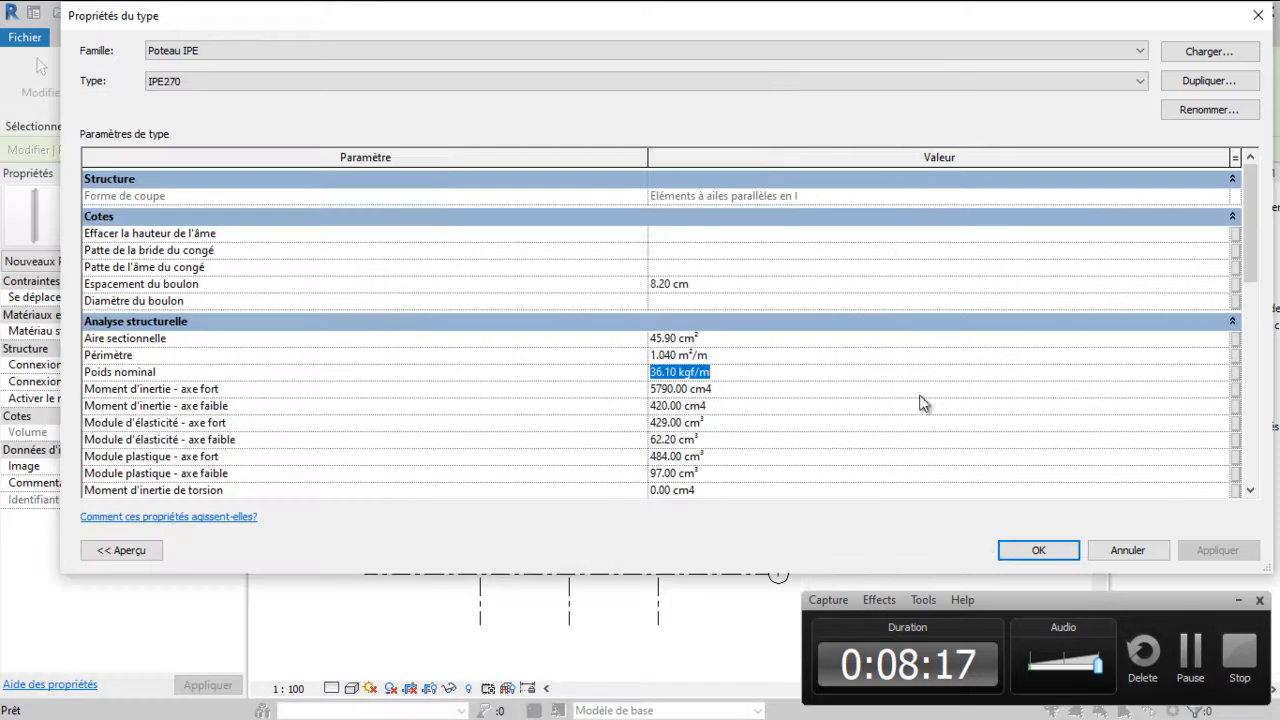
click(1010, 552)
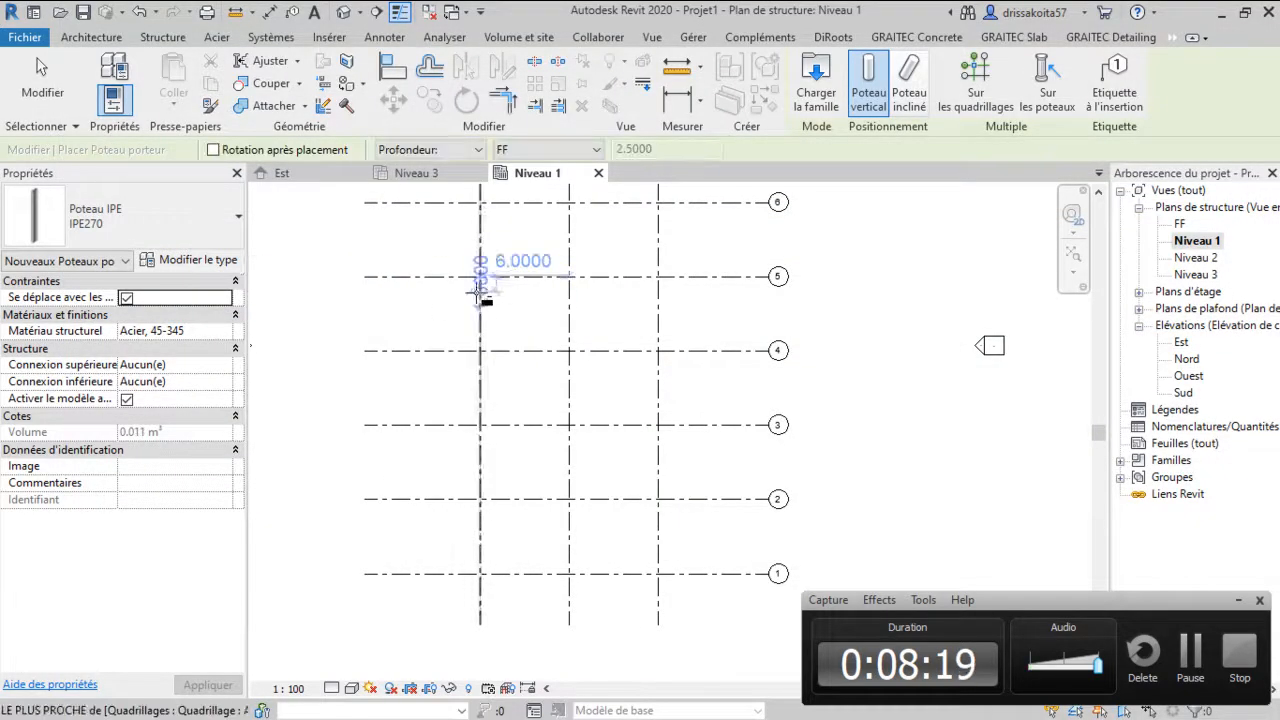
scroll(514, 600, up, 4)
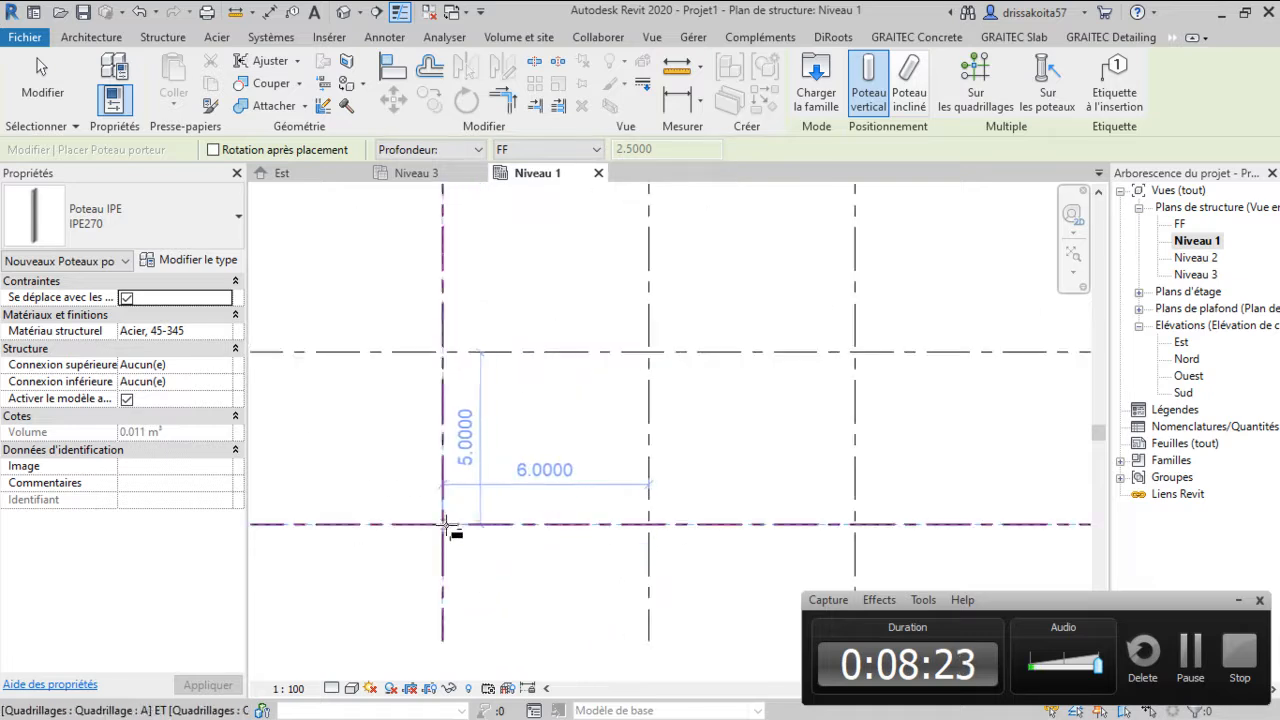
Set the column placement to height up to Niveau 2 and place a column at the A-1 grid intersection
scroll(451, 530, up, 2)
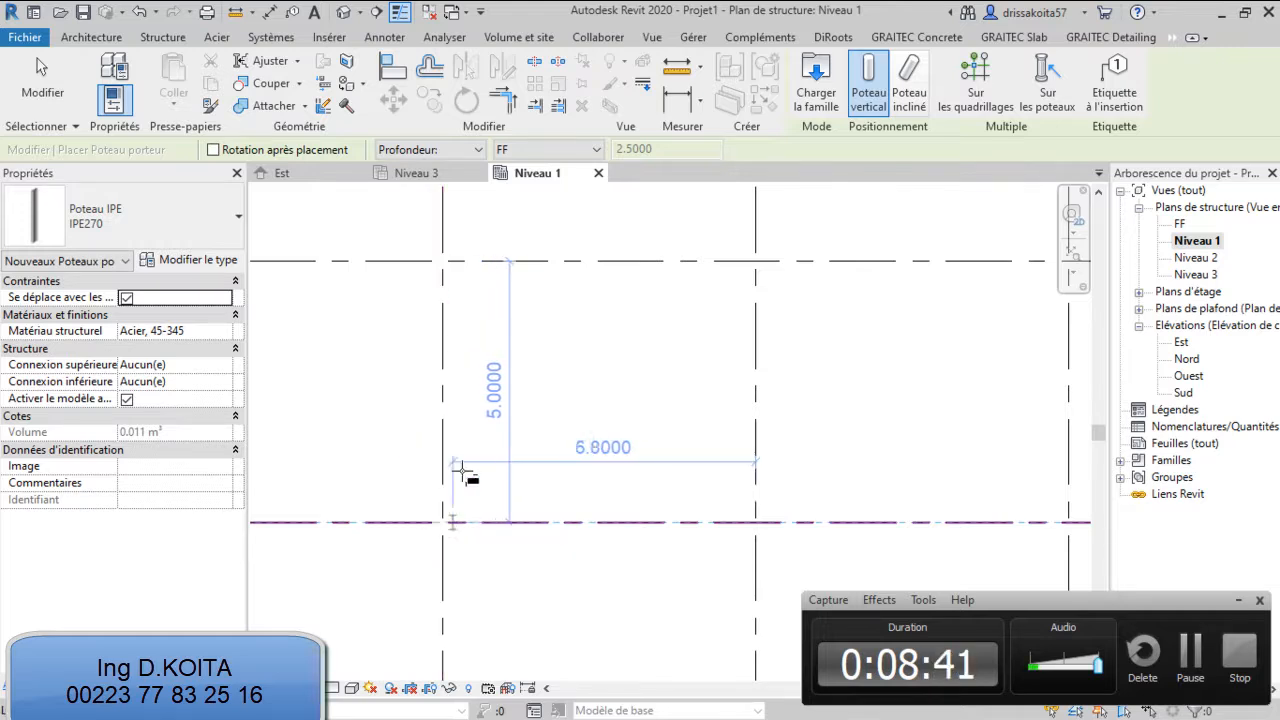
click(477, 151)
click(415, 180)
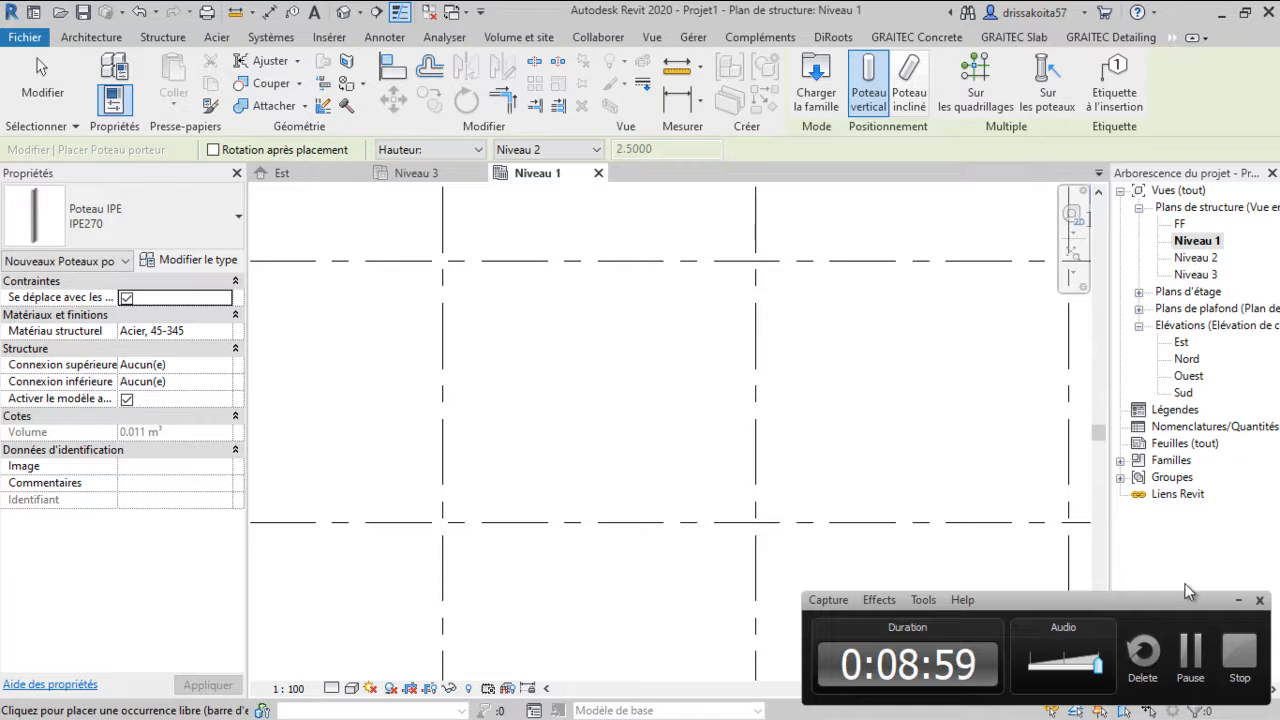
scroll(443, 521, up, 2)
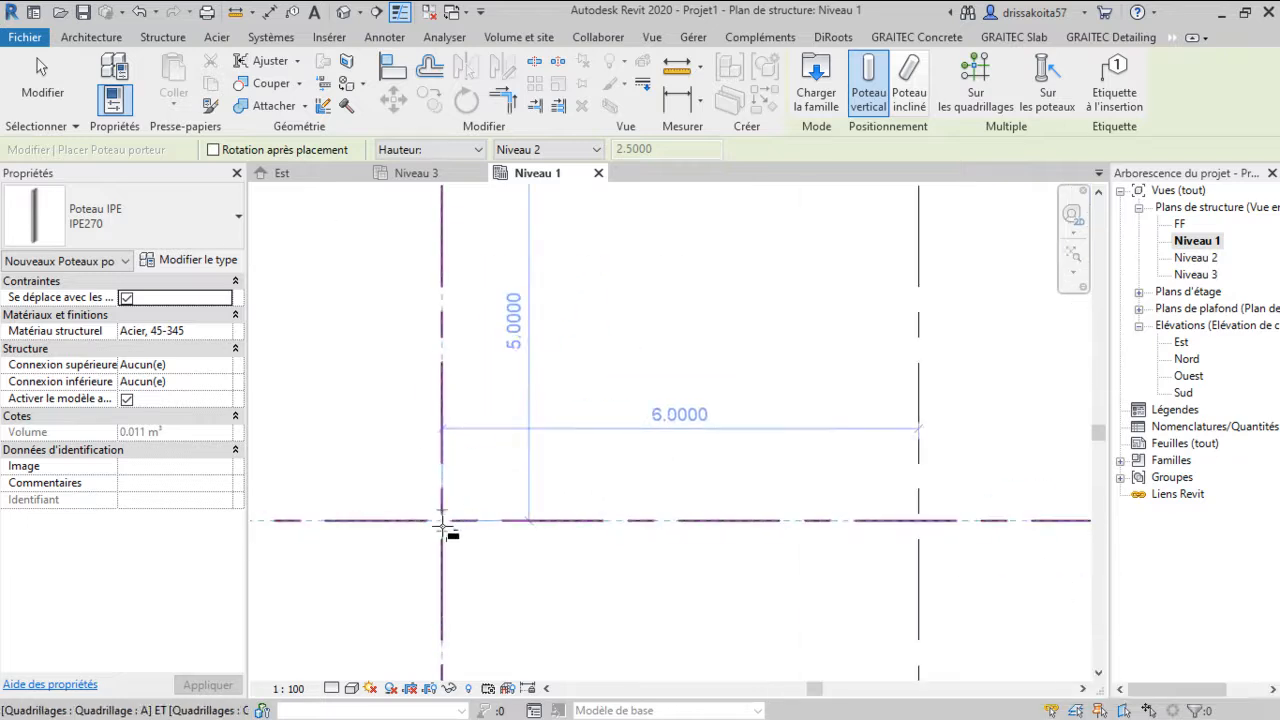
click(443, 521)
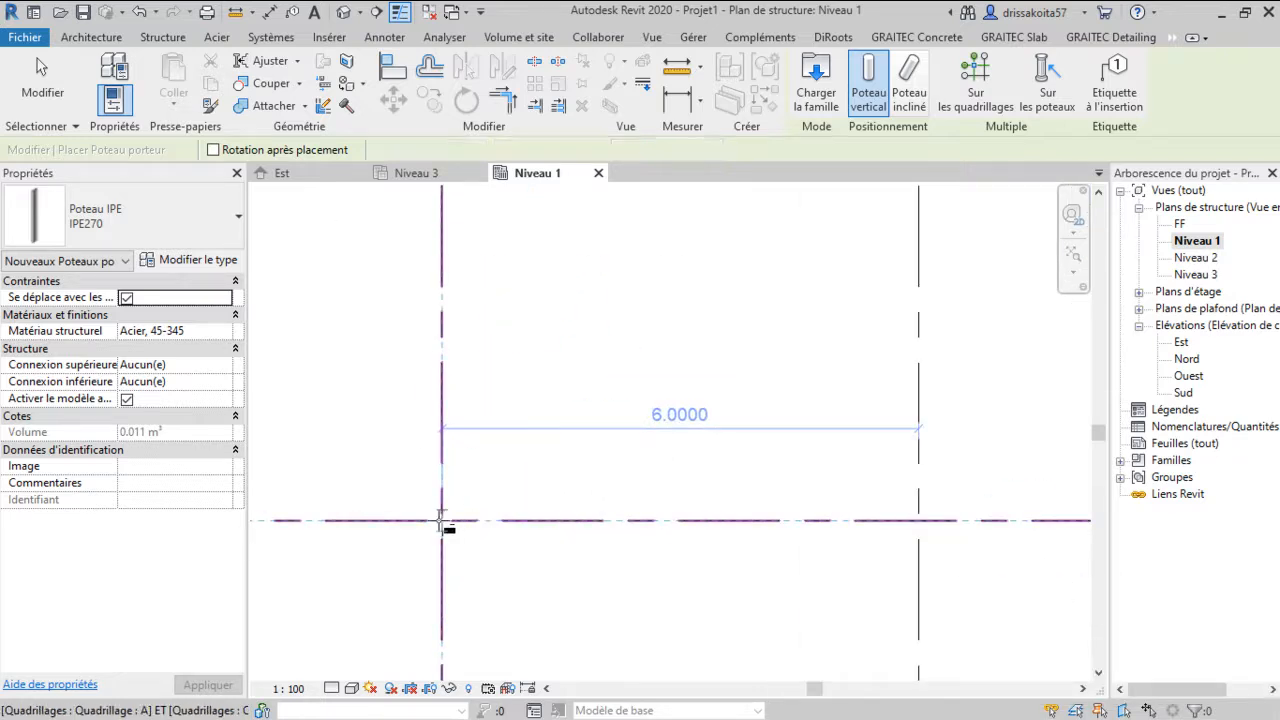
Place a second IPE270 column at the C-1 grid intersection and leave the column tool
scroll(443, 521, down, 1)
scroll(668, 510, down, 1)
click(998, 517)
scroll(563, 557, up, 2)
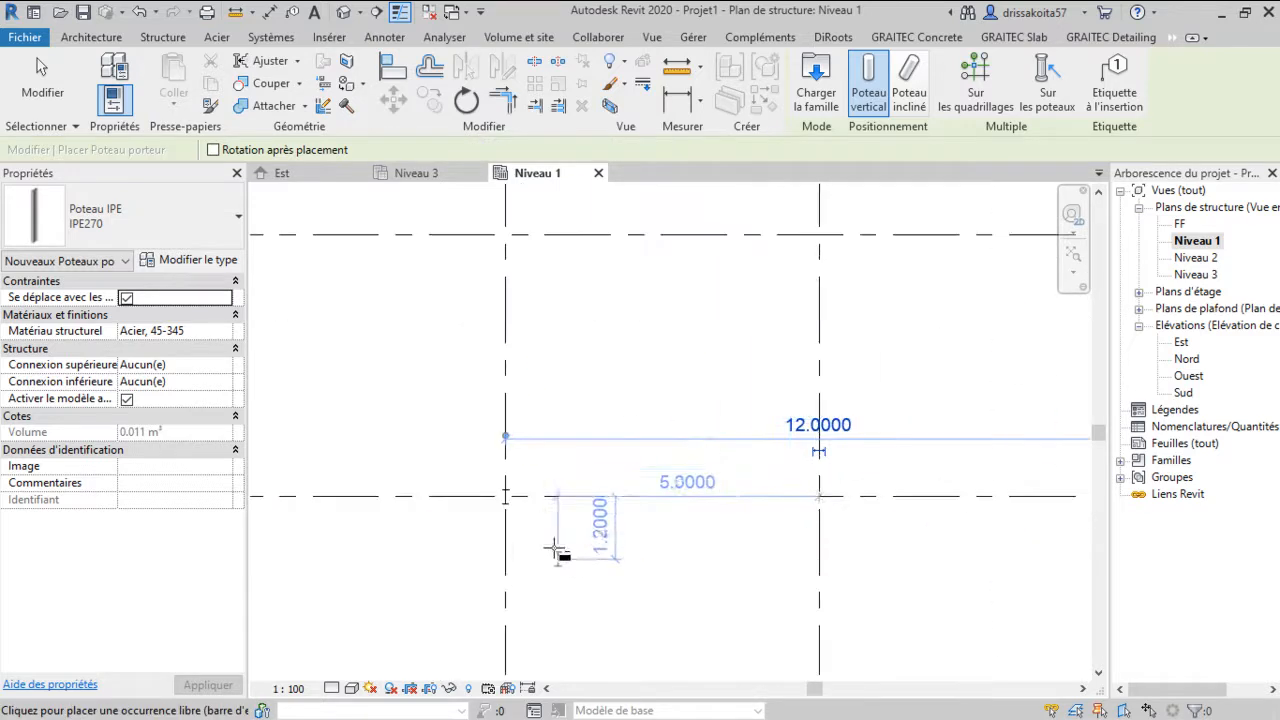
key(Escape)
key(Escape)
Rotate the column at grid A-1 by 90 degrees about its centre
scroll(508, 501, down, 1)
click(508, 501)
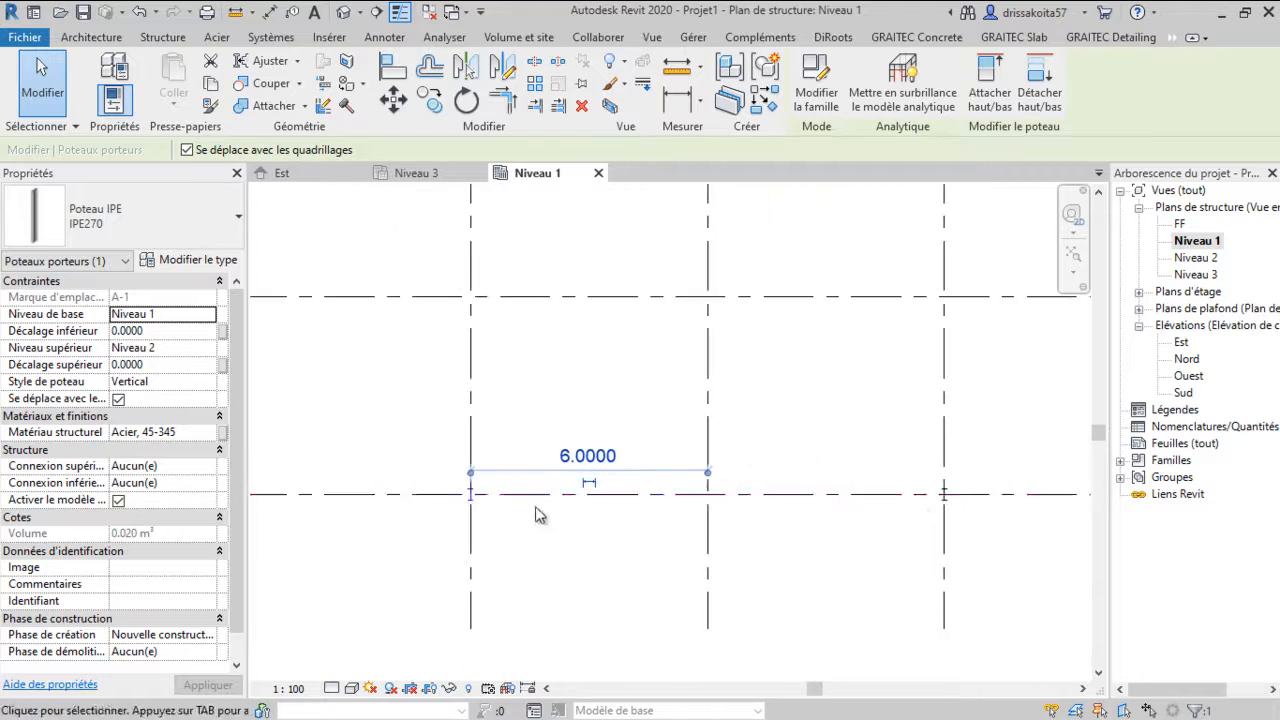
scroll(520, 514, up, 3)
scroll(440, 478, up, 1)
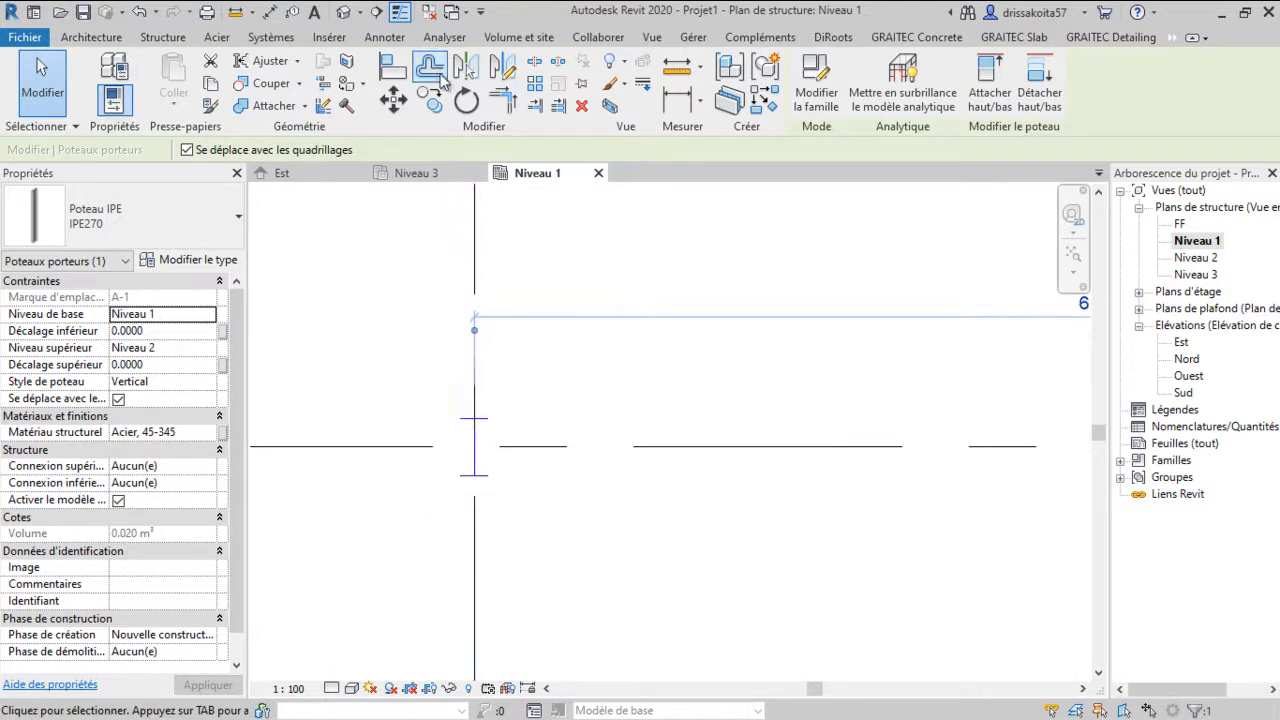
click(466, 101)
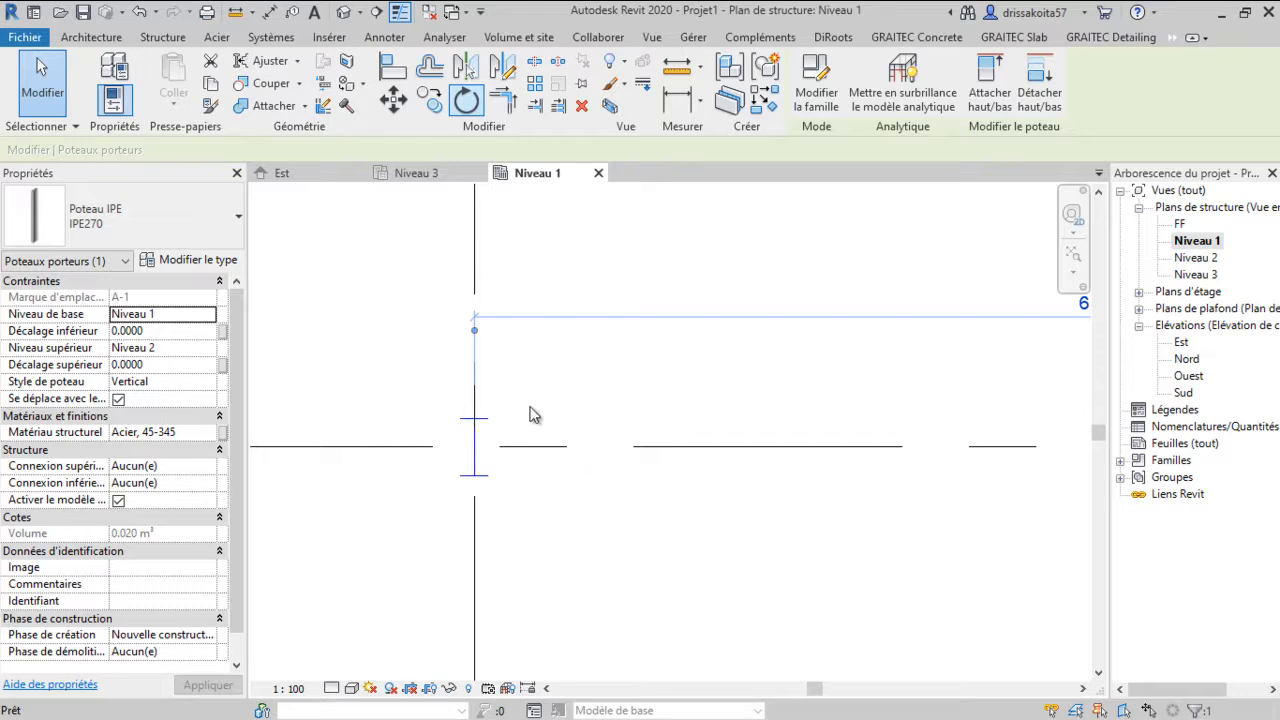
click(657, 446)
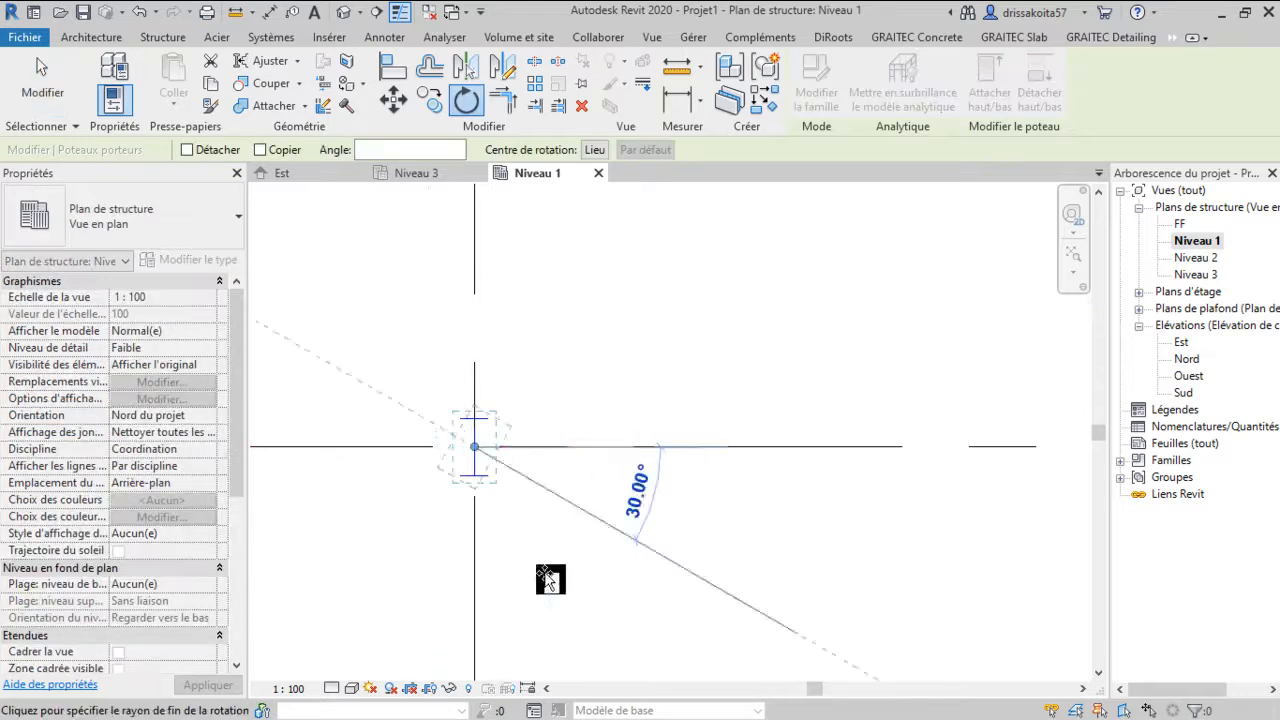
click(479, 606)
scroll(457, 457, down, 2)
middle_drag(609, 477, 489, 451)
scroll(634, 440, down, 1)
scroll(800, 438, down, 1)
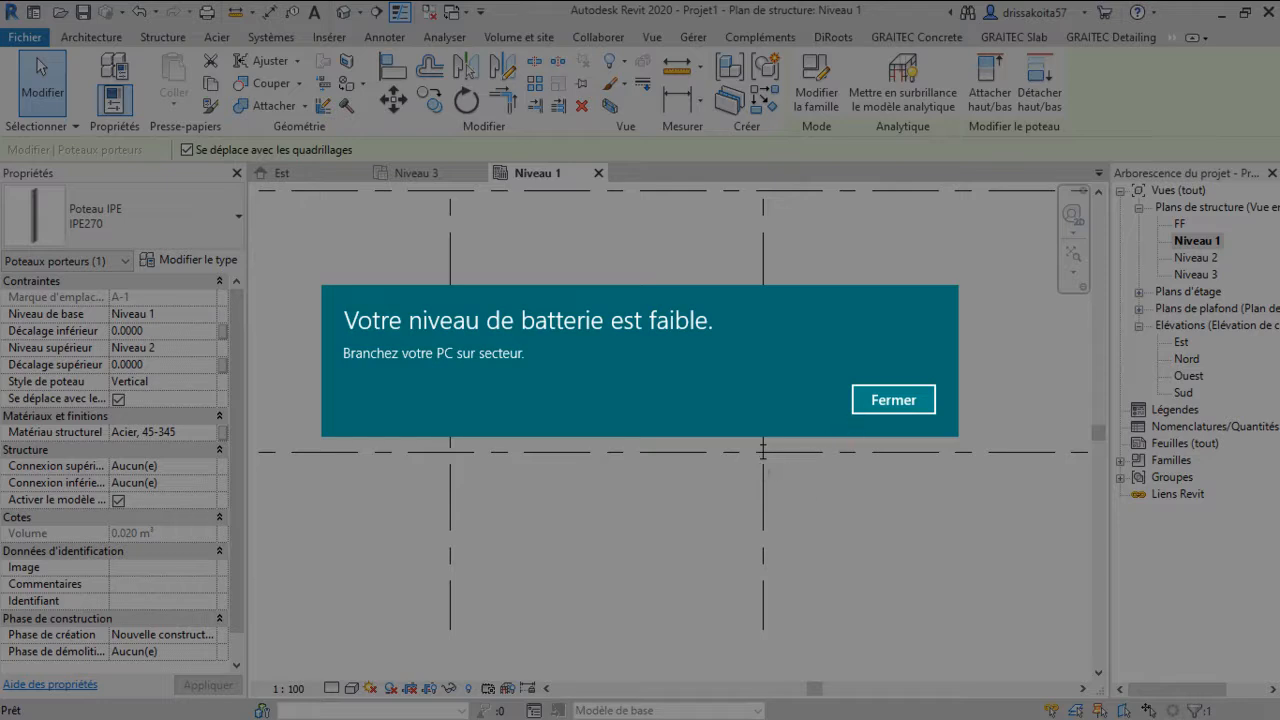
key(super)
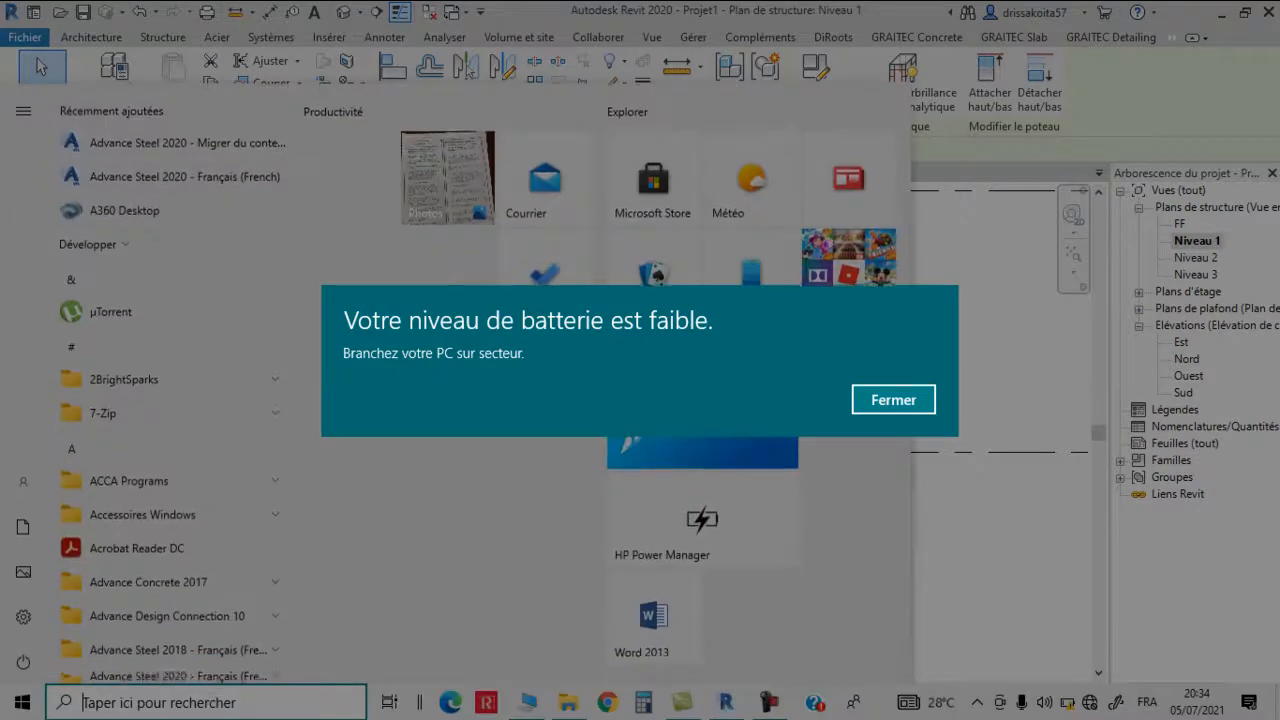
click(875, 396)
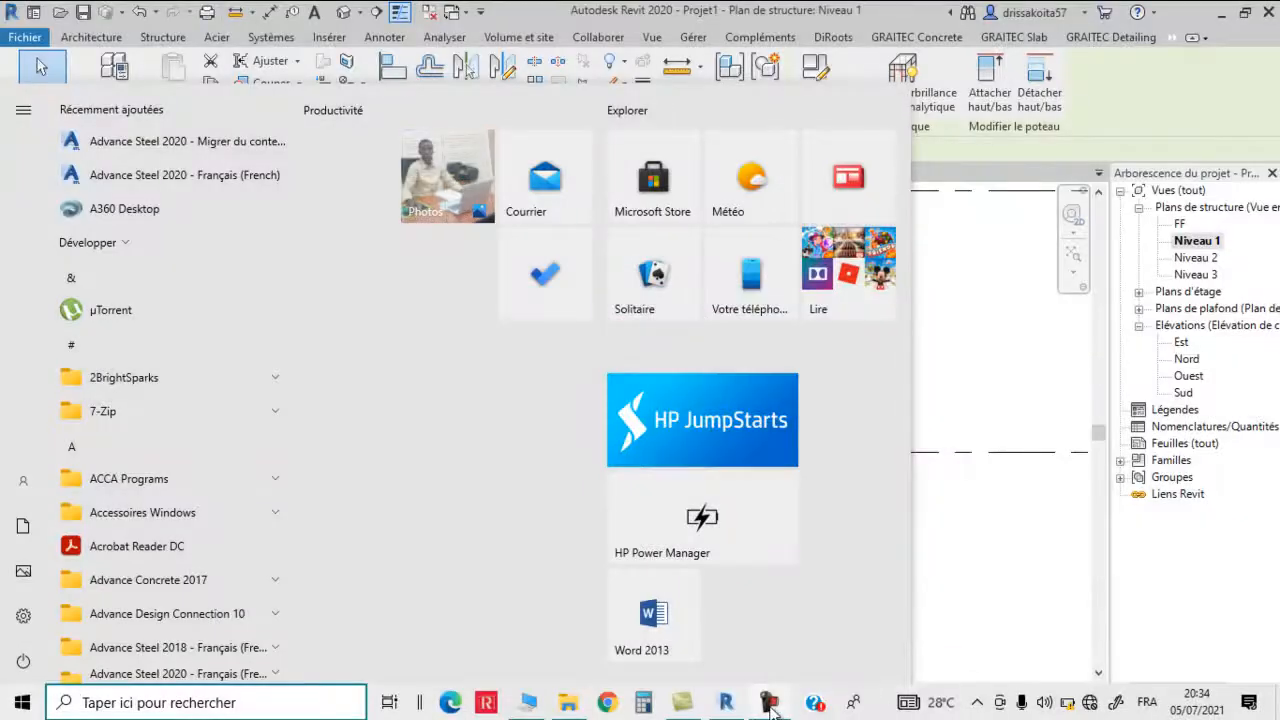
click(774, 705)
click(1198, 664)
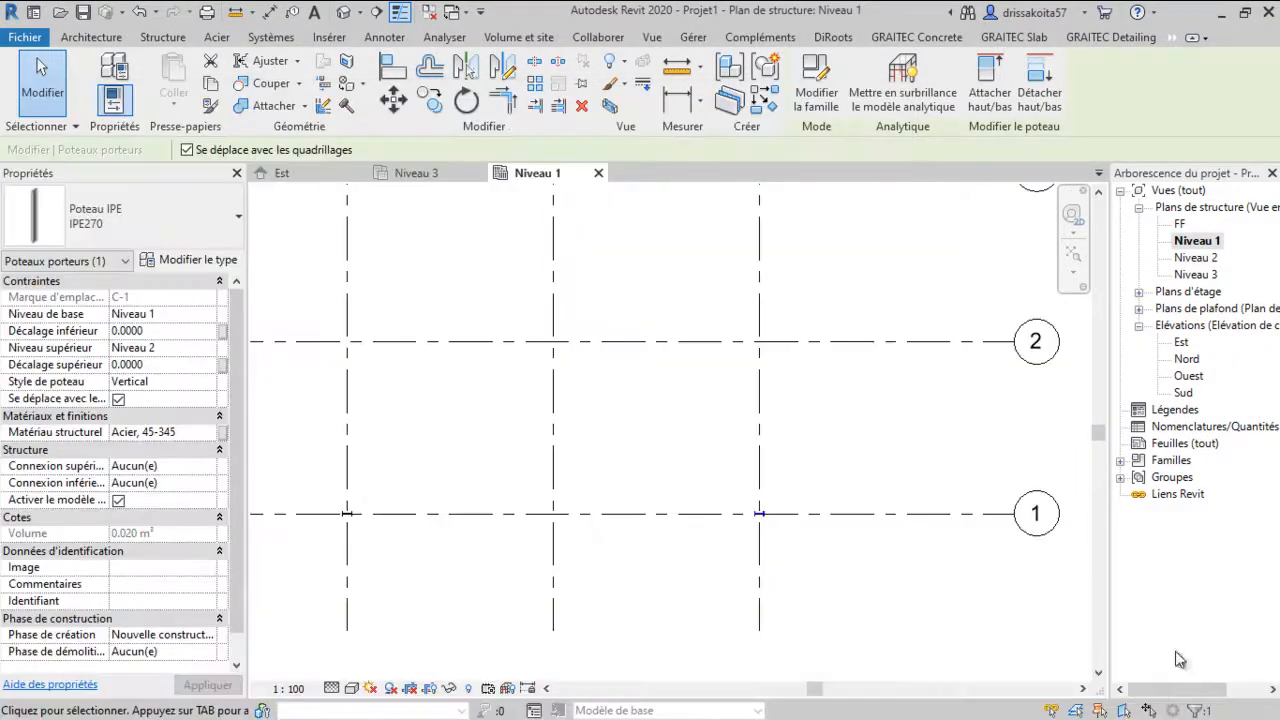
scroll(610, 405, down, 2)
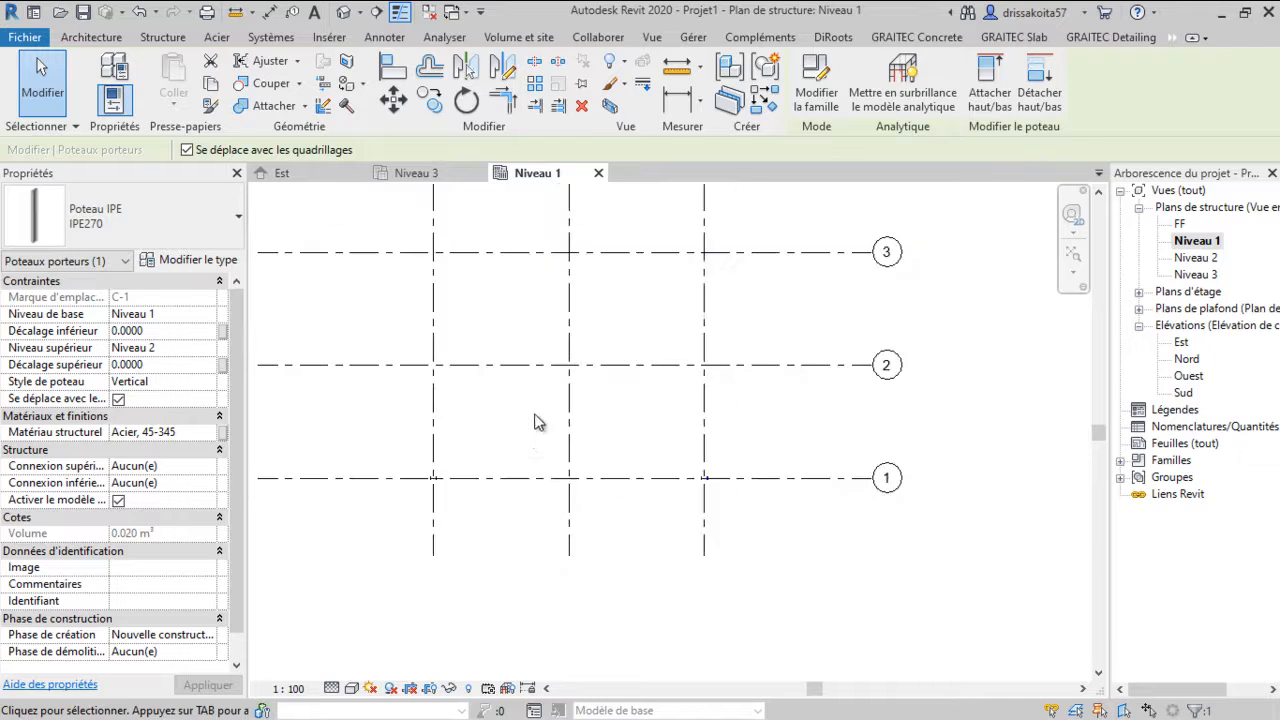
scroll(535, 455, up, 2)
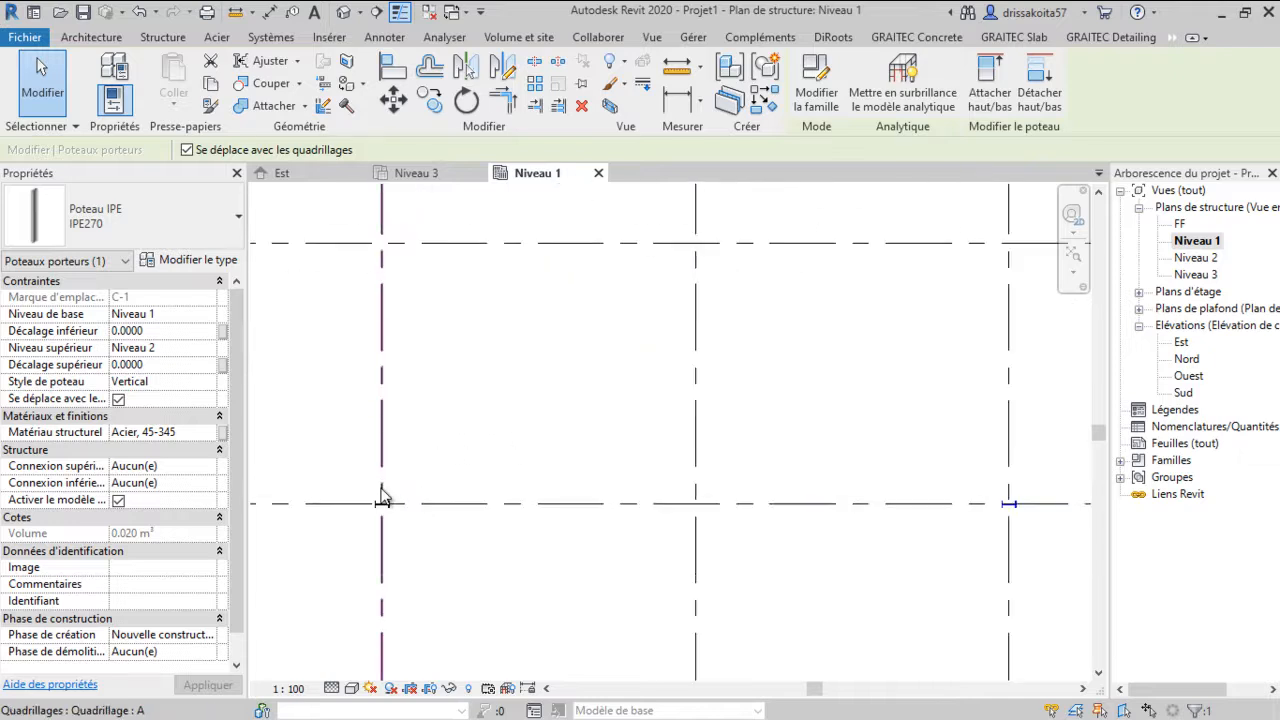
scroll(361, 505, up, 2)
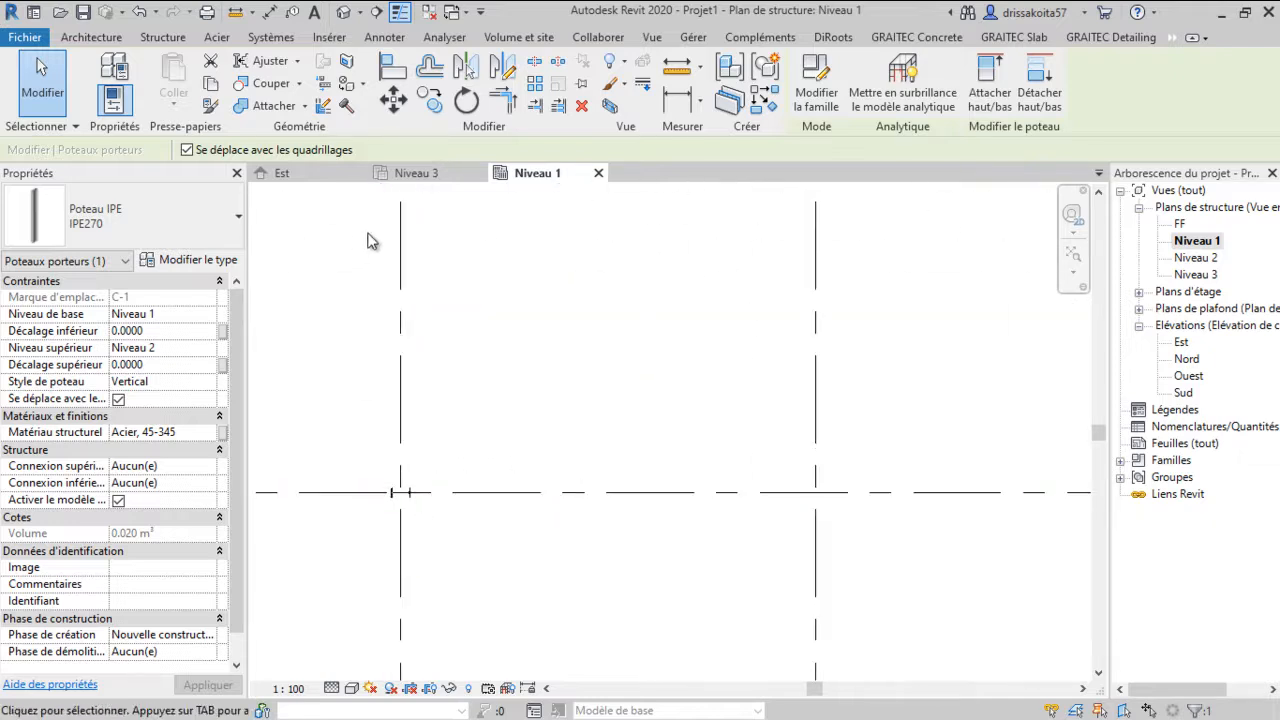
scroll(369, 460, down, 1)
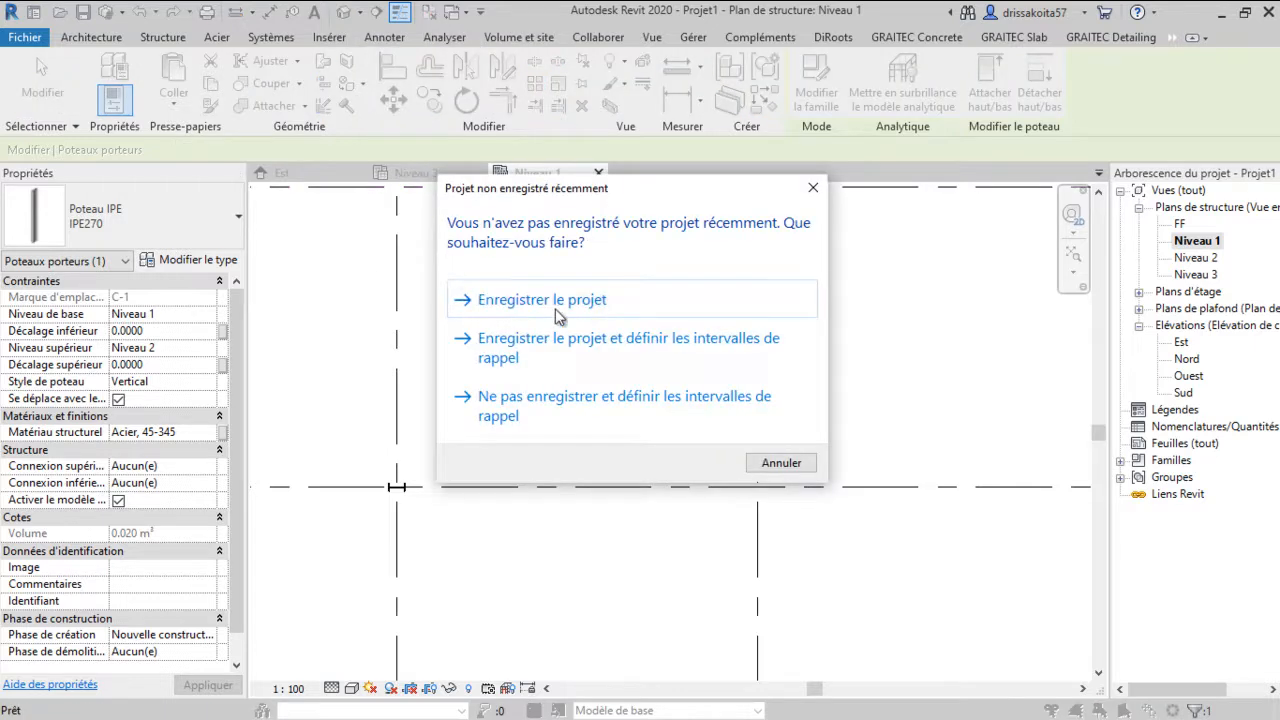
Start saving the project and browse the save dialog to the CHARPENTE folder
click(554, 309)
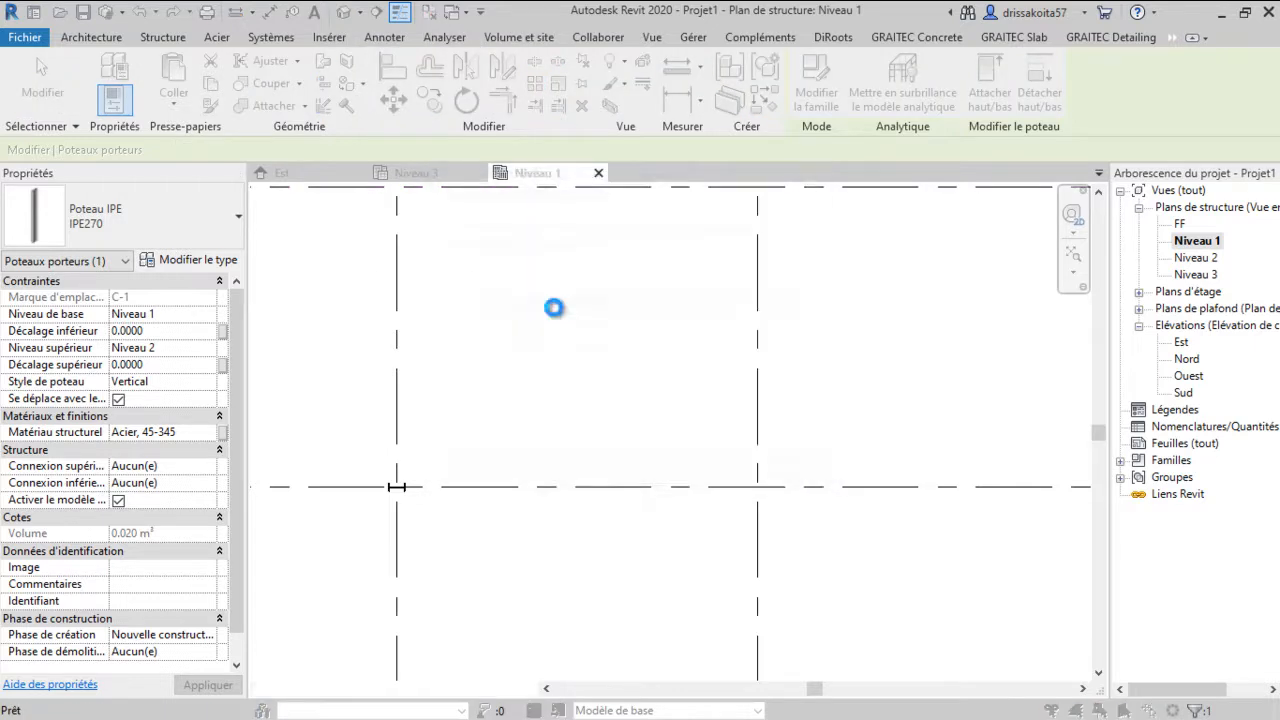
scroll(495, 277, down, 5)
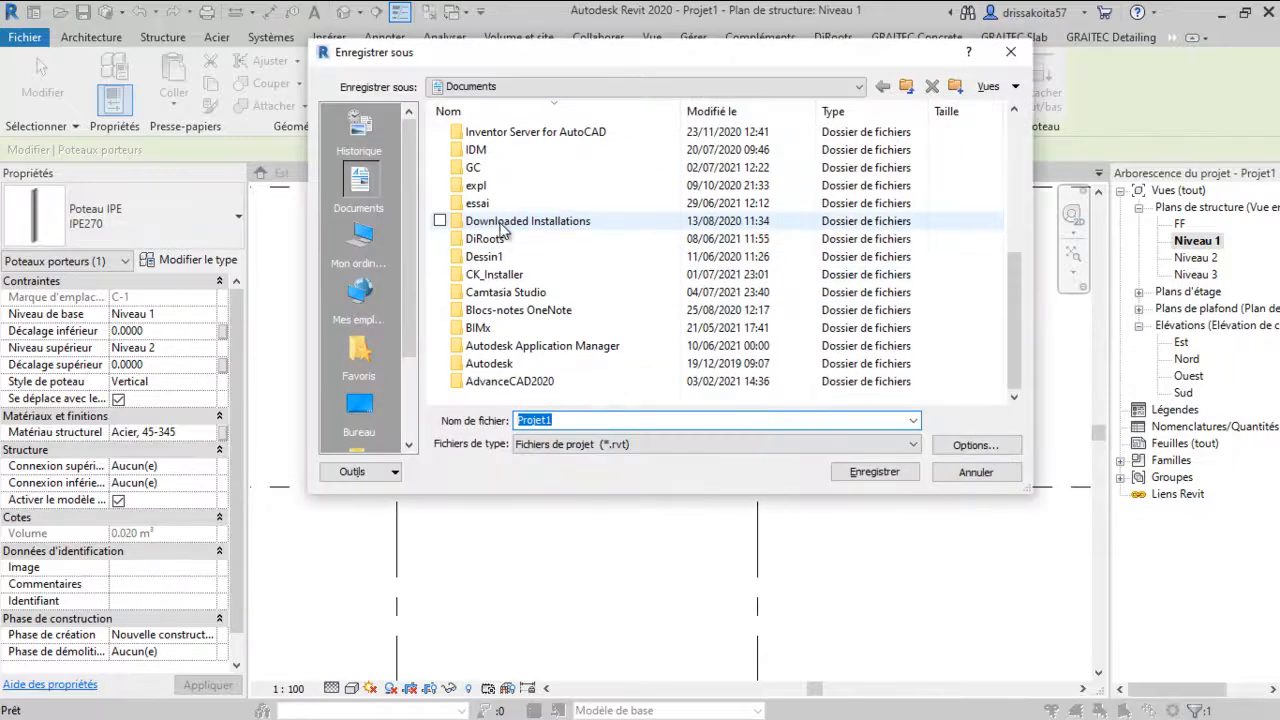
scroll(488, 263, up, 1)
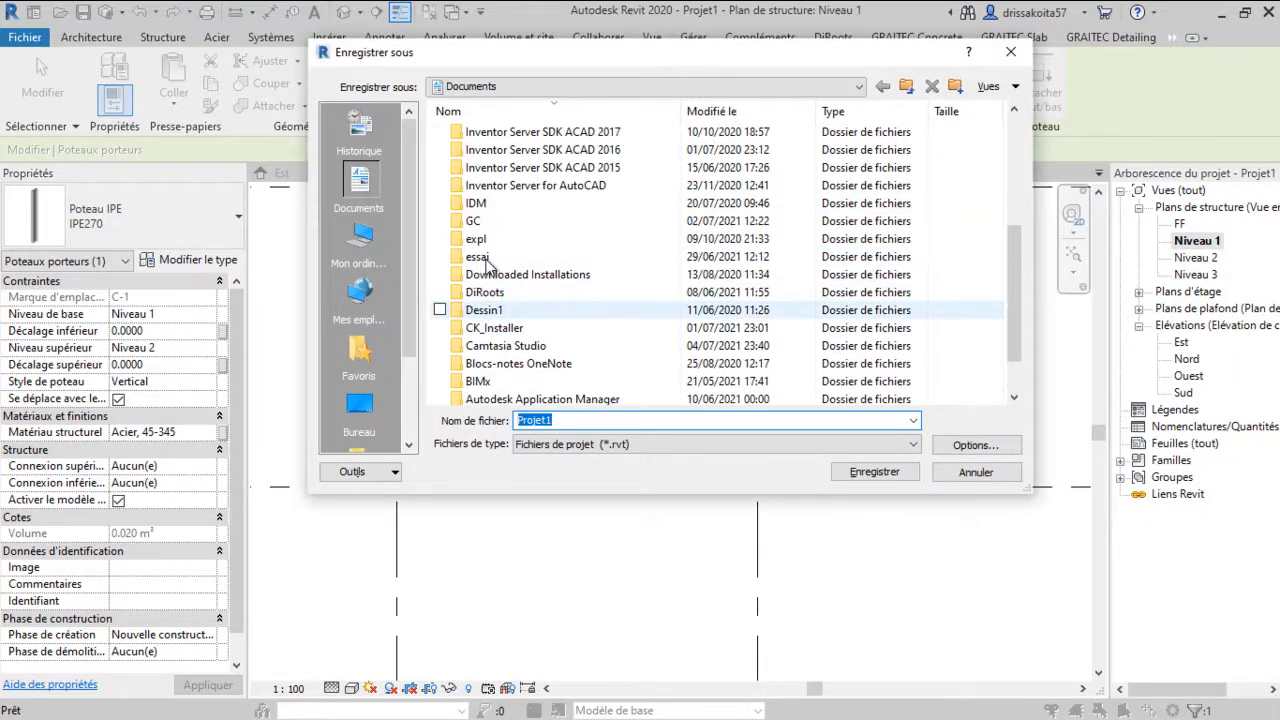
scroll(490, 250, up, 2)
scroll(500, 220, down, 3)
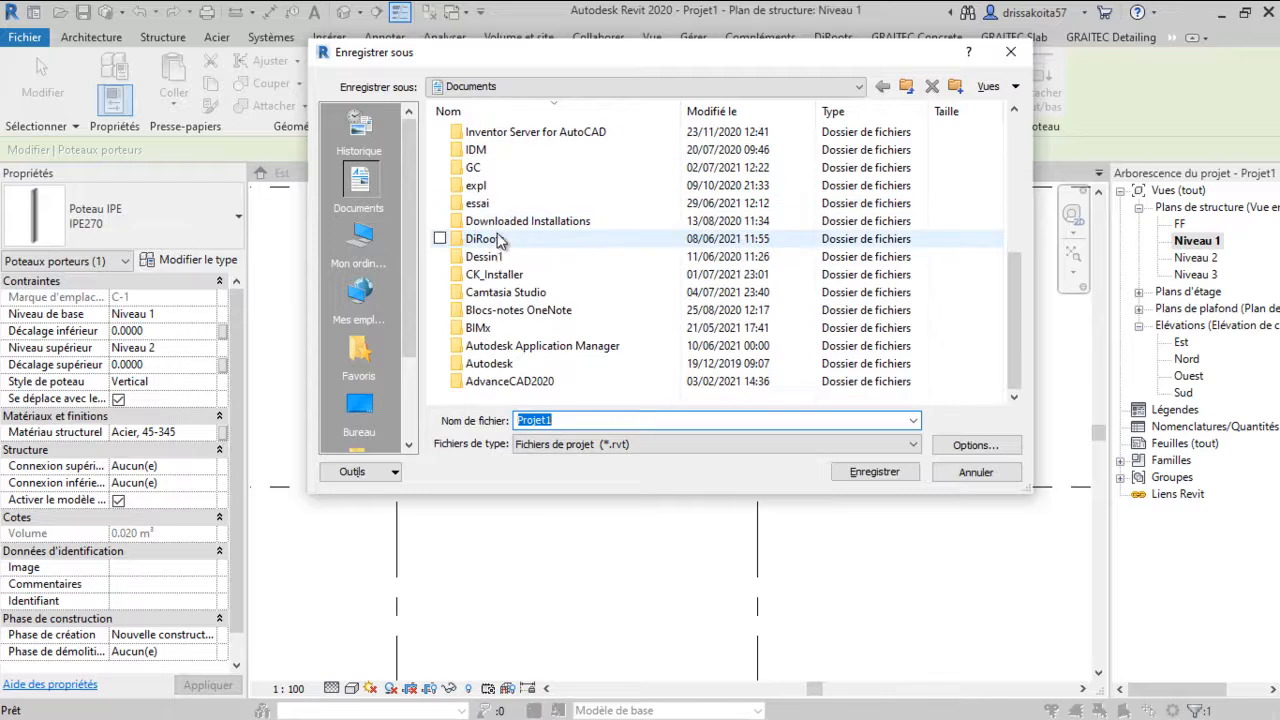
scroll(497, 200, up, 5)
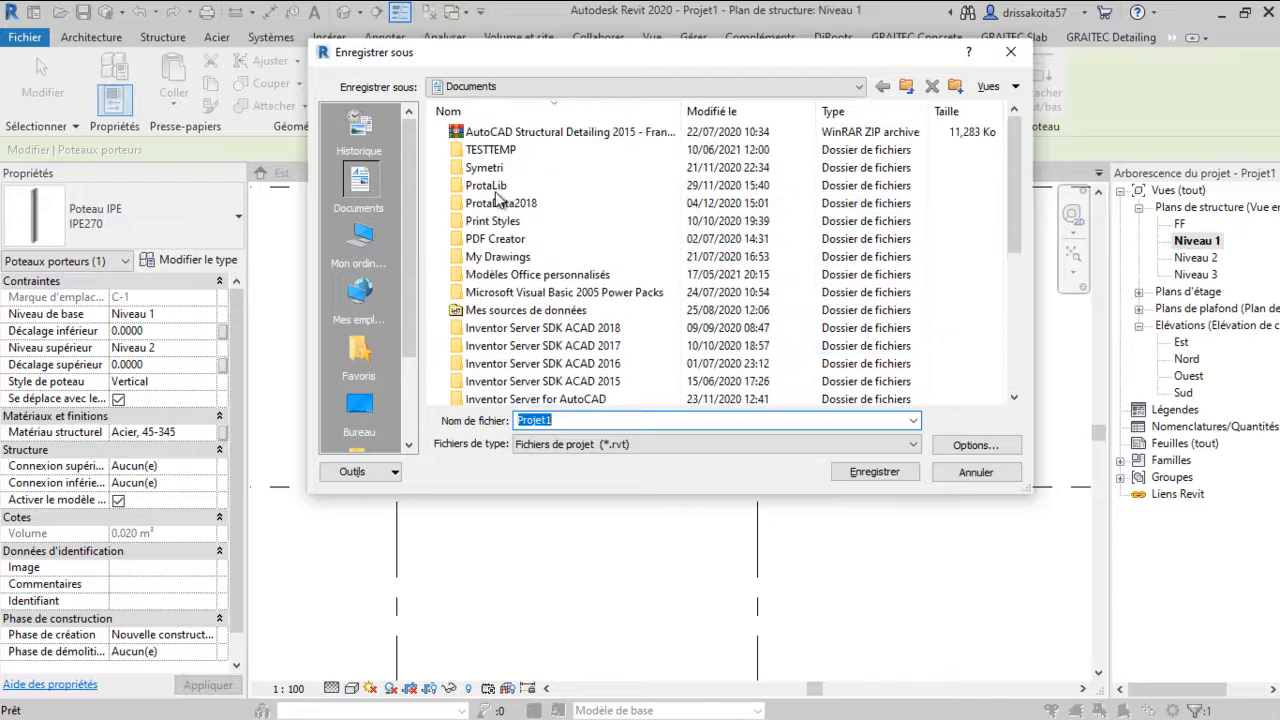
scroll(497, 257, down, 1)
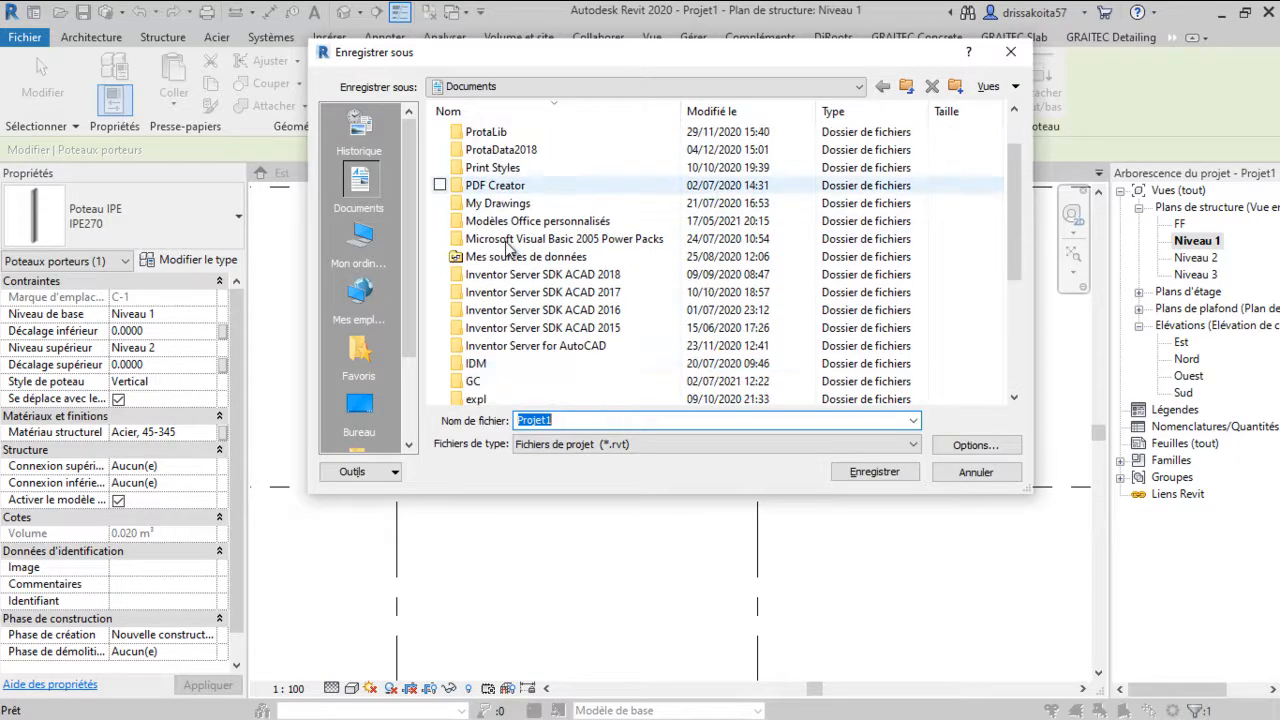
scroll(500, 366, down, 2)
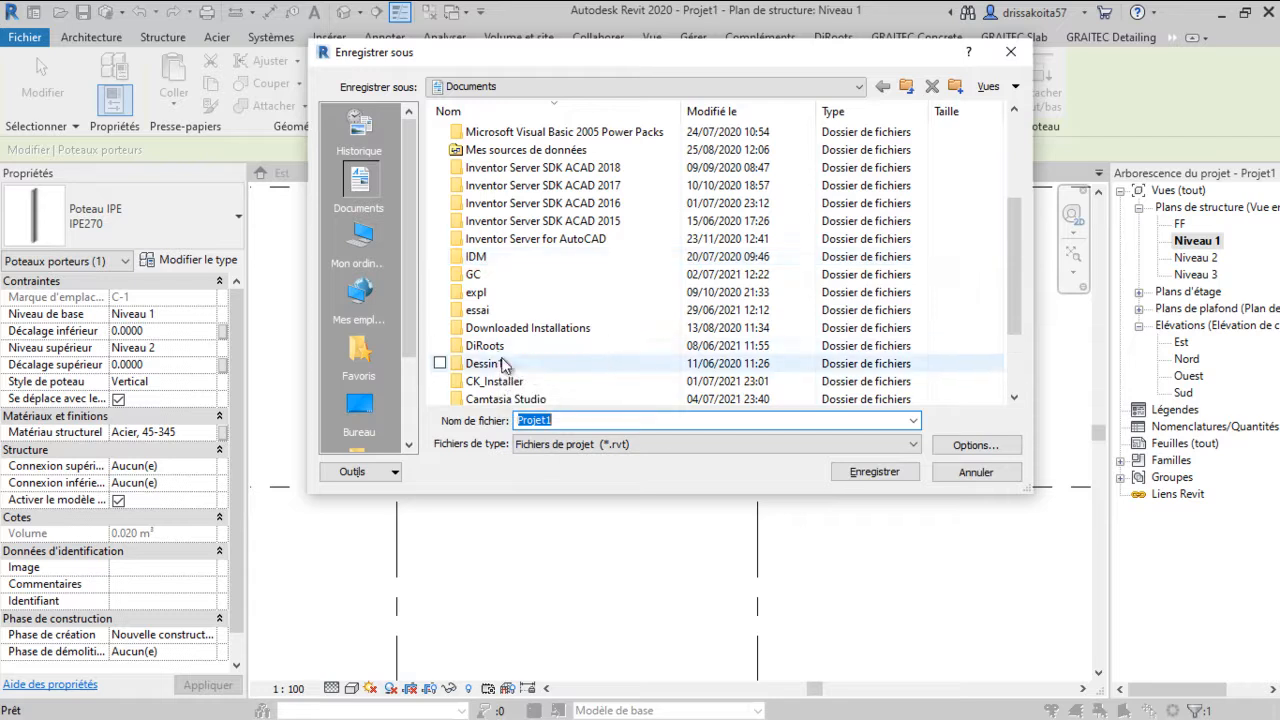
scroll(505, 366, down, 1)
scroll(500, 326, down, 1)
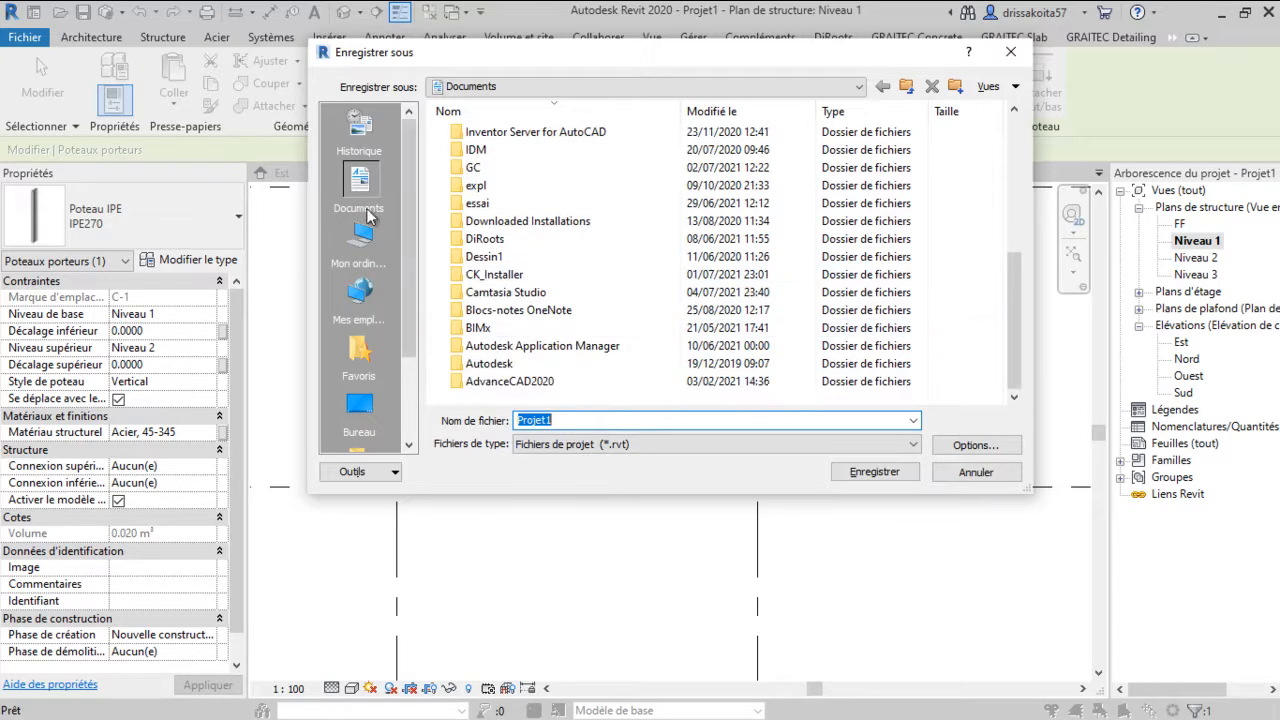
click(360, 190)
scroll(435, 243, down, 1)
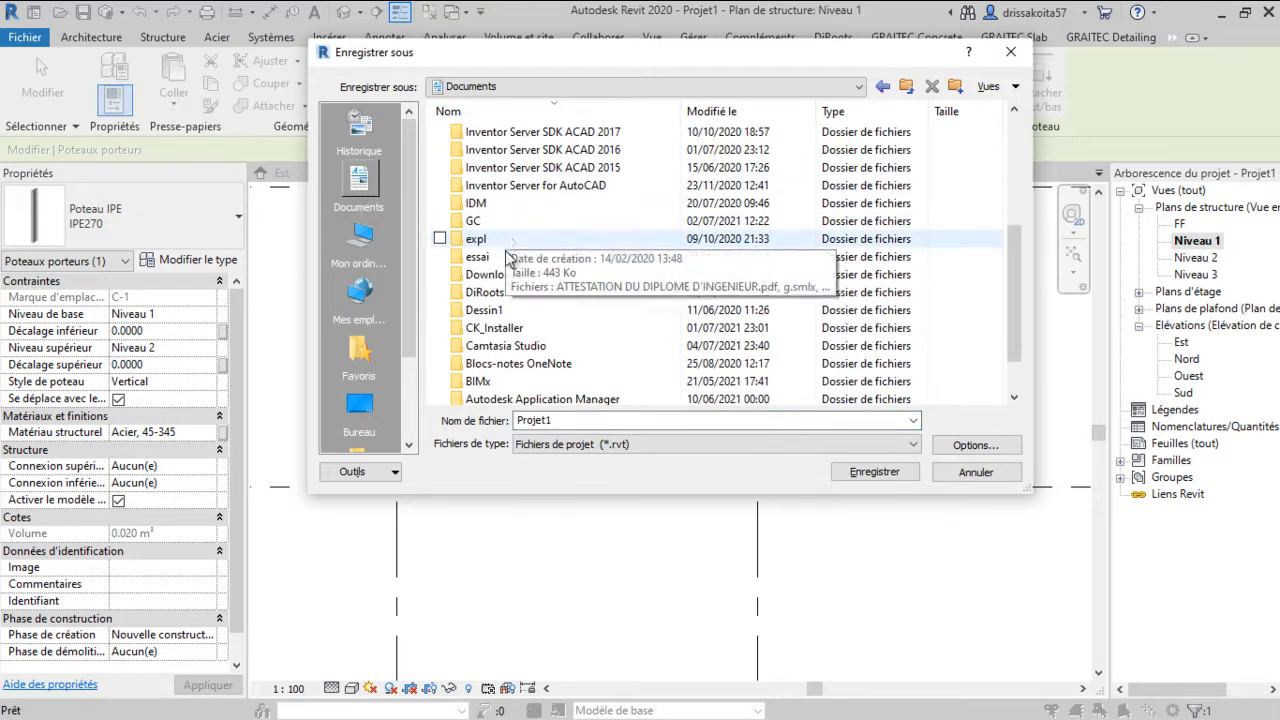
double_click(468, 222)
click(495, 188)
double_click(495, 190)
click(516, 244)
double_click(516, 244)
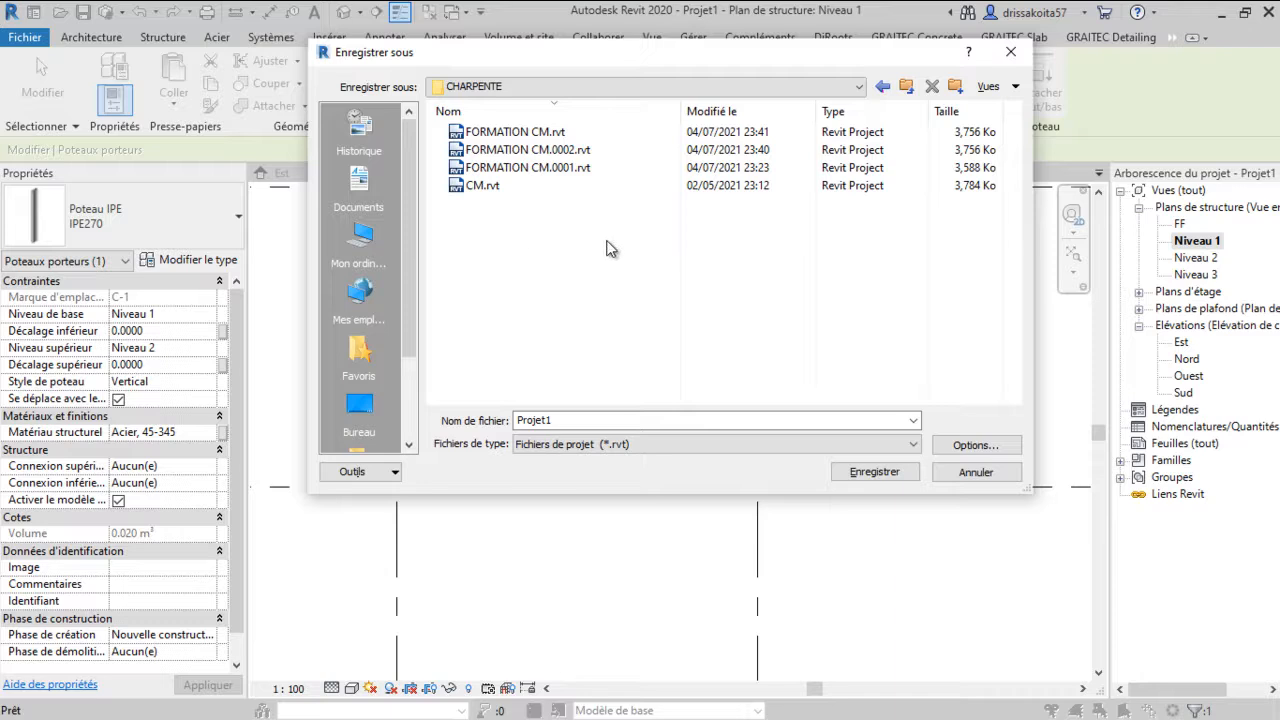
Delete the FORMATION CM.0002.rvt and FORMATION CM.0001.rvt backup files from the folder
click(529, 150)
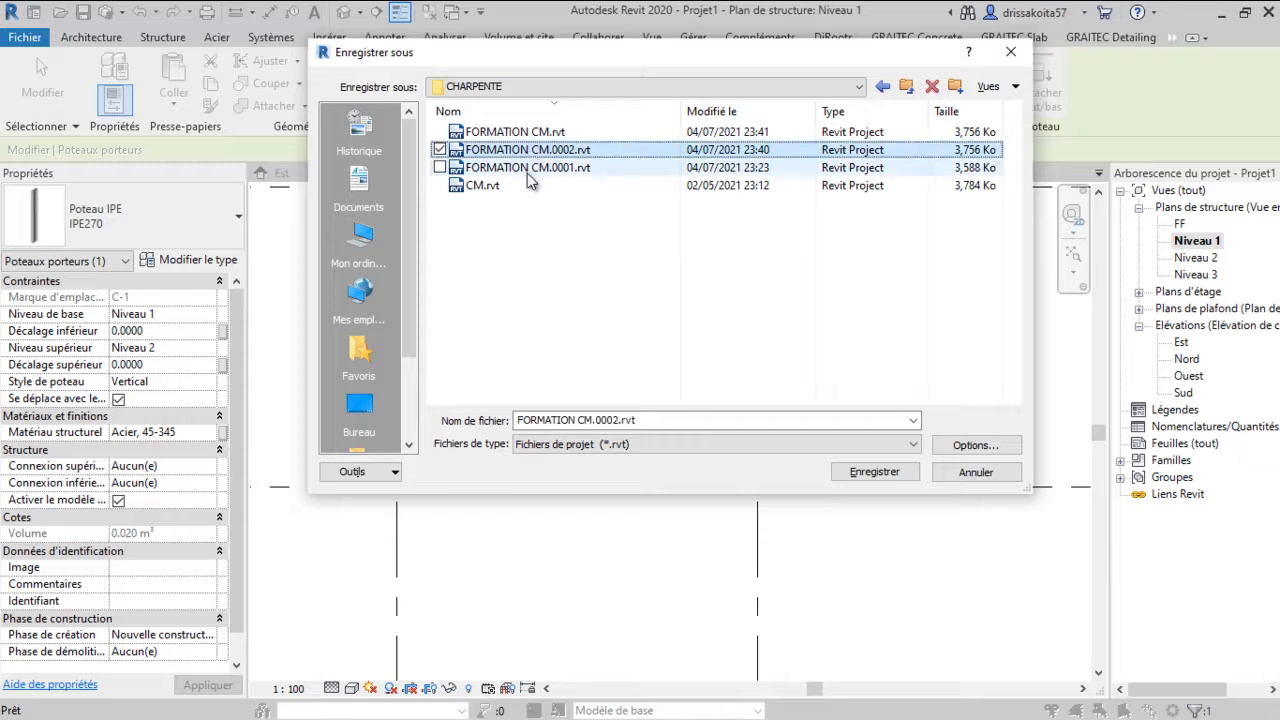
click(527, 170)
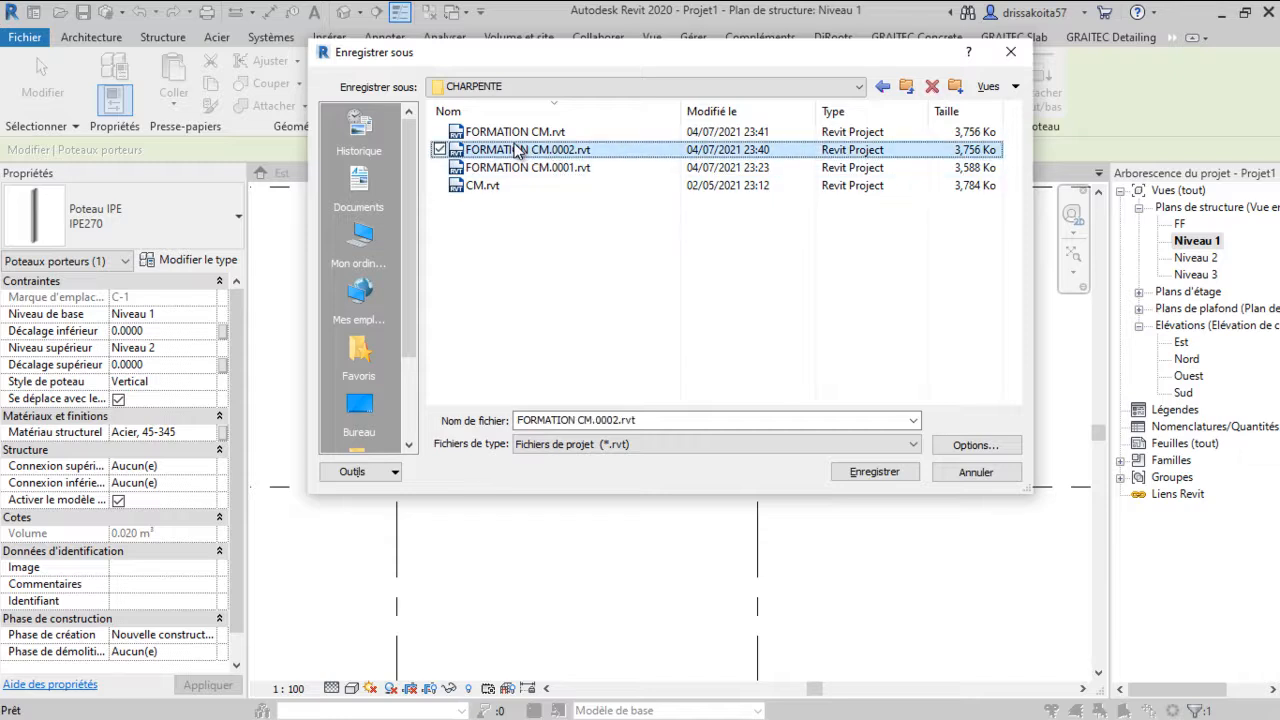
key(Delete)
click(524, 151)
key(Delete)
click(514, 152)
key(Delete)
Pick FORMATION CM.rvt as the file name and set the maximum number of backups to 1
click(568, 138)
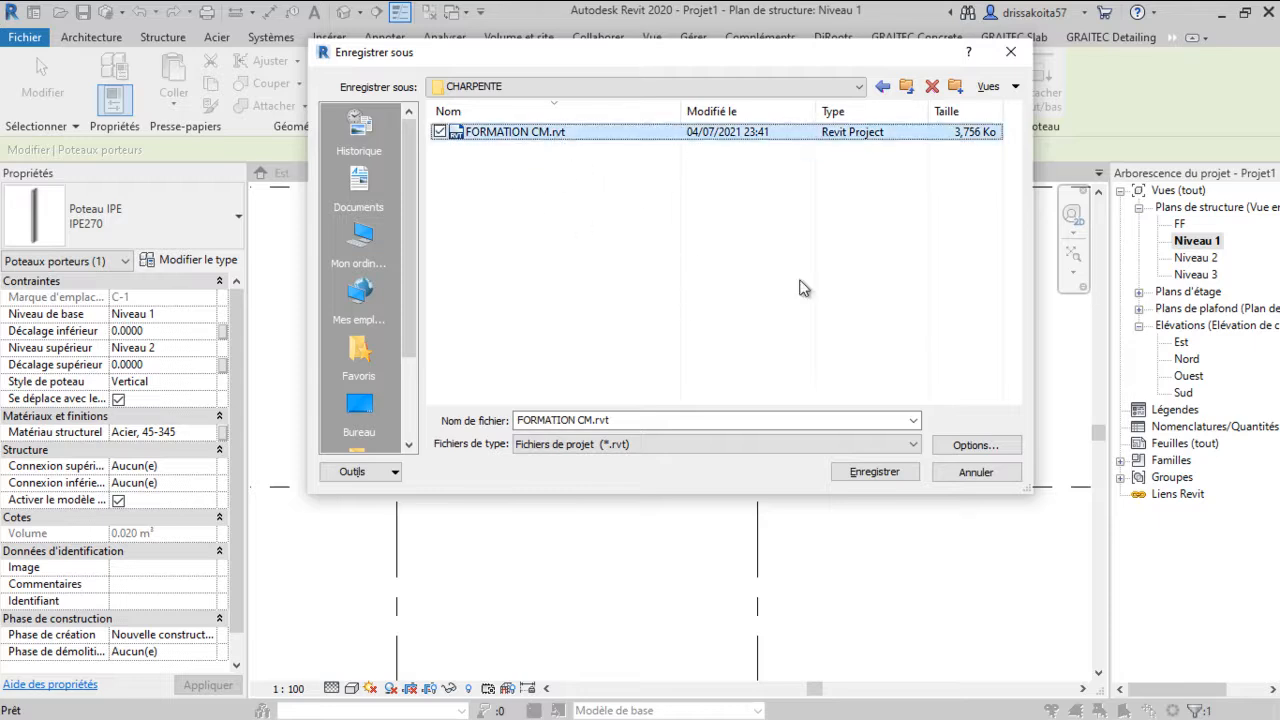
click(975, 446)
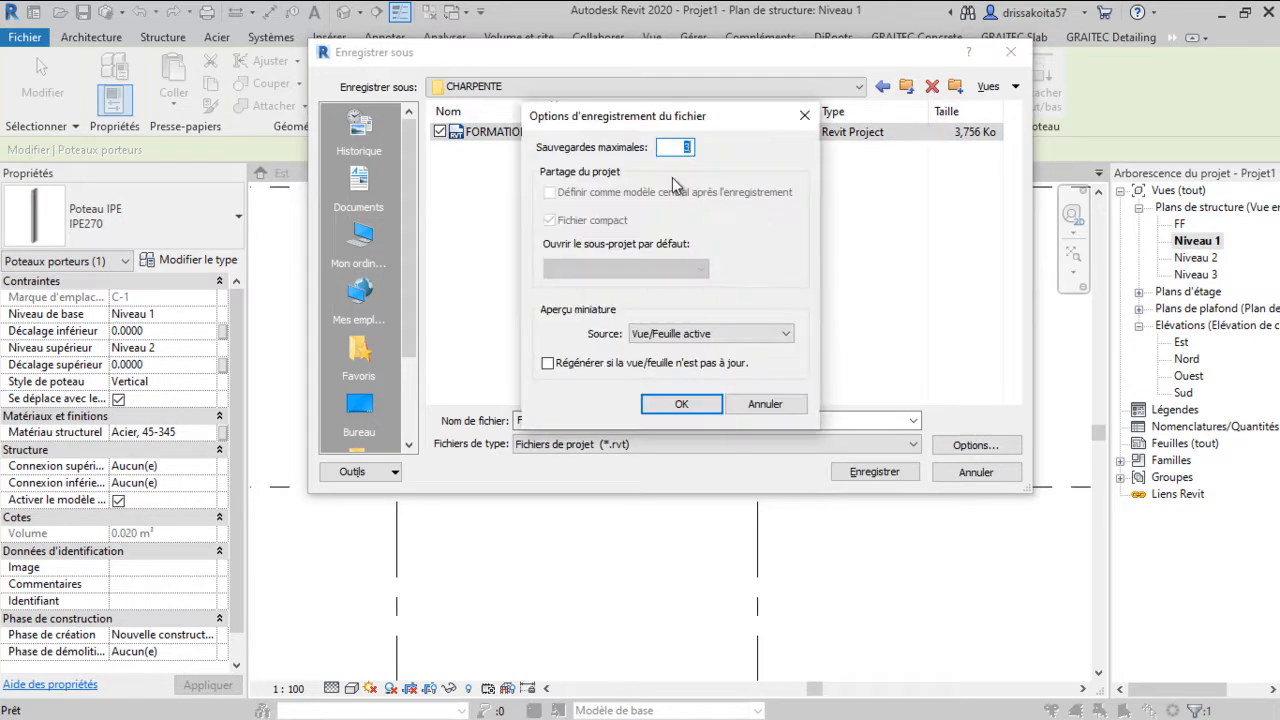
text(1)
click(703, 404)
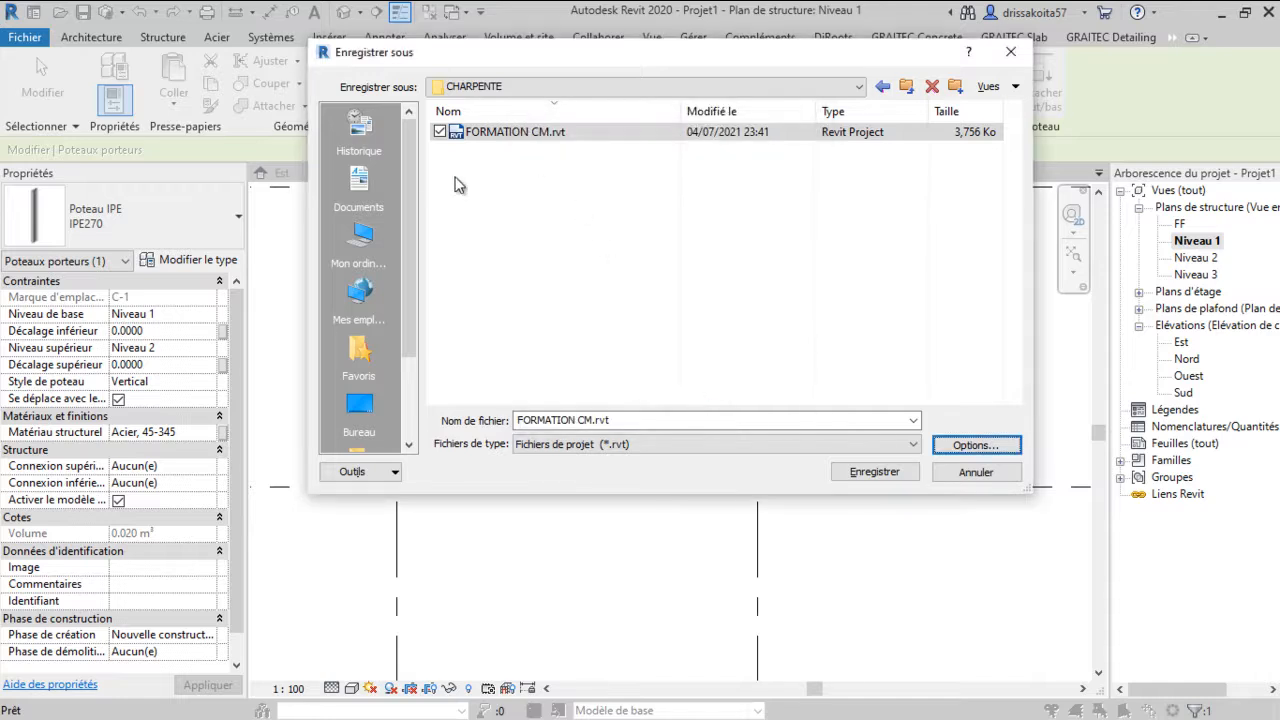
Save the project as FORMATION CM.rvt, replacing the existing file
click(869, 470)
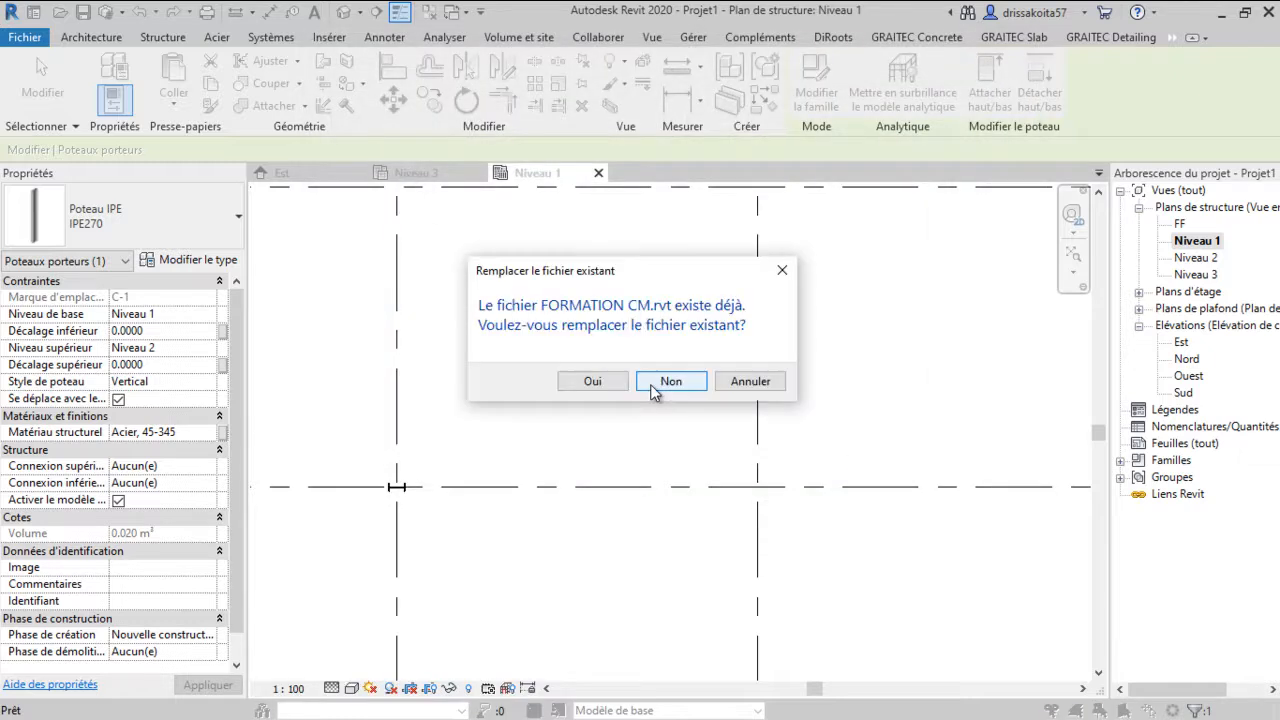
click(608, 381)
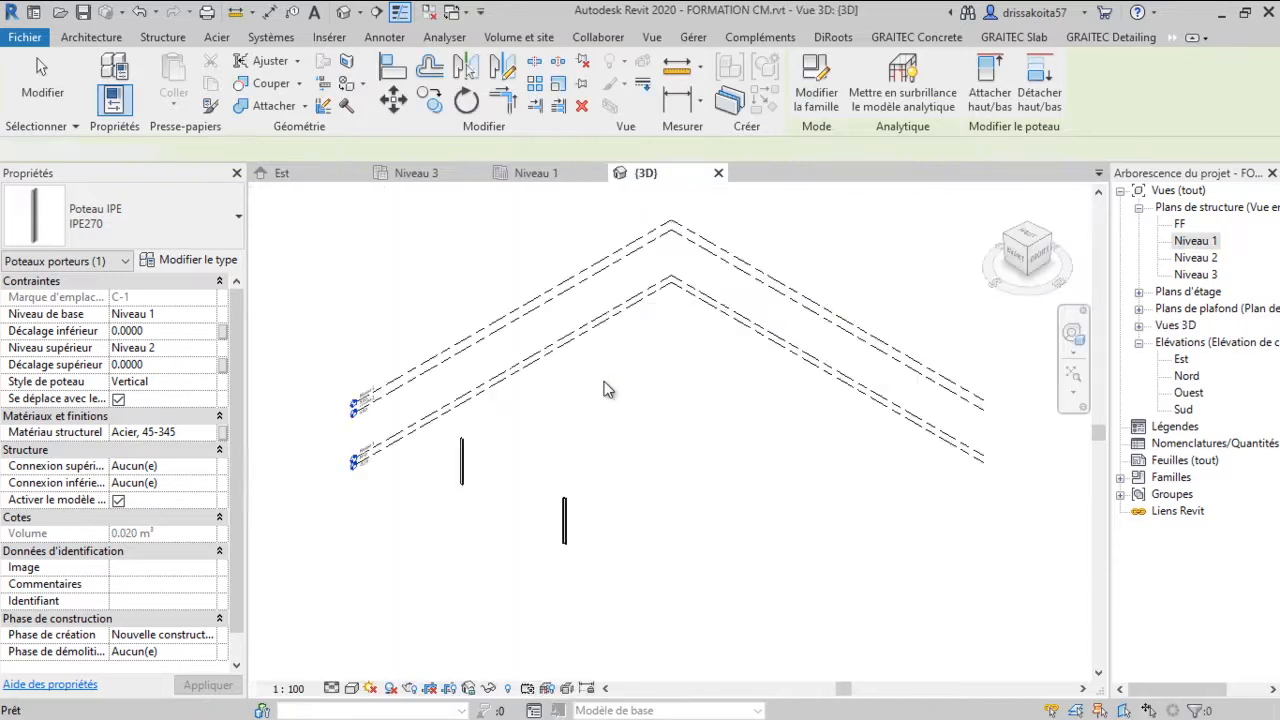
scroll(604, 386, down, 1)
scroll(536, 482, up, 5)
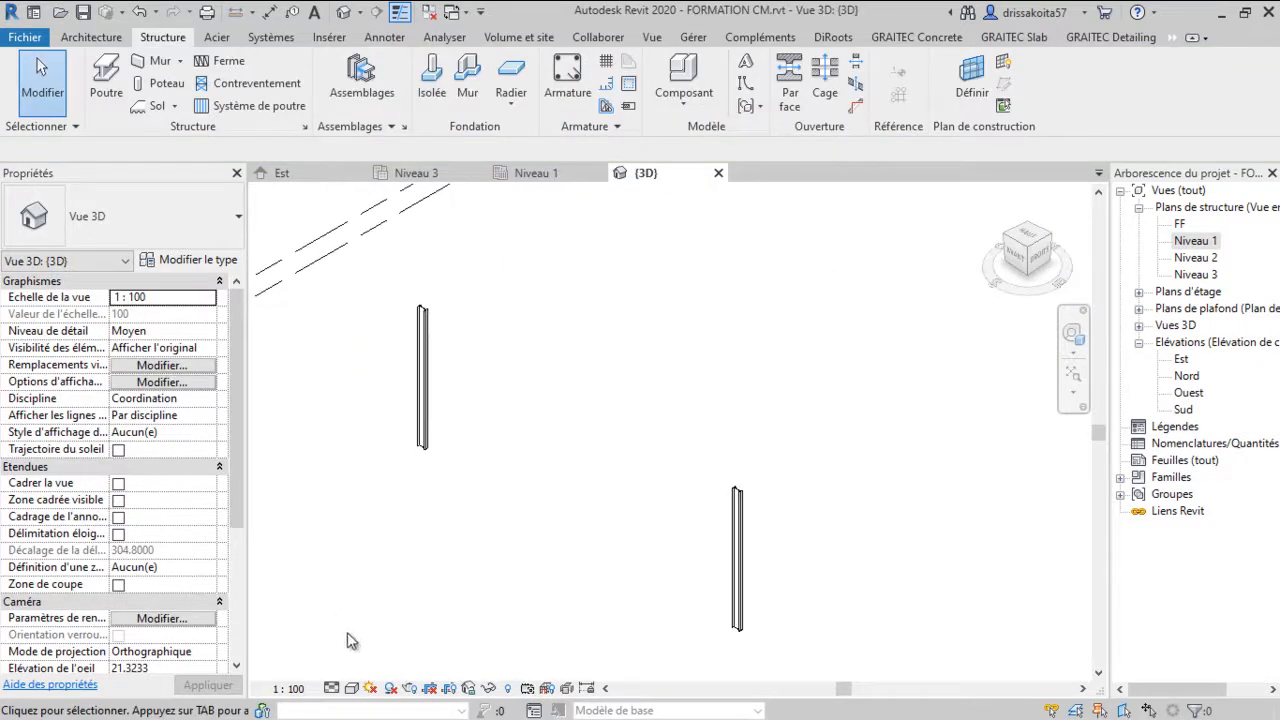
Set the 3D view's detail level to Elevé
click(332, 689)
click(355, 667)
click(352, 689)
click(403, 650)
Examine the columns and grids in the 3D view from several orientations
scroll(437, 334, up, 2)
scroll(460, 326, down, 4)
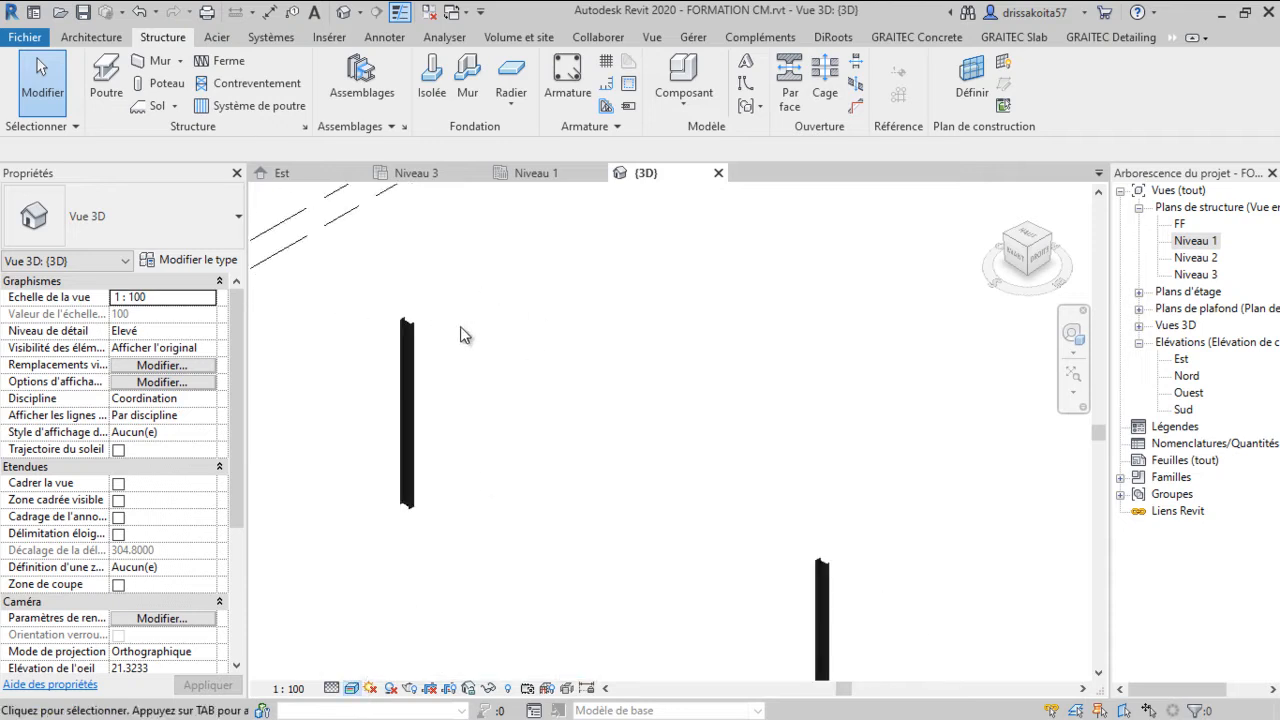
scroll(477, 358, up, 3)
scroll(531, 348, down, 2)
scroll(548, 366, up, 3)
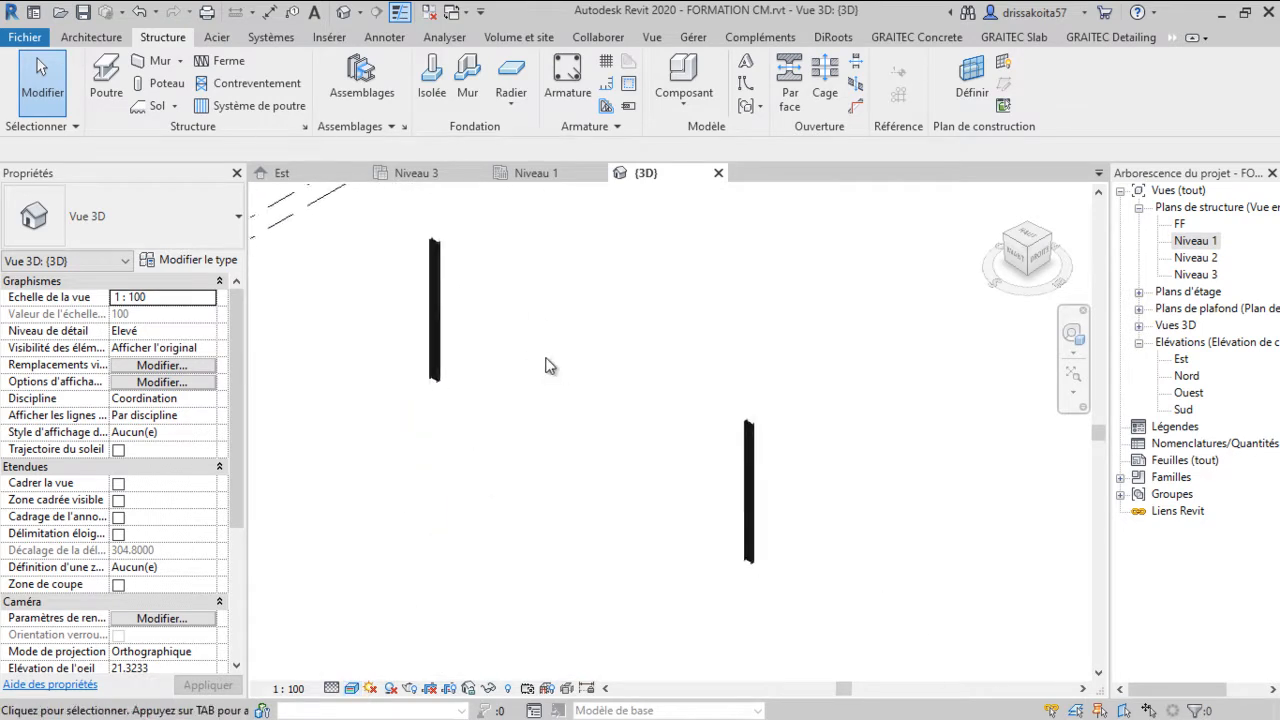
scroll(600, 360, down, 4)
click(1018, 255)
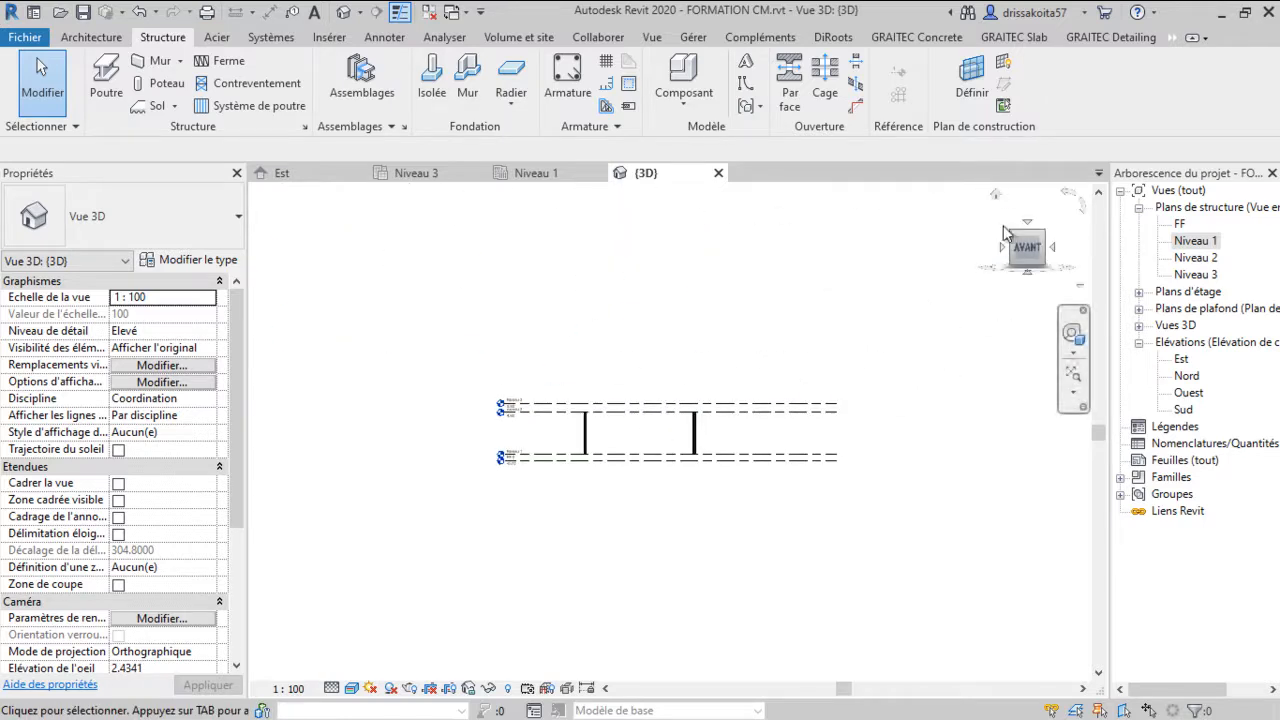
click(998, 195)
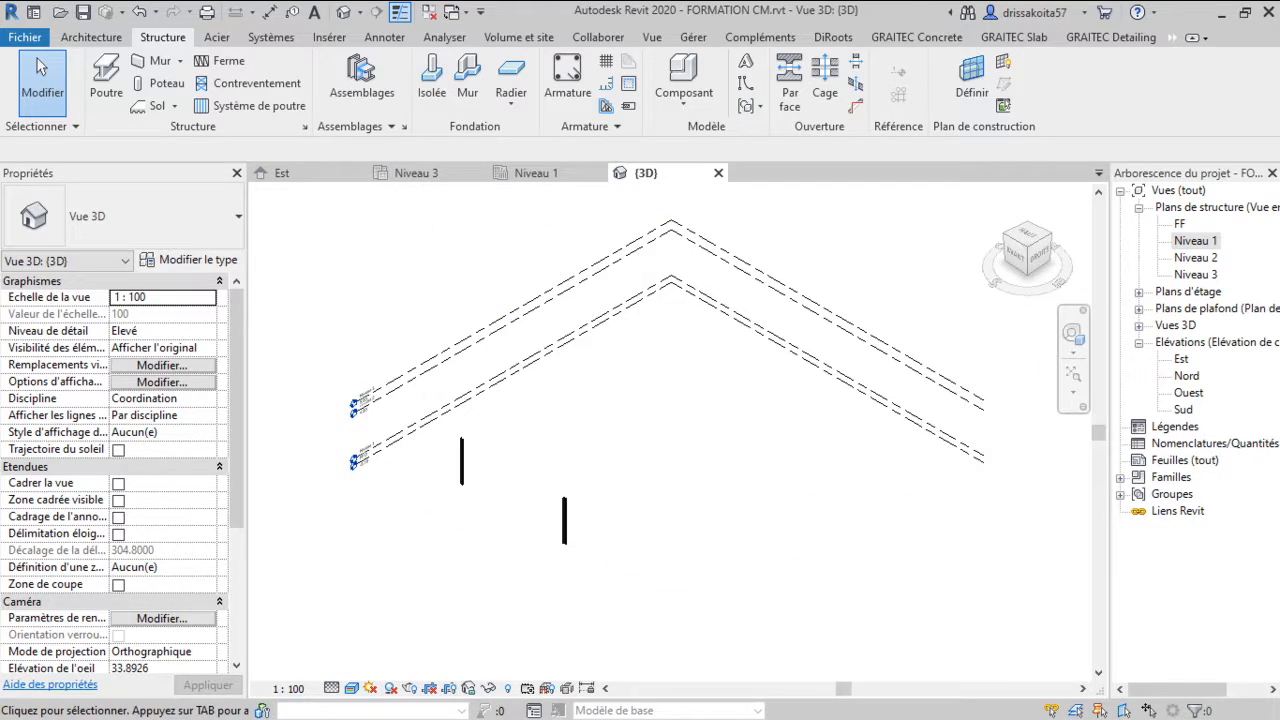
key(super)
click(762, 703)
scroll(646, 491, up, 3)
scroll(413, 467, up, 3)
middle_drag(453, 478, 612, 503)
scroll(643, 467, down, 4)
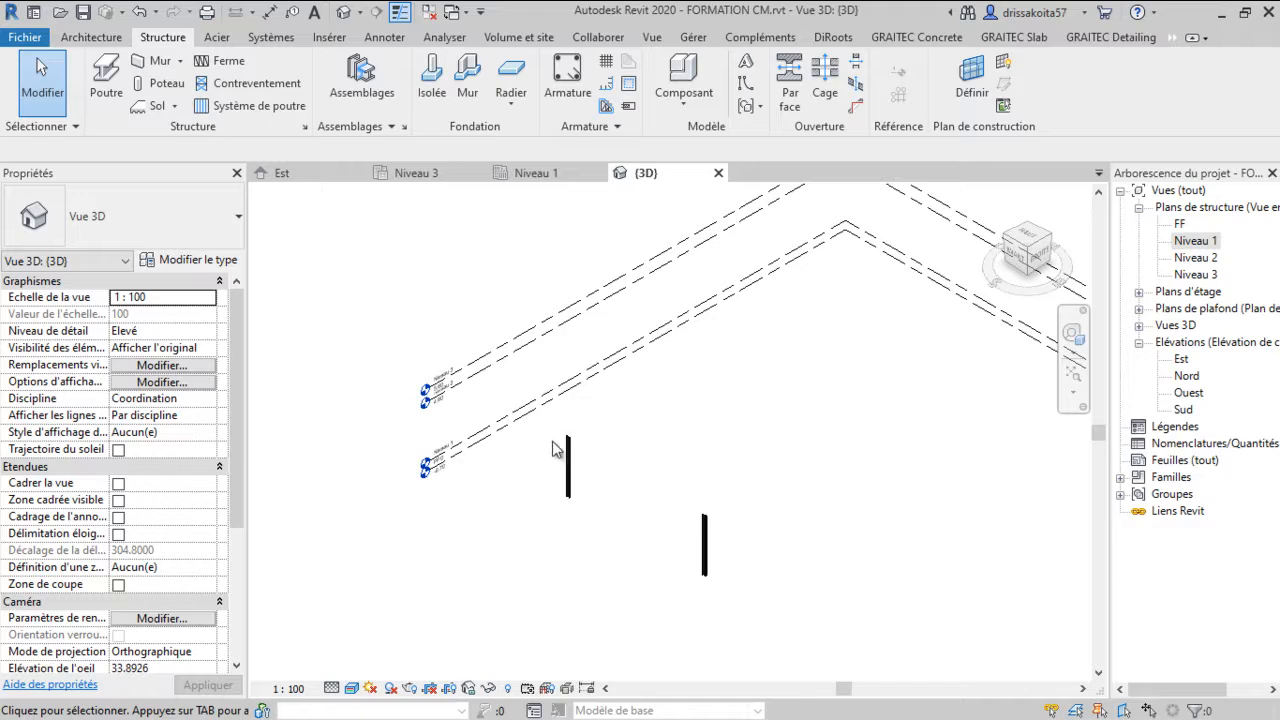
Review the Niveau 1, 3D and Est views in turn
click(433, 172)
click(532, 179)
scroll(584, 370, down, 4)
scroll(588, 470, up, 3)
scroll(491, 463, down, 2)
scroll(482, 465, down, 1)
scroll(481, 465, up, 2)
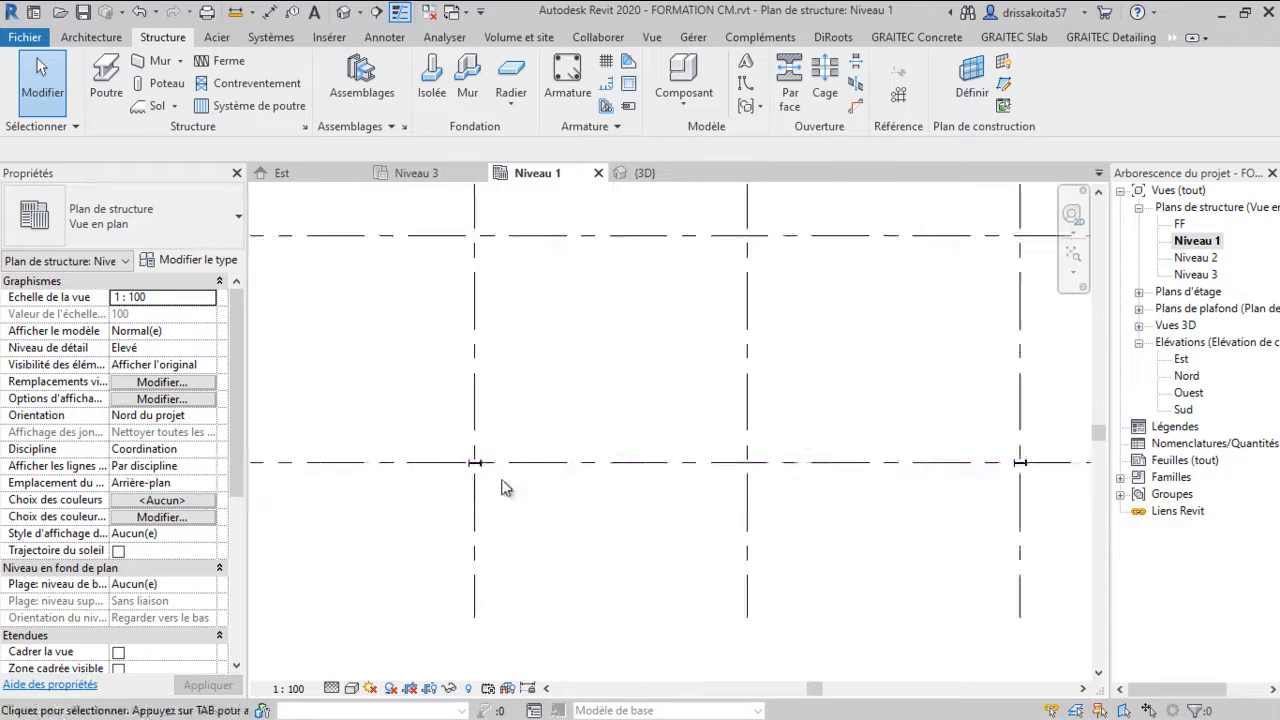
scroll(516, 470, down, 2)
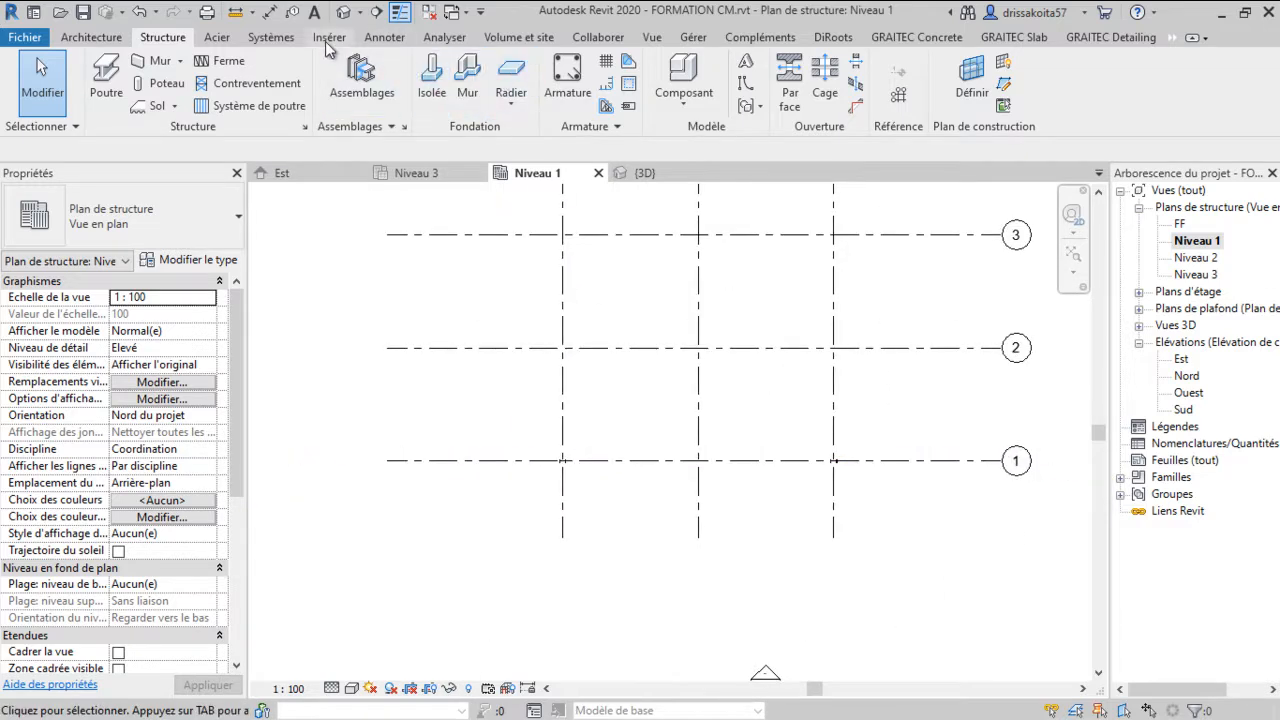
click(641, 173)
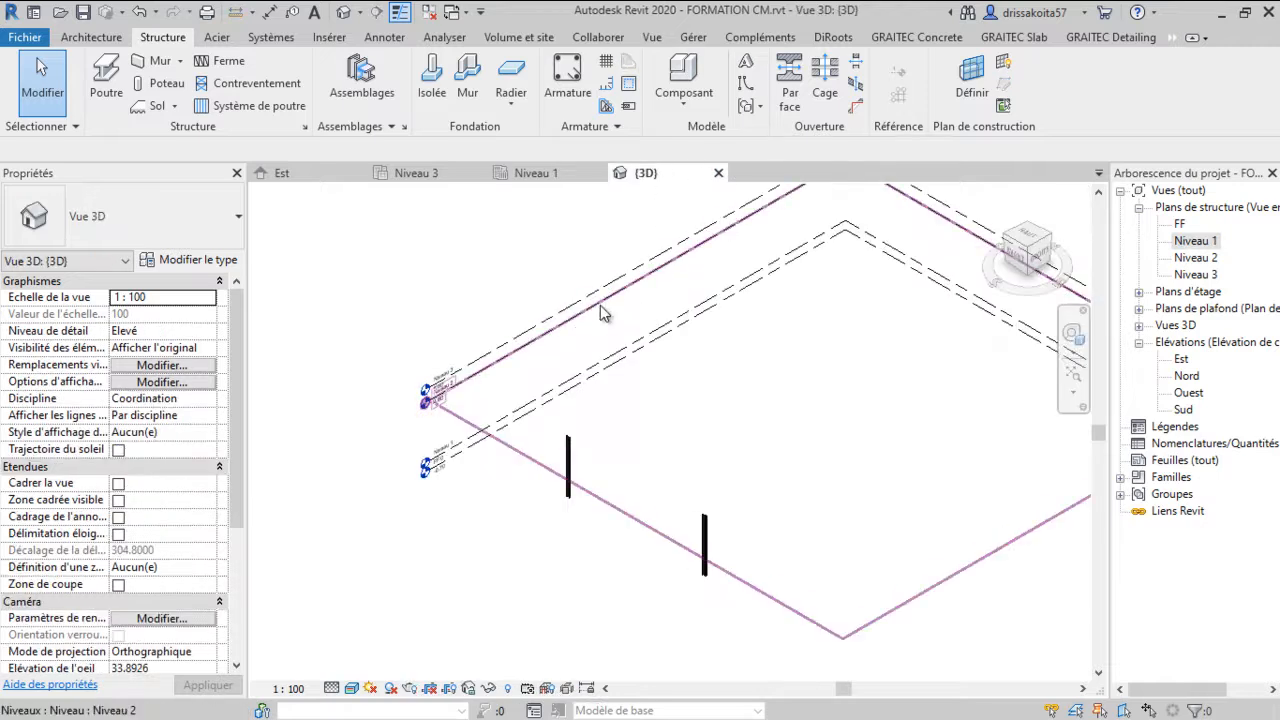
click(285, 173)
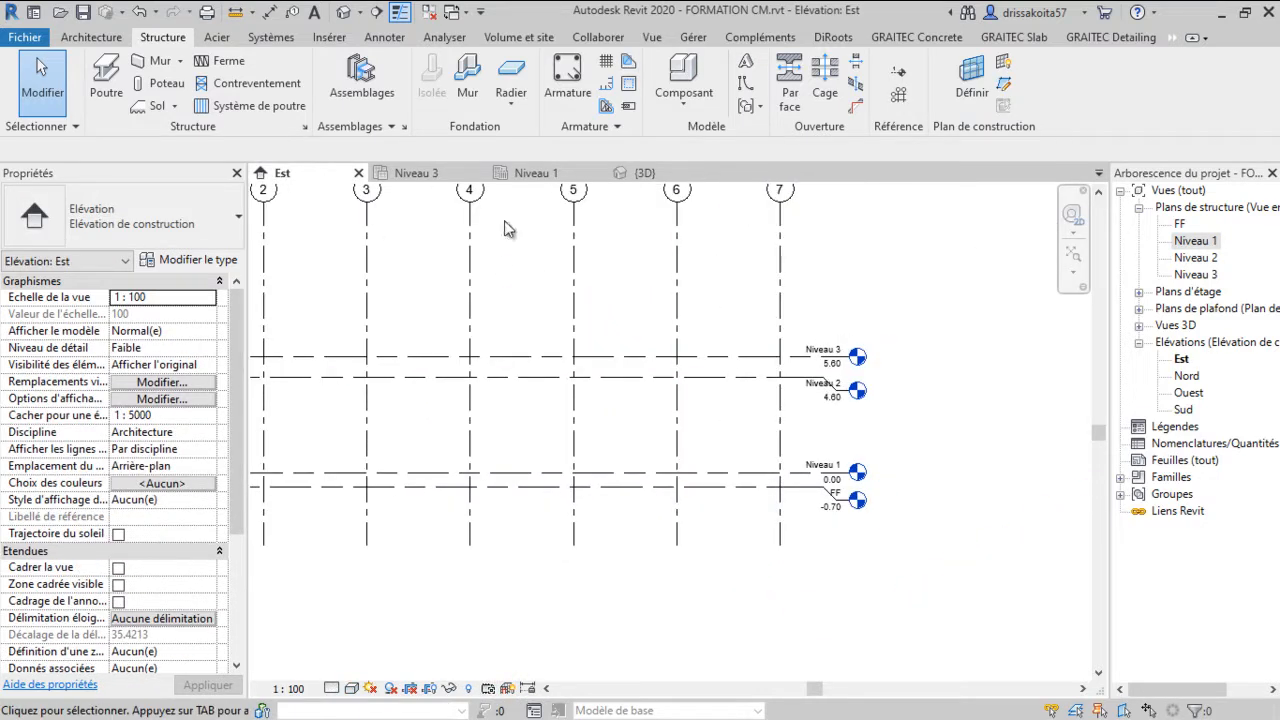
Close the Niveau 3 view and return to the Niveau 1 plan
click(410, 173)
click(535, 173)
click(478, 173)
scroll(660, 465, up, 3)
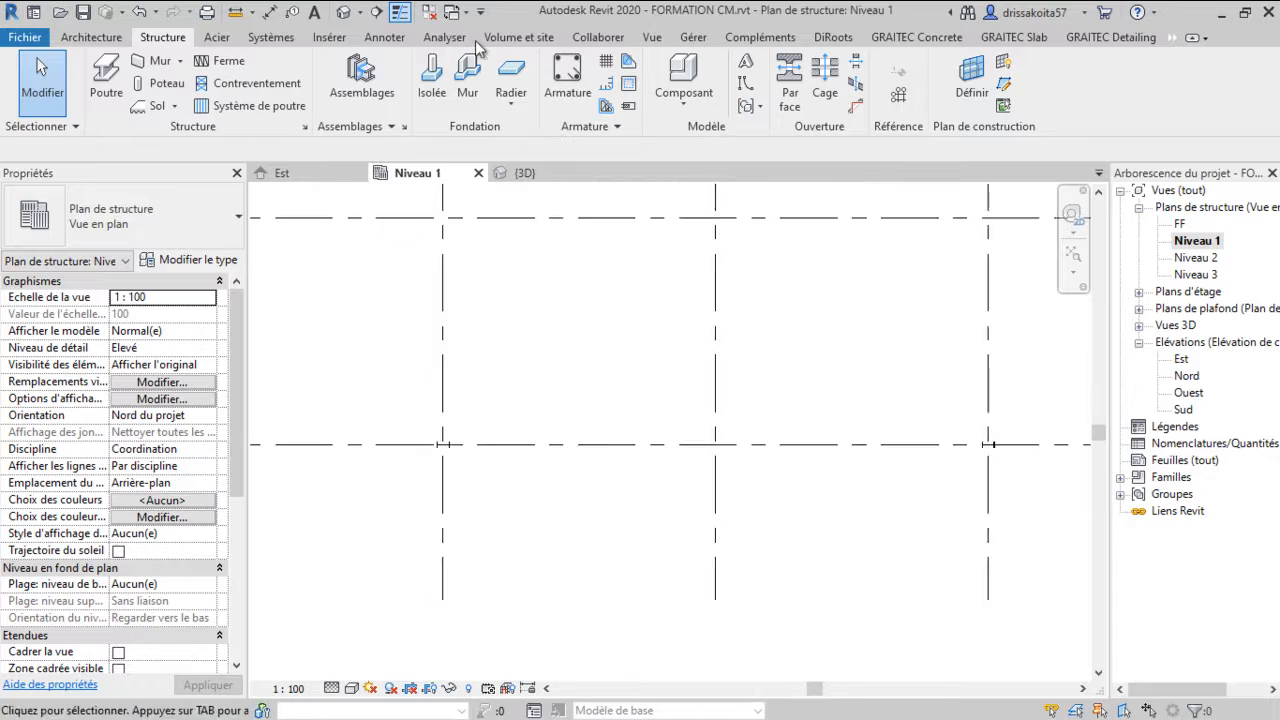
Place a structural elevation marker just below grid line 1 in the Niveau 1 plan
click(652, 38)
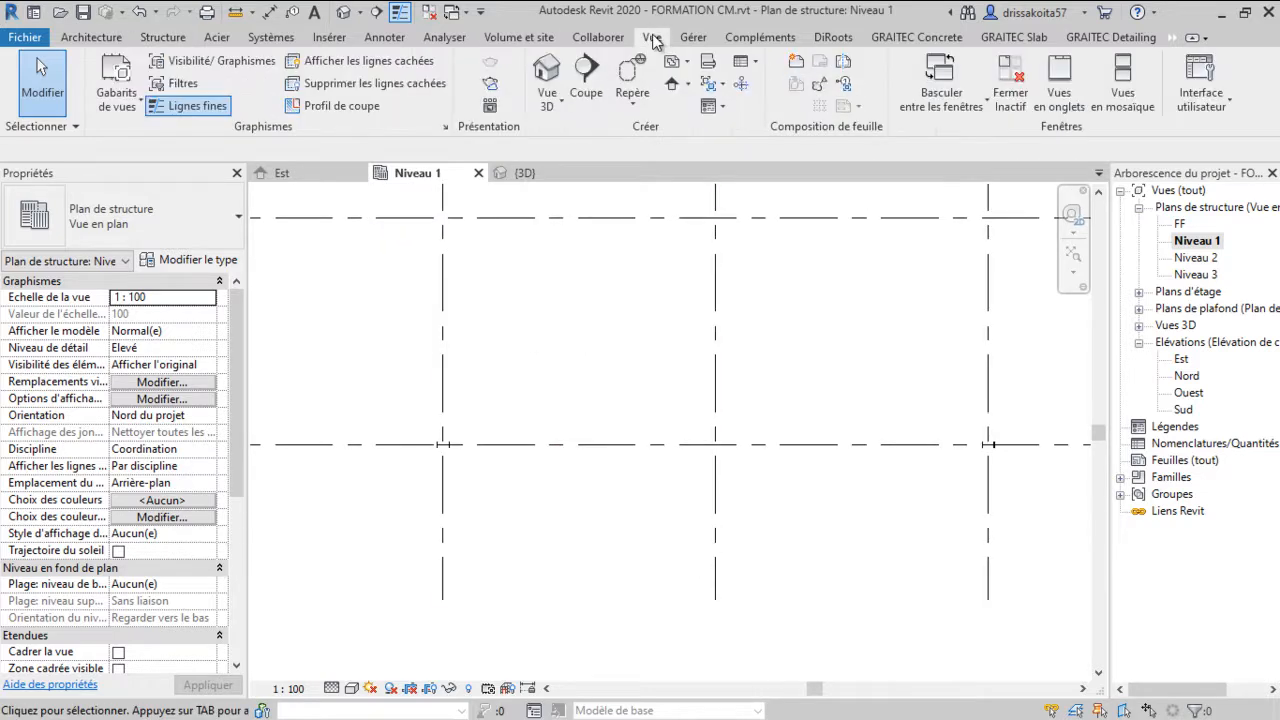
click(689, 84)
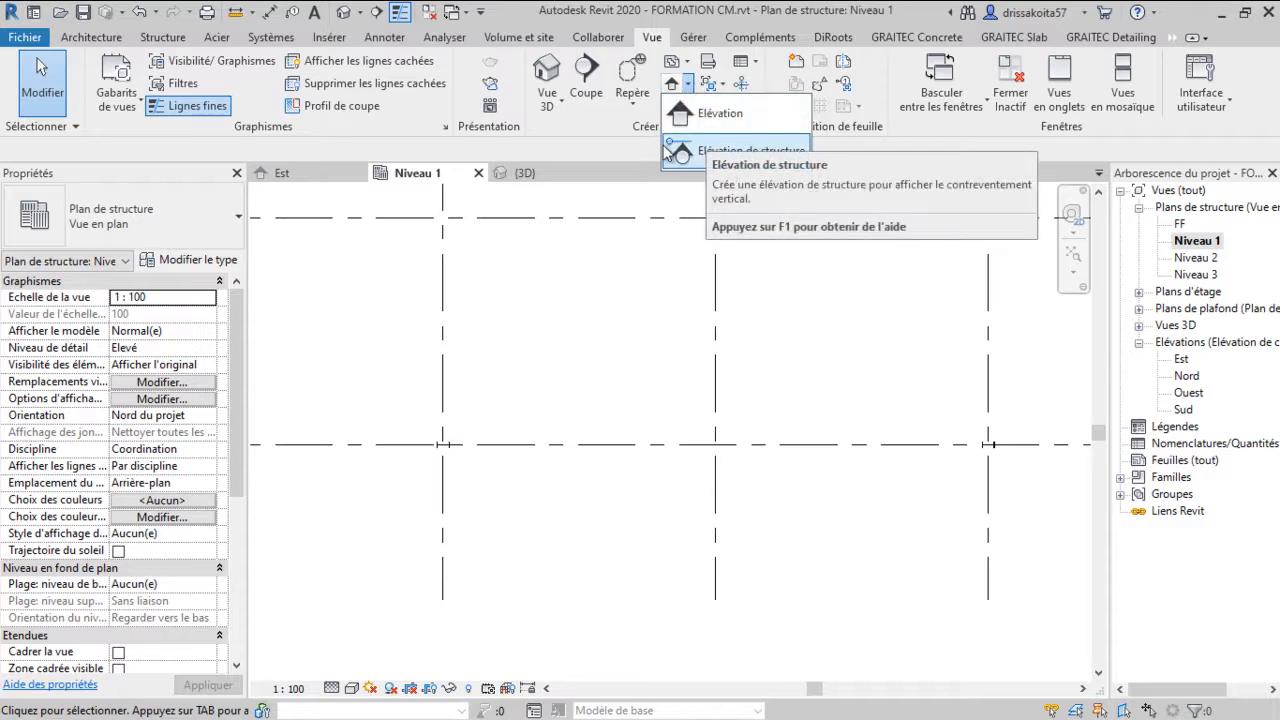
click(730, 155)
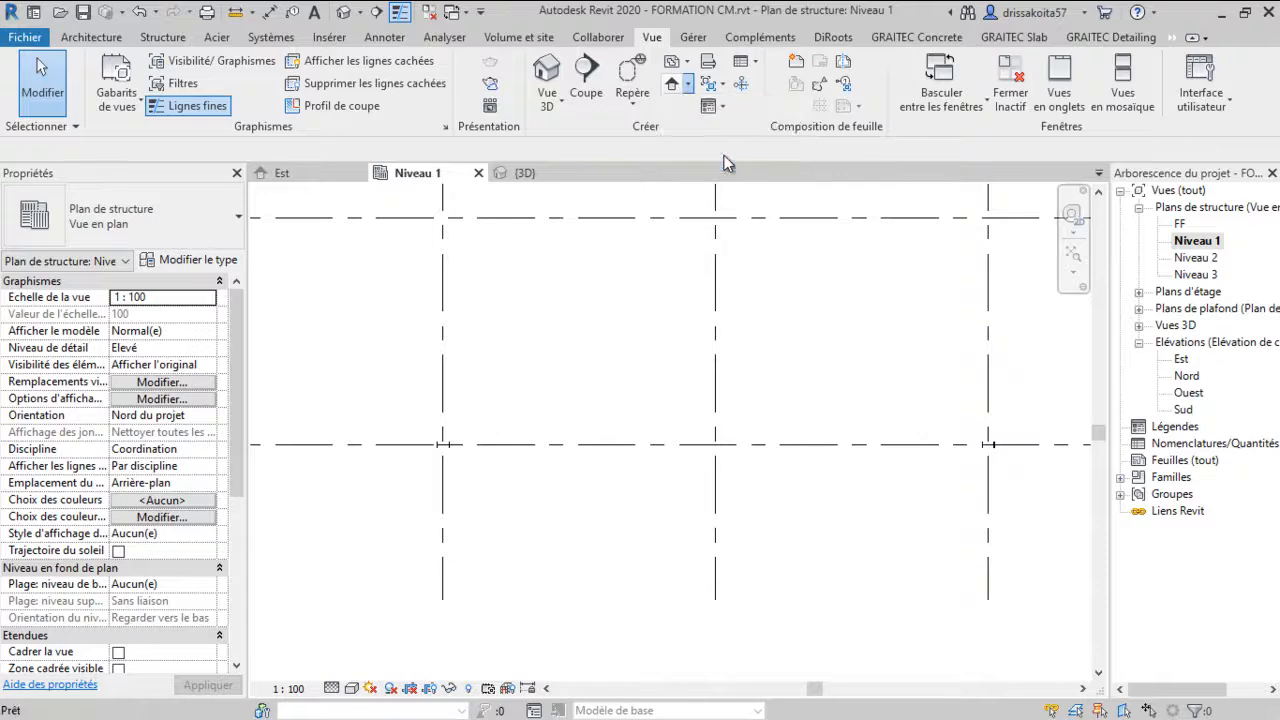
click(398, 455)
scroll(420, 400, down, 2)
right_click(491, 366)
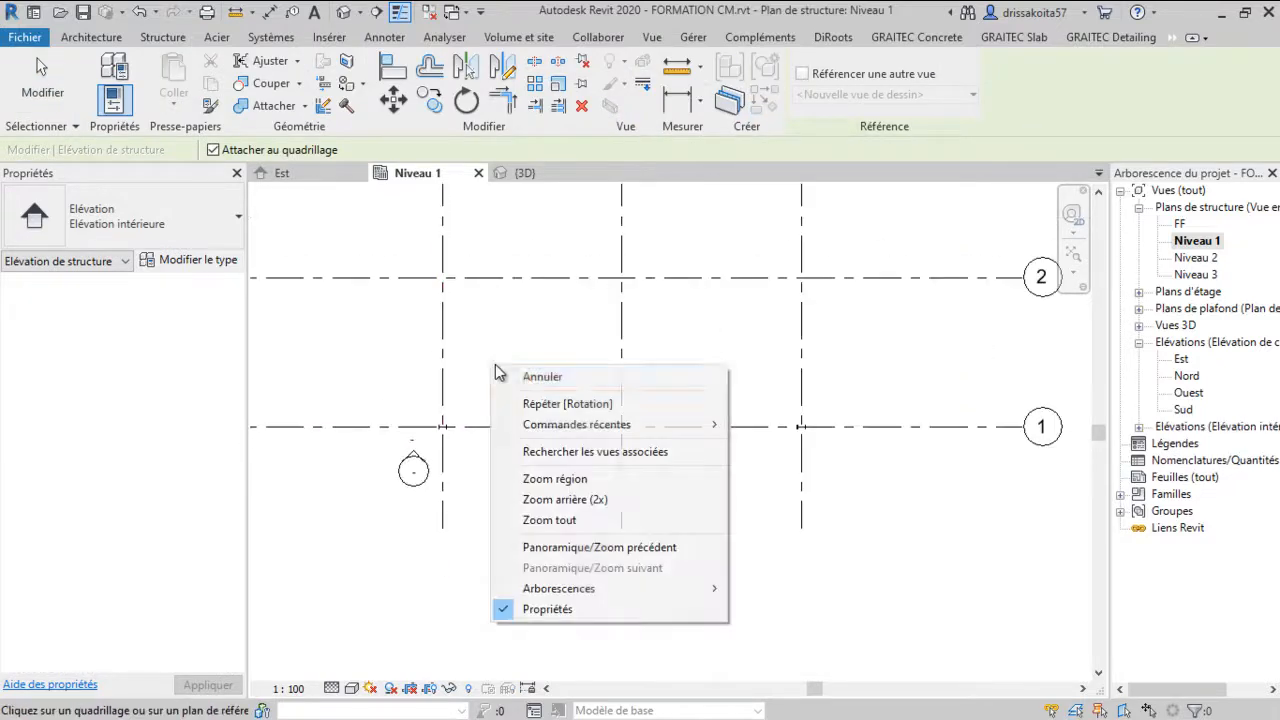
click(537, 379)
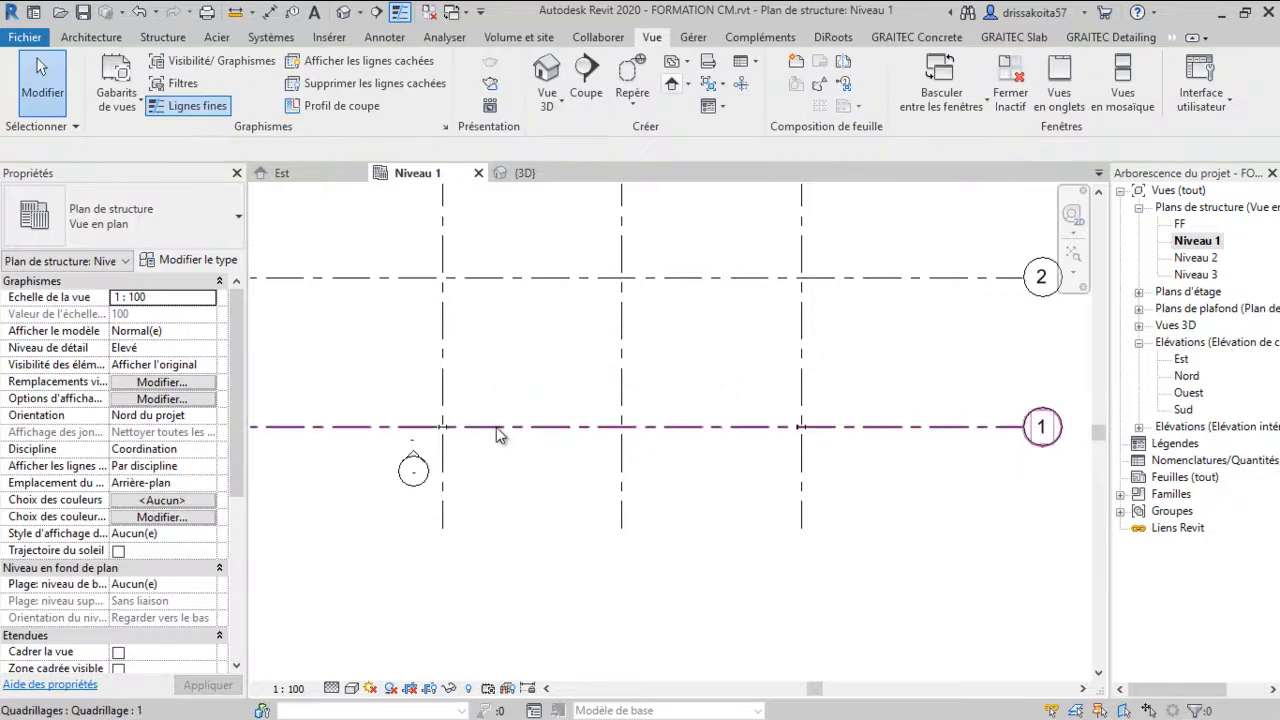
Stretch the elevation's extent along grid 1 to span from grid A to grid C
click(413, 452)
right_click(425, 393)
click(394, 366)
drag(443, 428, 950, 438)
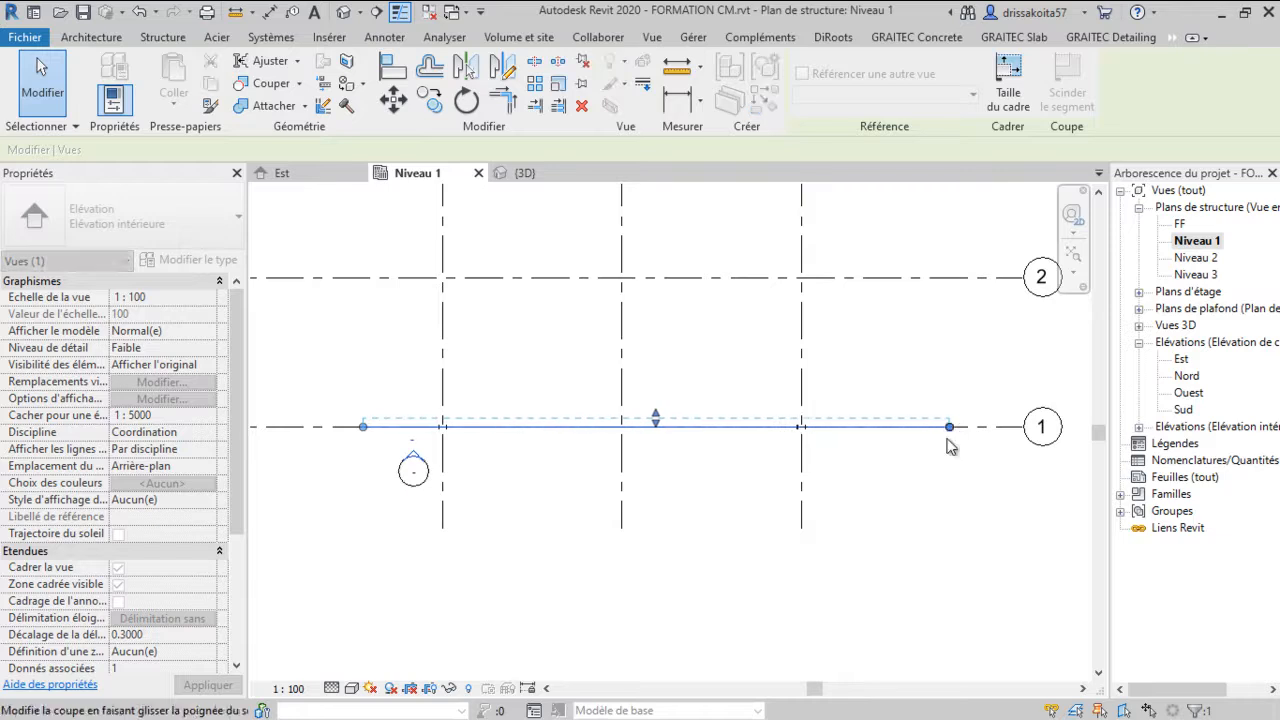
Open the new elevation view and set its detail level to Elevé
right_click(416, 456)
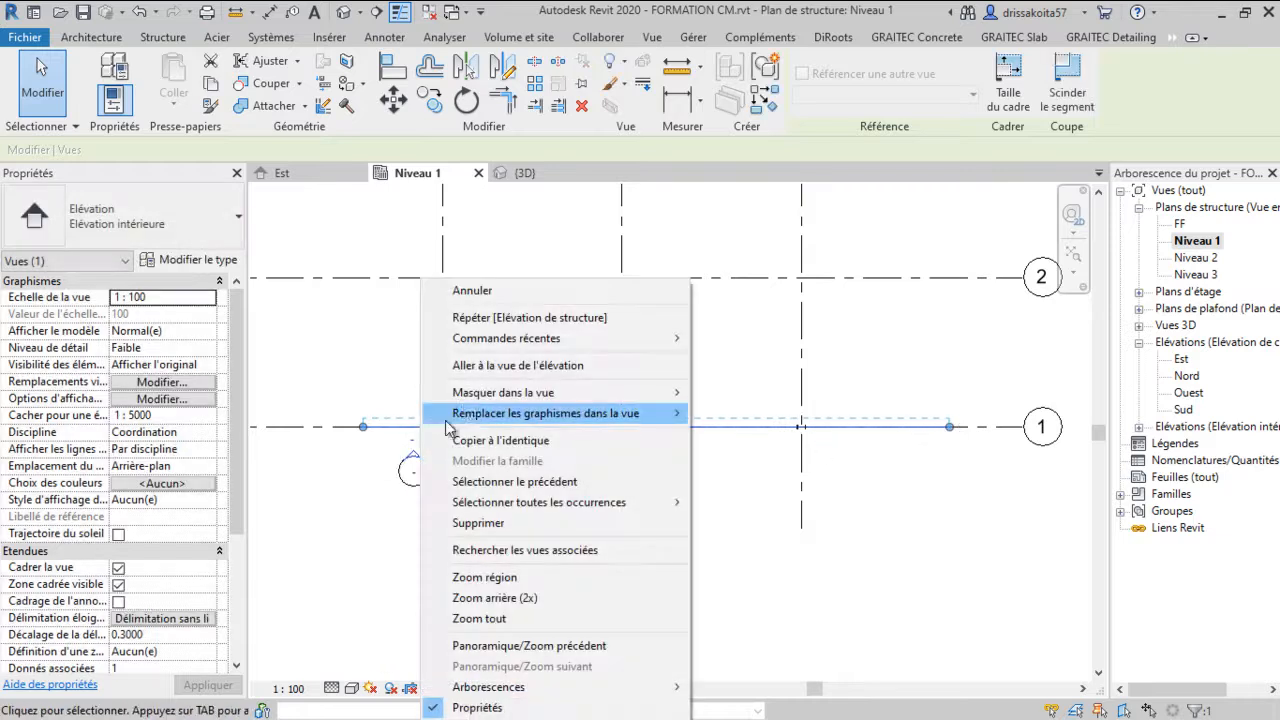
click(493, 366)
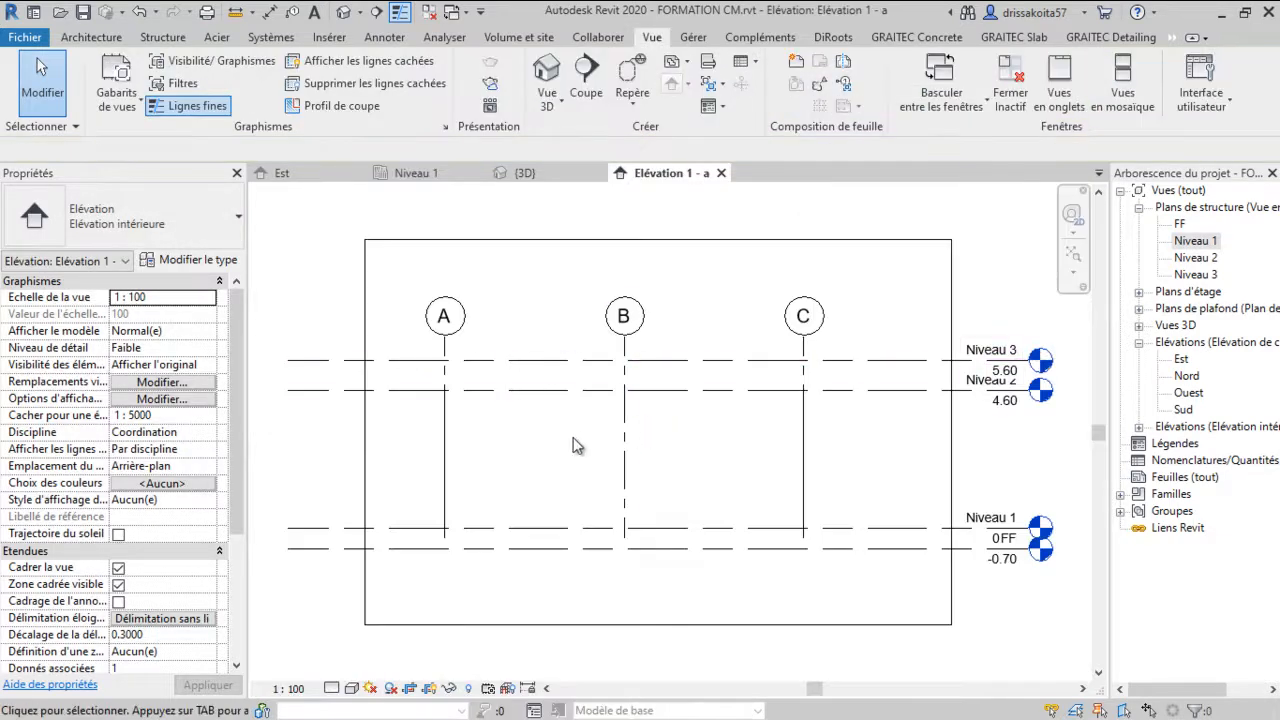
click(332, 688)
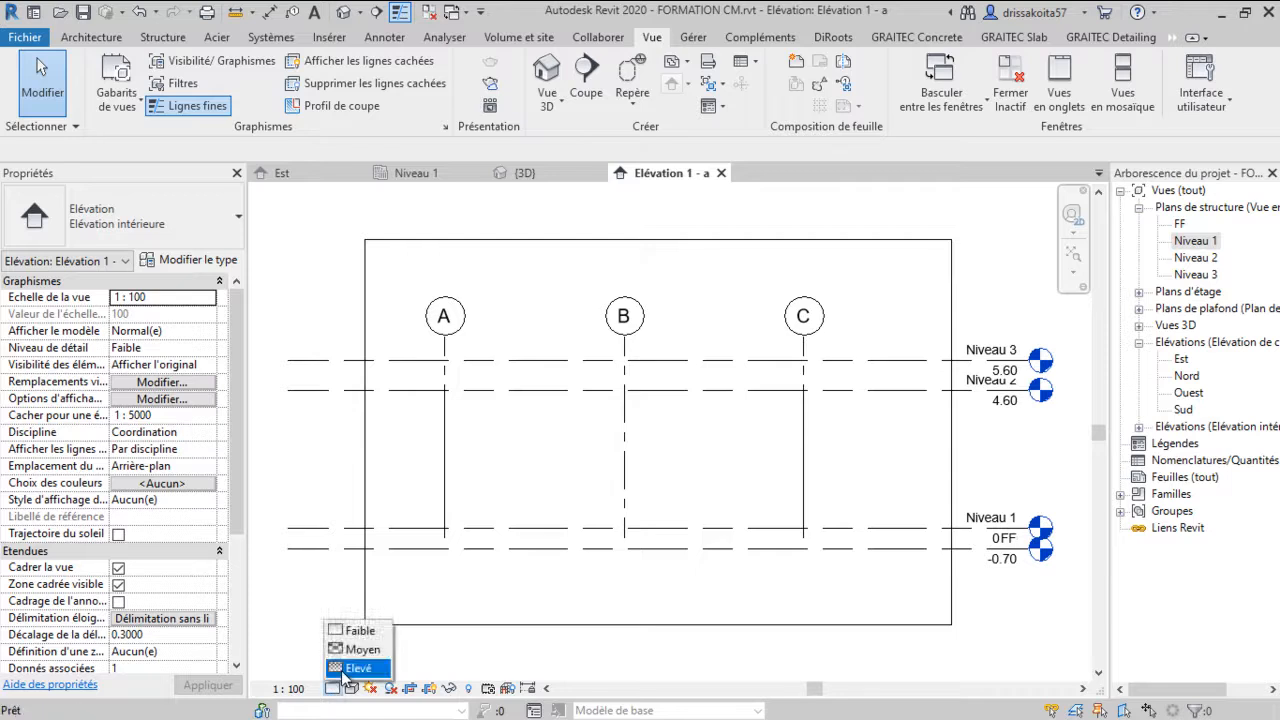
click(350, 668)
scroll(586, 390, up, 2)
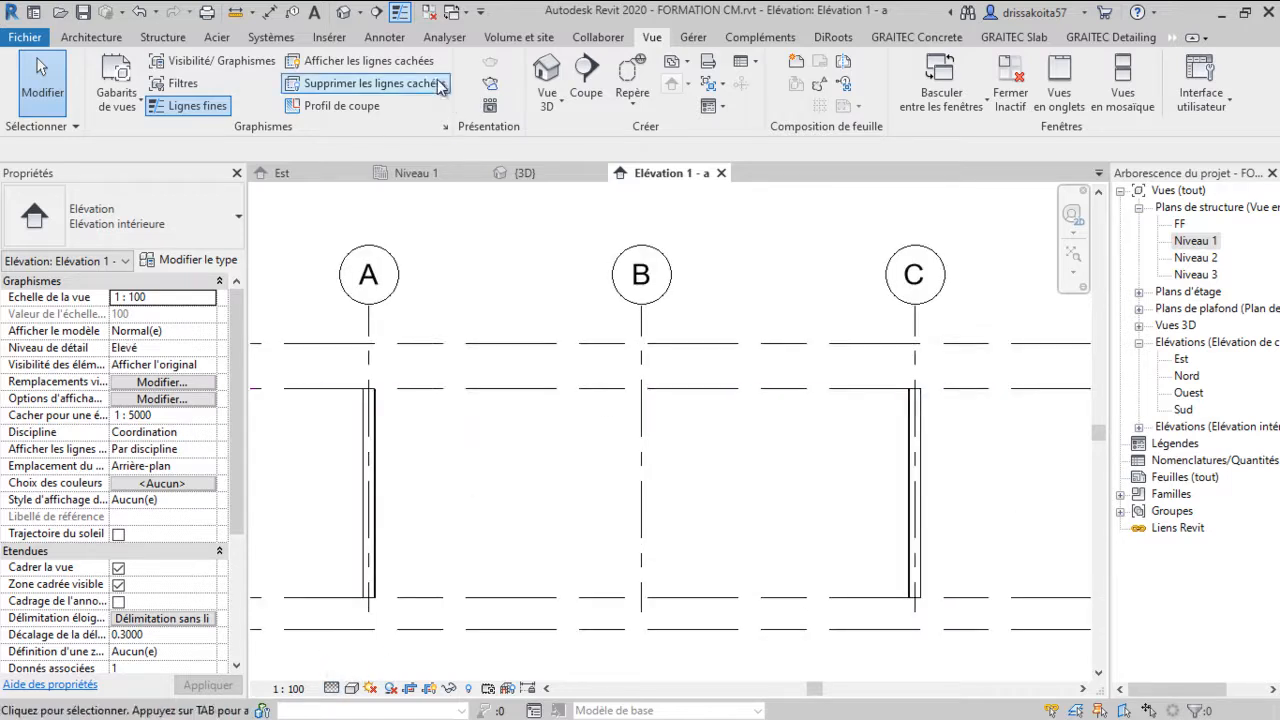
Start the Beam tool and load the IPE.rfa family from the Structure > Ossature > Acier library folder
click(160, 40)
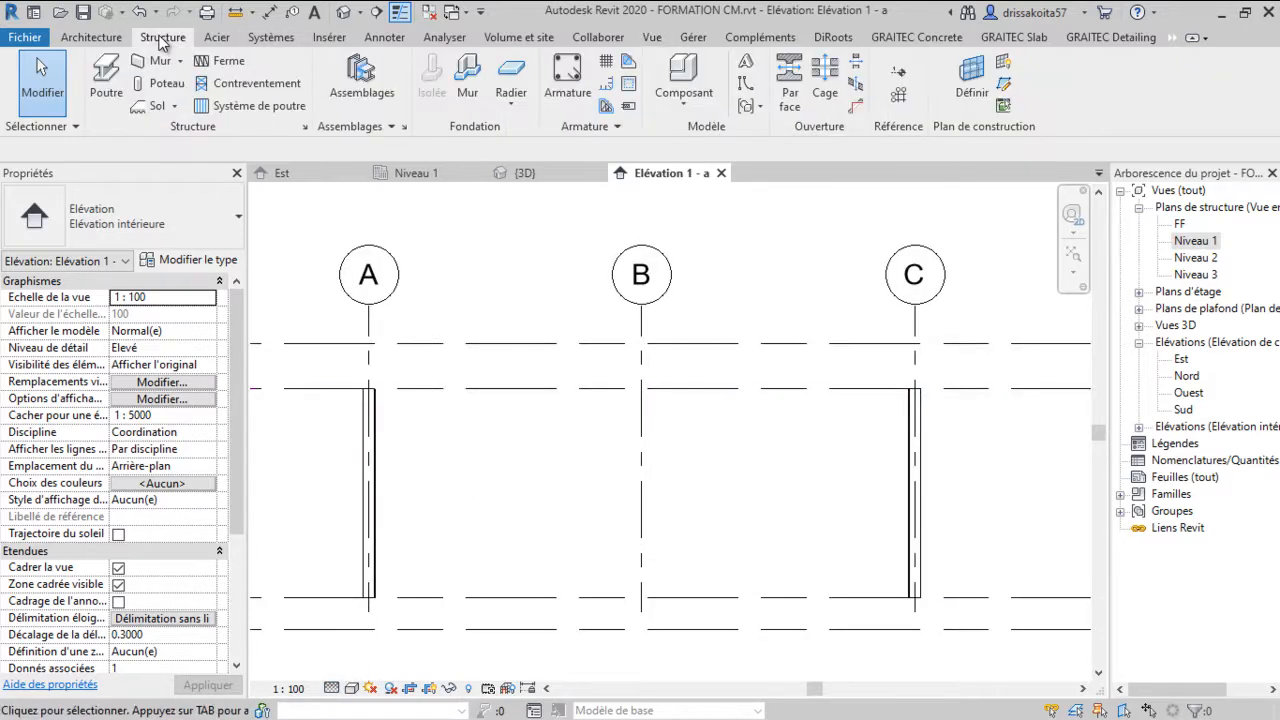
click(106, 80)
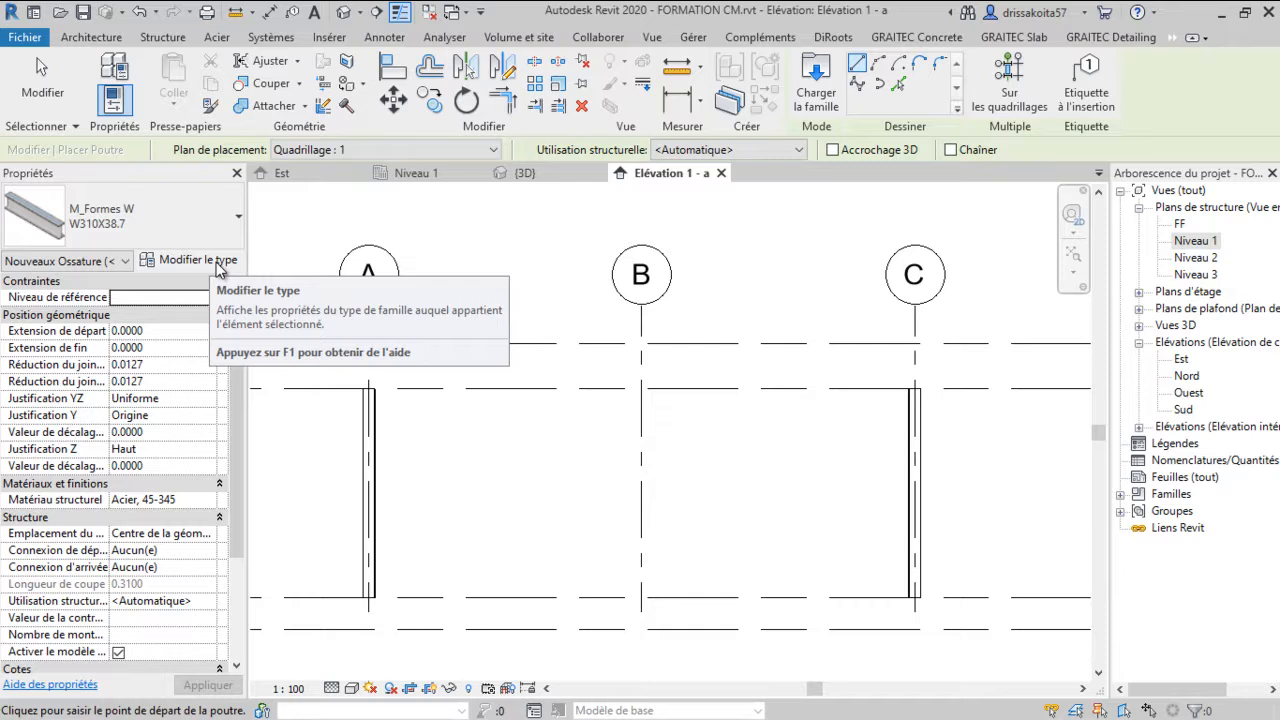
click(218, 266)
click(1206, 56)
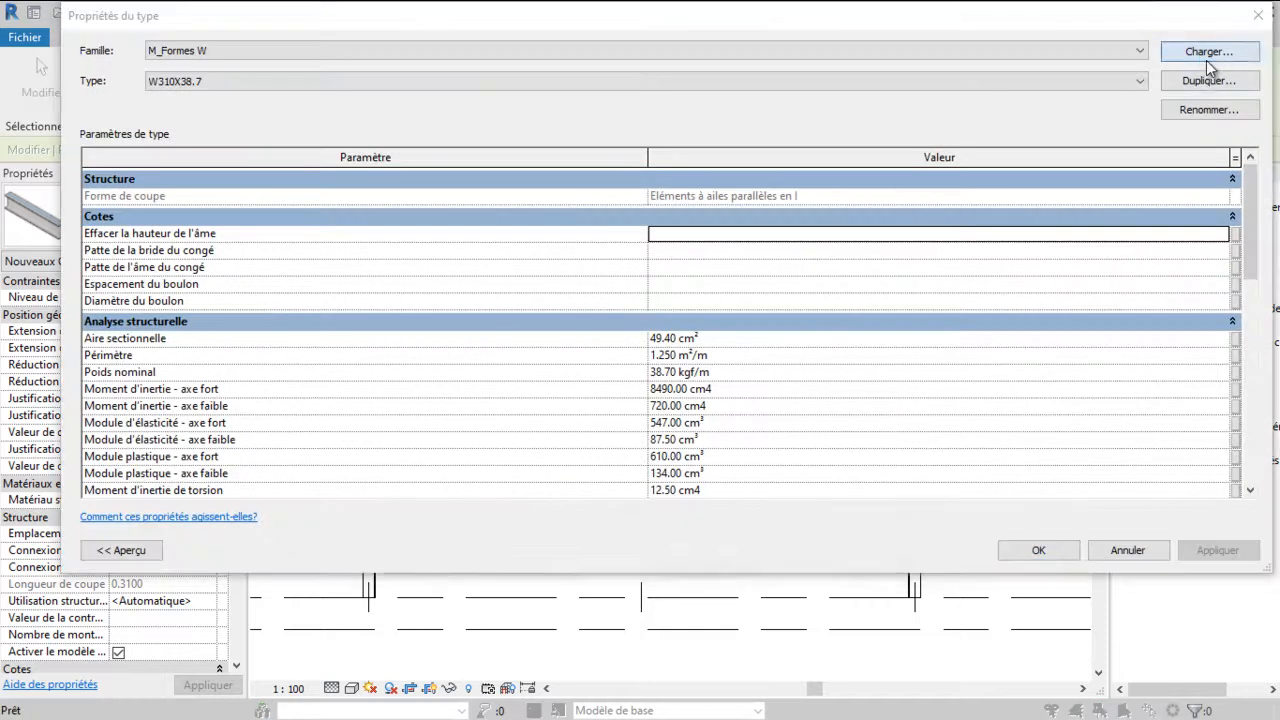
click(586, 222)
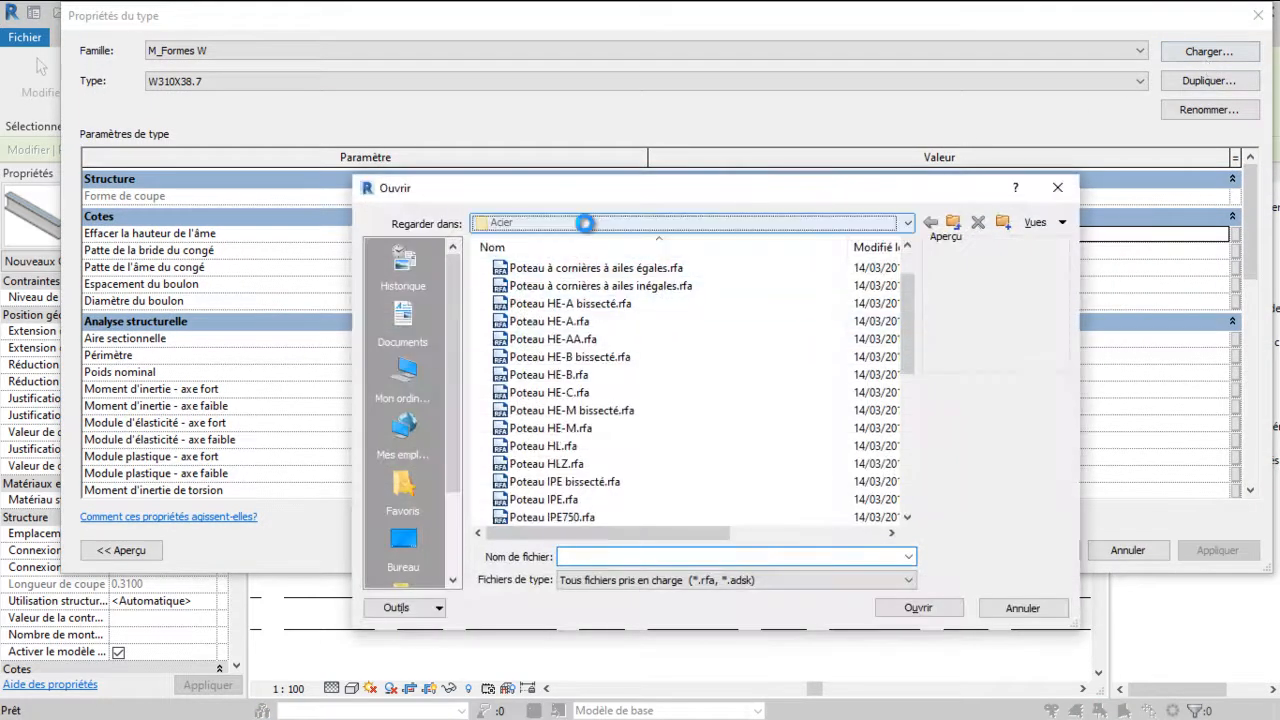
click(953, 222)
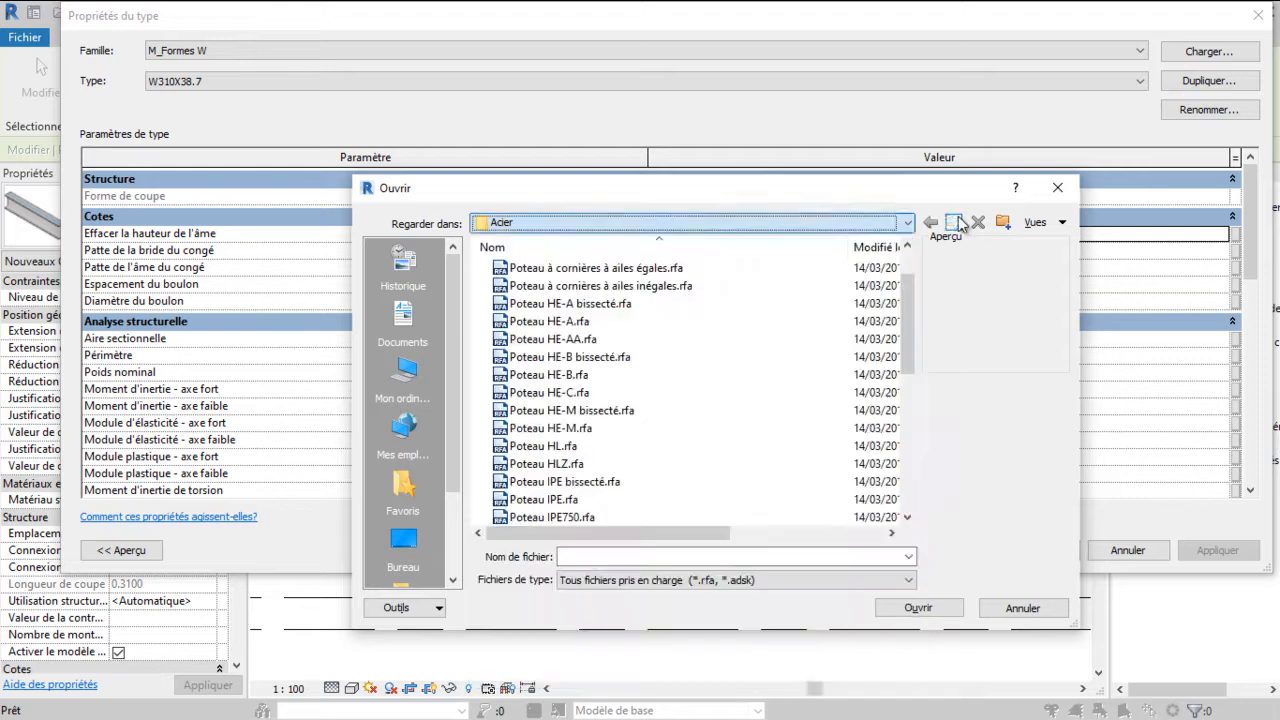
click(953, 222)
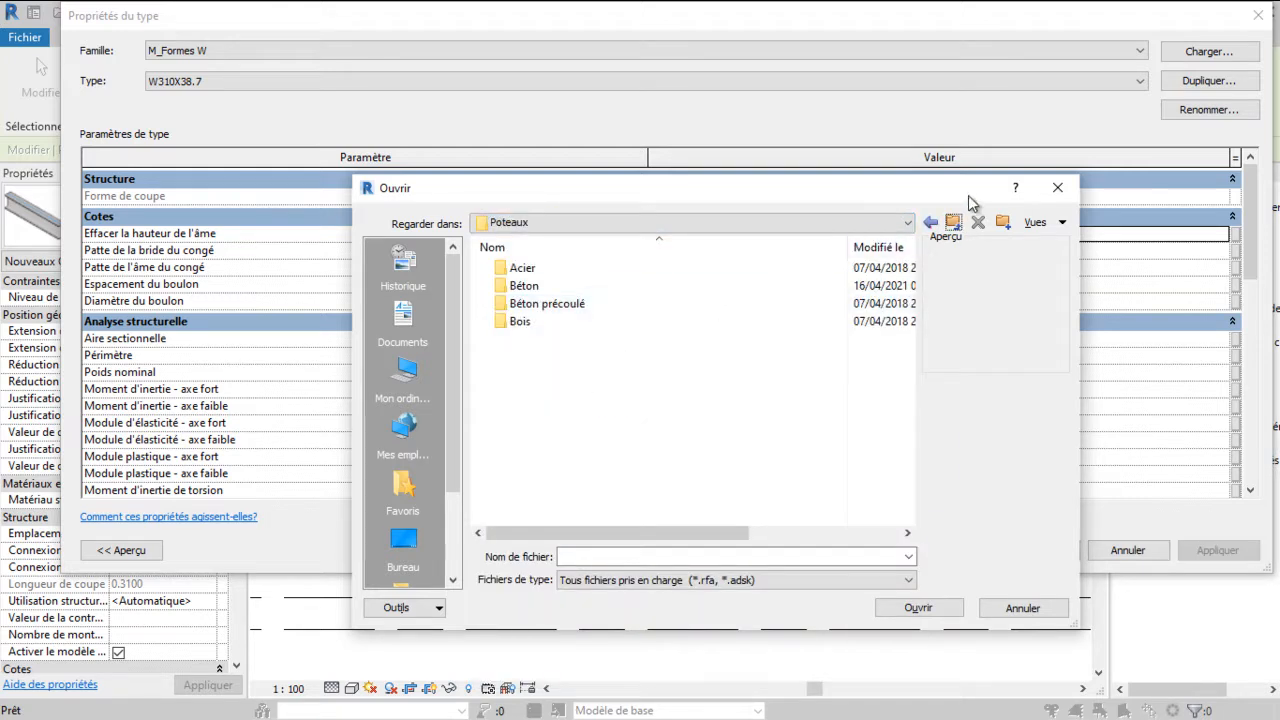
click(957, 225)
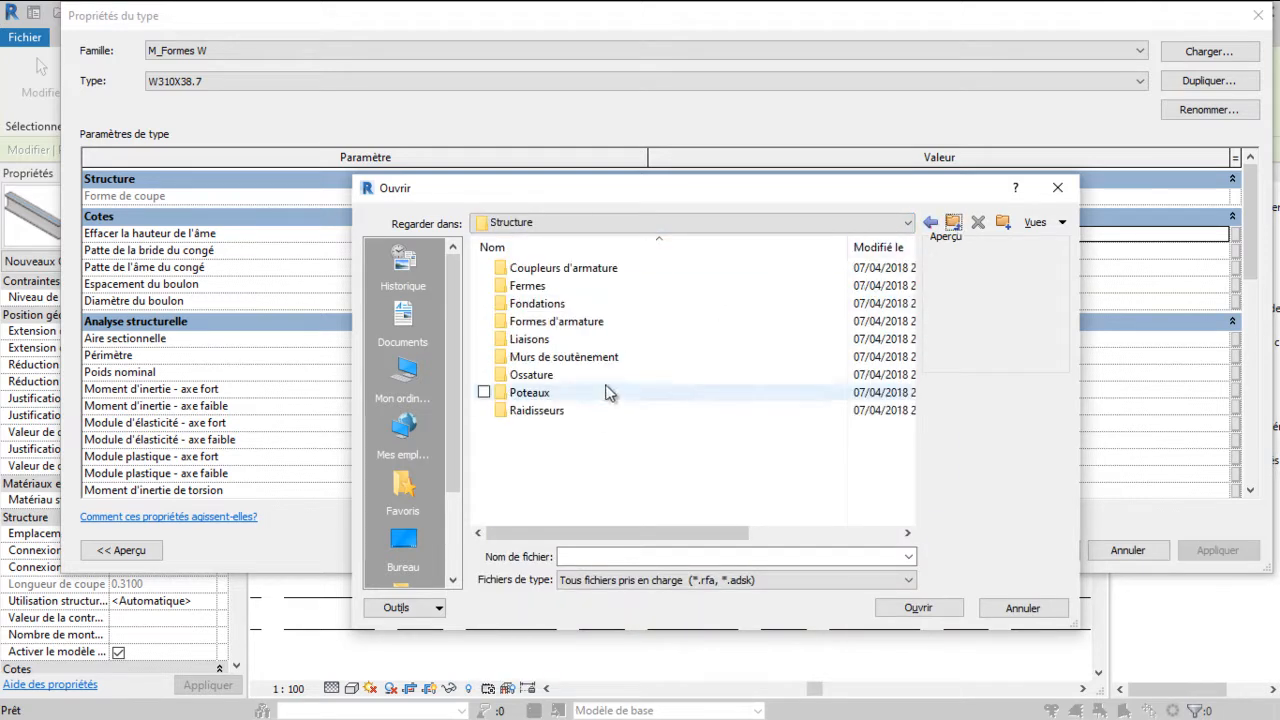
click(953, 222)
scroll(757, 308, down, 5)
double_click(581, 484)
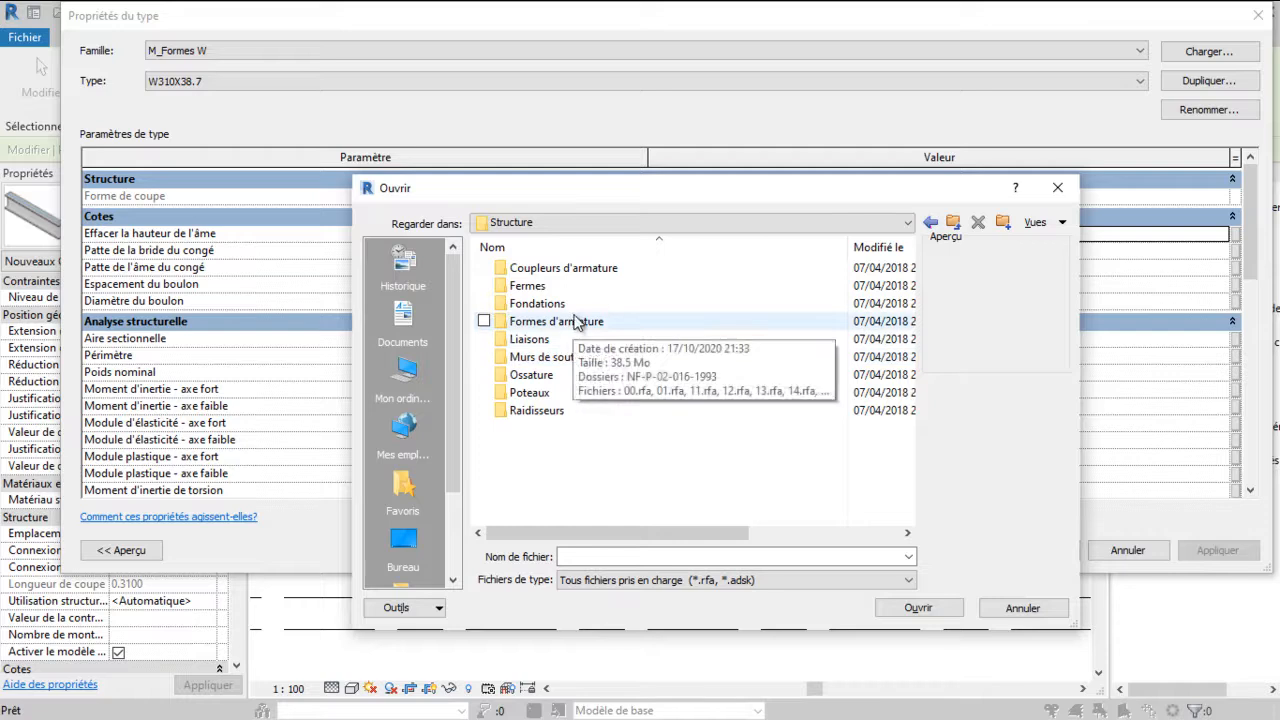
double_click(565, 378)
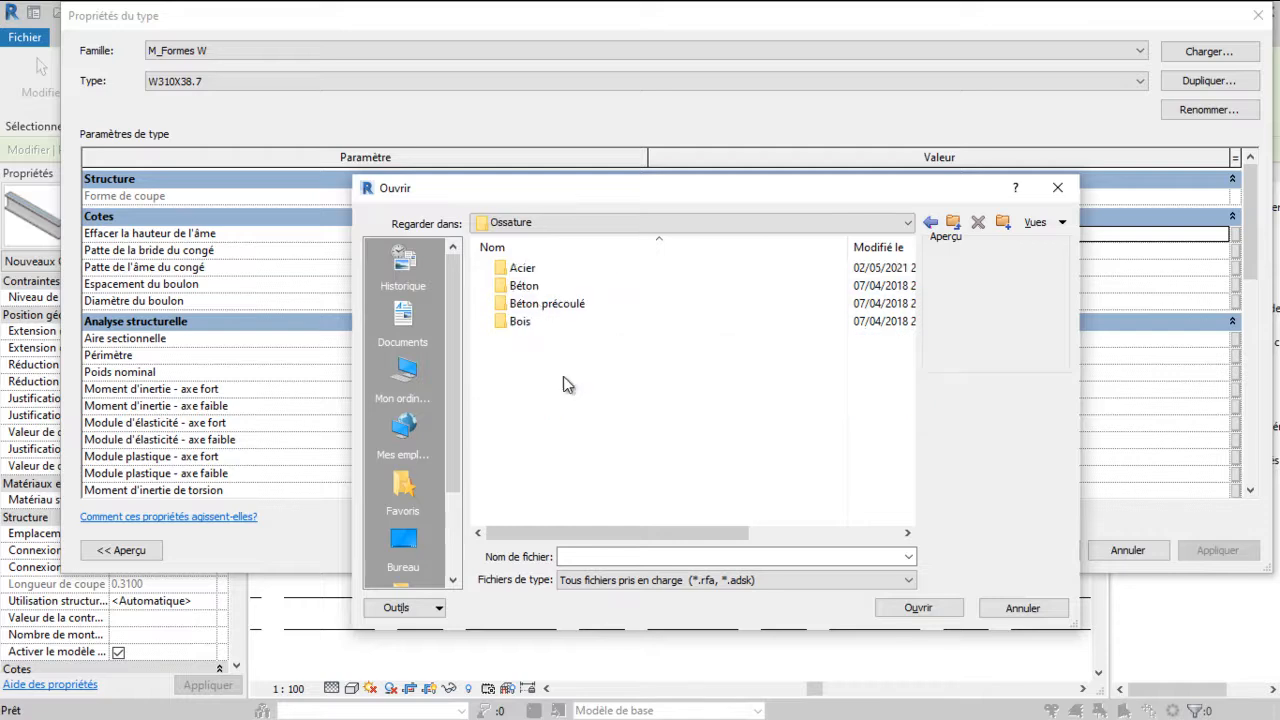
double_click(545, 268)
scroll(576, 303, down, 3)
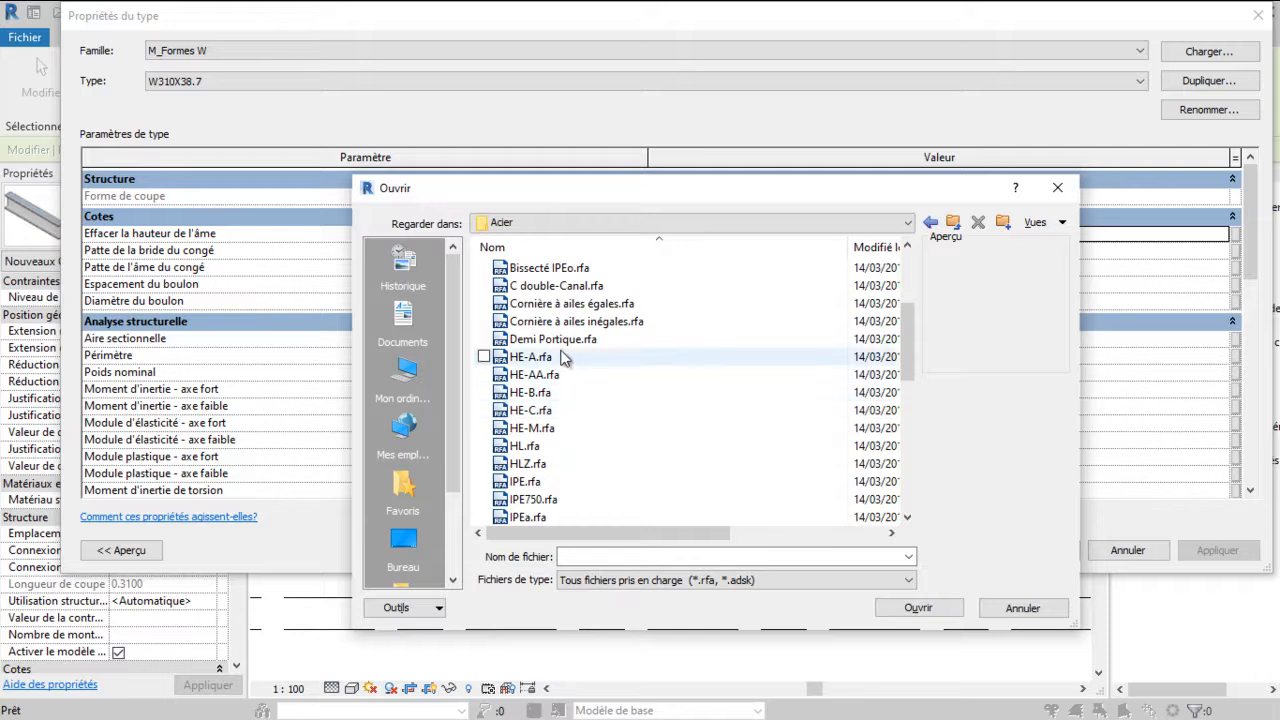
scroll(562, 360, down, 2)
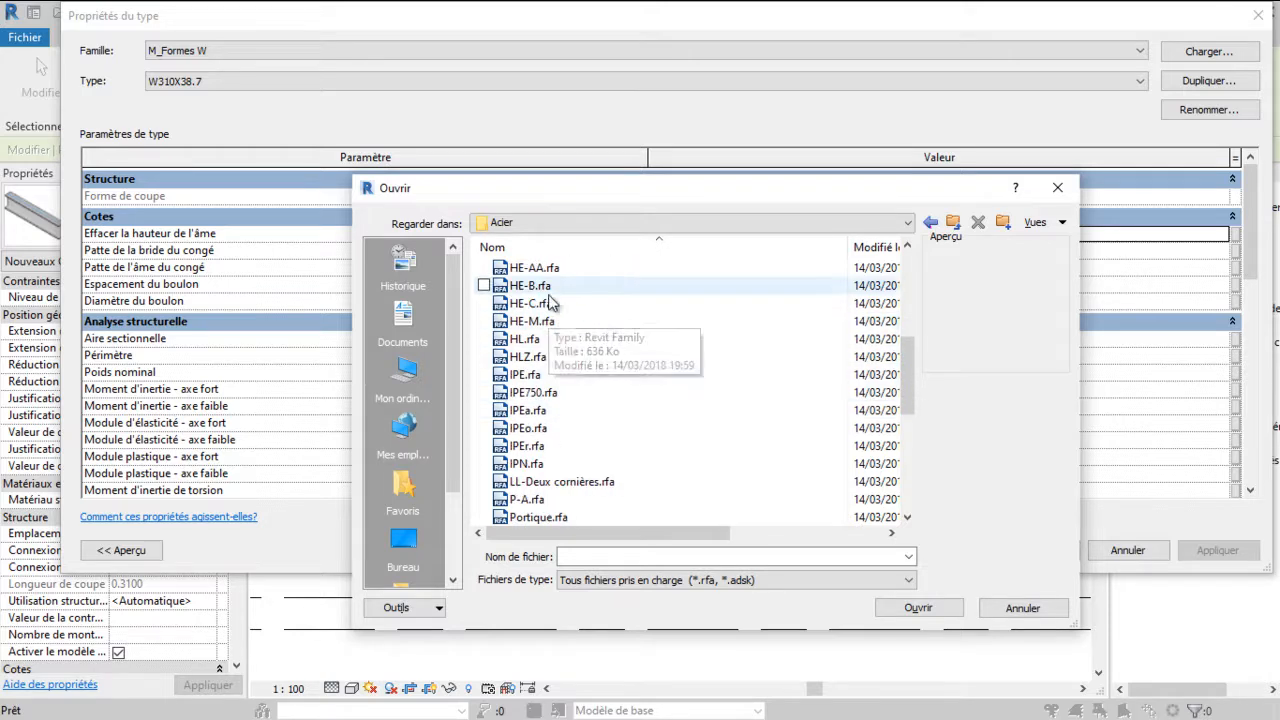
click(553, 378)
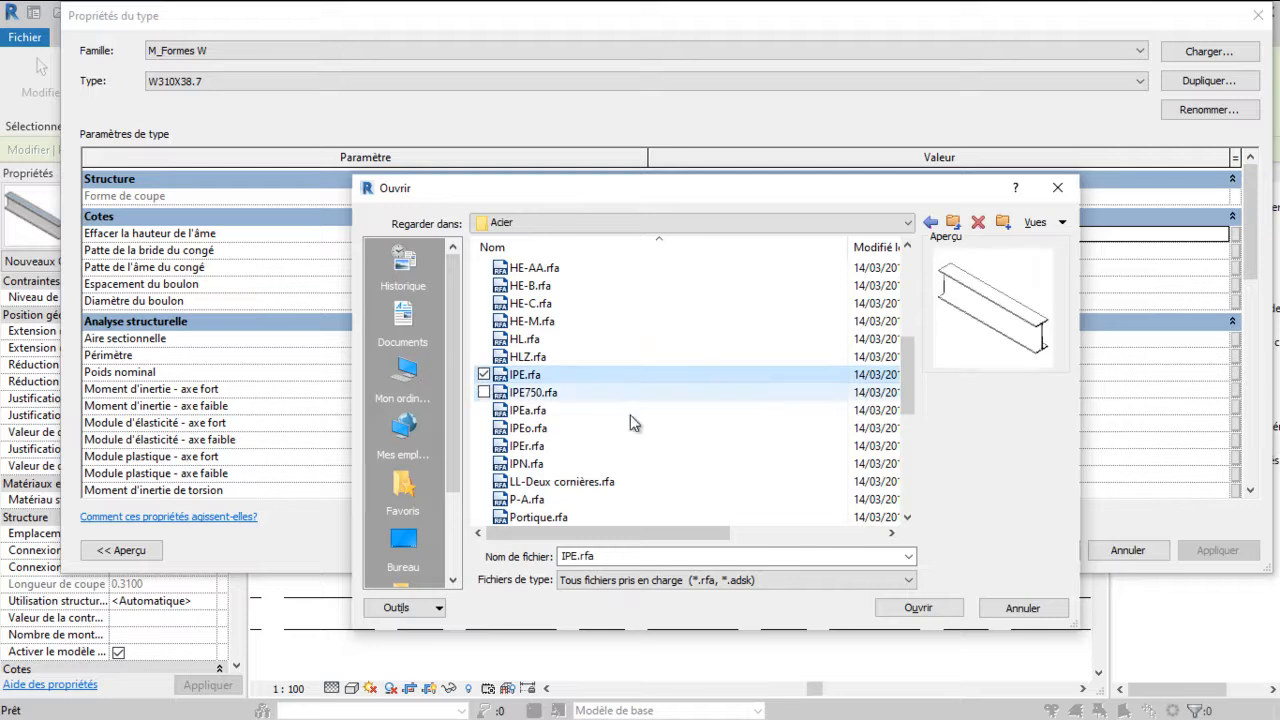
click(914, 608)
Choose the IPE220 type to load from the IPE family
scroll(540, 328, down, 2)
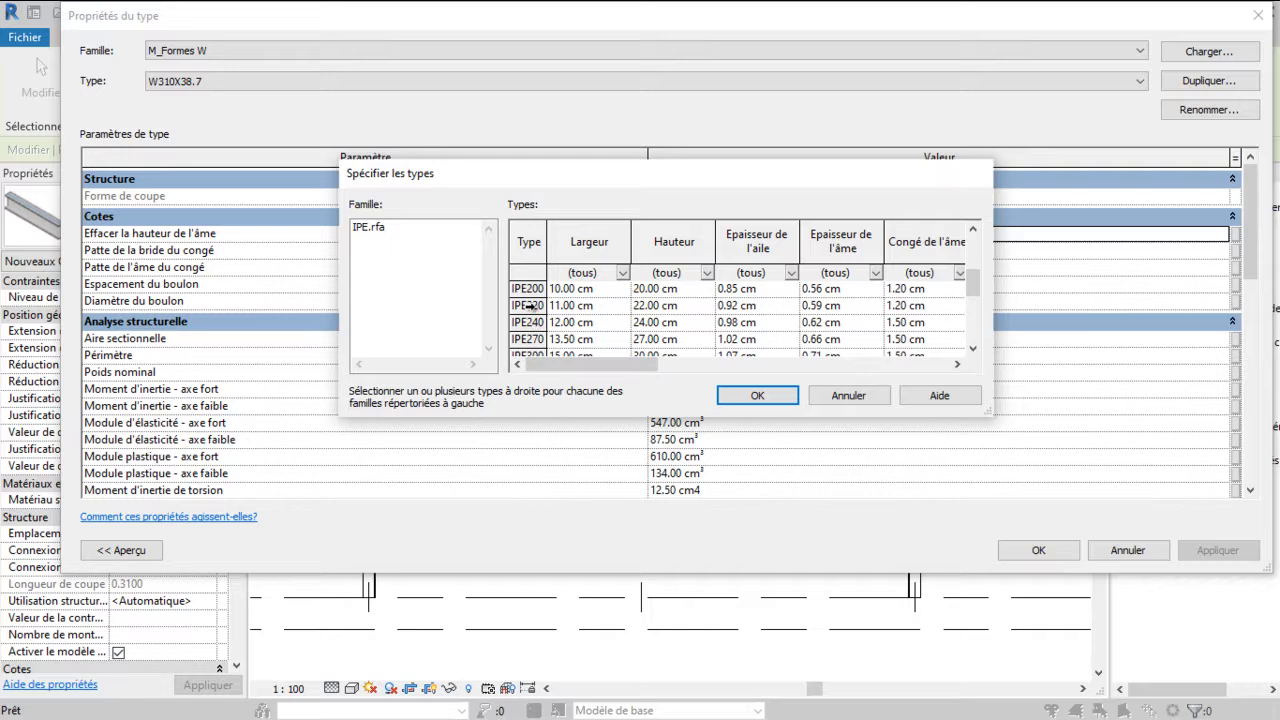
click(528, 306)
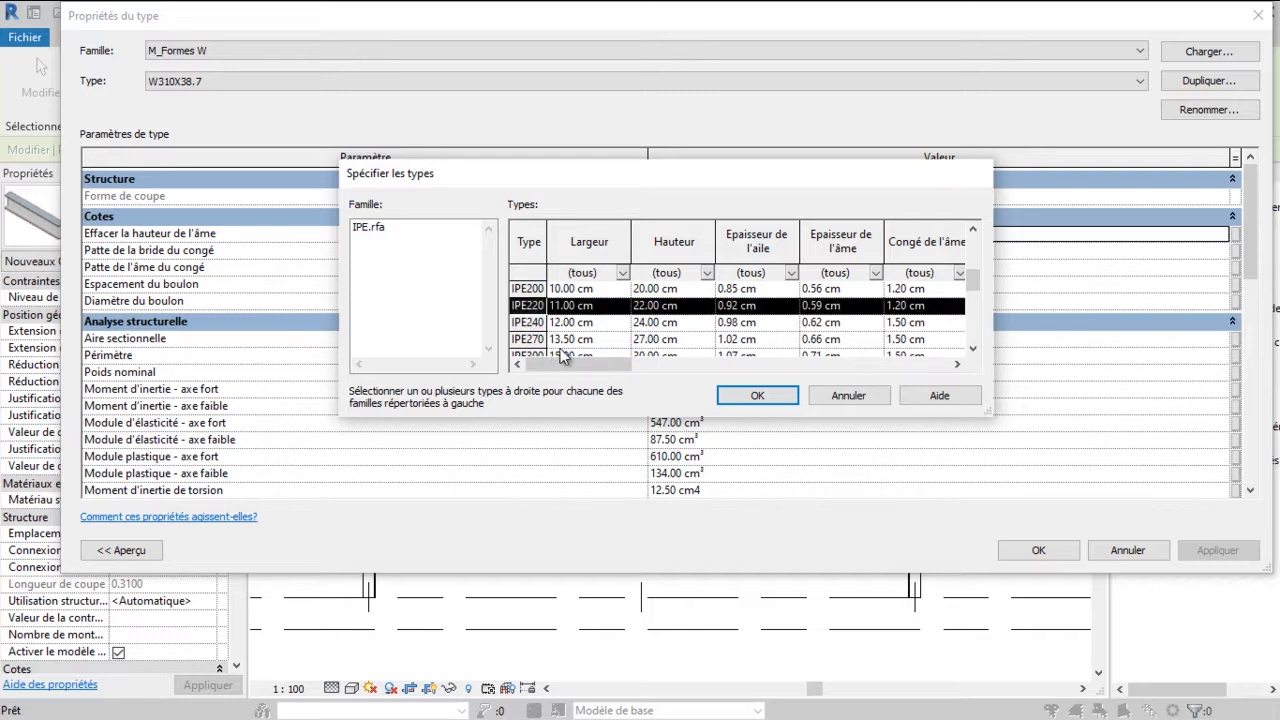
click(763, 399)
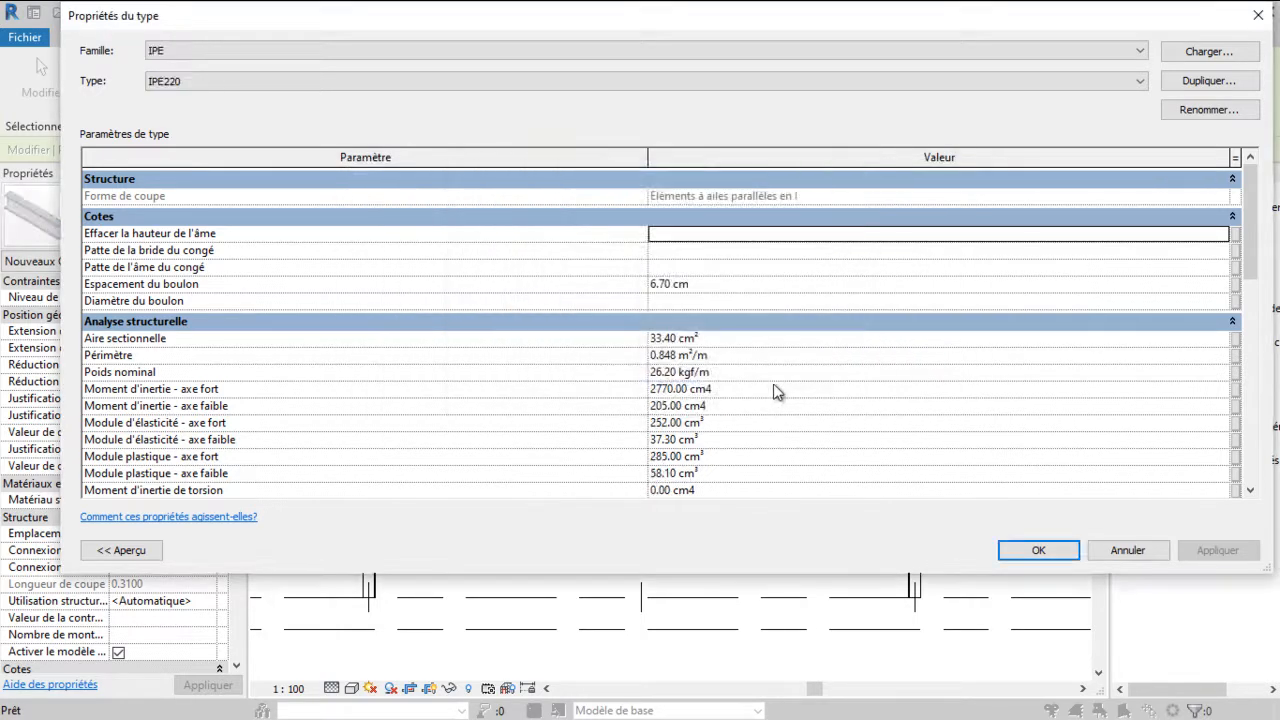
Draw two sloped IPE220 beams from the column tops at grids A and C up to grid B at Niveau 3
click(1002, 555)
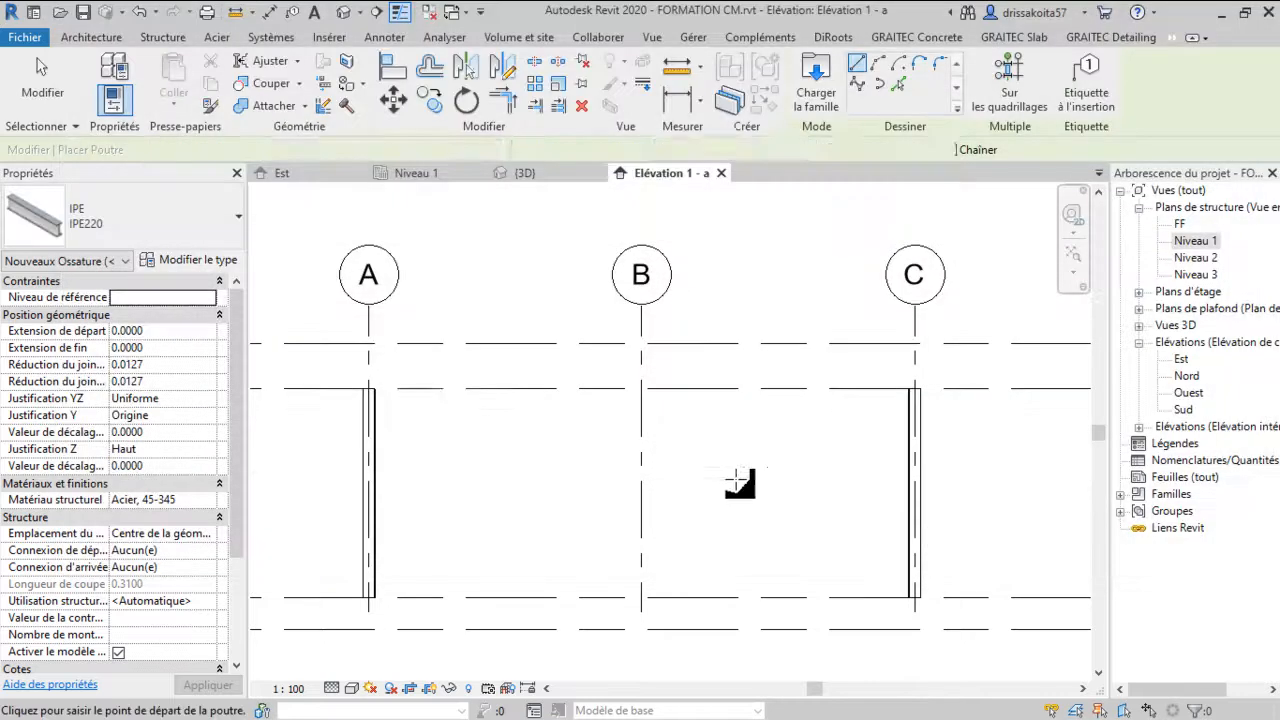
click(368, 385)
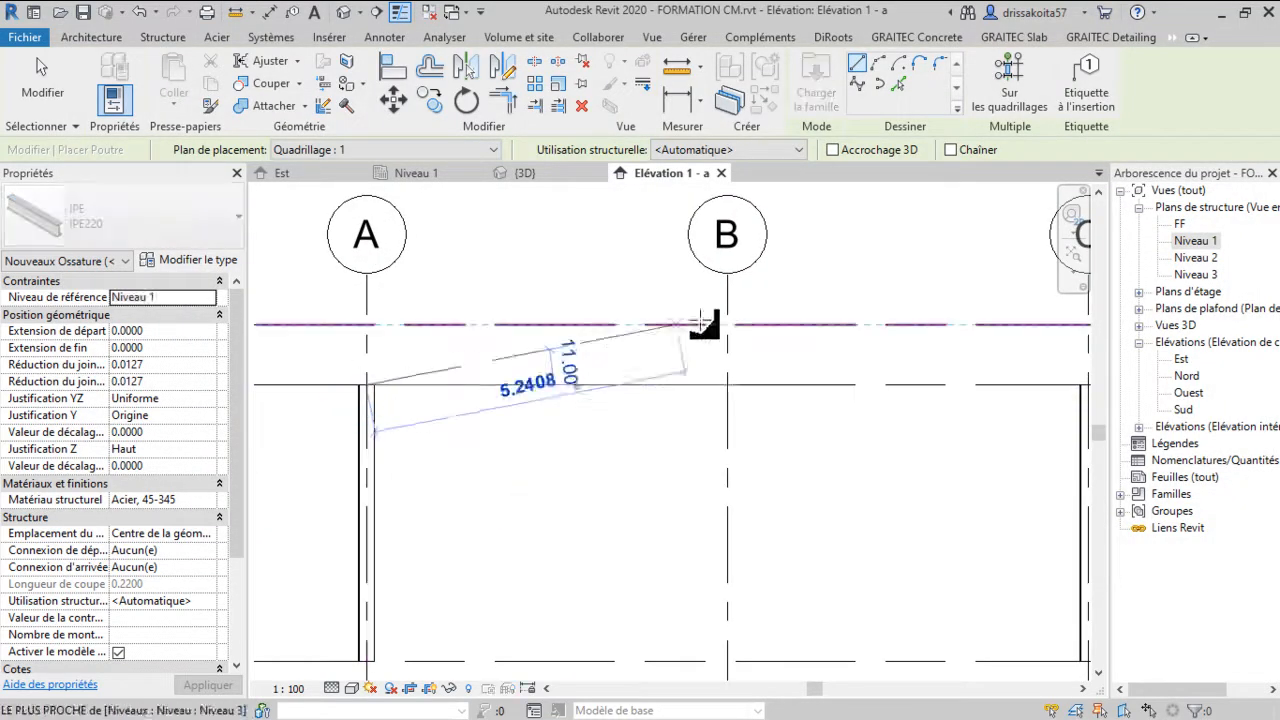
click(728, 325)
scroll(686, 366, down, 2)
scroll(980, 391, up, 4)
click(998, 376)
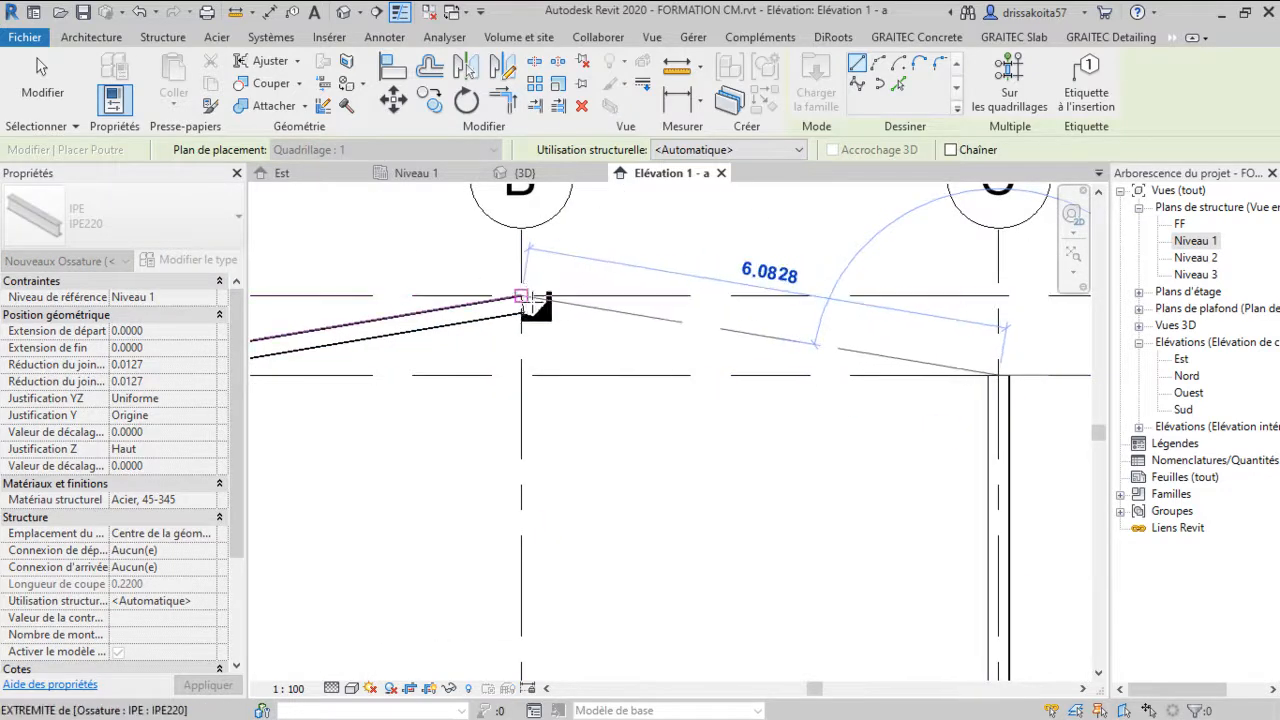
click(521, 299)
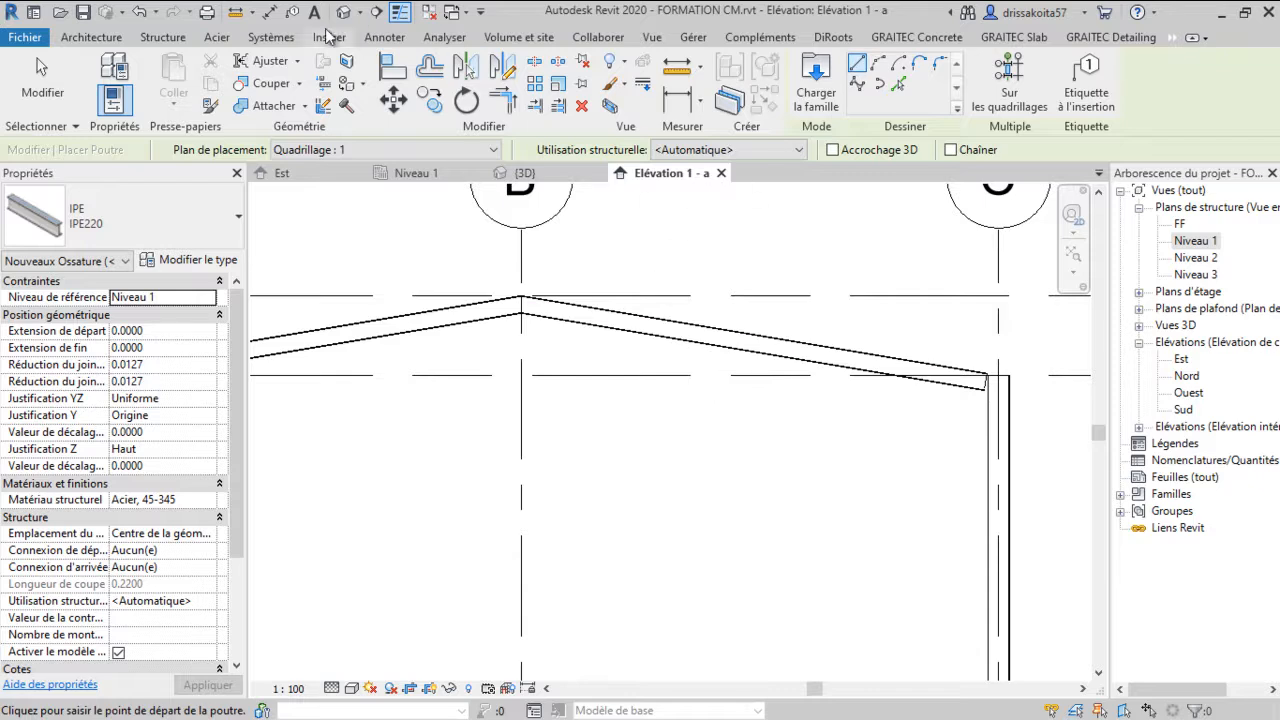
key(Escape)
Delete the sloped beam between grids A and B
scroll(742, 360, down, 4)
scroll(473, 347, up, 1)
scroll(473, 347, up, 1)
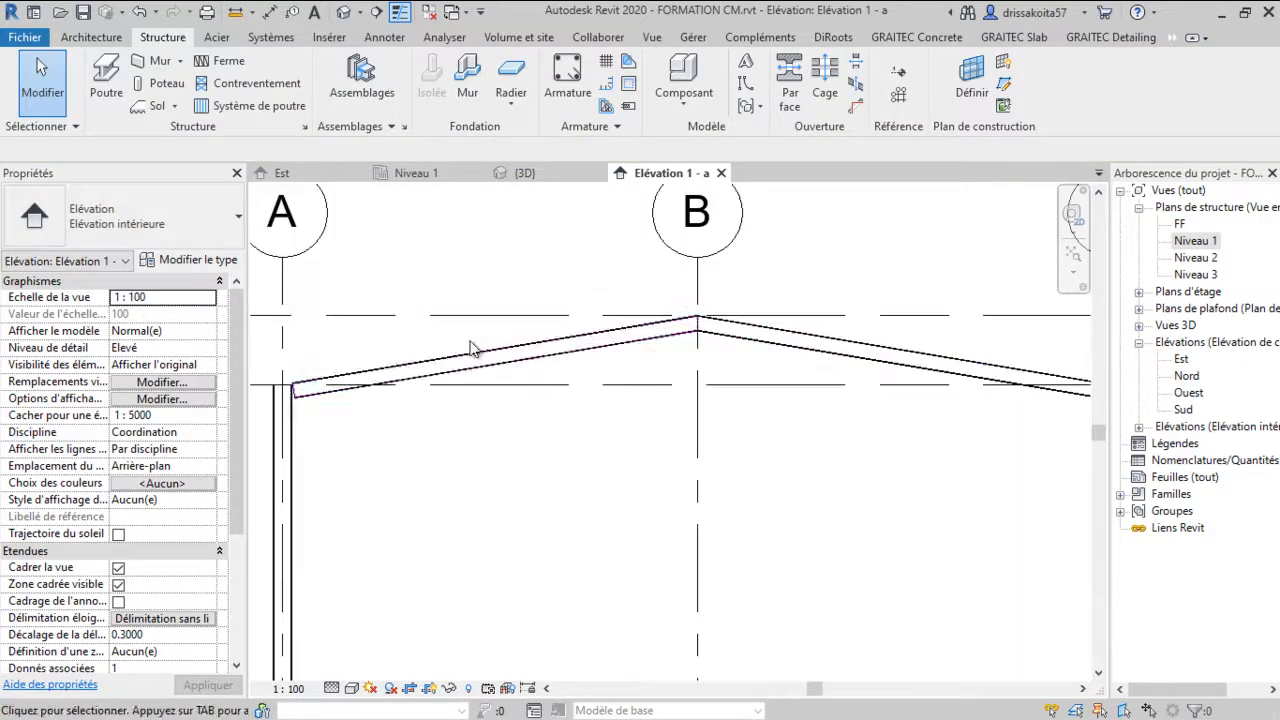
click(655, 348)
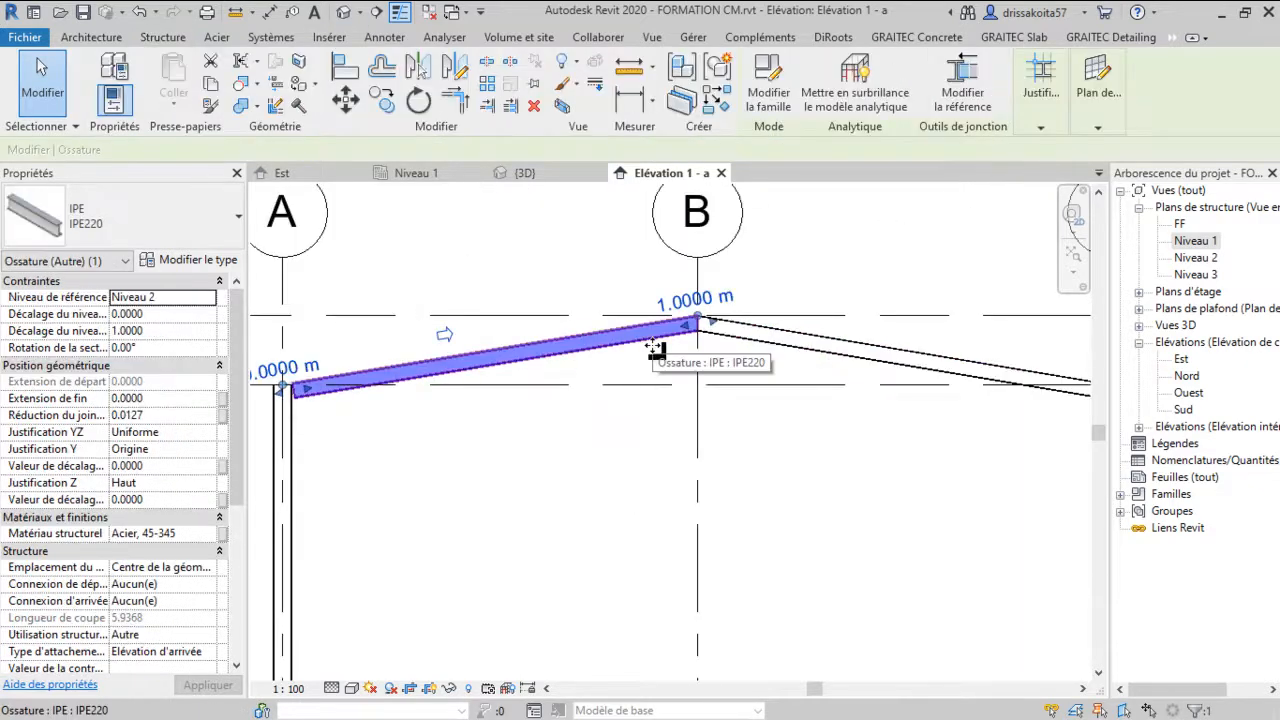
key(Delete)
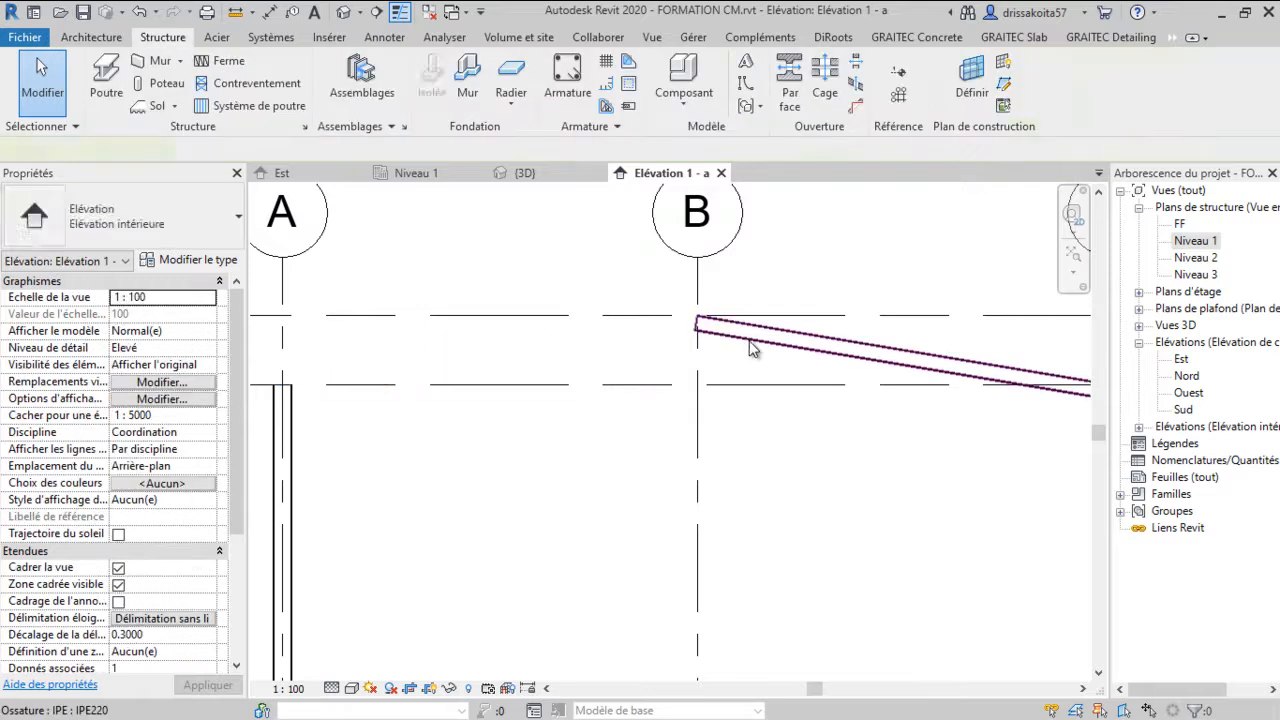
scroll(728, 323, down, 2)
scroll(728, 323, down, 1)
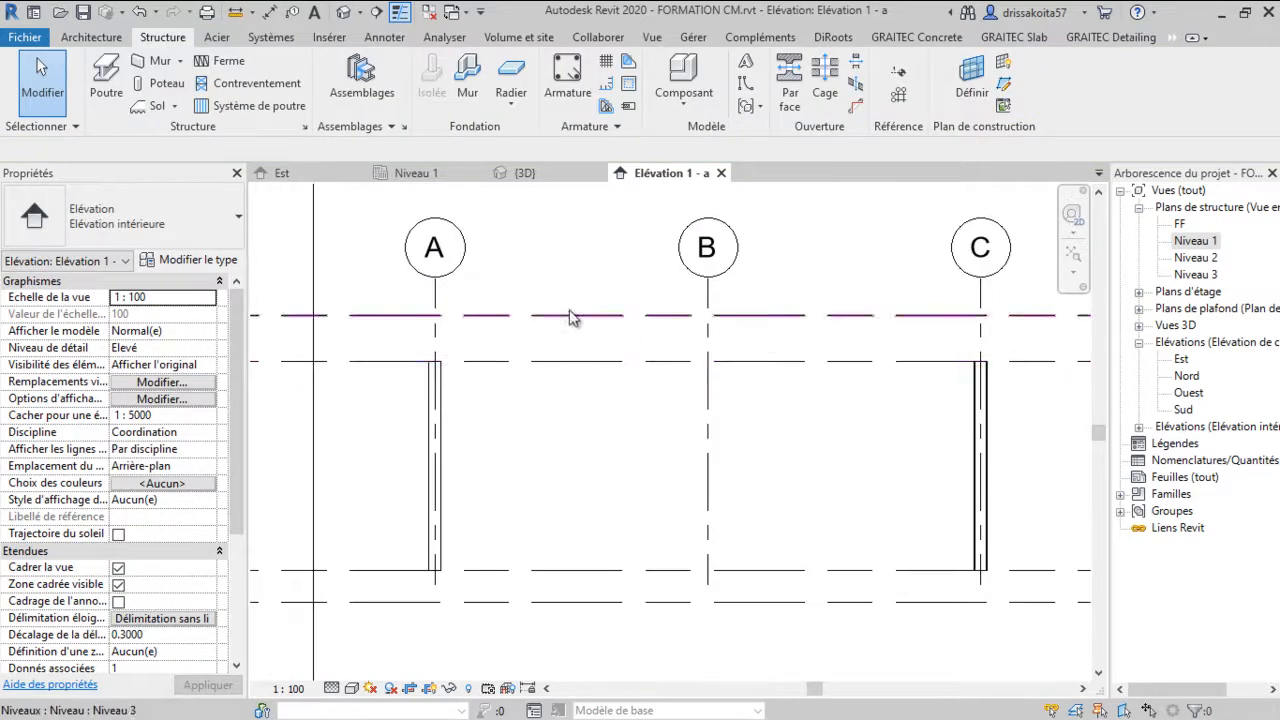
scroll(440, 355, up, 3)
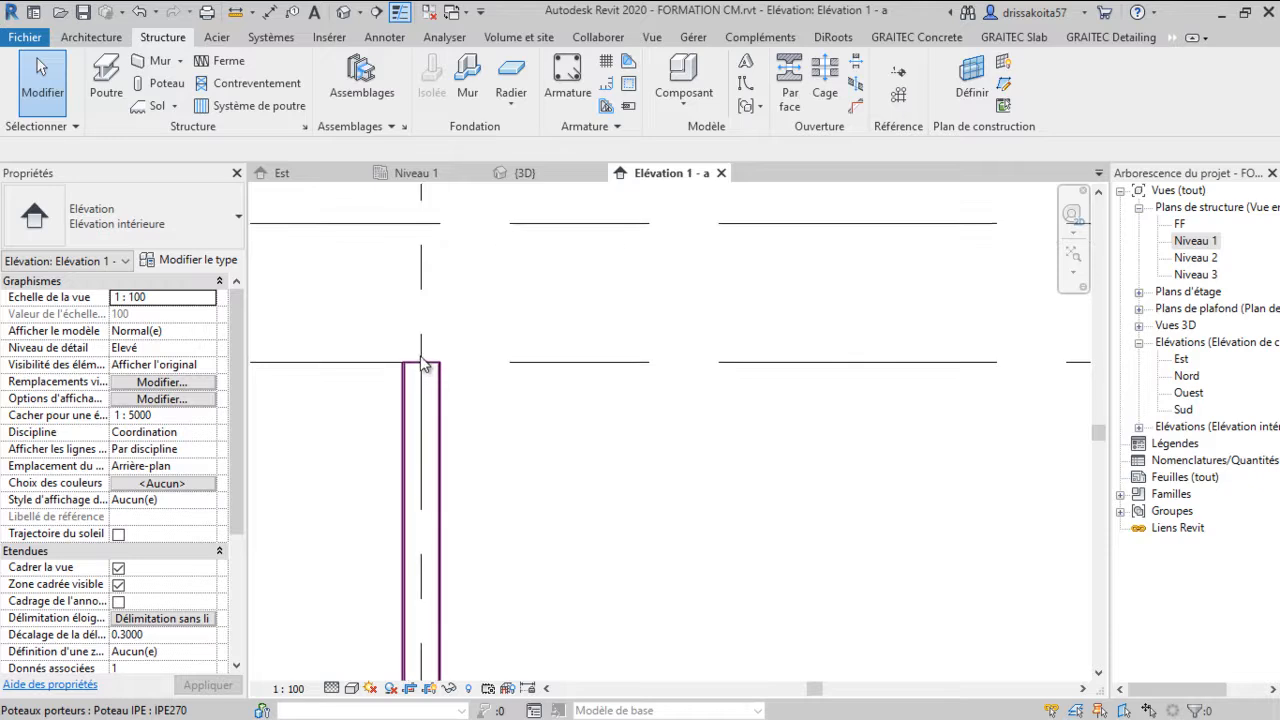
scroll(423, 360, down, 2)
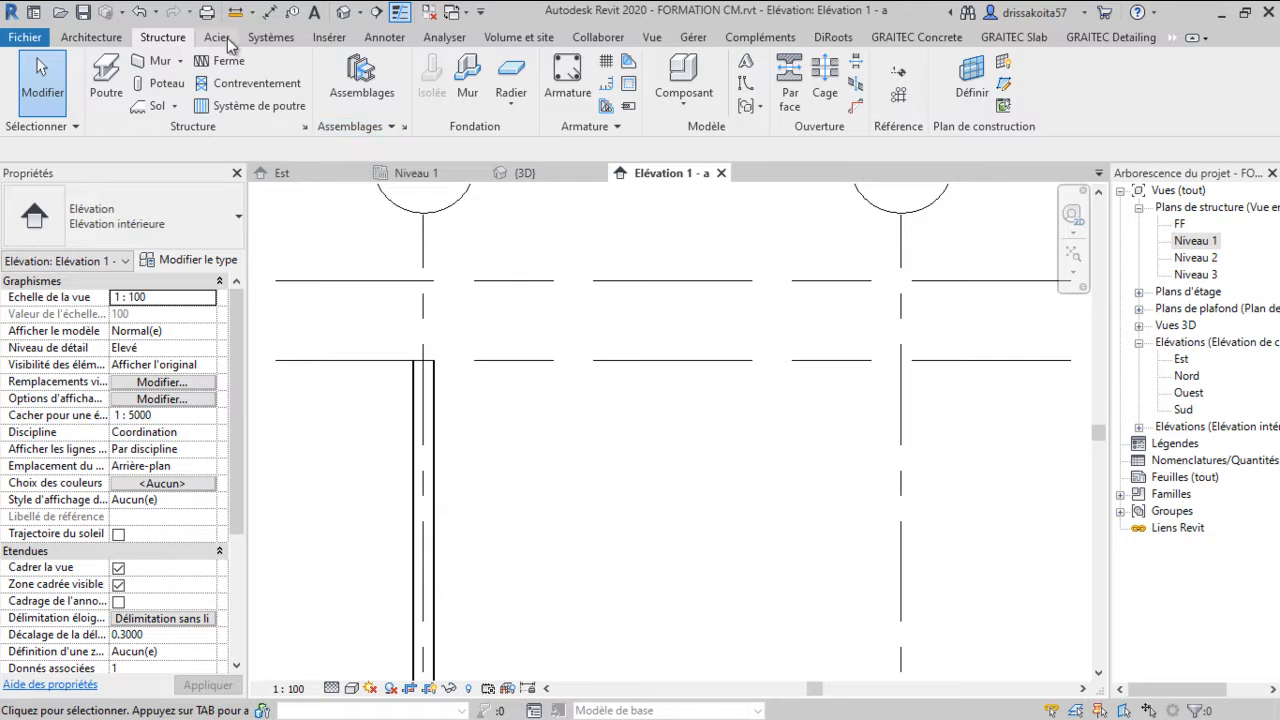
click(306, 127)
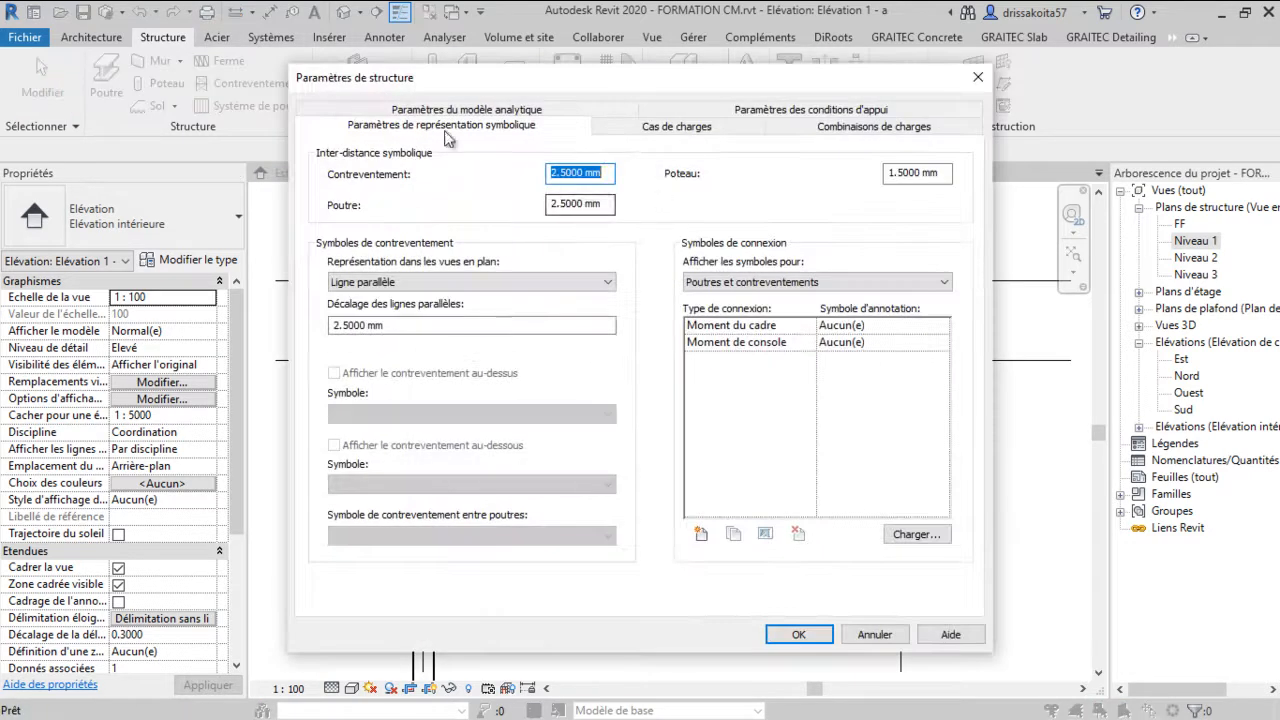
click(977, 78)
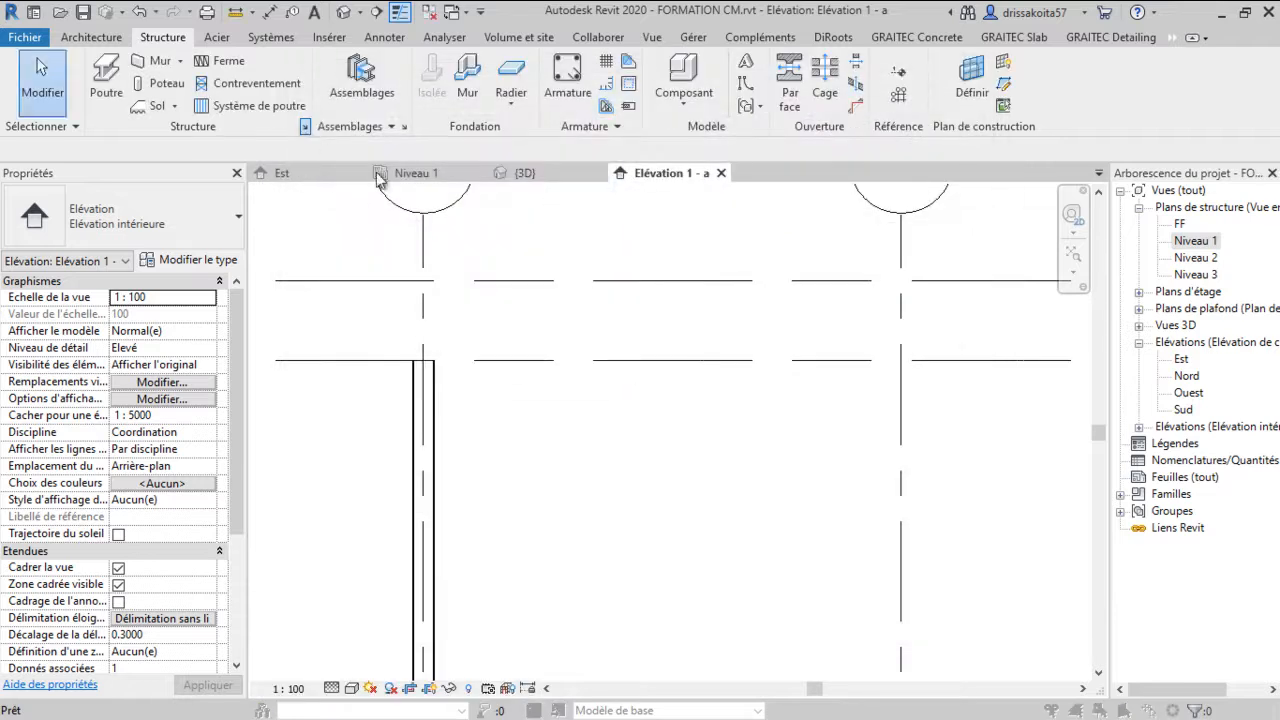
Set the symbolic cutback distances for bracing, beams and columns to 1 mm in the structural settings
click(306, 127)
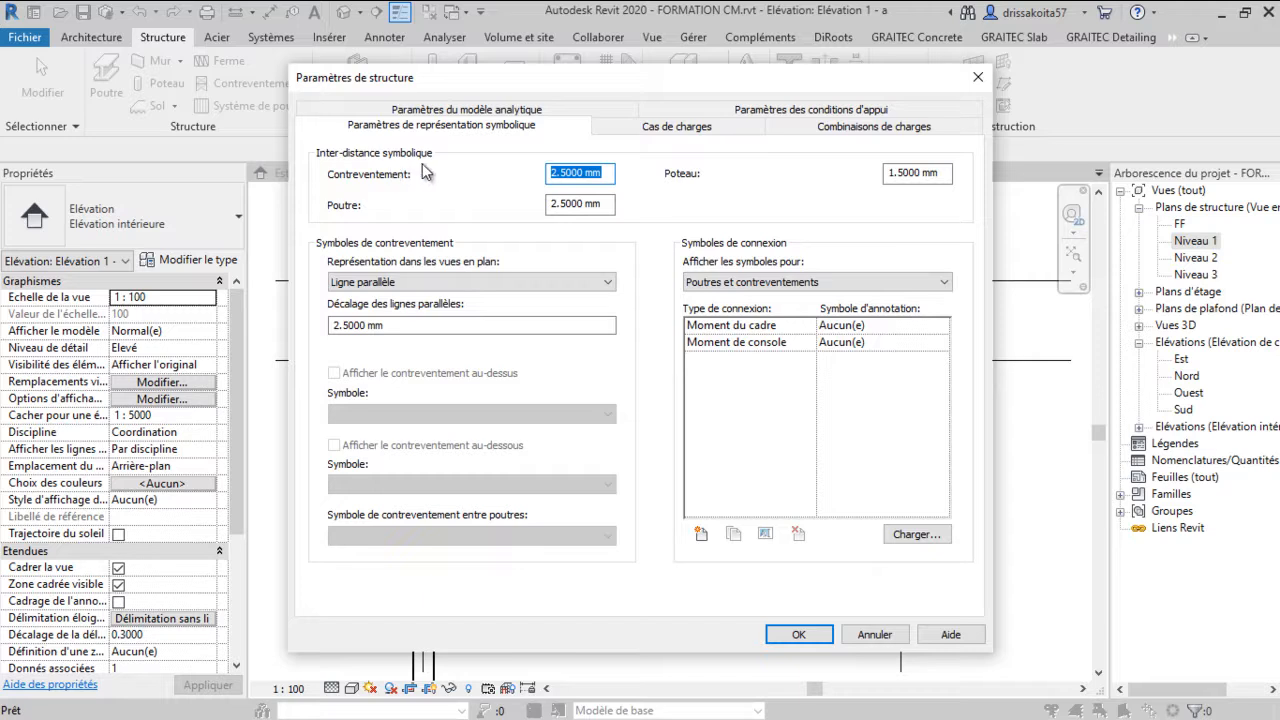
key(Tab)
text(1)
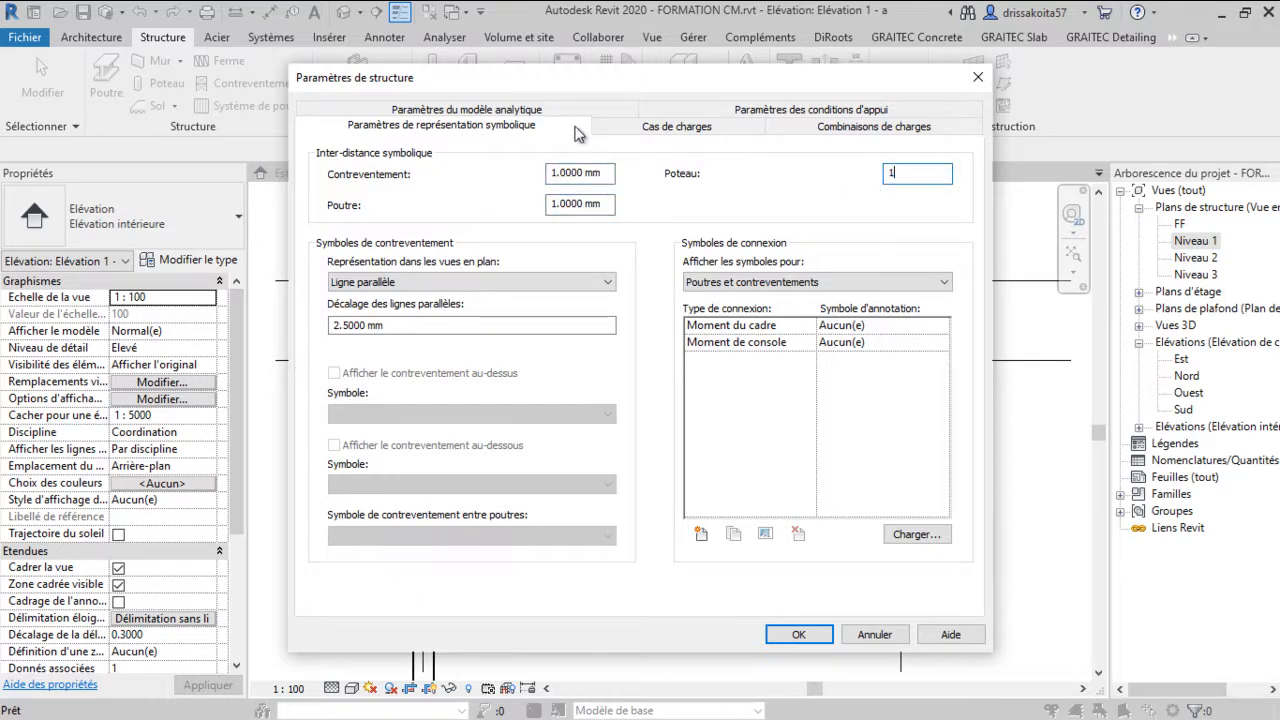
click(545, 112)
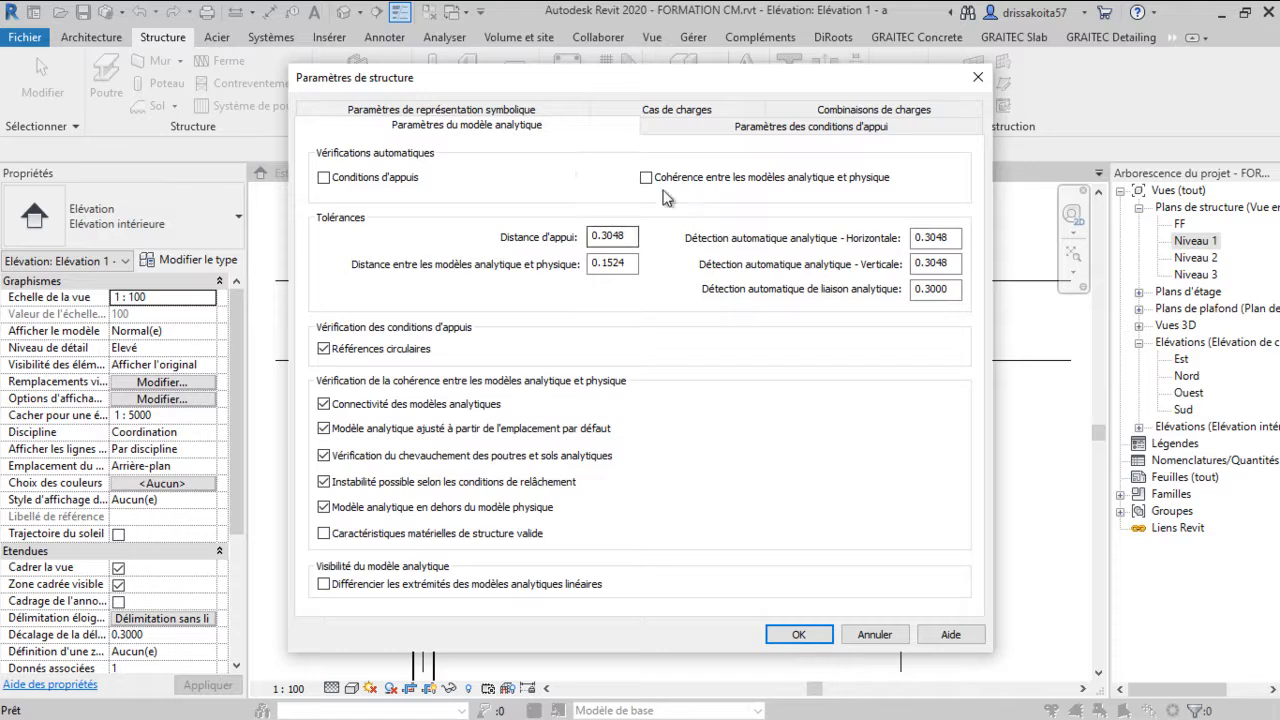
click(510, 110)
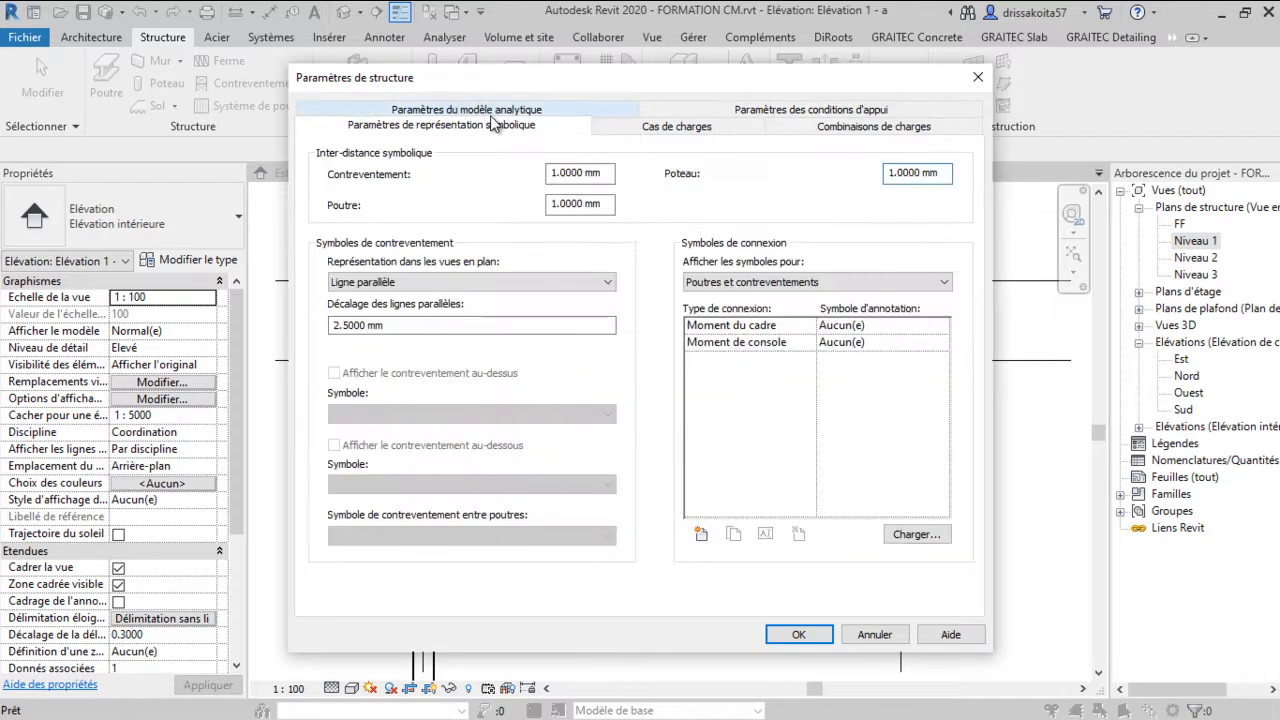
click(667, 130)
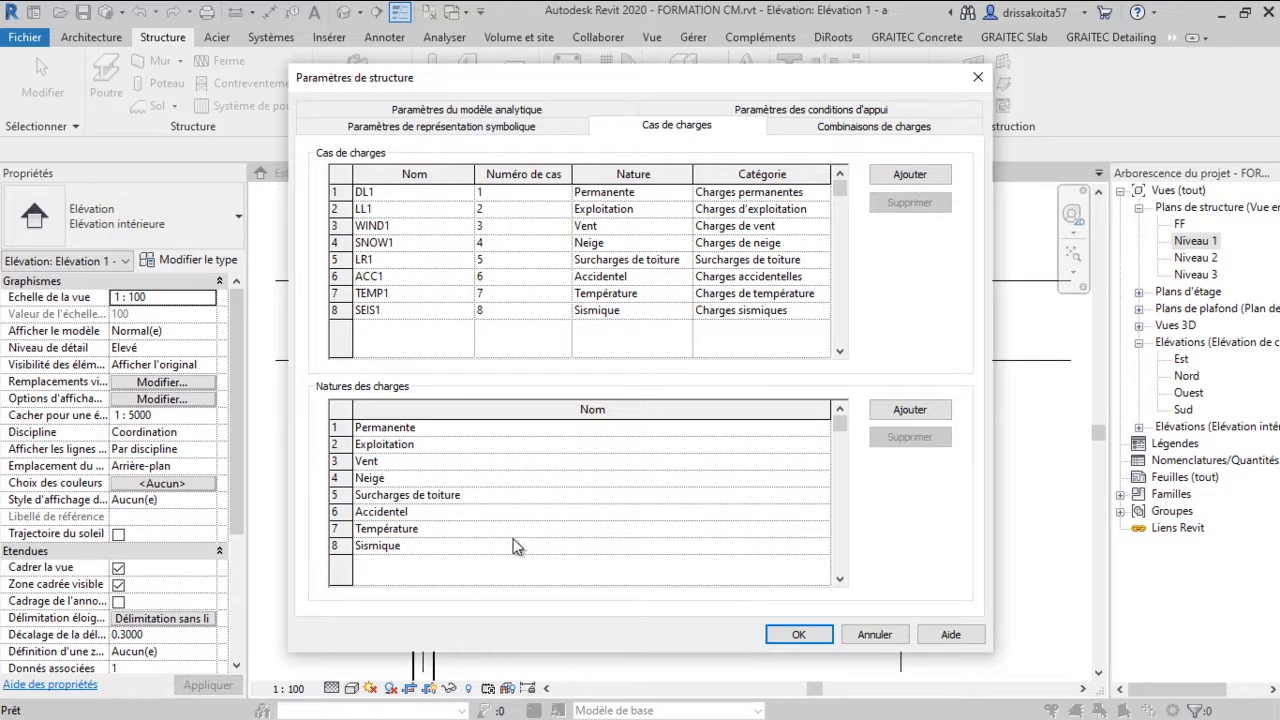
click(799, 636)
Draw an IPE220 beam from the column top at grid A up to grid B at Niveau 3
scroll(620, 400, up, 3)
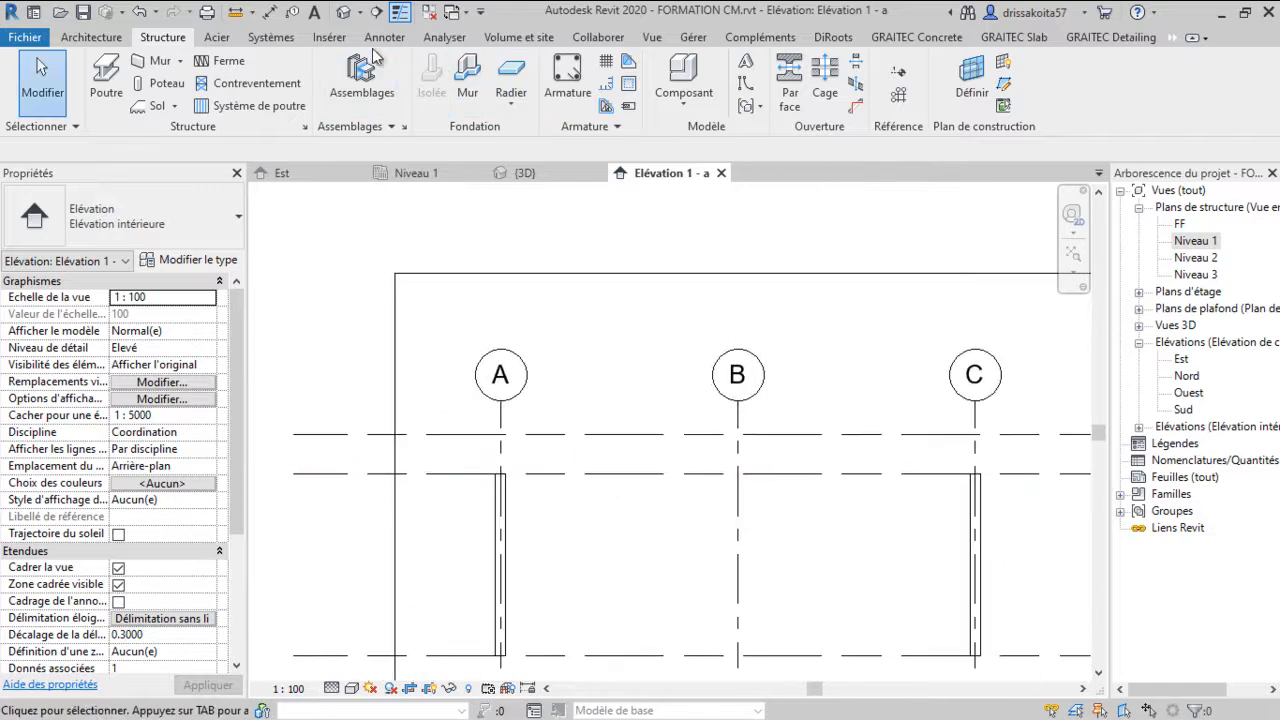
click(108, 88)
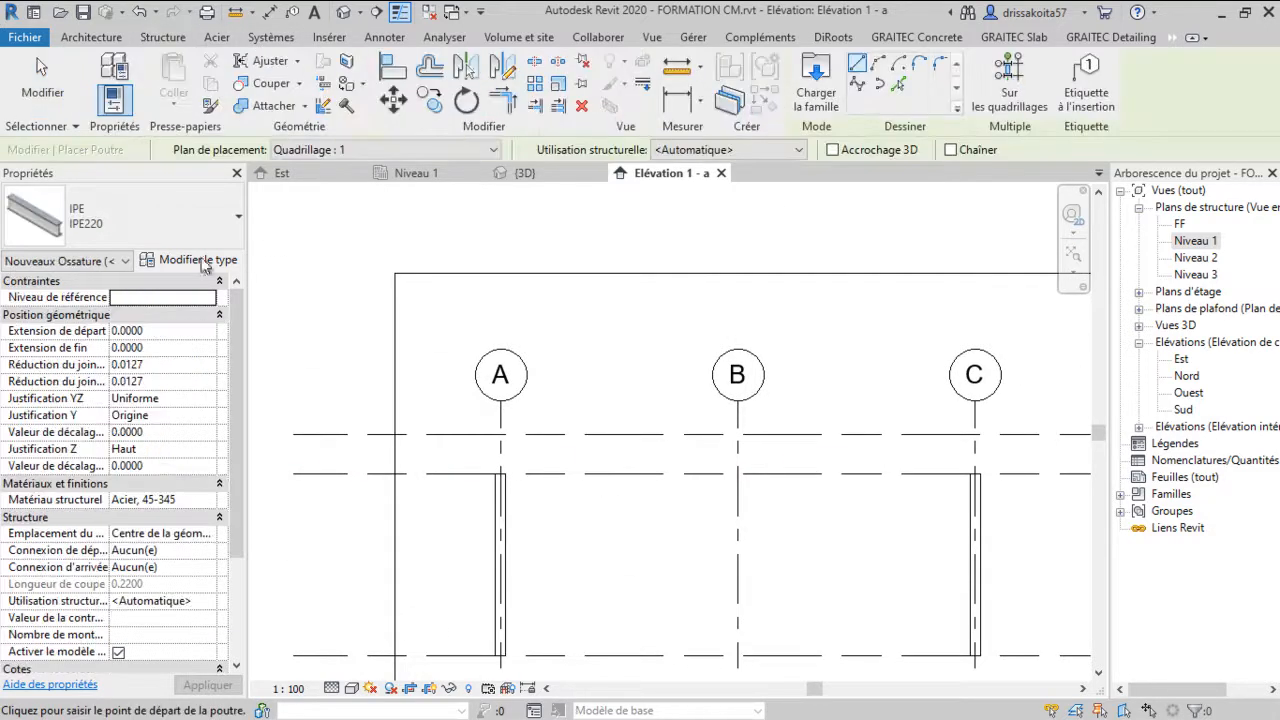
scroll(507, 460, up, 4)
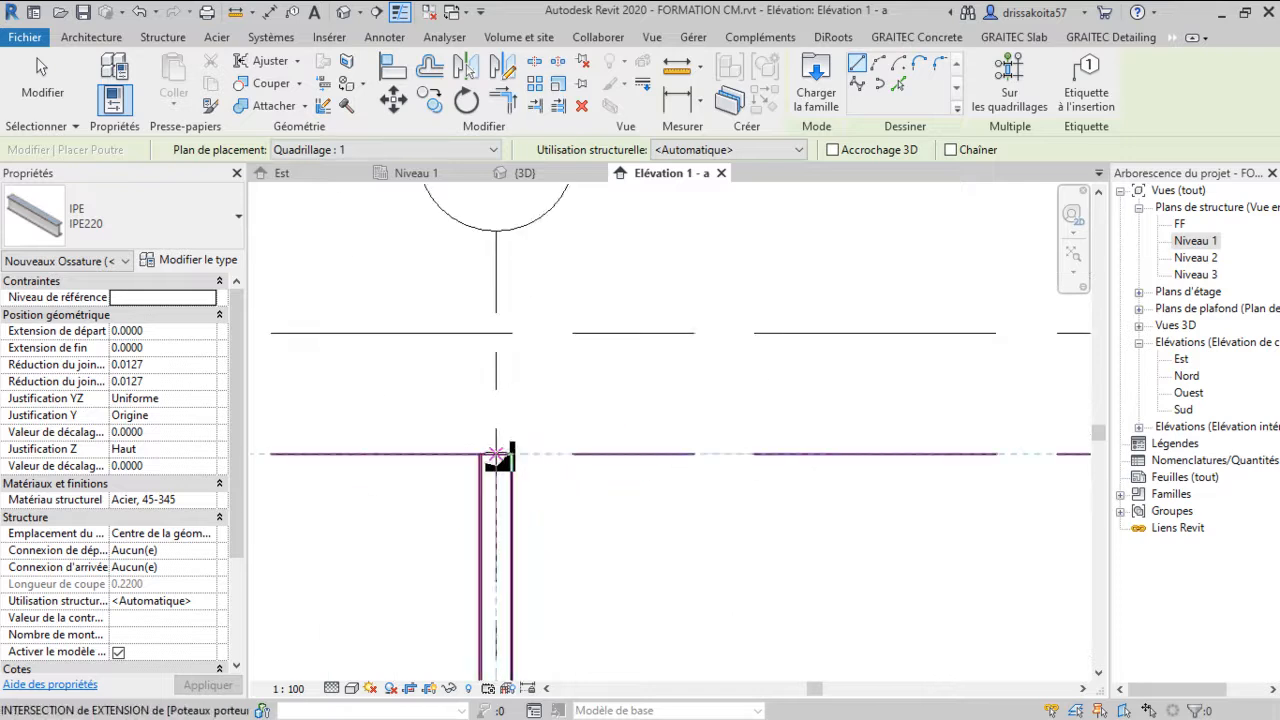
click(497, 455)
scroll(686, 423, down, 3)
scroll(720, 430, up, 3)
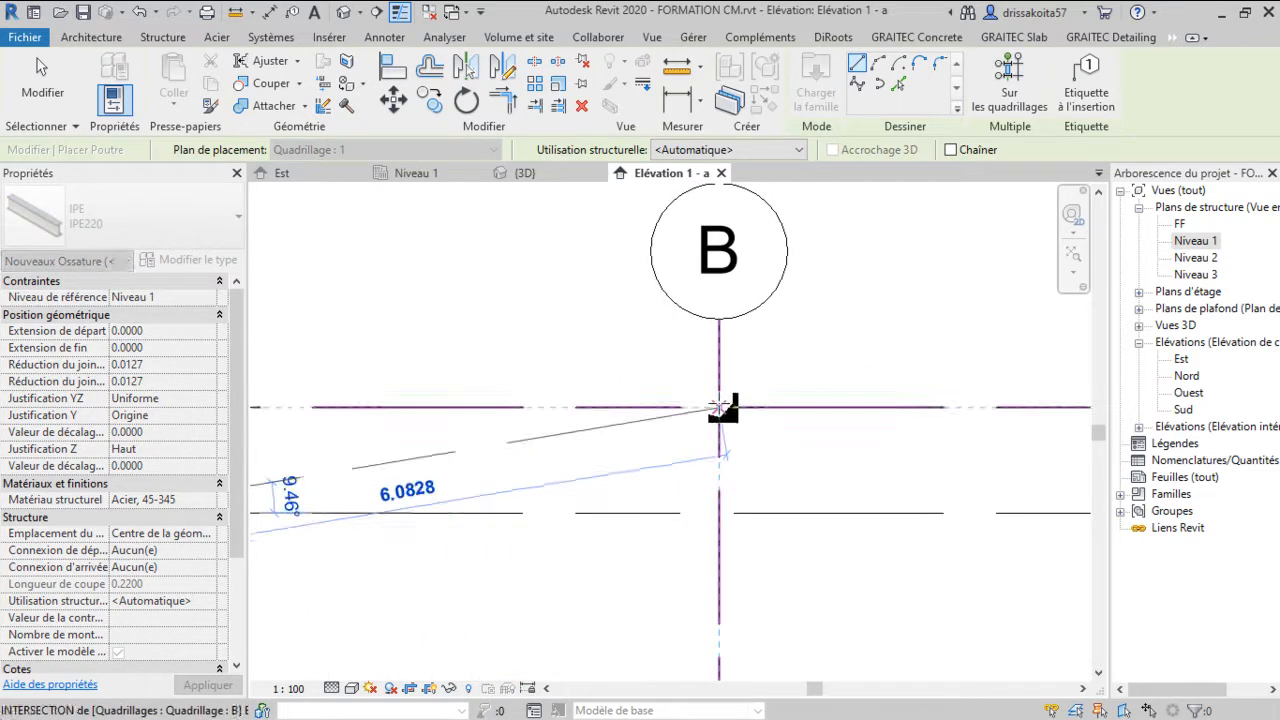
click(719, 407)
scroll(760, 450, down, 3)
scroll(945, 490, up, 3)
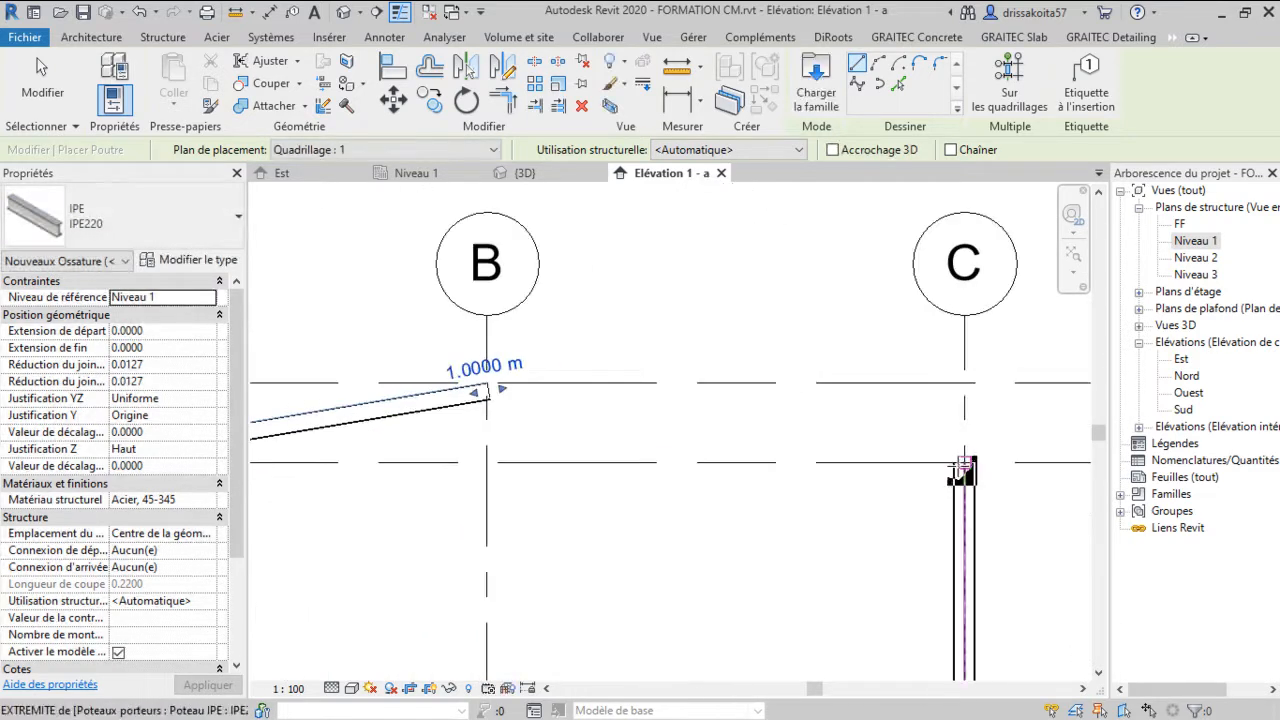
Draw an IPE220 beam from the column top at grid C up to grid B, then exit the Beam tool
click(962, 467)
scroll(750, 400, down, 3)
scroll(490, 380, up, 3)
click(490, 373)
scroll(598, 310, down, 2)
right_click(618, 296)
click(644, 311)
scroll(630, 329, down, 2)
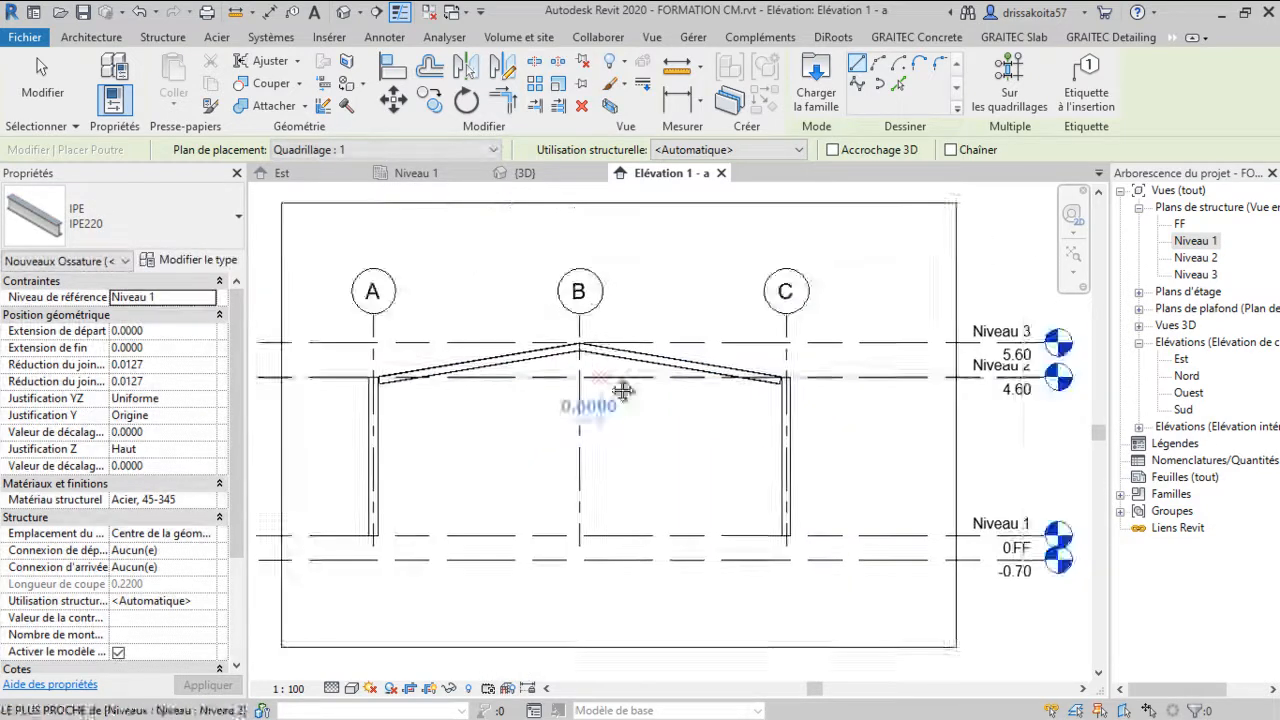
middle_drag(597, 365, 666, 411)
right_click(672, 320)
click(707, 338)
scroll(590, 401, up, 2)
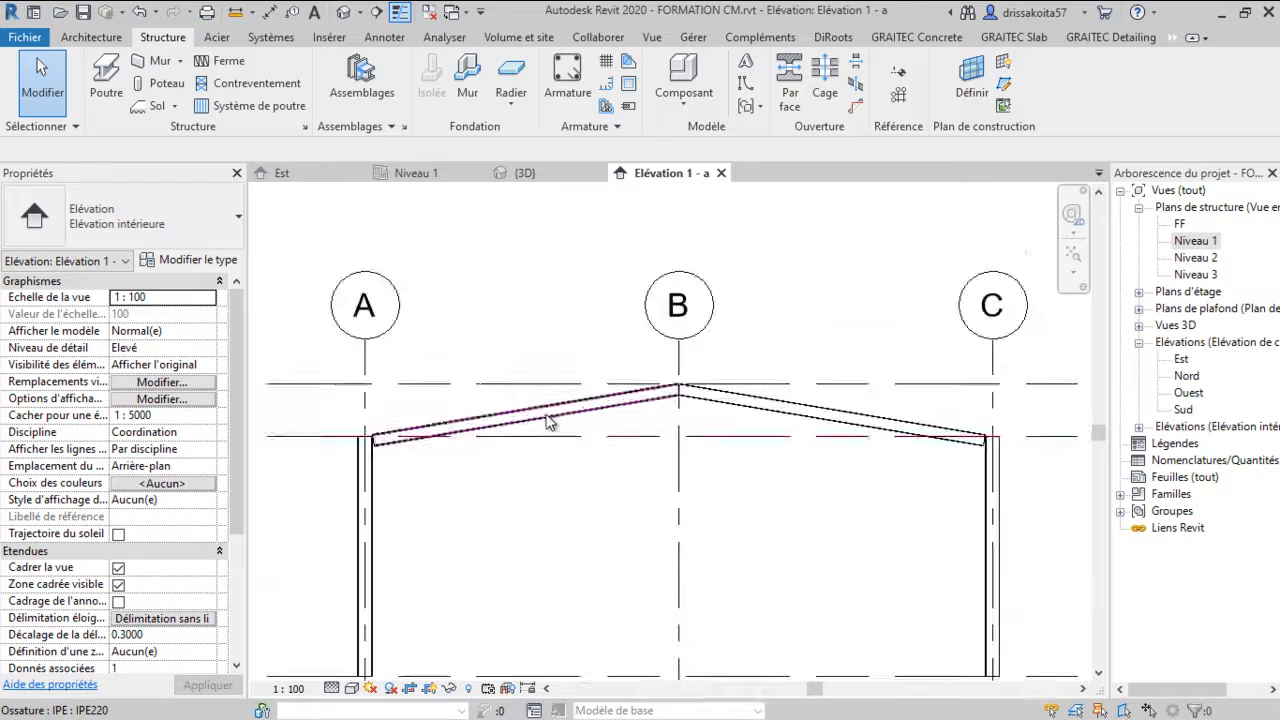
Switch to the 3D view and examine the new portal frame
scroll(592, 565, down, 2)
scroll(575, 520, up, 1)
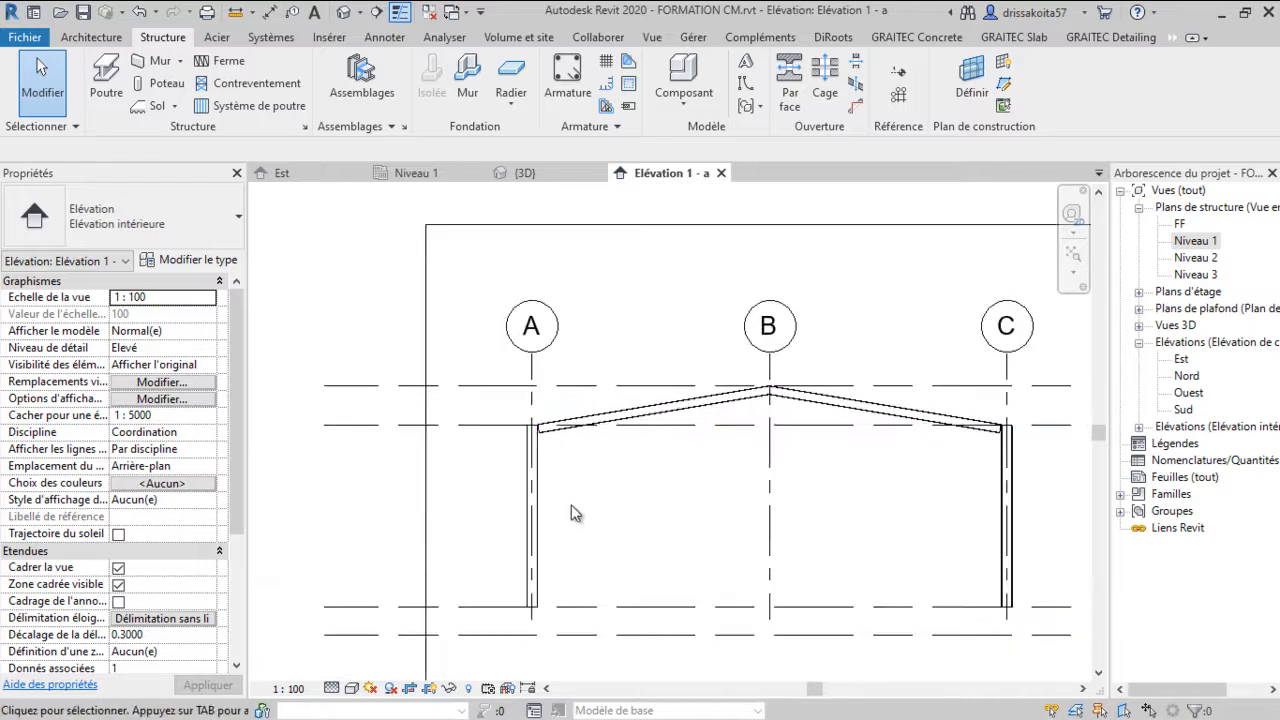
scroll(555, 493, up, 2)
scroll(539, 500, down, 2)
scroll(570, 440, up, 2)
scroll(503, 350, down, 2)
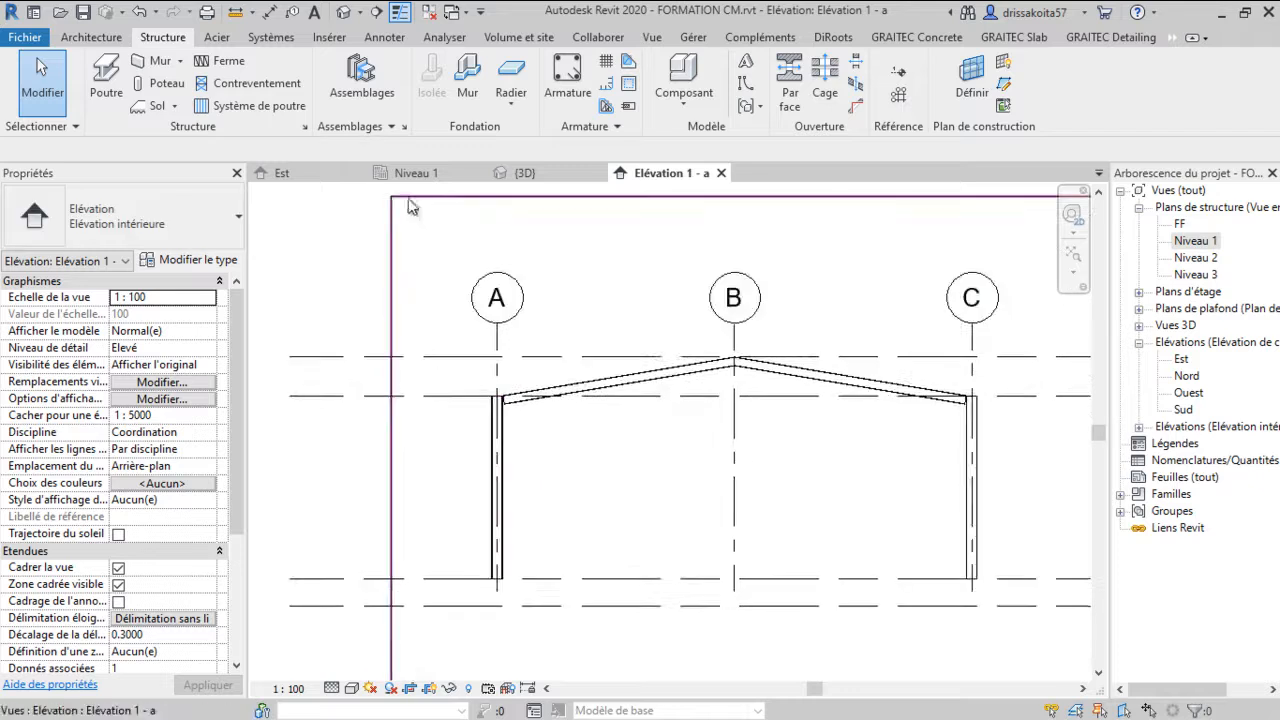
click(524, 173)
scroll(570, 467, up, 4)
scroll(548, 311, up, 3)
scroll(815, 342, down, 4)
click(1072, 338)
drag(651, 377, 736, 346)
scroll(840, 360, down, 1)
middle_drag(846, 362, 485, 445)
scroll(570, 447, down, 1)
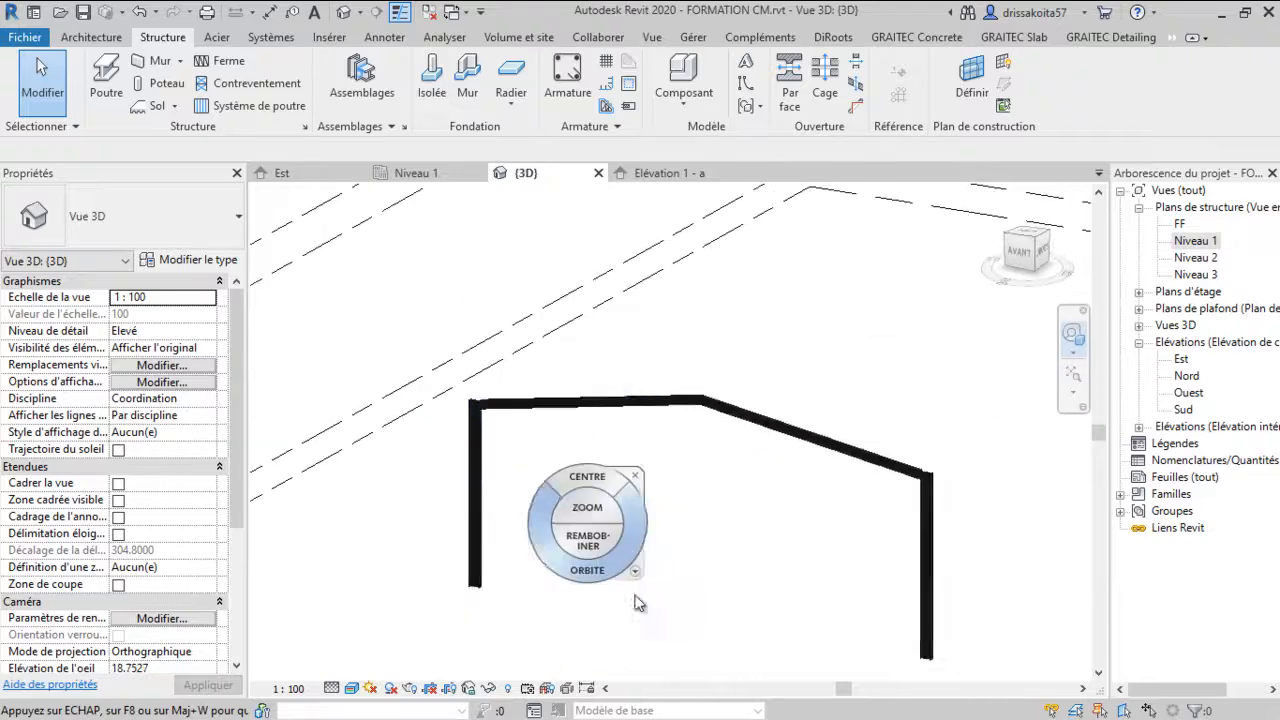
Orbit and zoom around the 3D frame to inspect the beam-to-column junctions
drag(566, 573, 630, 549)
middle_drag(800, 508, 523, 534)
scroll(520, 530, down, 1)
scroll(600, 420, up, 2)
scroll(520, 444, up, 1)
middle_drag(551, 455, 682, 437)
scroll(680, 434, down, 1)
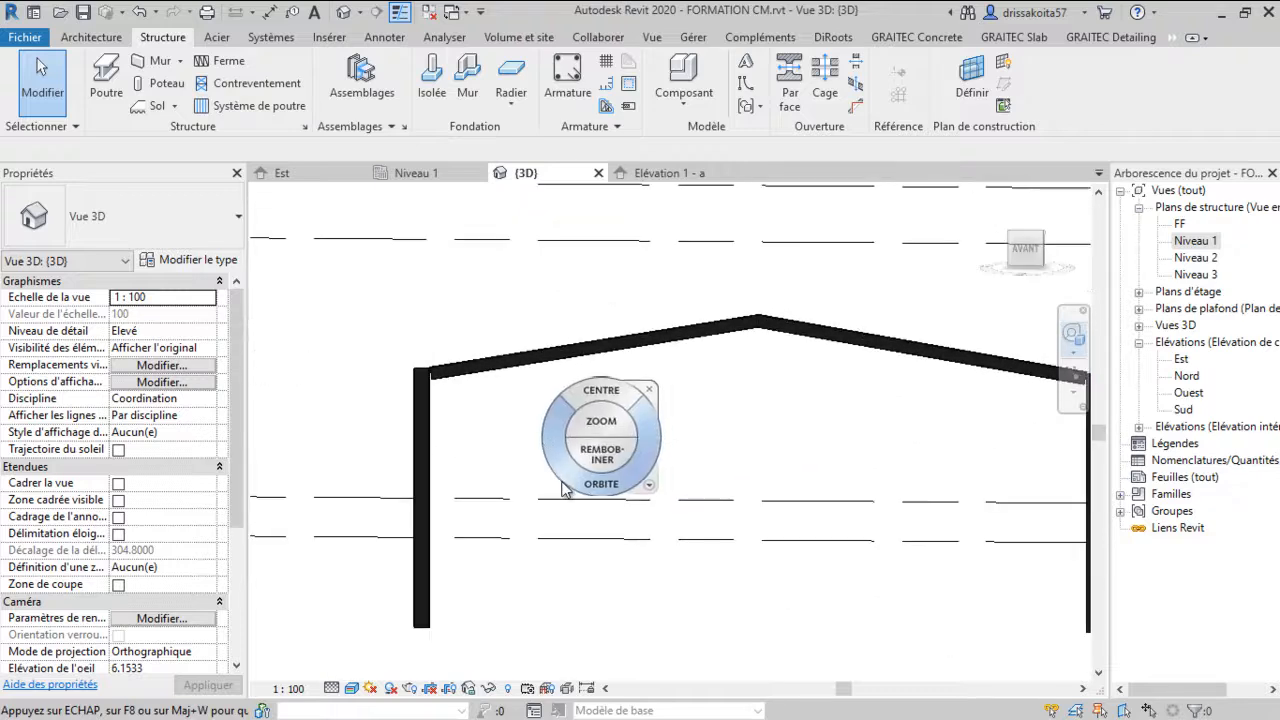
scroll(570, 480, down, 2)
drag(585, 495, 567, 554)
scroll(636, 432, down, 2)
scroll(564, 517, up, 3)
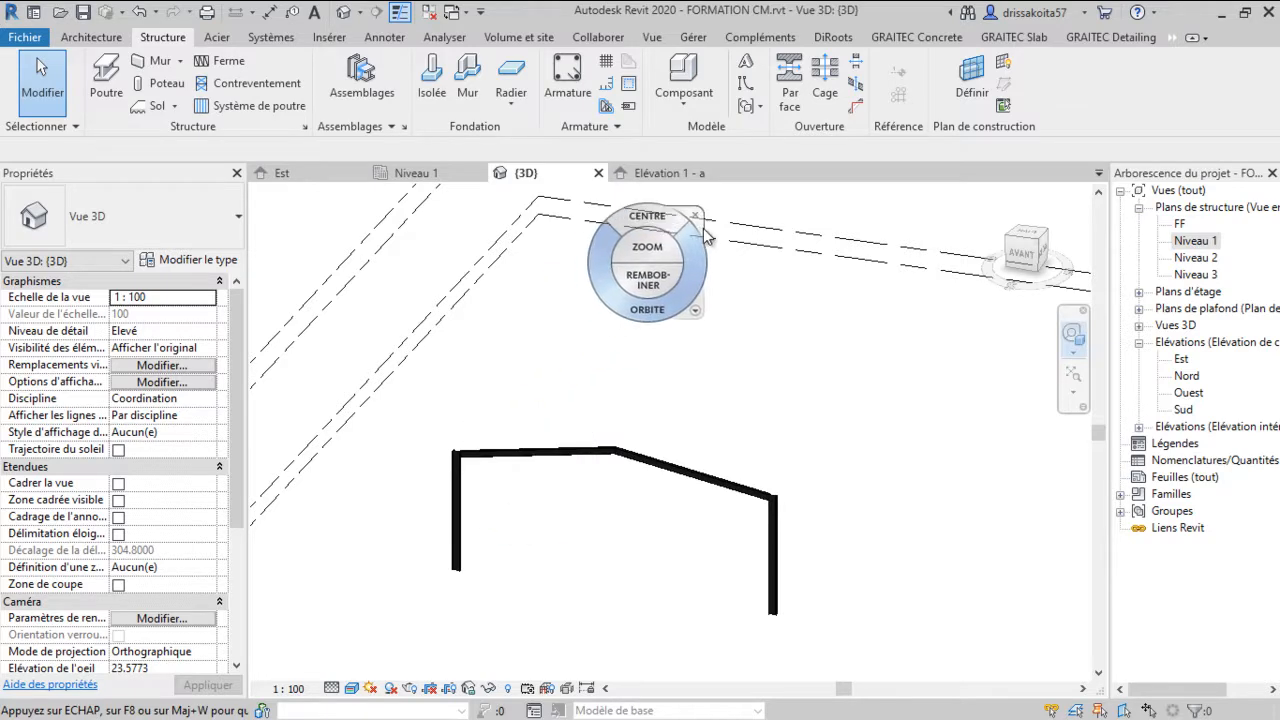
scroll(480, 470, up, 5)
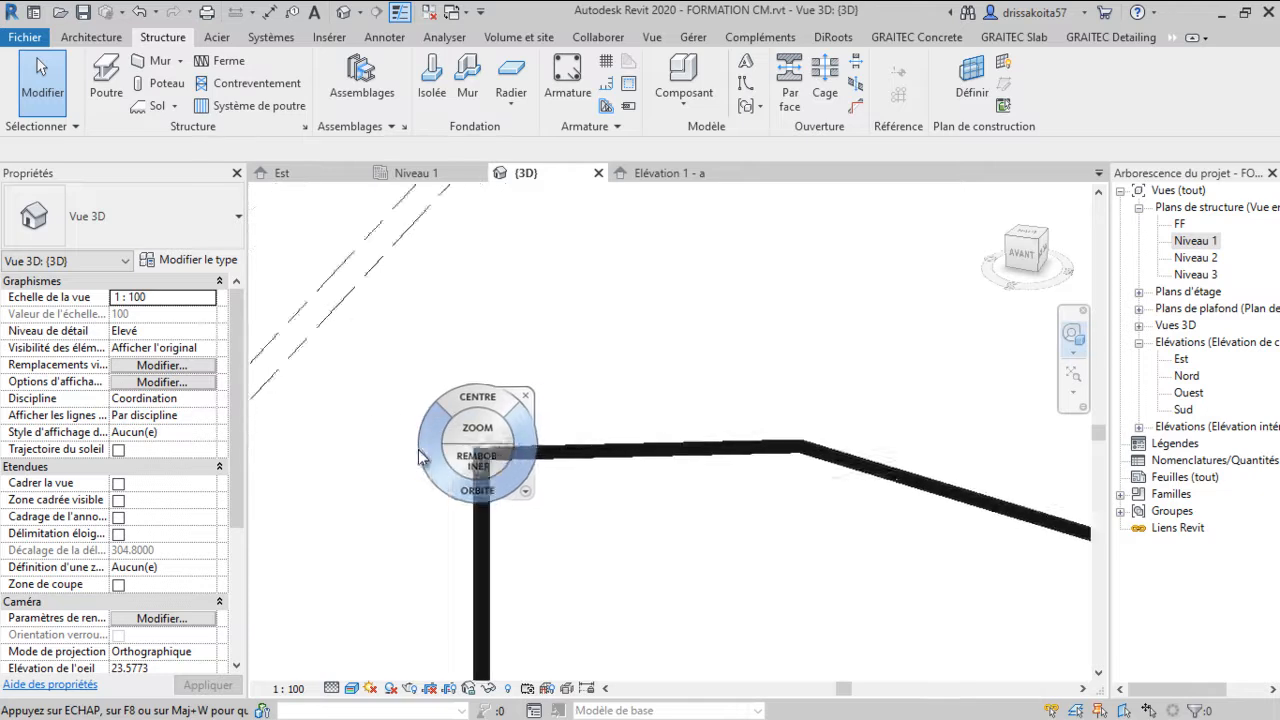
scroll(457, 496, down, 3)
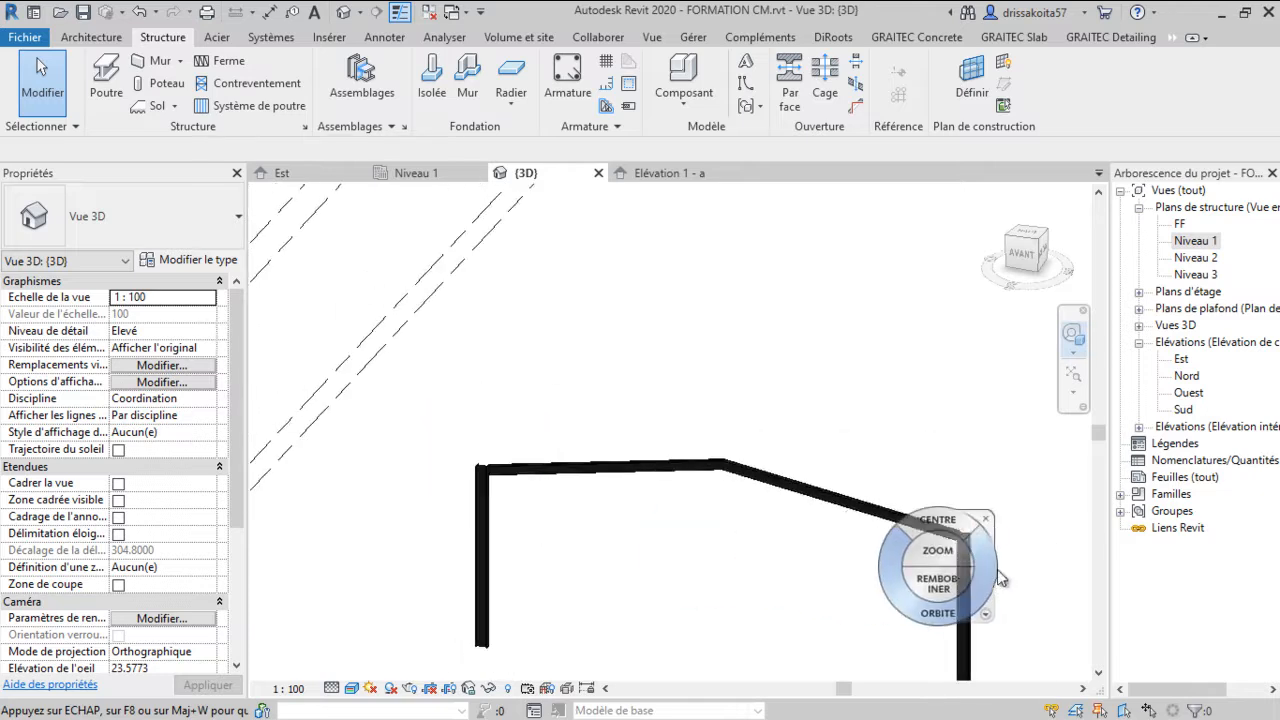
scroll(1025, 295, down, 3)
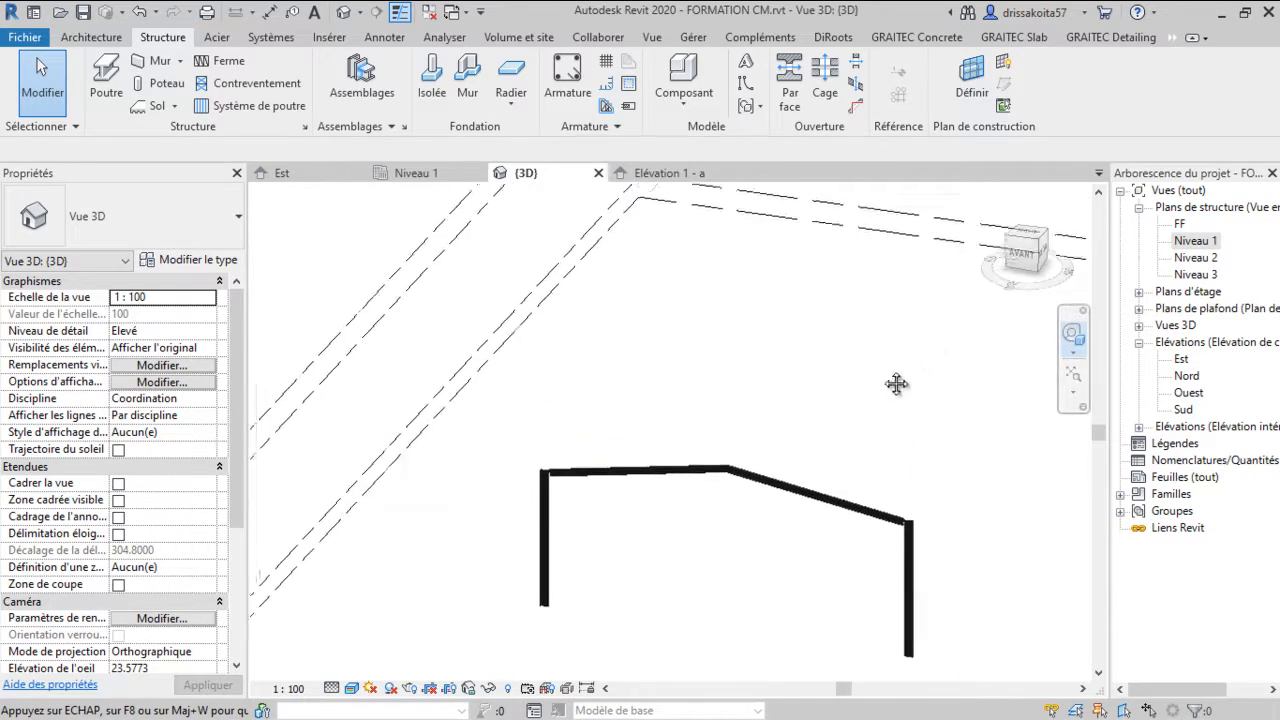
scroll(520, 520, up, 5)
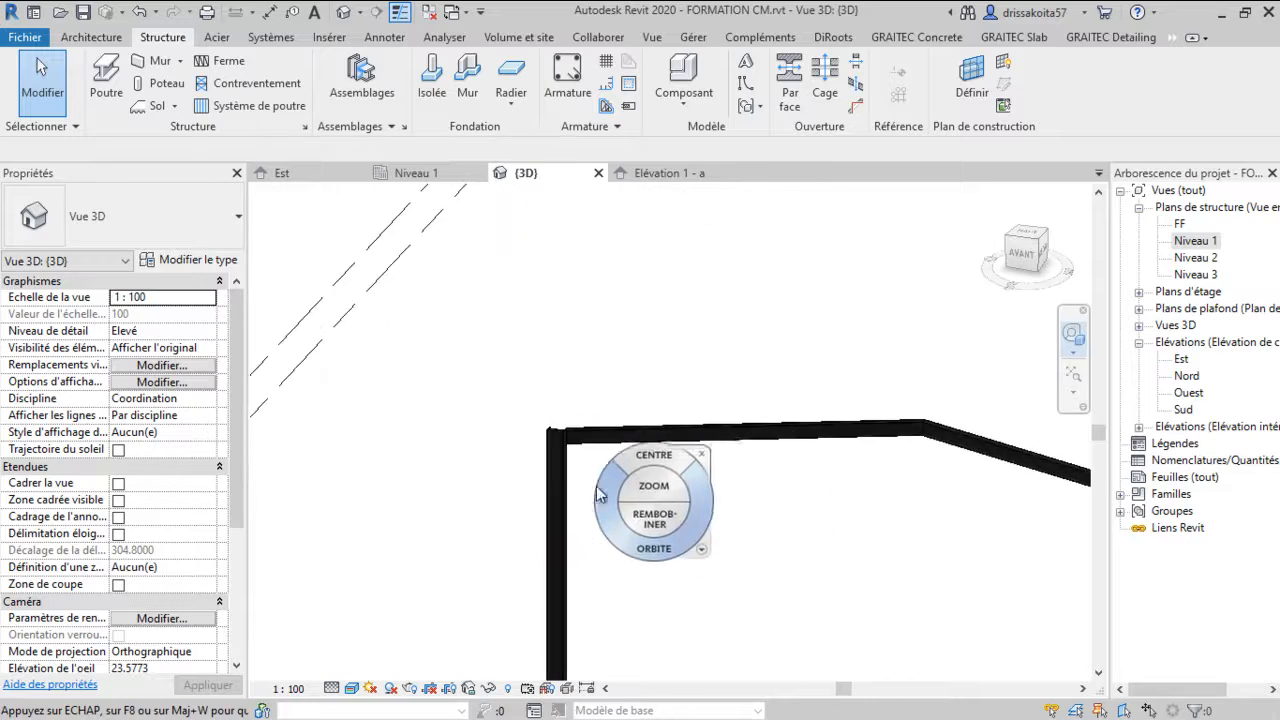
scroll(665, 535, up, 2)
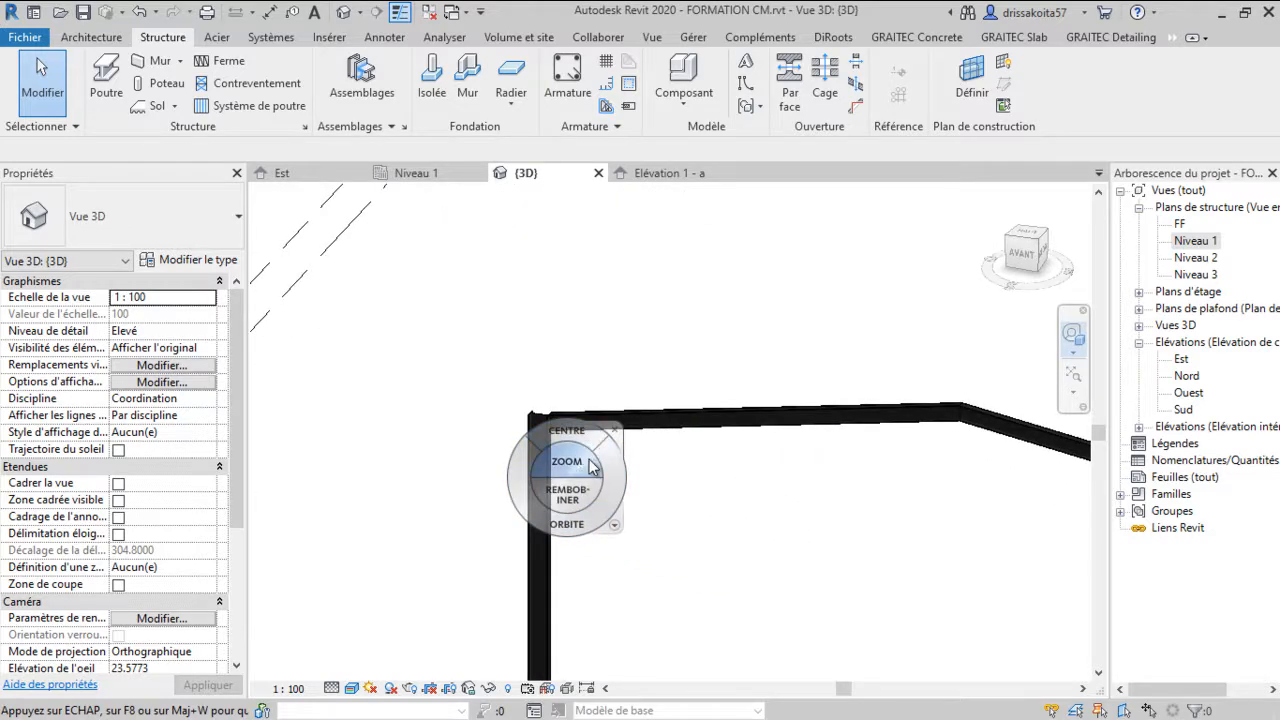
scroll(592, 467, up, 4)
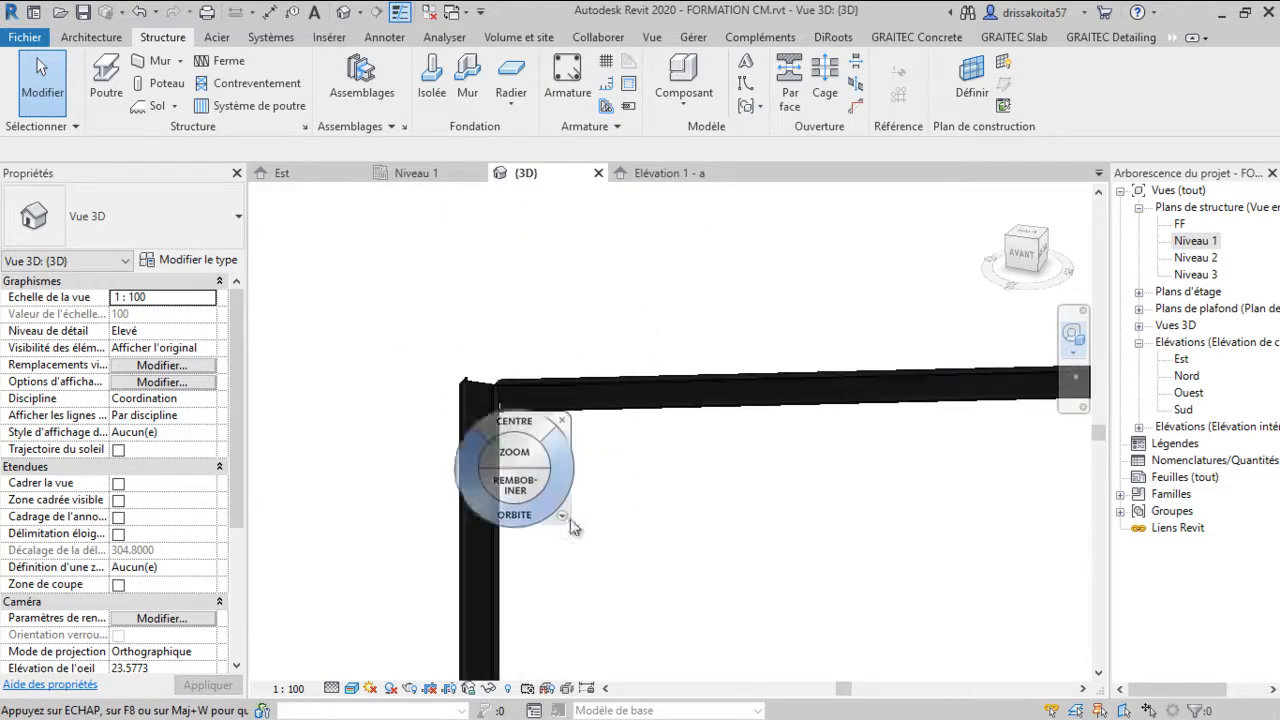
drag(505, 460, 516, 487)
scroll(516, 482, down, 4)
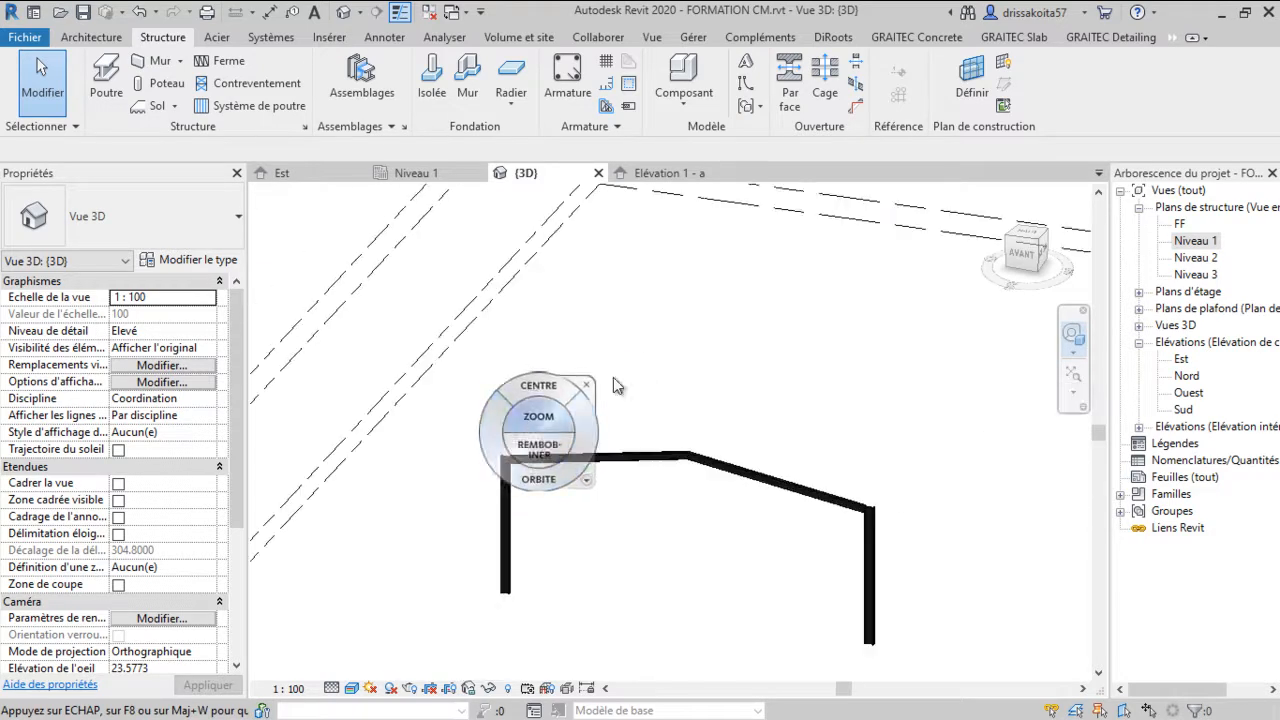
scroll(875, 574, up, 1)
scroll(447, 540, up, 2)
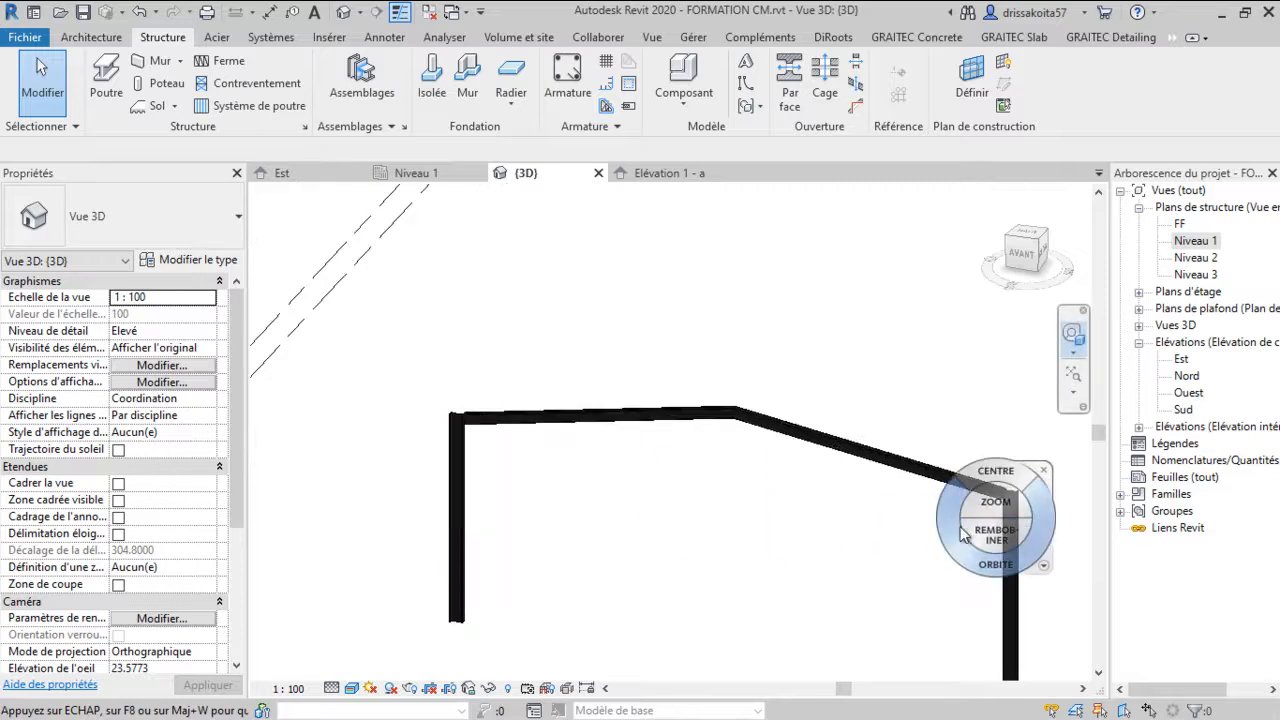
scroll(900, 560, down, 3)
scroll(566, 551, up, 4)
scroll(757, 376, up, 1)
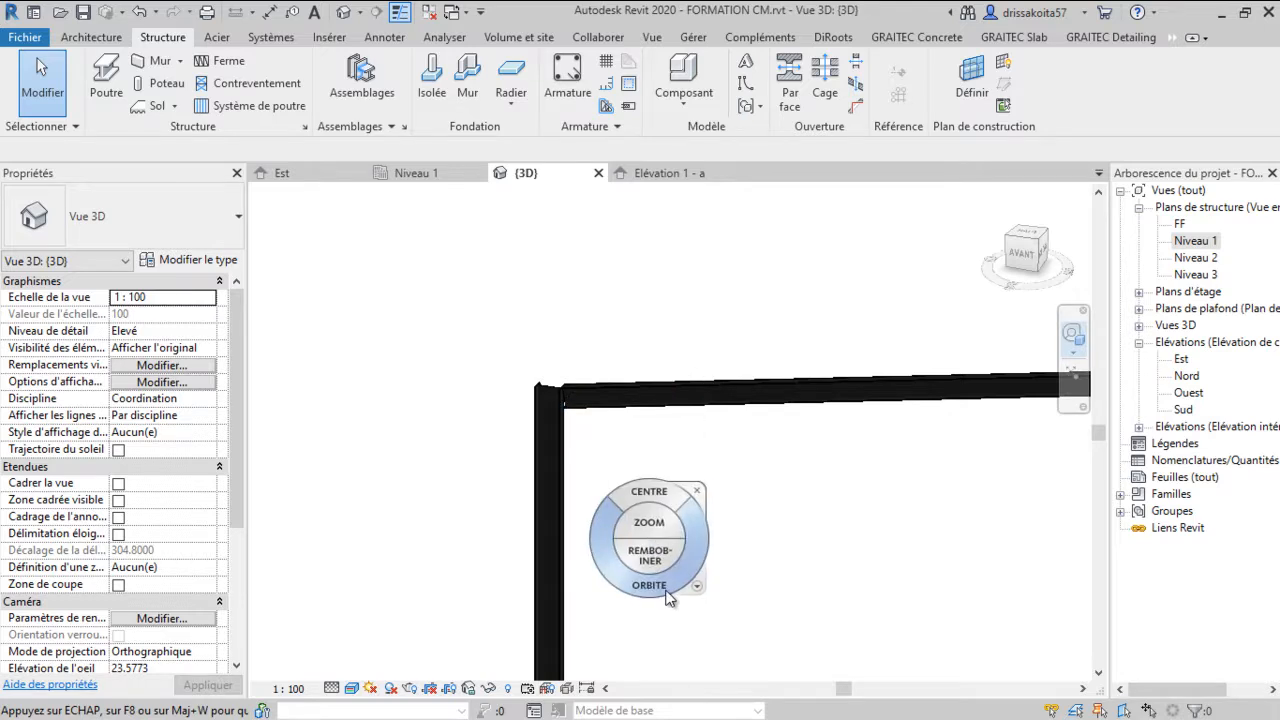
key(super)
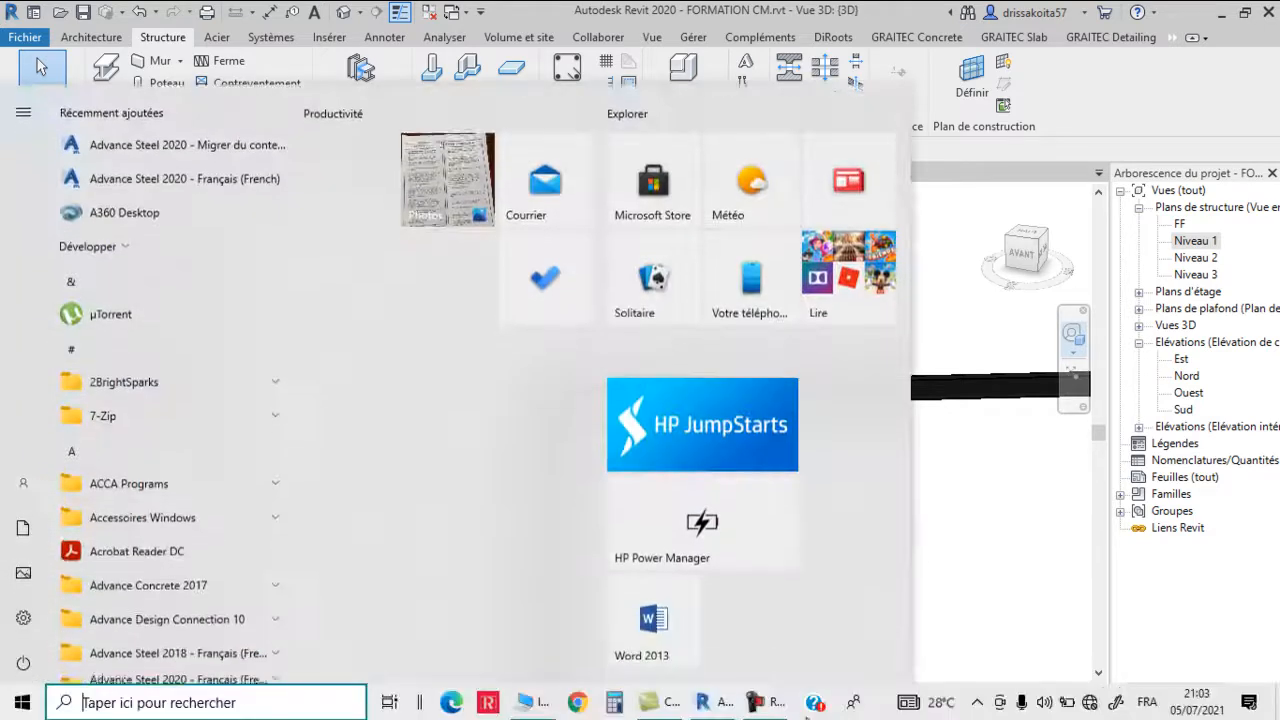